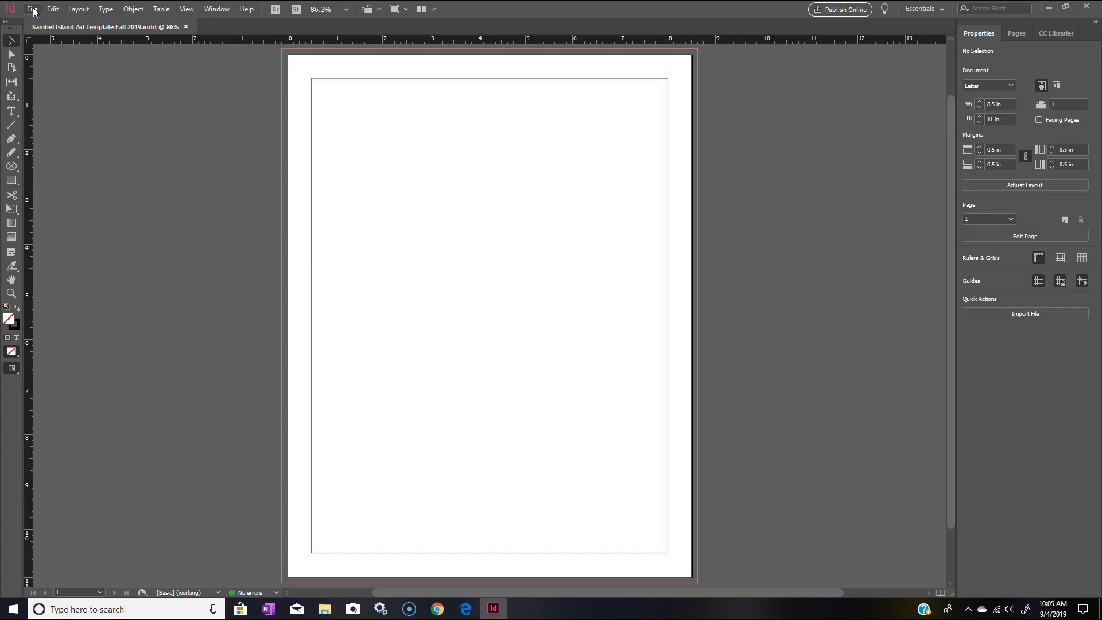
Step: Place the Fibonacci Spiral Vector (EPS) file from the Art 135 Fall 2017 folder onto the blank page
left_click(33, 10)
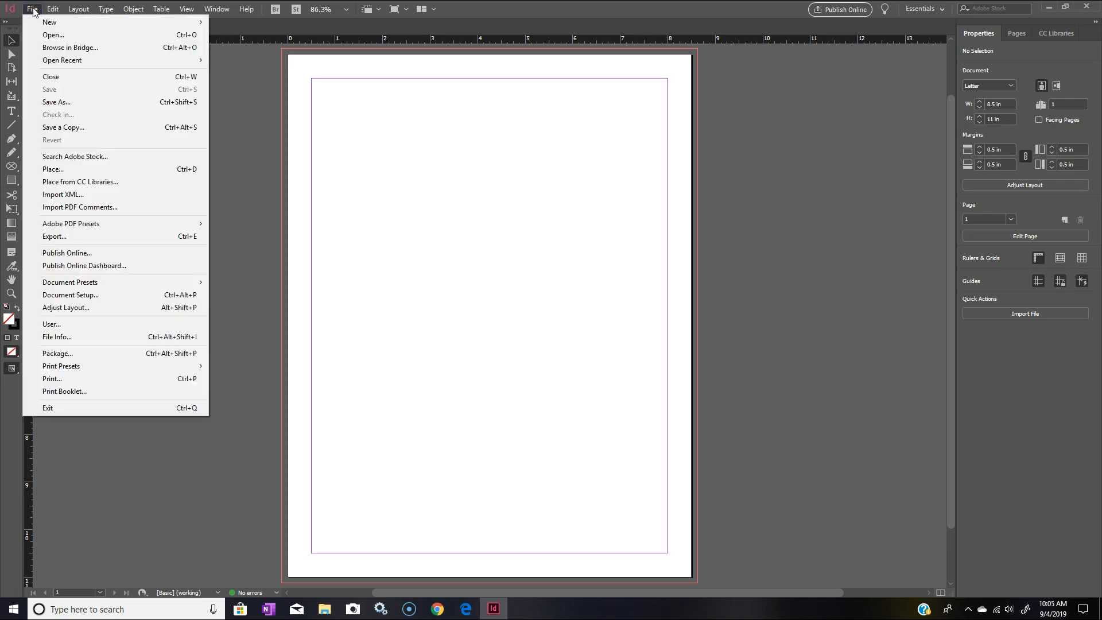
left_click(53, 170)
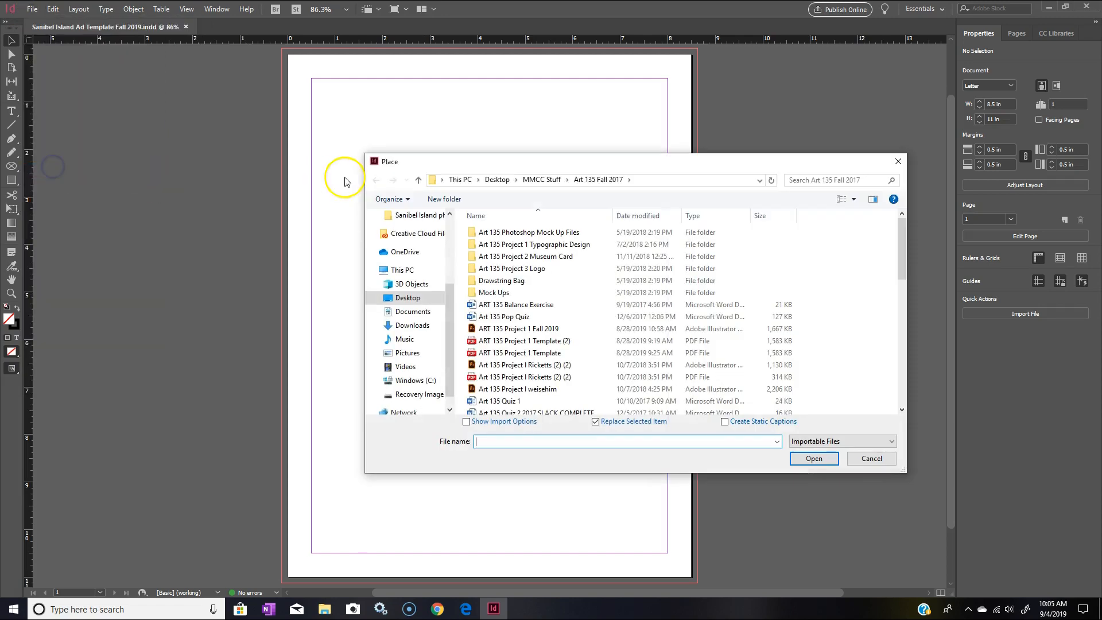
left_click_drag(698, 165, 622, 91)
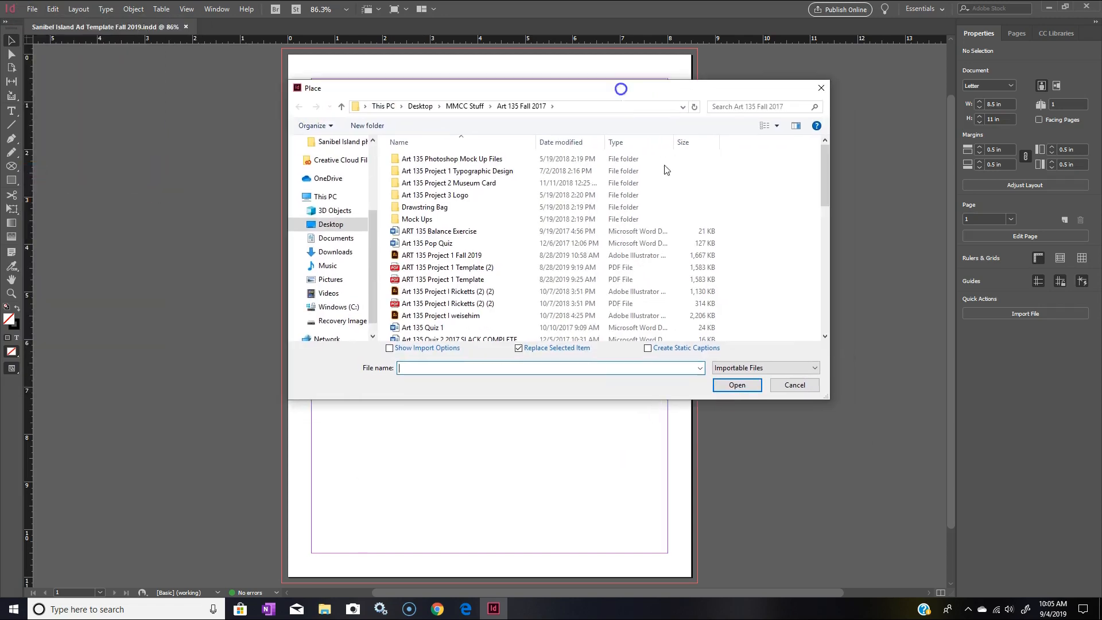
left_click_drag(821, 184, 835, 238)
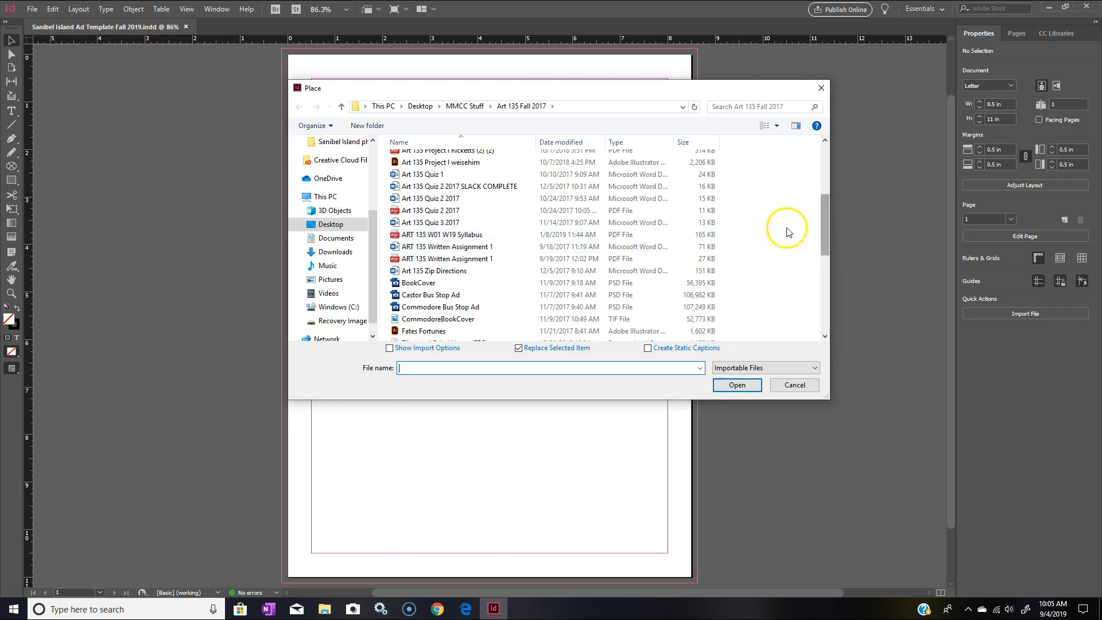
left_click_drag(819, 232, 823, 247)
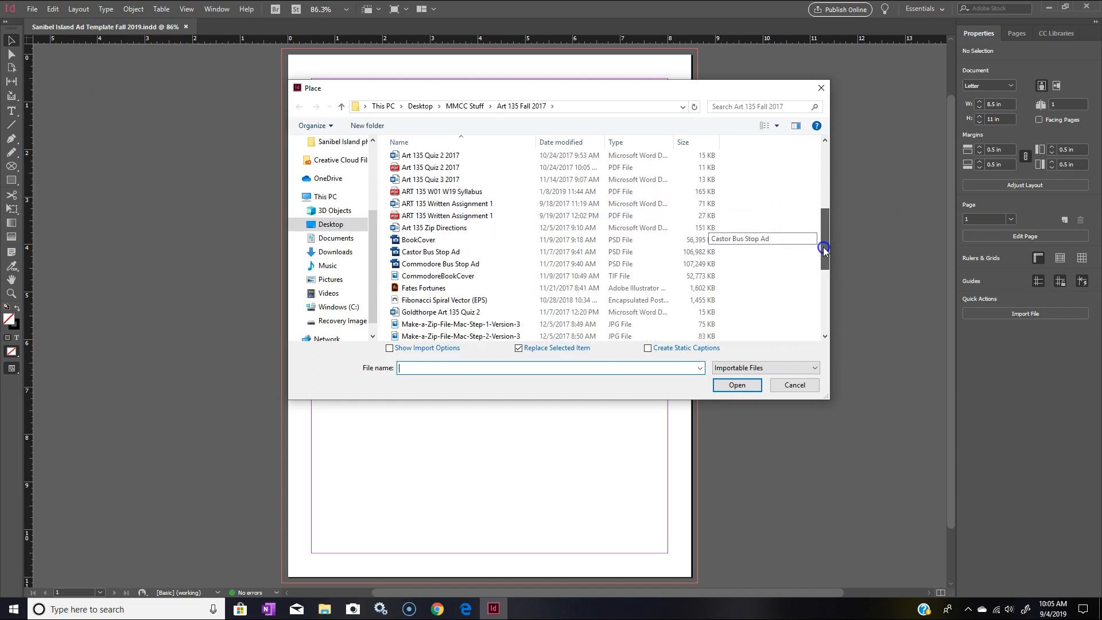
left_click(460, 295)
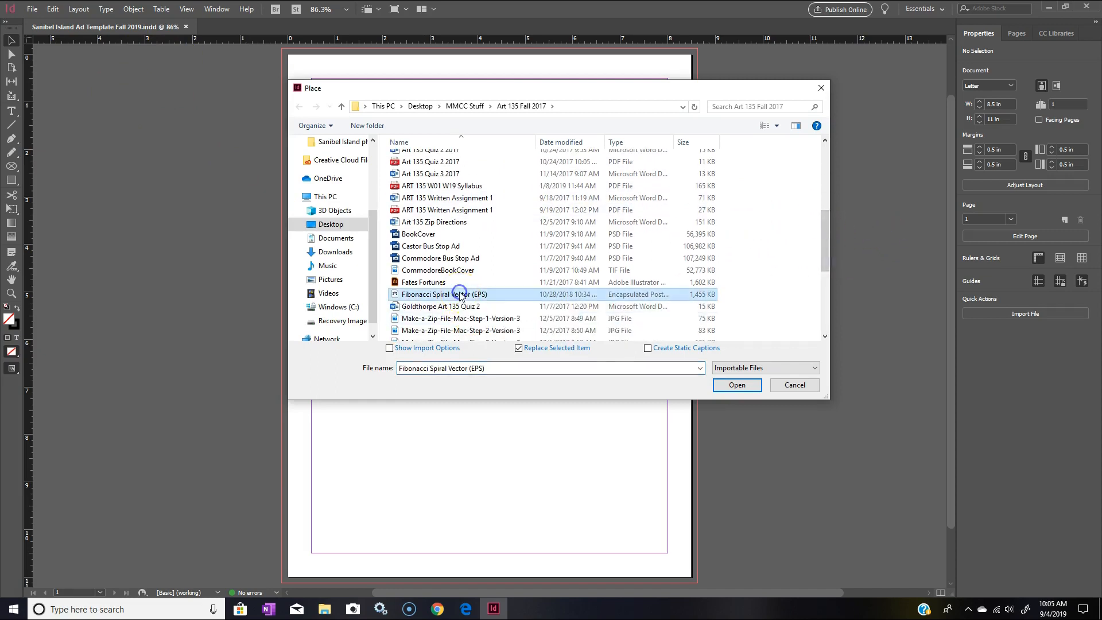
left_click(727, 388)
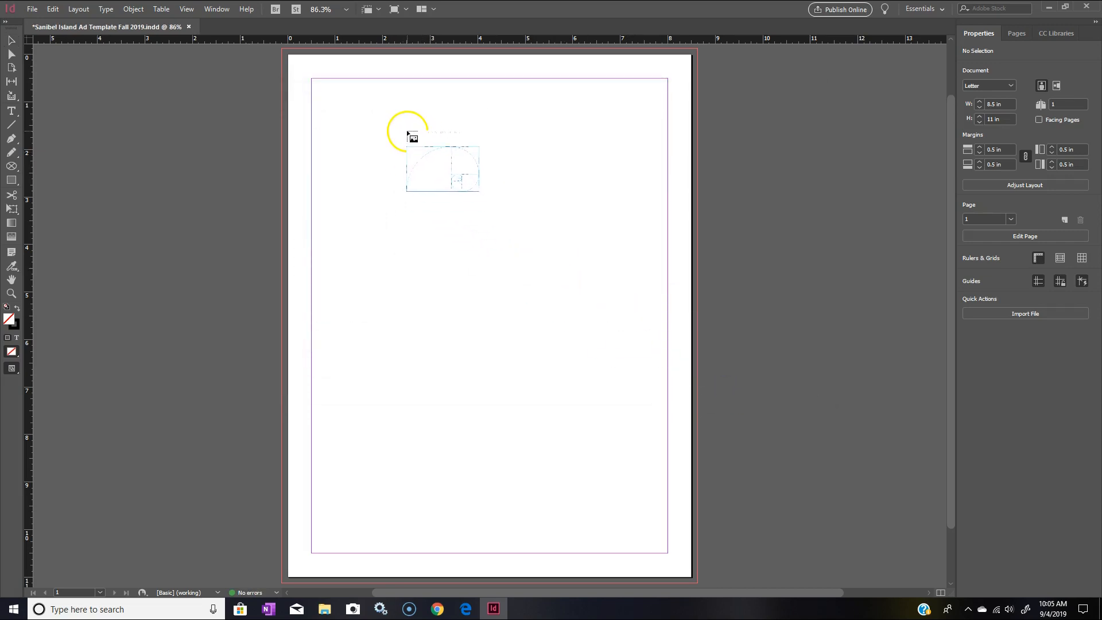
left_click(406, 130)
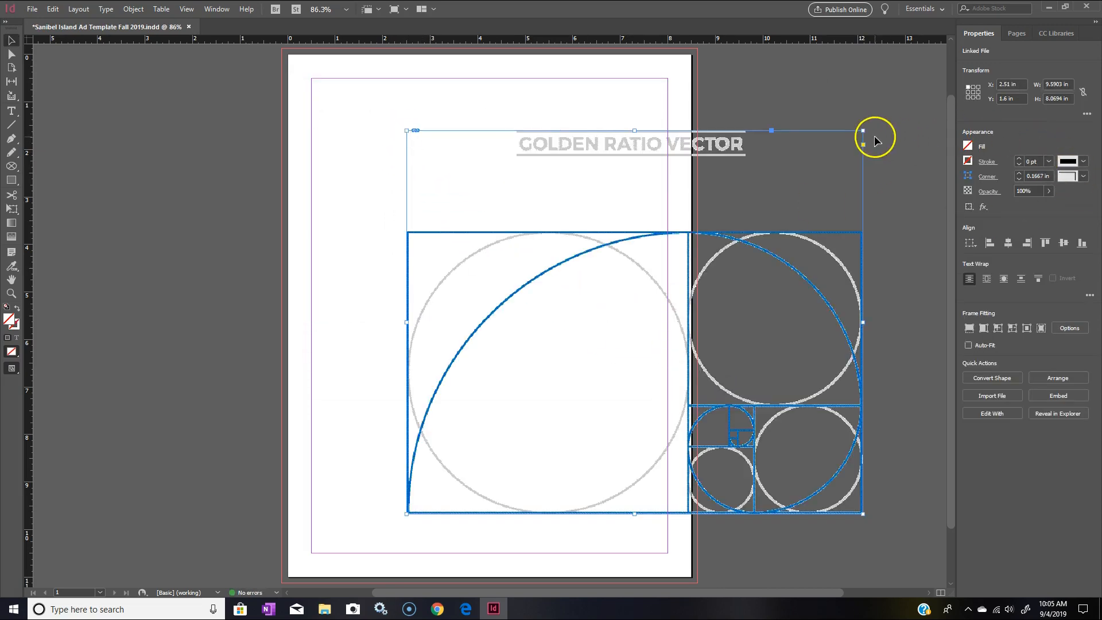
Step: Move the golden ratio graphic over the page and rotate it about 90° counterclockwise so it stands upright
left_click_drag(758, 247, 602, 231)
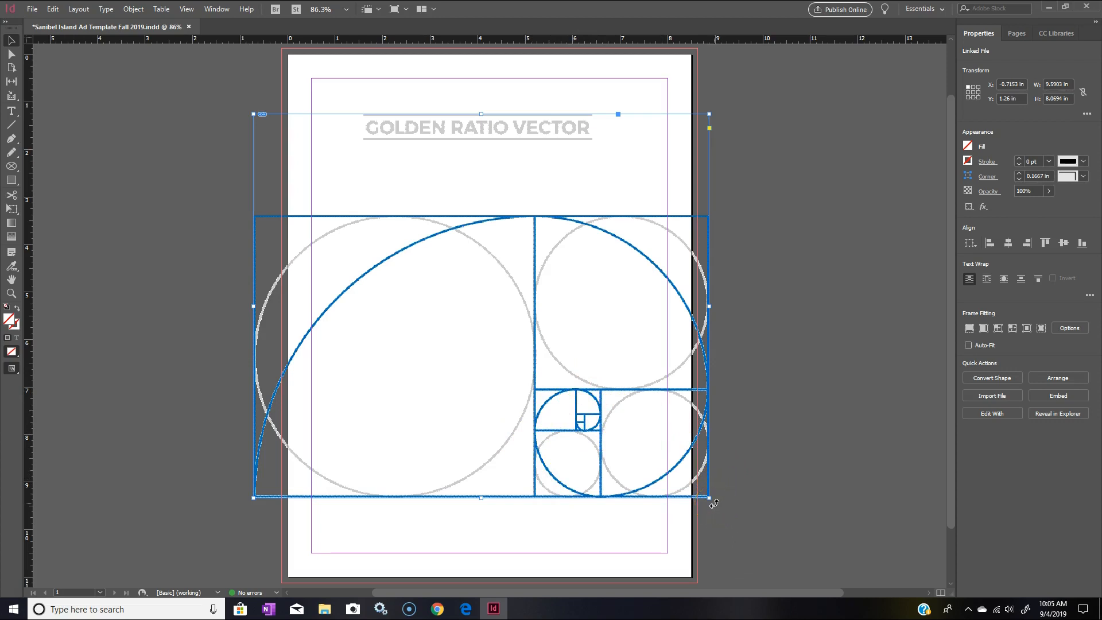
left_click_drag(713, 503, 638, 112)
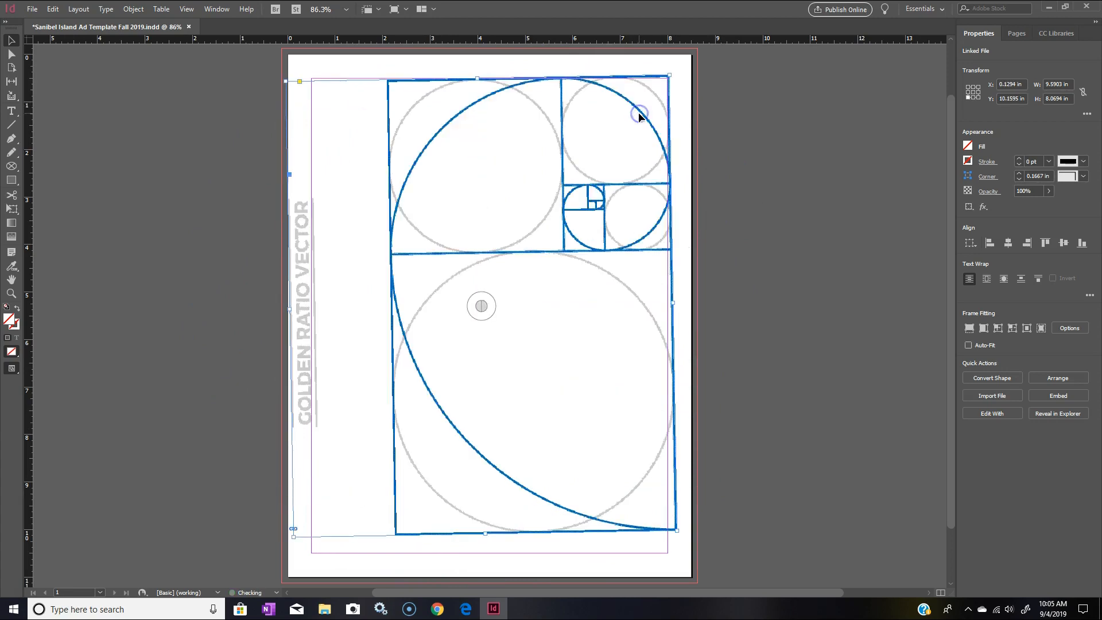
left_click_drag(676, 71, 677, 73)
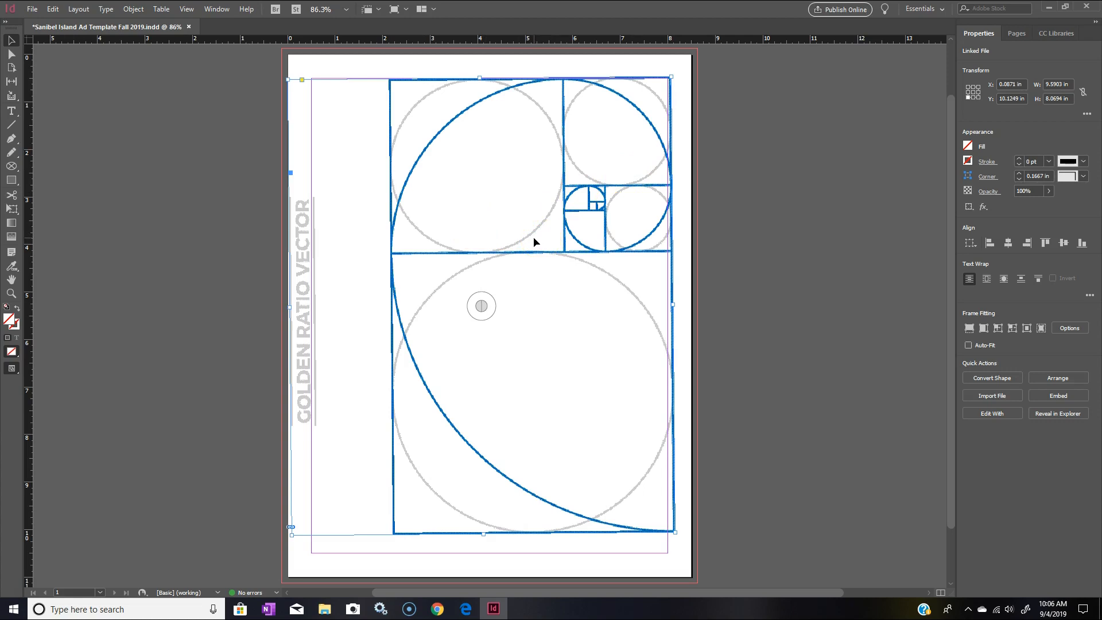
Step: Enlarge the spiral artwork inside its frame to about 9.98 by 8.77 in and shift it left between the side margins
left_click(11, 55)
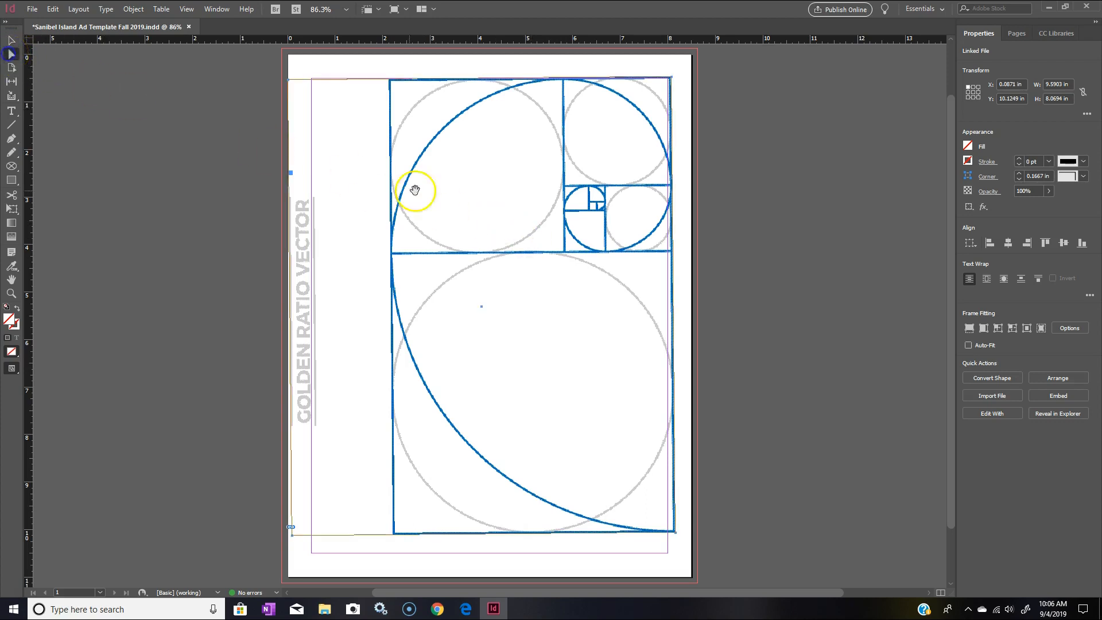
left_click(463, 197)
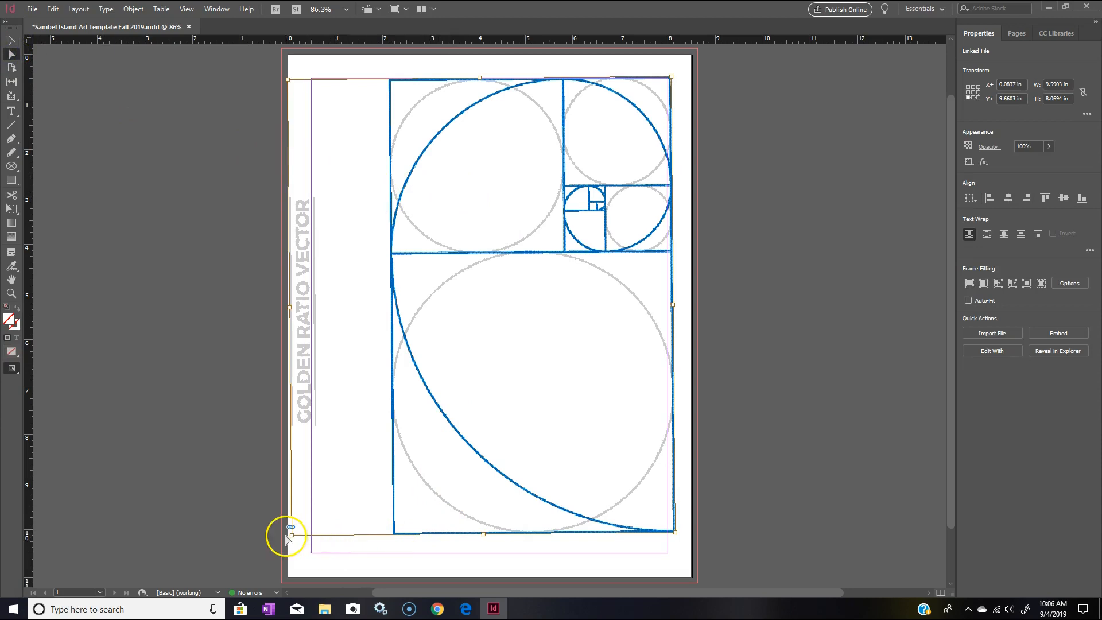
left_click_drag(290, 535, 258, 554)
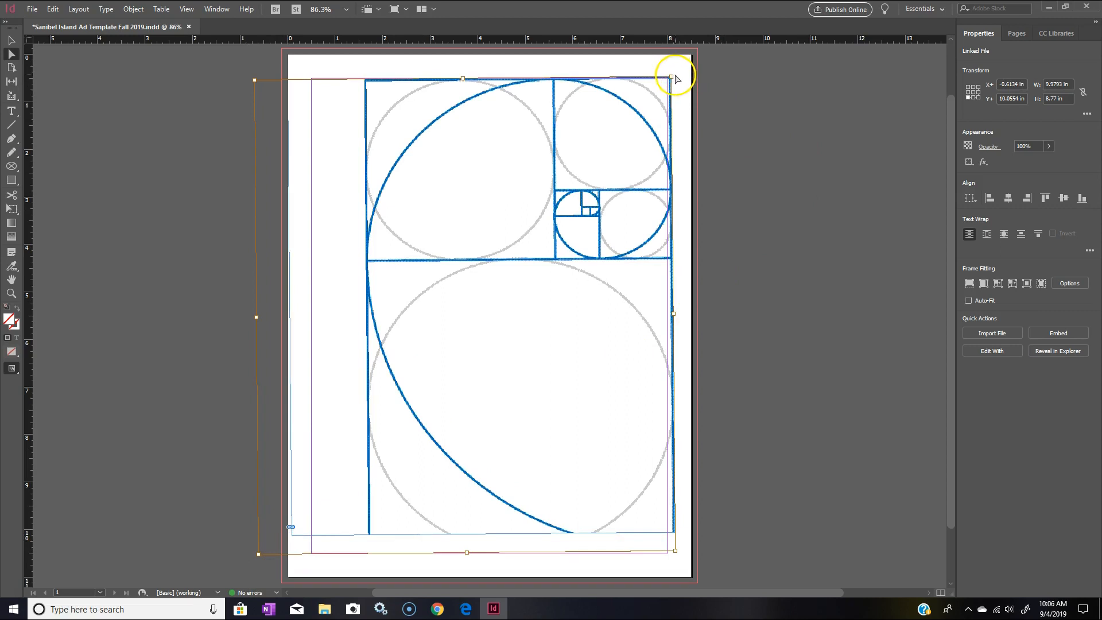
mouse_move(568, 190)
left_mouse_down()
mouse_move(546, 194)
mouse_move(573, 200)
left_mouse_up()
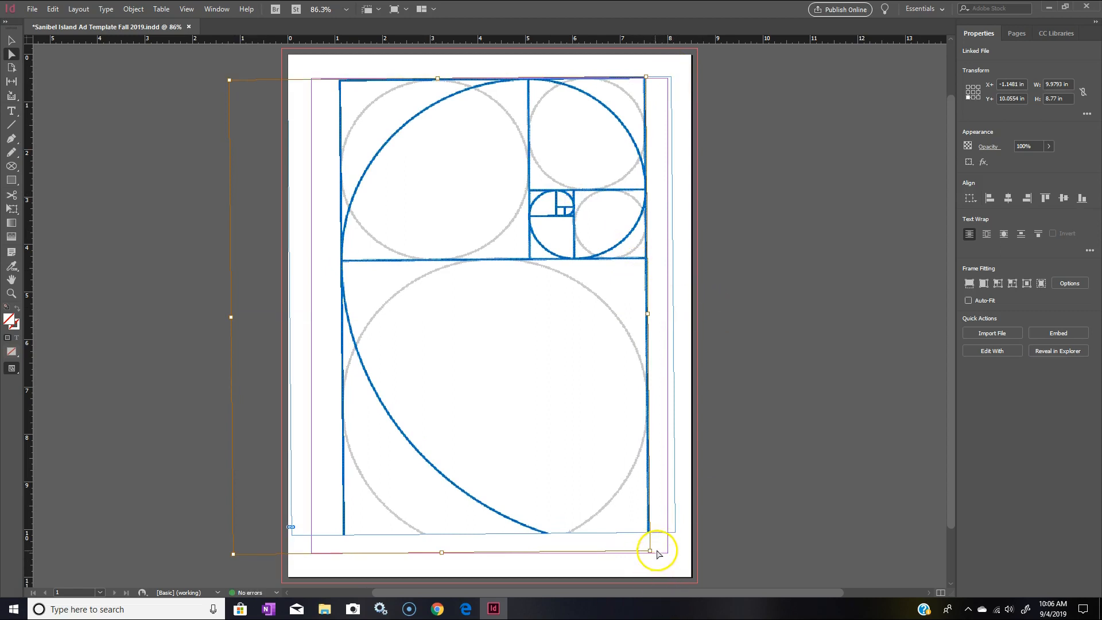
Step: Extend both lower corners of the graphic frame down to Y 10.52 in so the whole spiral fits inside
left_click(675, 534)
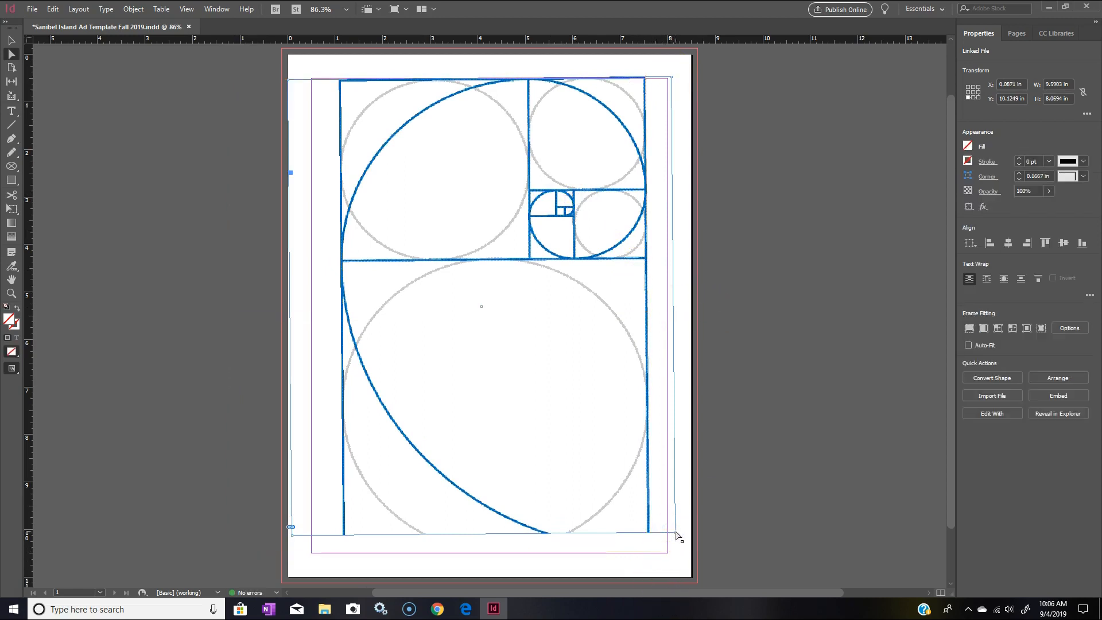
left_click_drag(675, 533, 677, 556)
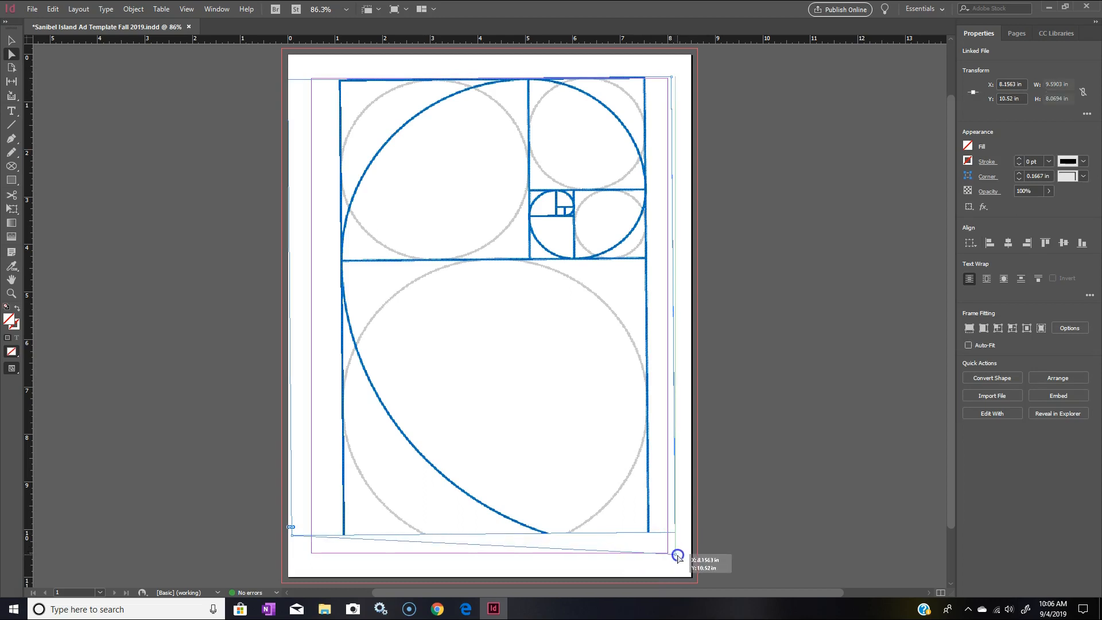
left_click_drag(290, 534, 291, 552)
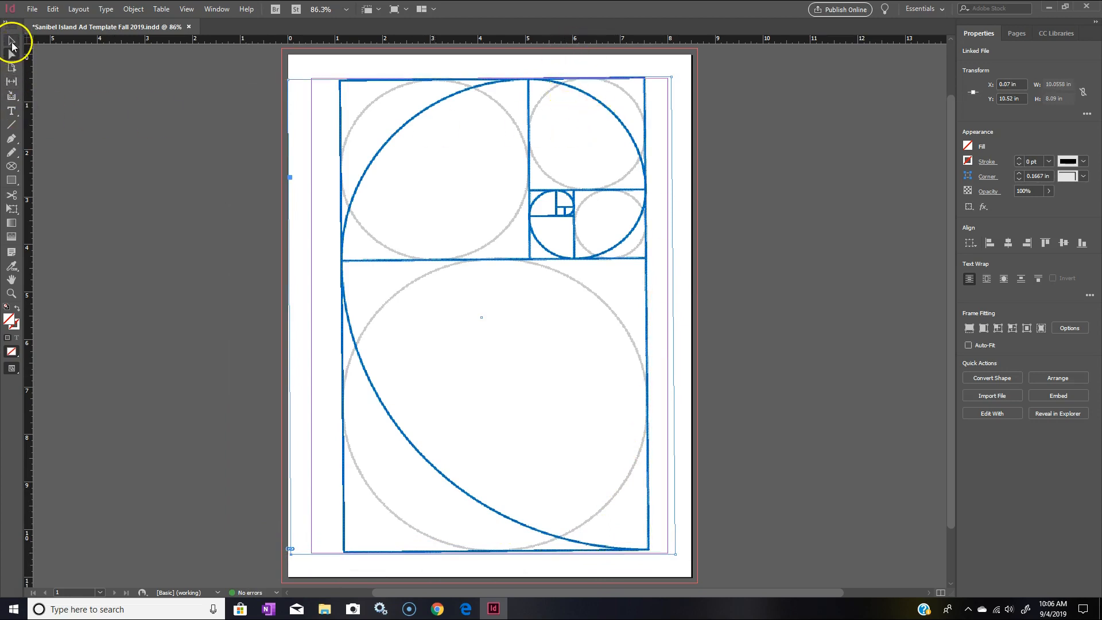
Step: Narrow the spiral artwork inside its frame to about 8.67 in and rotate it slightly to straighten it against the margins
left_click(423, 143)
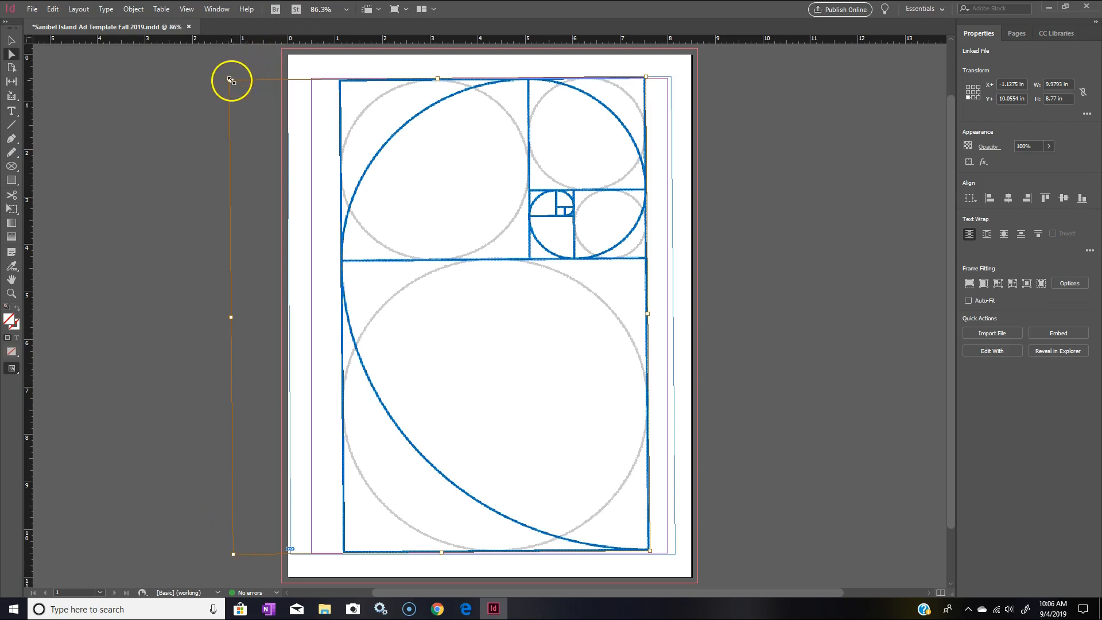
left_click_drag(231, 319, 236, 315)
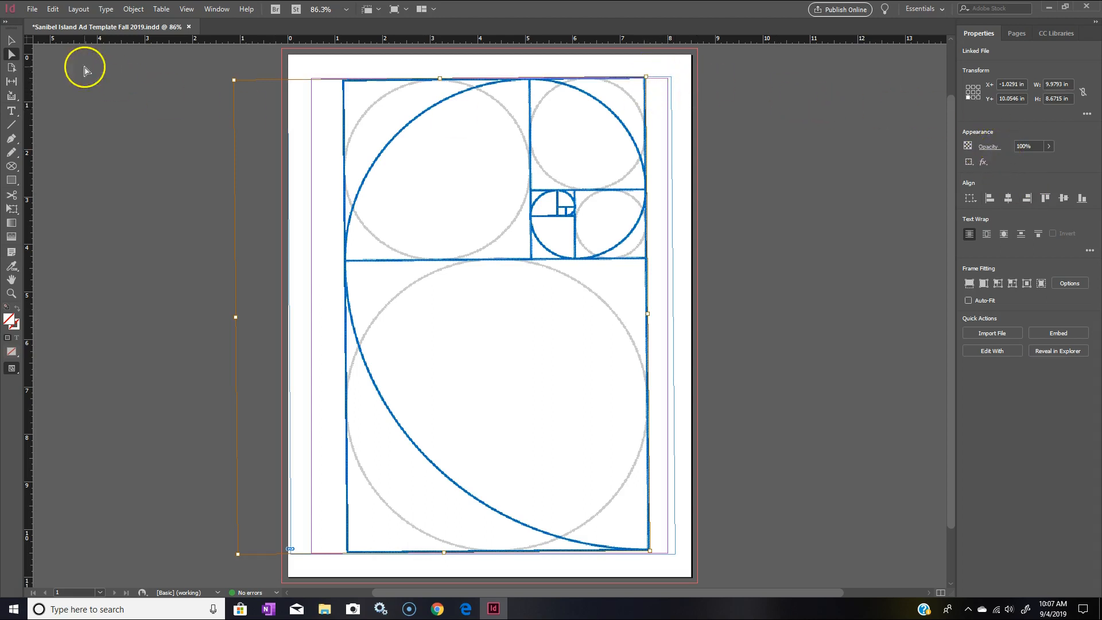
left_click(11, 40)
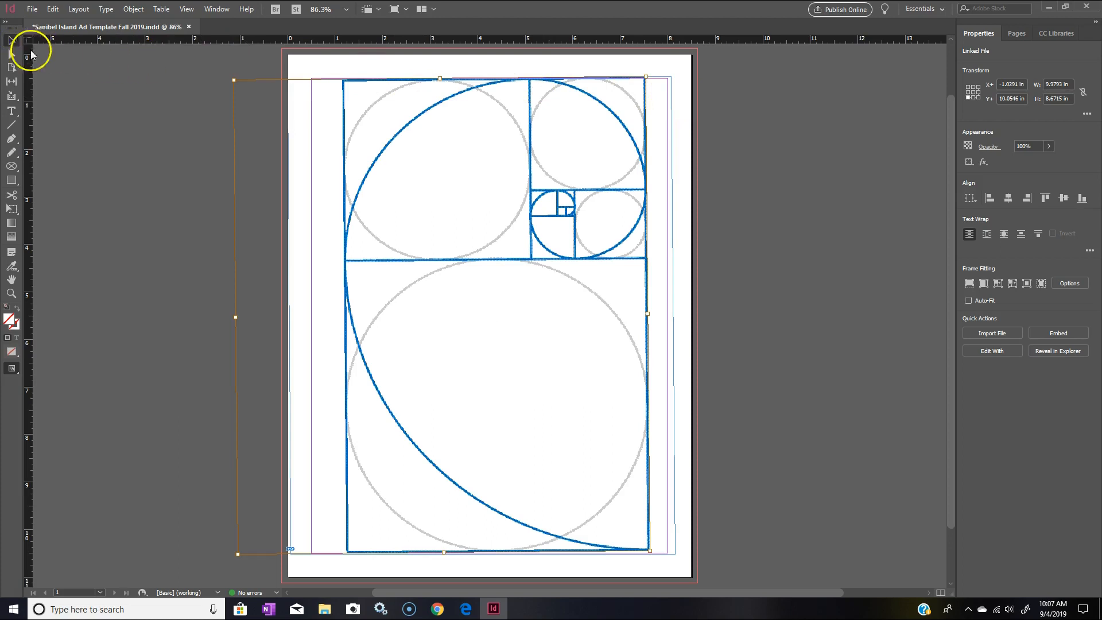
left_click_drag(650, 79, 653, 75)
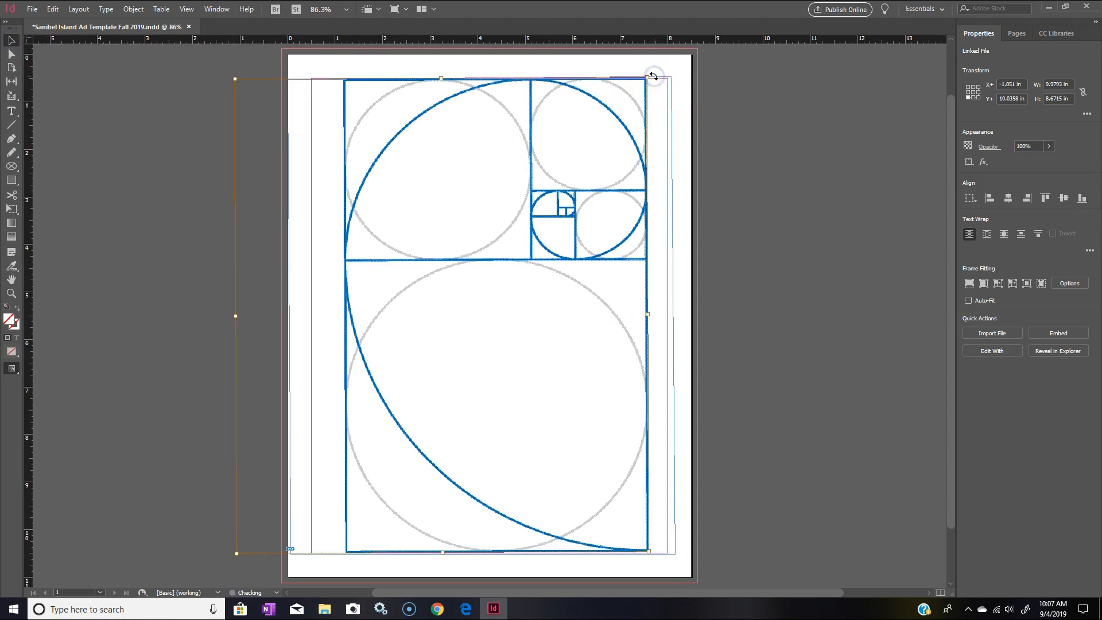
Step: Lower the spiral artwork's opacity to 16% and deselect it
left_click(1047, 148)
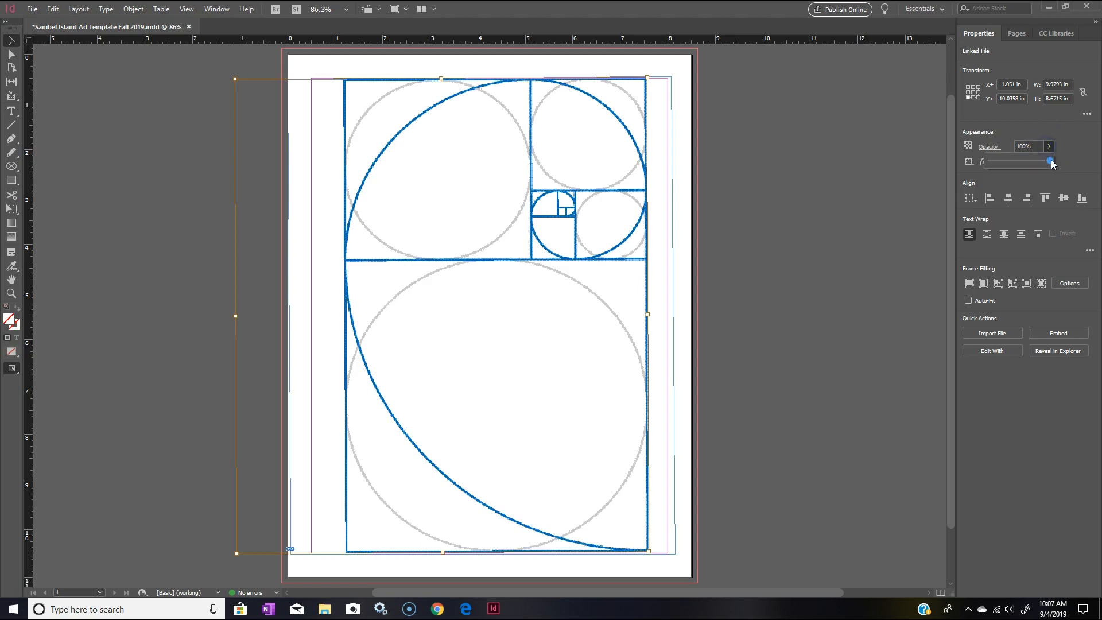
left_click_drag(1044, 163, 1004, 162)
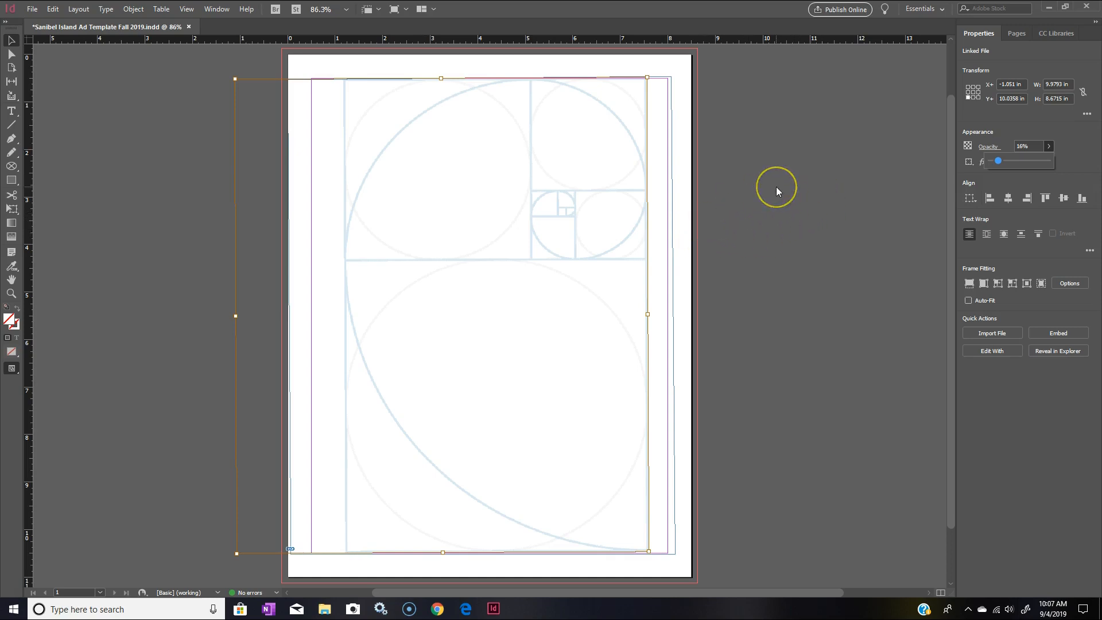
left_click(754, 265)
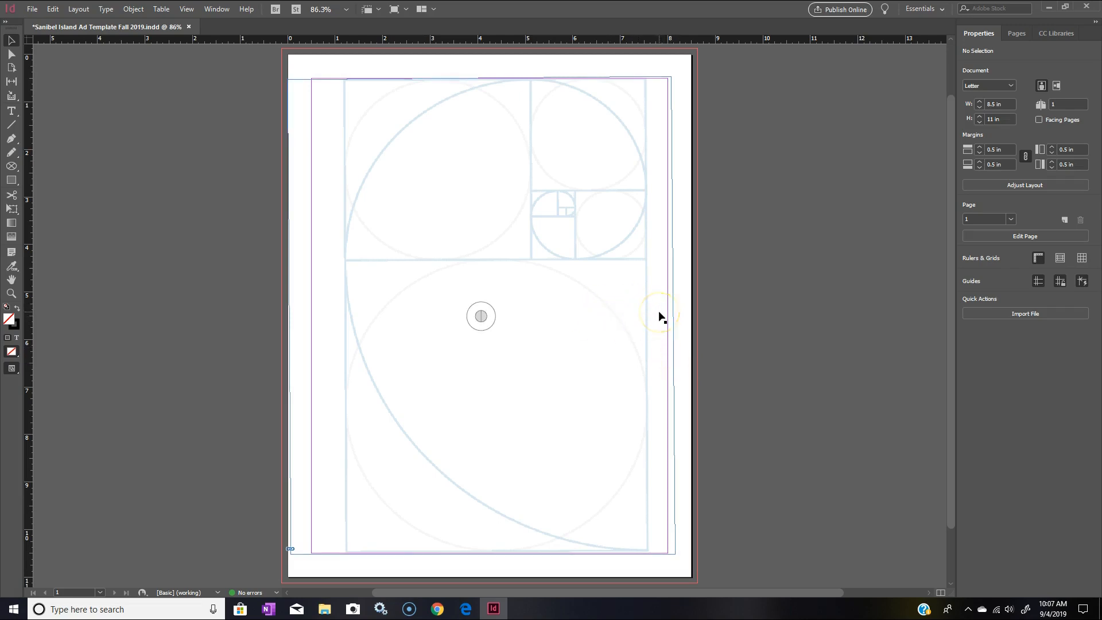
Step: Flip the spiral artwork horizontally inside its frame and move it back onto the page between the margins
left_click(618, 259)
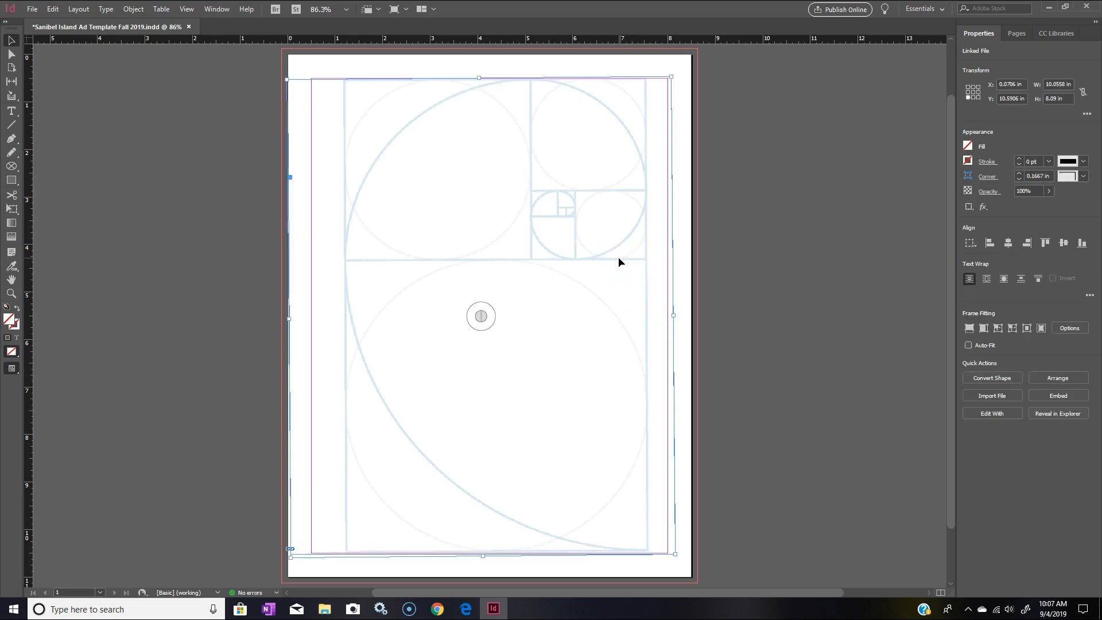
double_click(619, 256)
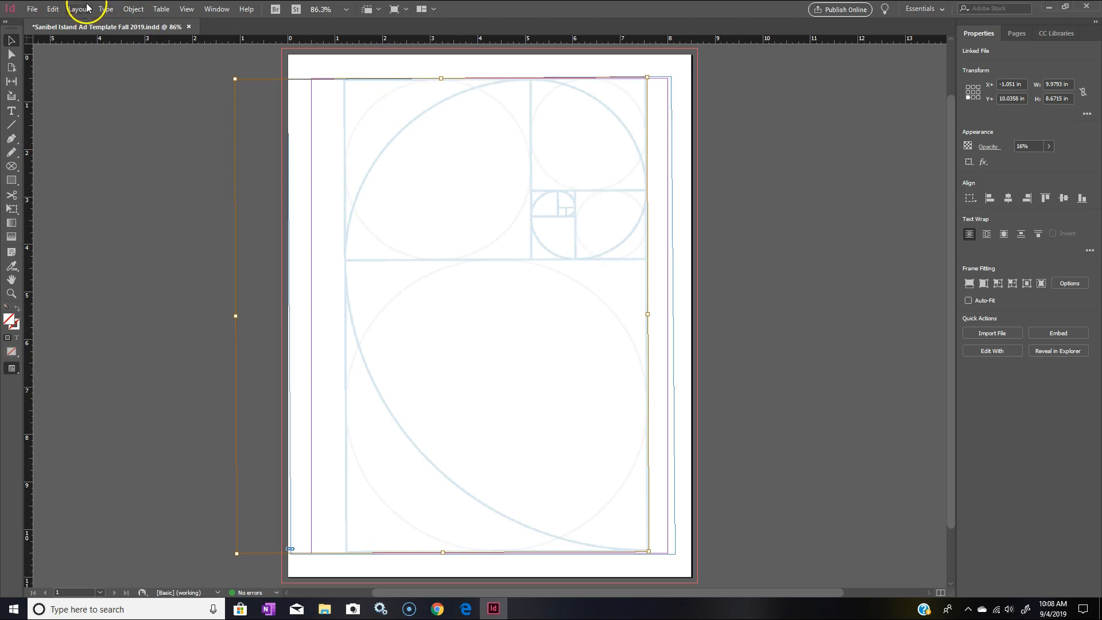
left_click(127, 10)
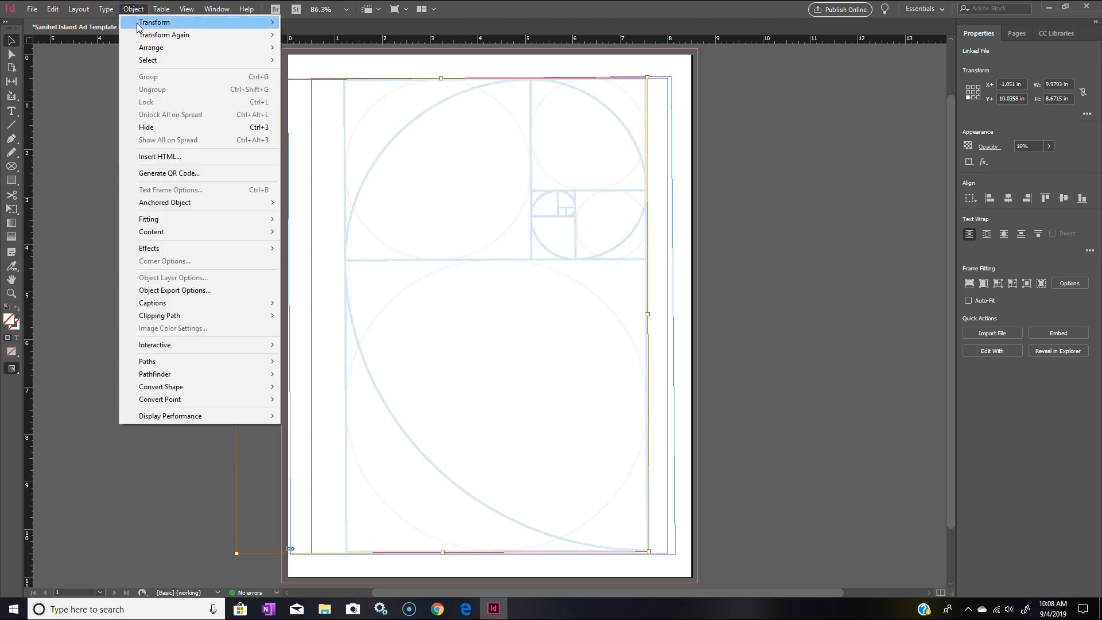
mouse_move(143, 23)
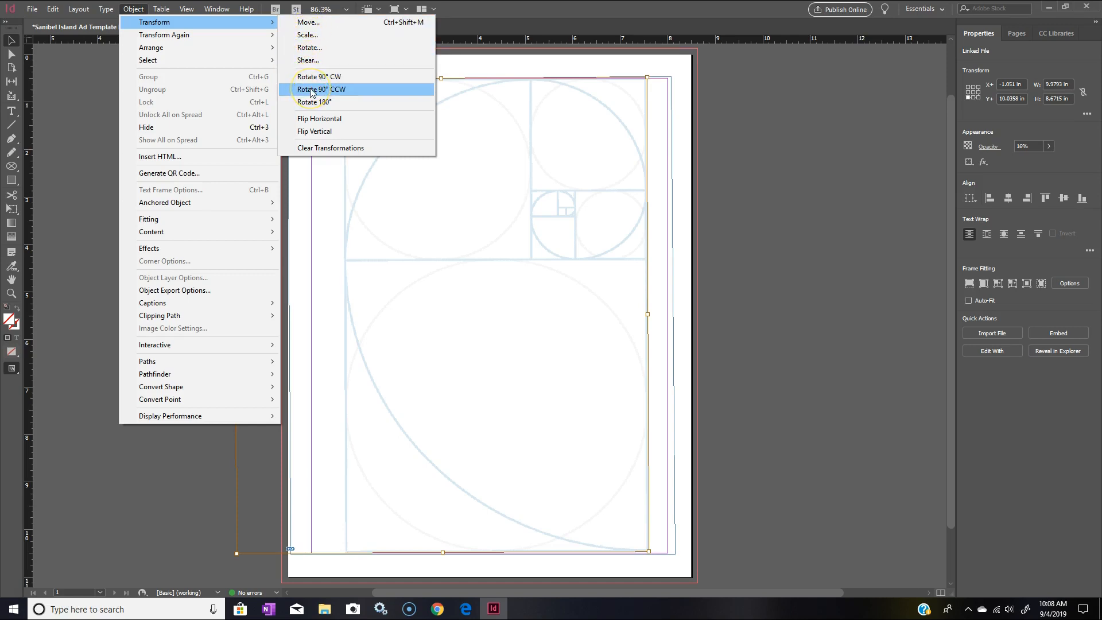
left_click(315, 119)
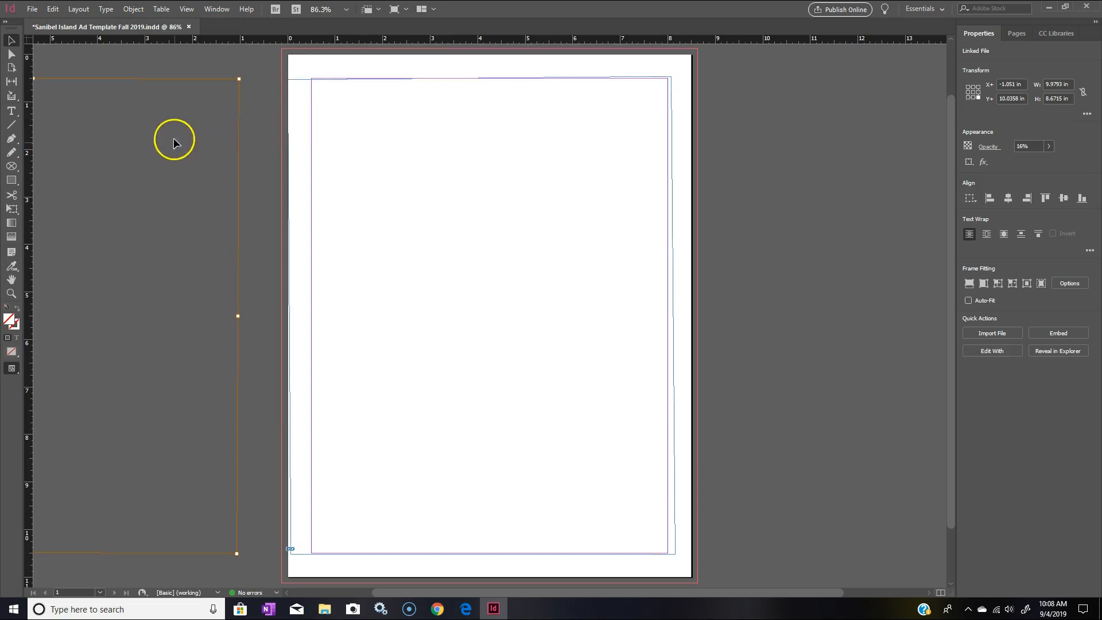
left_click_drag(136, 81, 600, 82)
left_click_drag(498, 110, 572, 125)
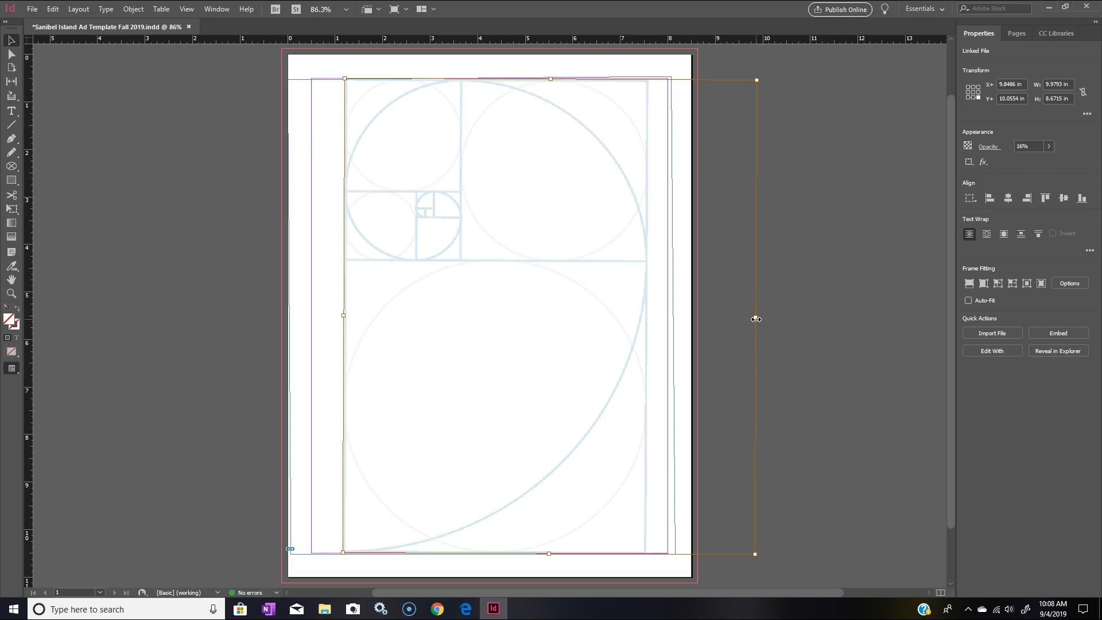
left_click(218, 87)
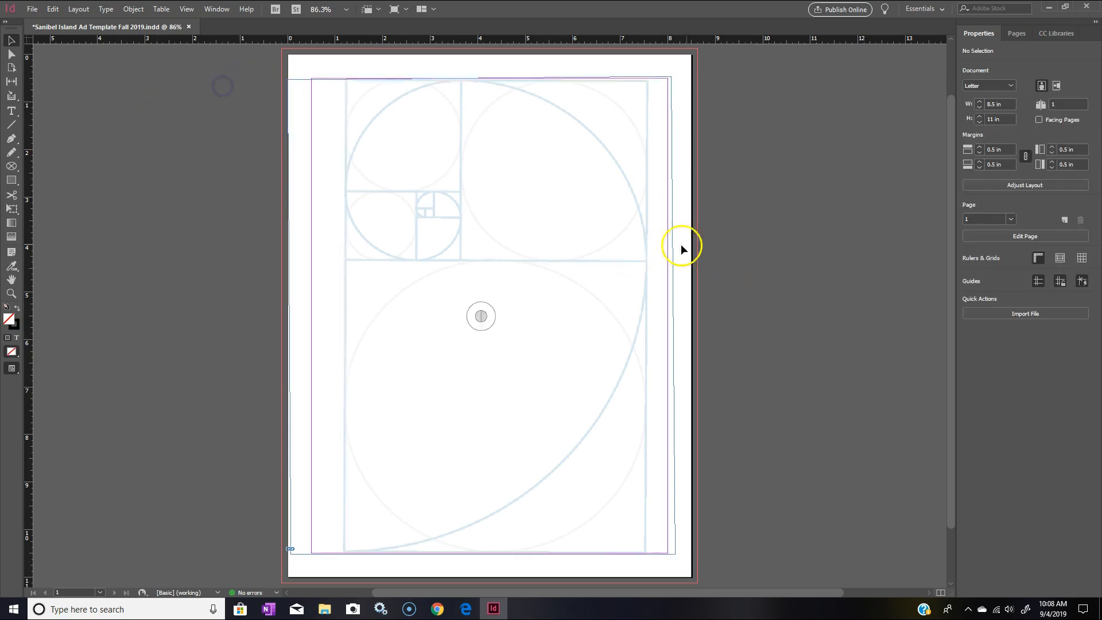
Step: Lock the golden ratio graphic frame in place on the page and clear the selection
left_click(604, 228)
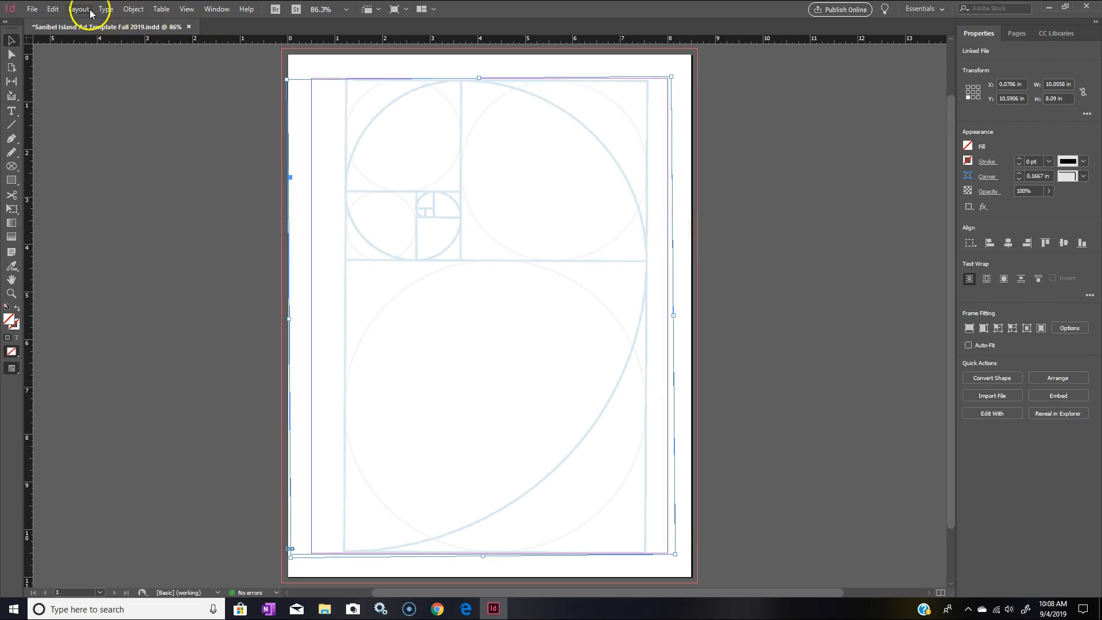
left_click(134, 9)
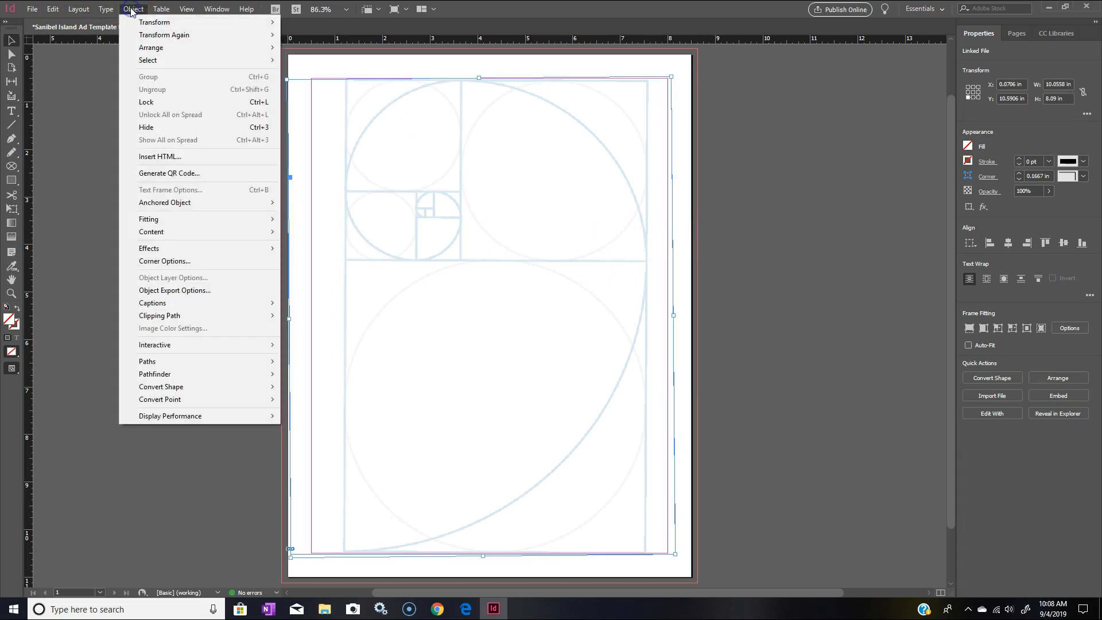
left_click(170, 103)
left_click(717, 182)
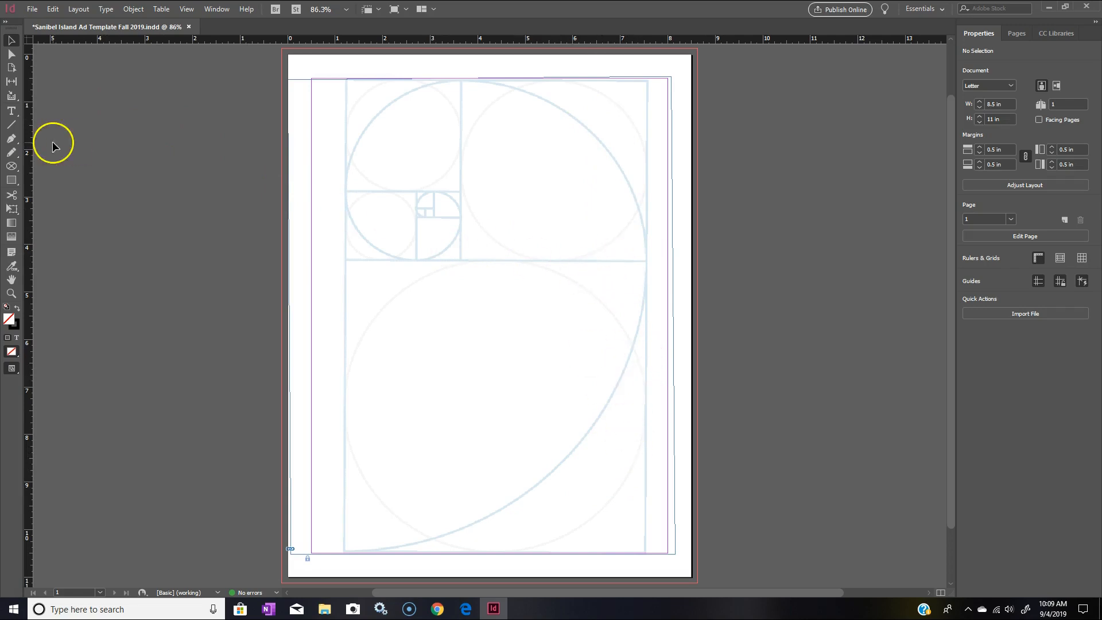
Step: Draw a rectangular graphic frame over the whole page out to the bleed edges, about 8.75 by 11.25 in
left_click(33, 10)
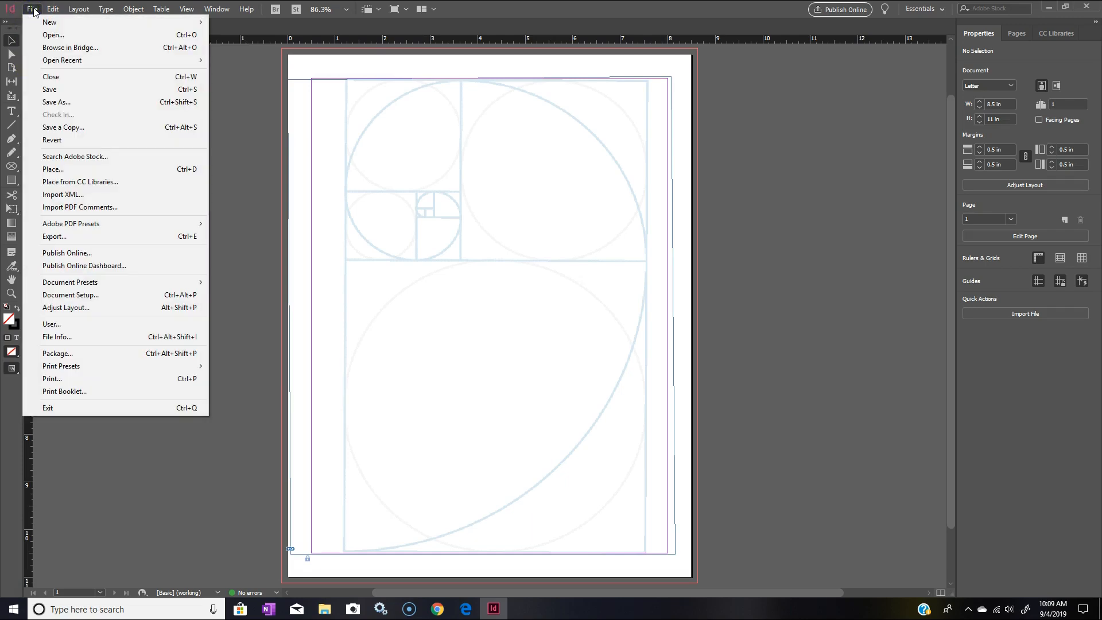
left_click(33, 10)
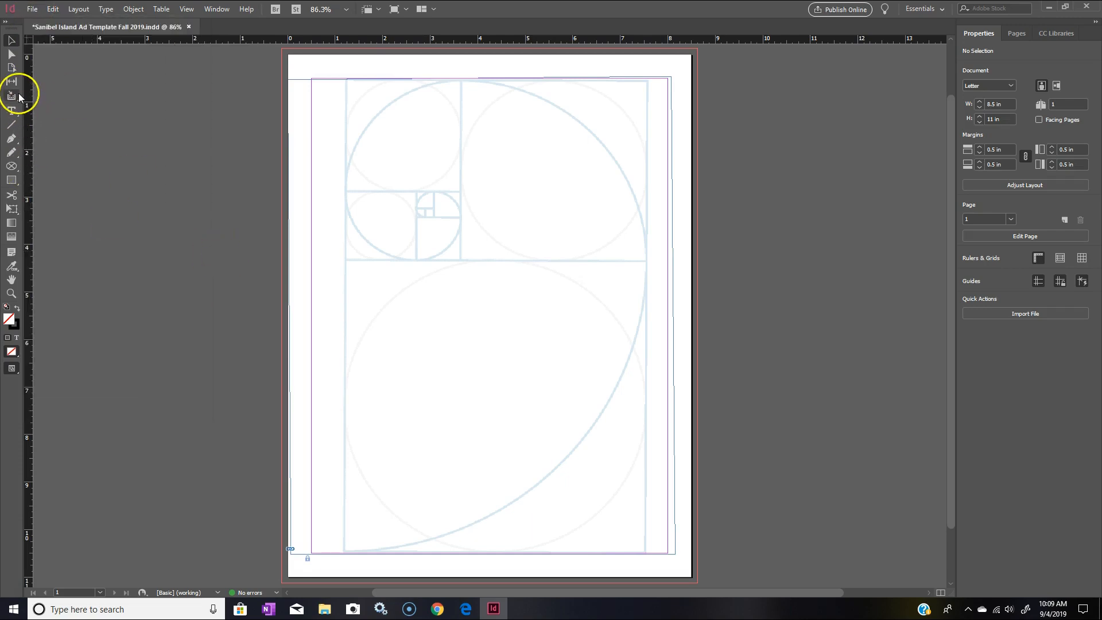
left_click(19, 167)
left_click_drag(19, 167, 52, 181)
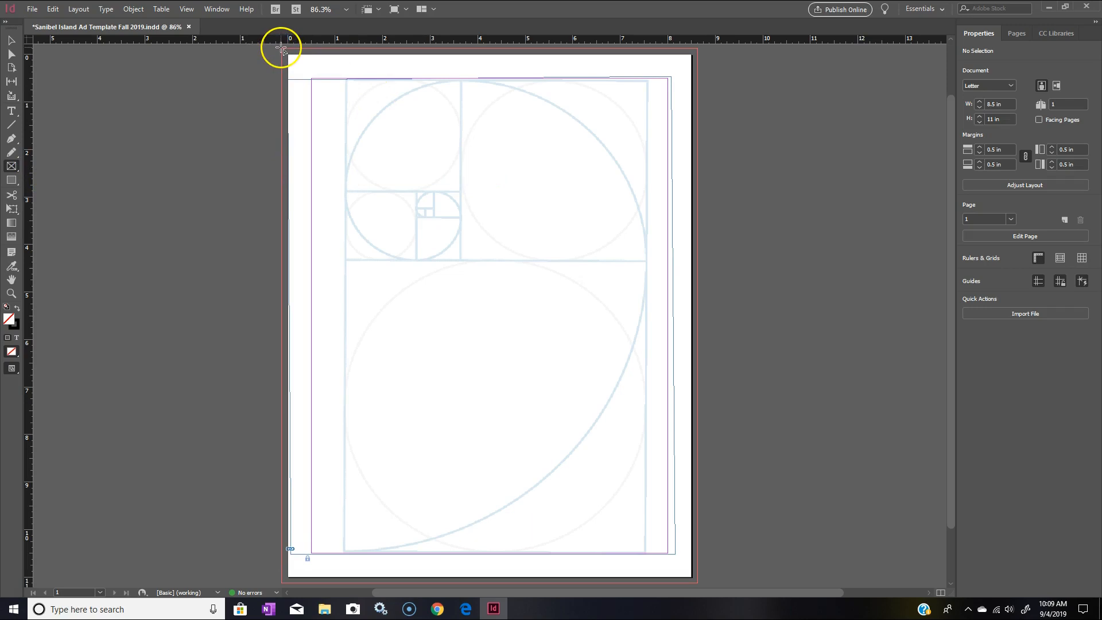
left_click(13, 166)
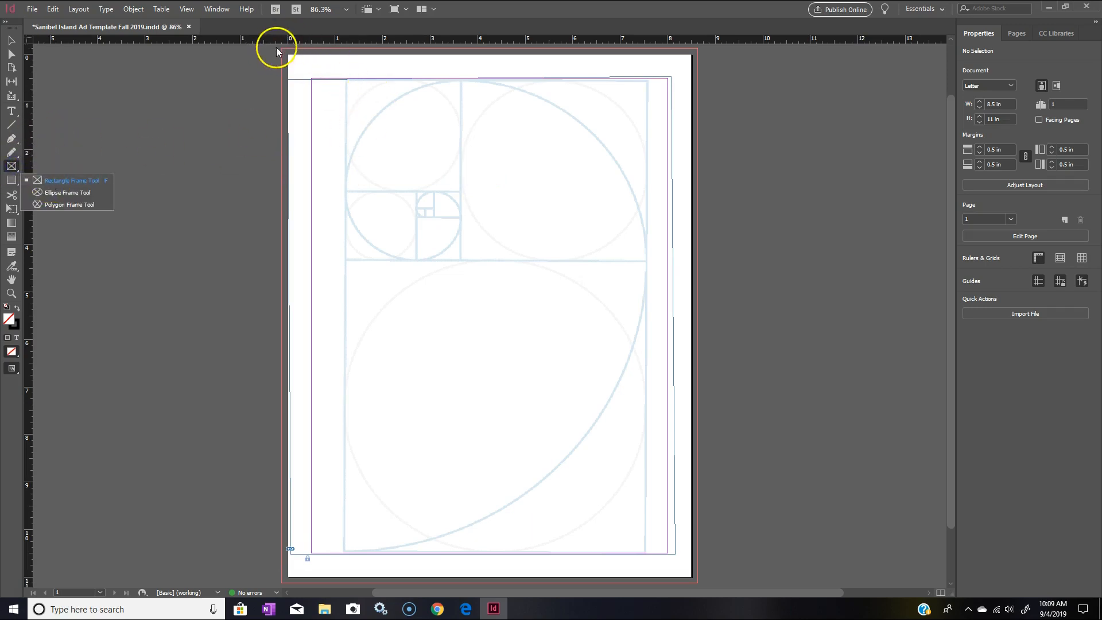
left_click(40, 179)
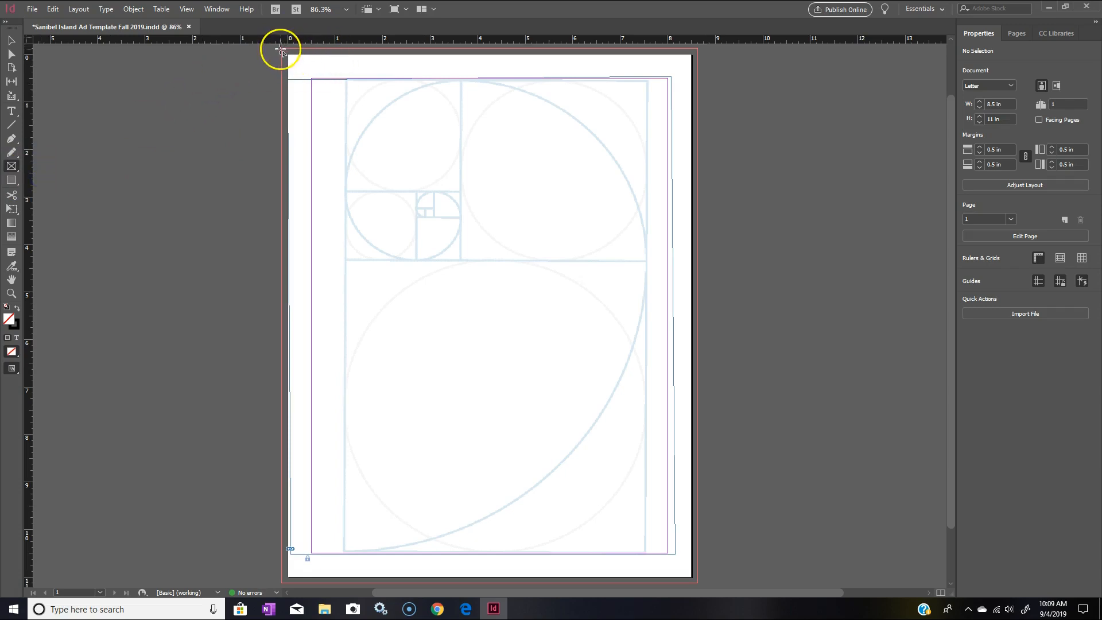
left_click_drag(281, 50, 696, 583)
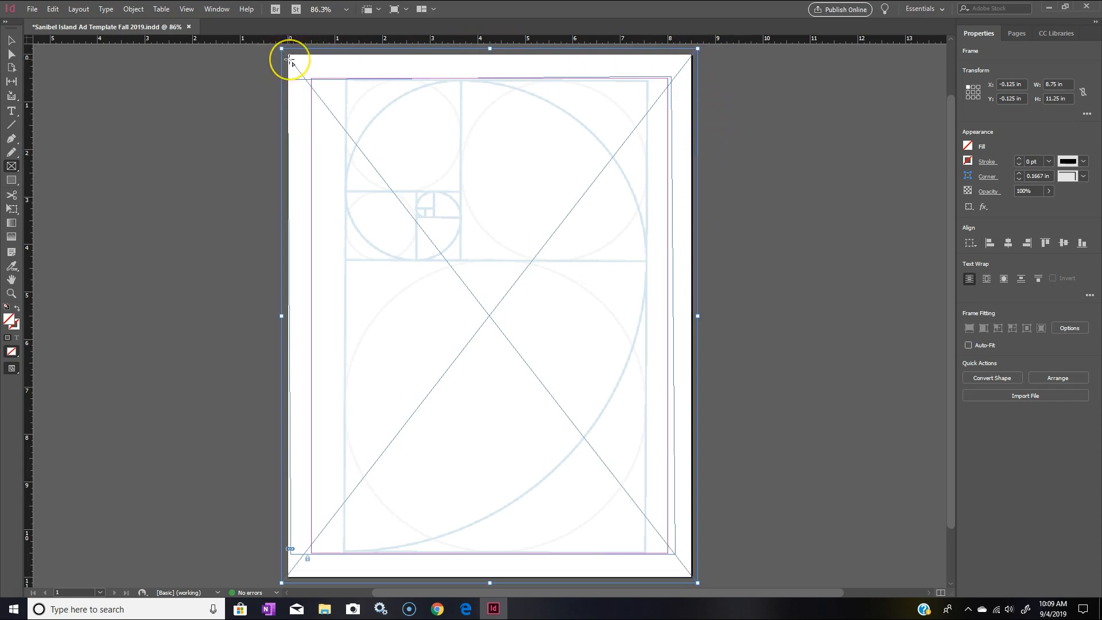
left_click(323, 57)
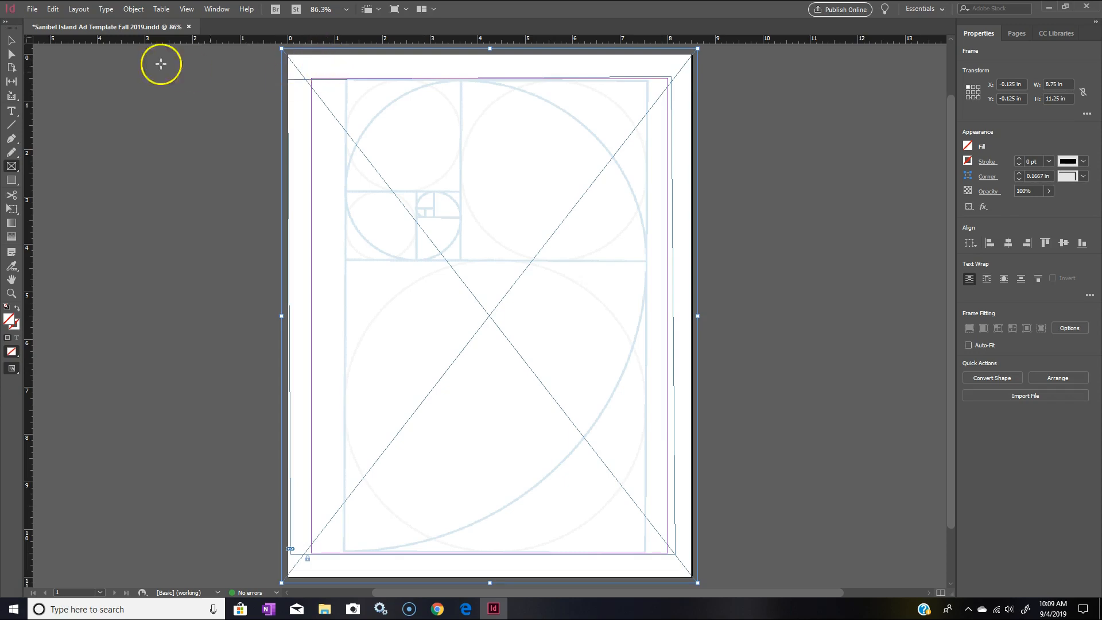
Step: Place the portrait photo of the standing heron from the Art 211 Sanibel Island photos folder into the full-page frame
left_click(33, 9)
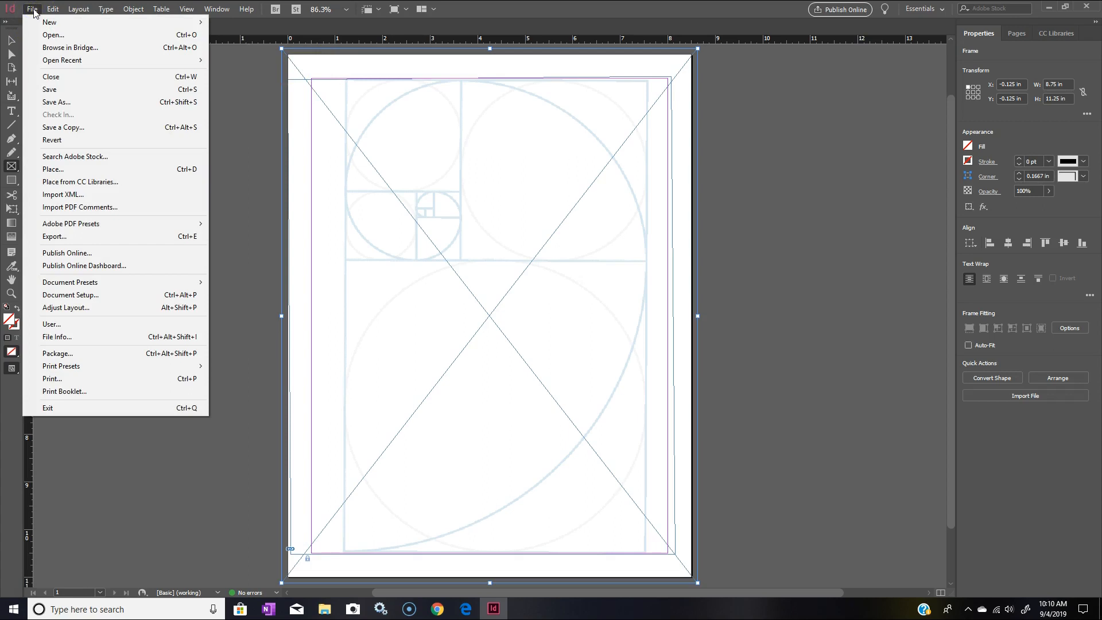
left_click(57, 170)
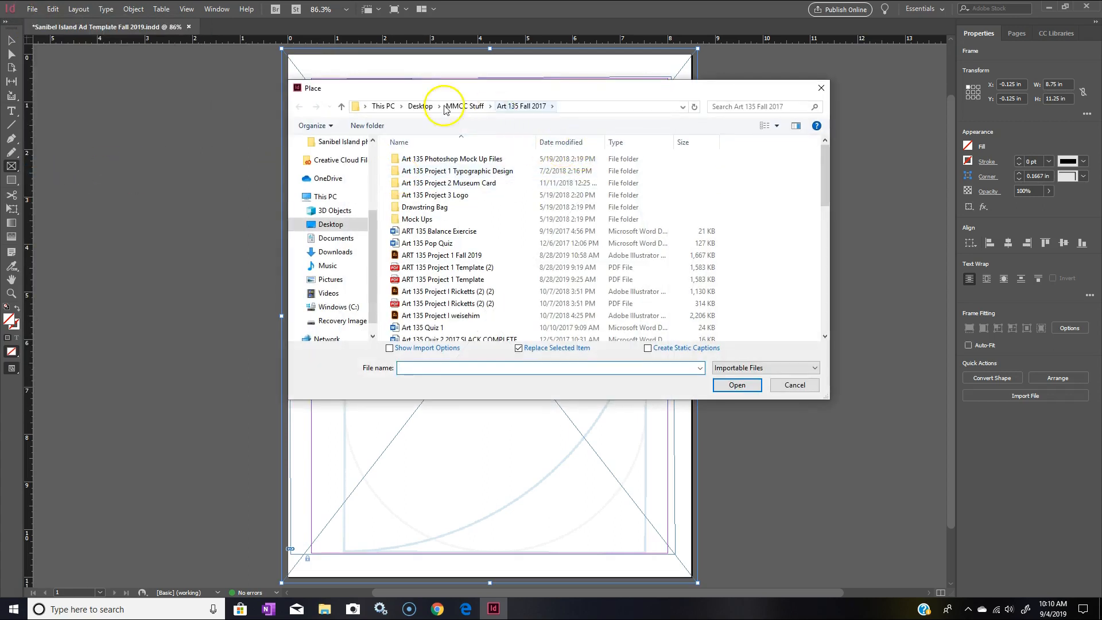
left_click(341, 106)
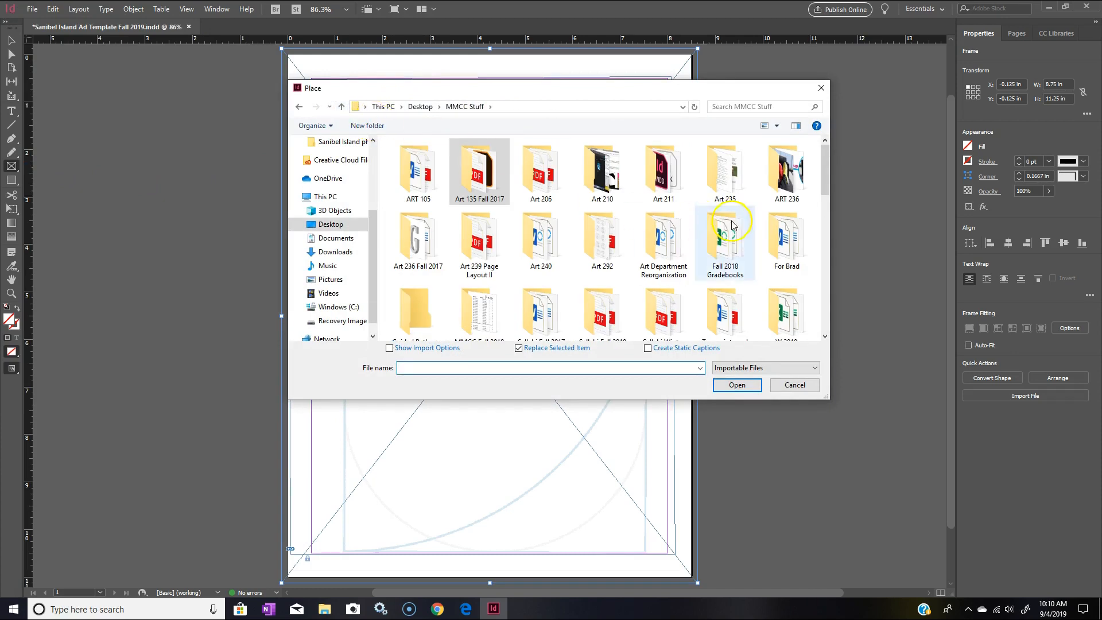
double_click(665, 175)
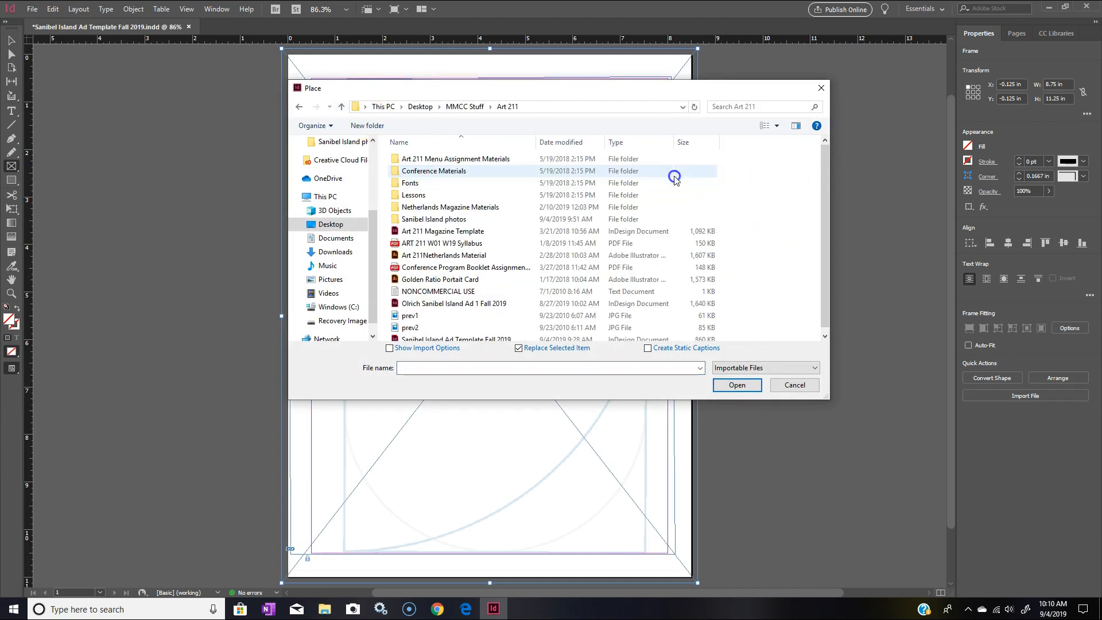
double_click(442, 219)
left_click_drag(826, 239, 828, 336)
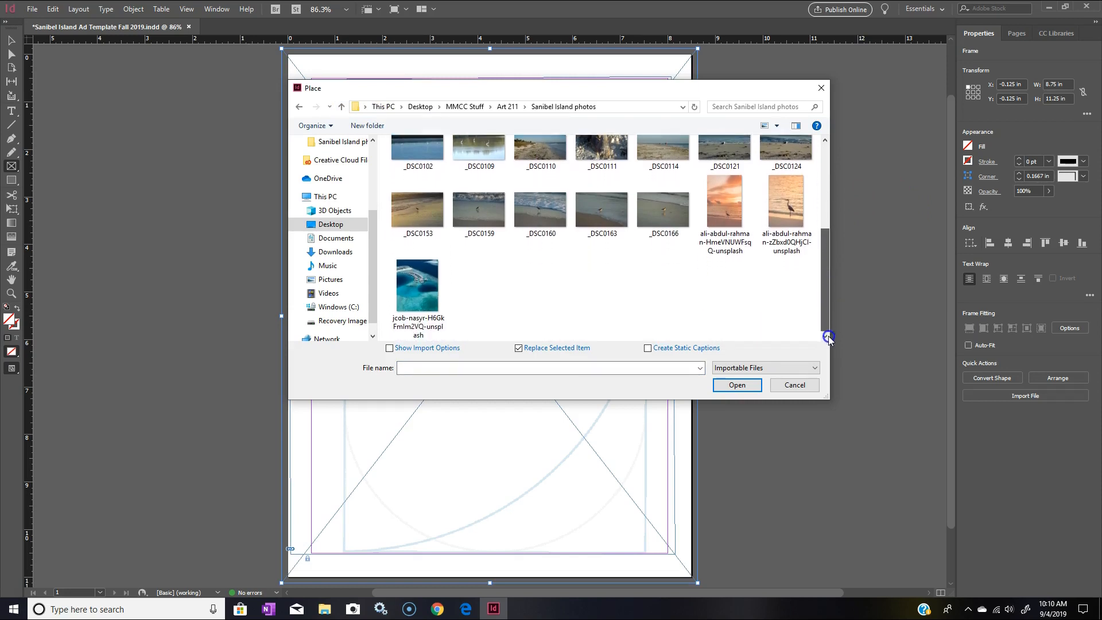
left_click(794, 210)
left_click(736, 388)
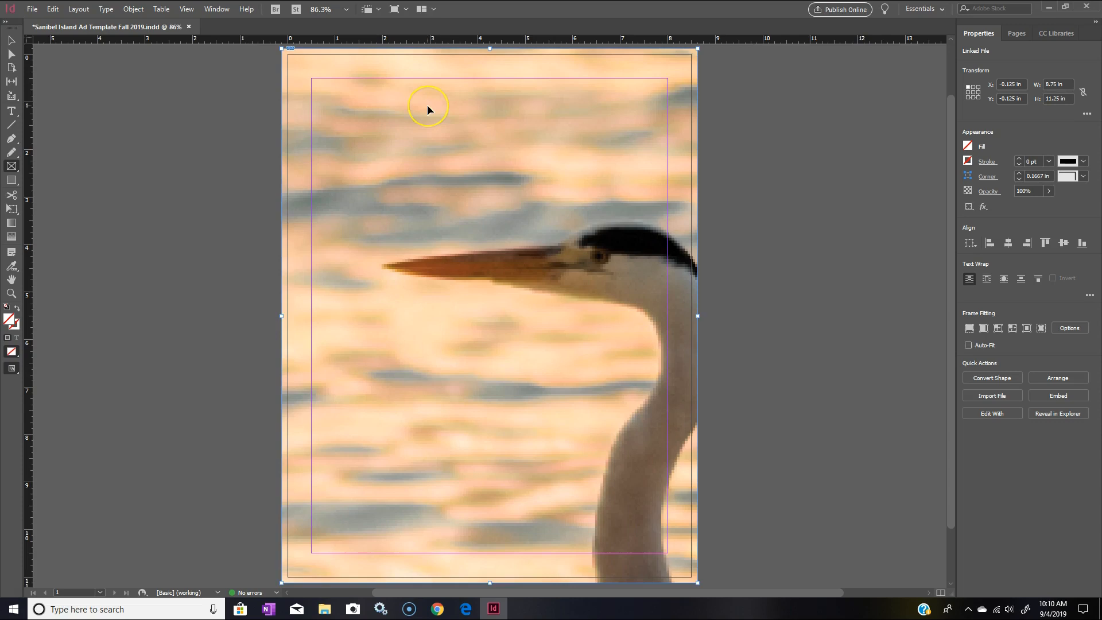
Step: Select the heron photo within its frame and scale it down proportionally to about 20.07 by 30.1 in around the page
key("ctrl+minus")
key("ctrl+minus")
key("ctrl+minus")
key("ctrl+minus")
key("ctrl+minus")
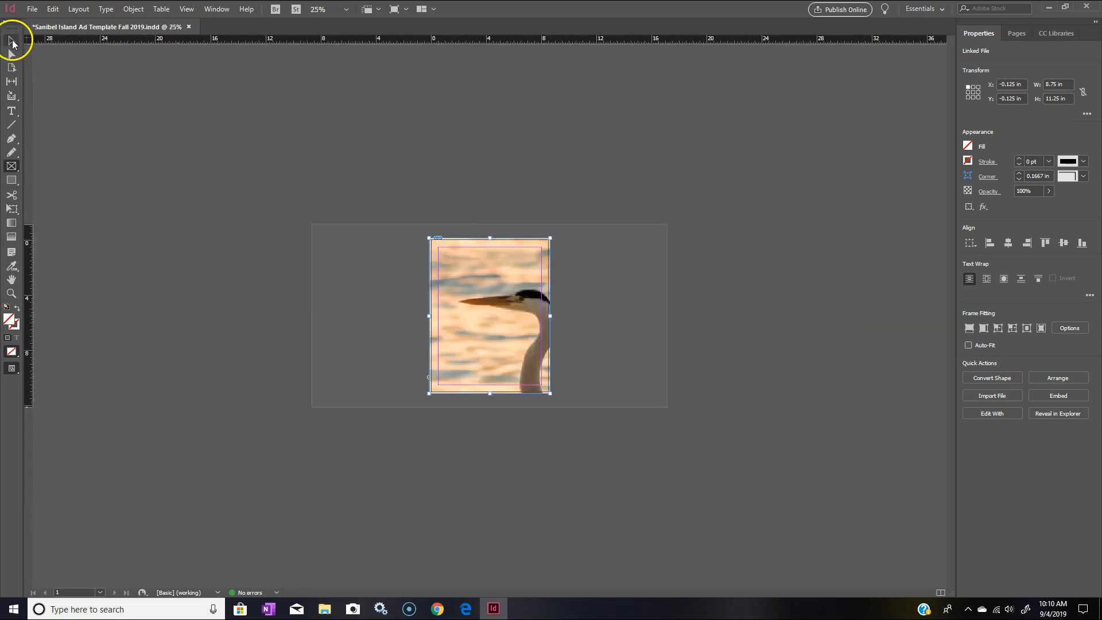
left_click(11, 54)
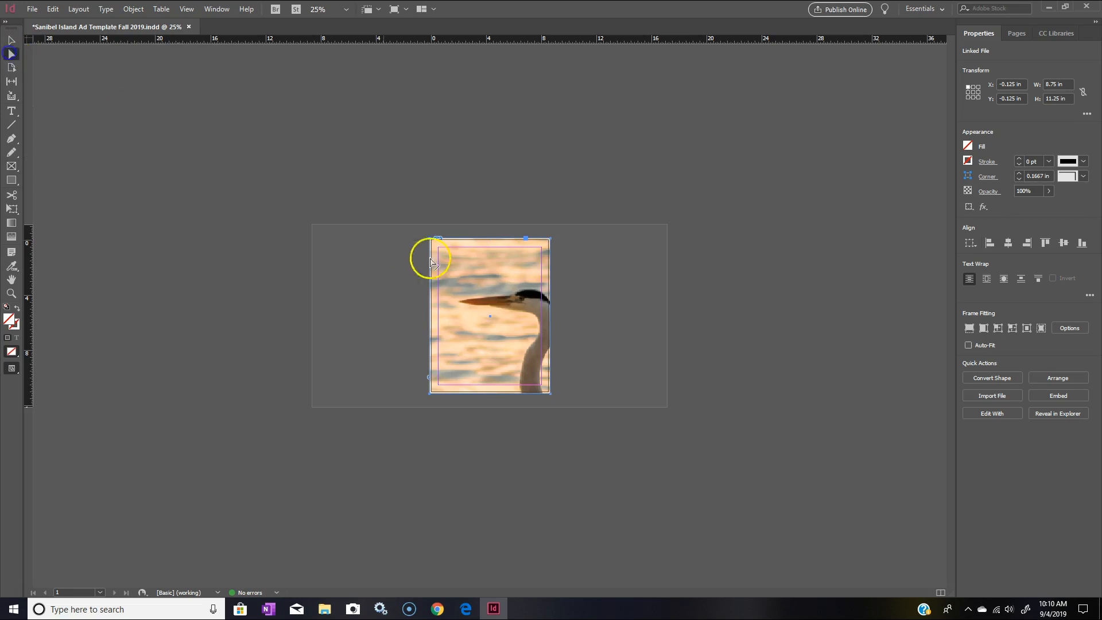
left_click(486, 307)
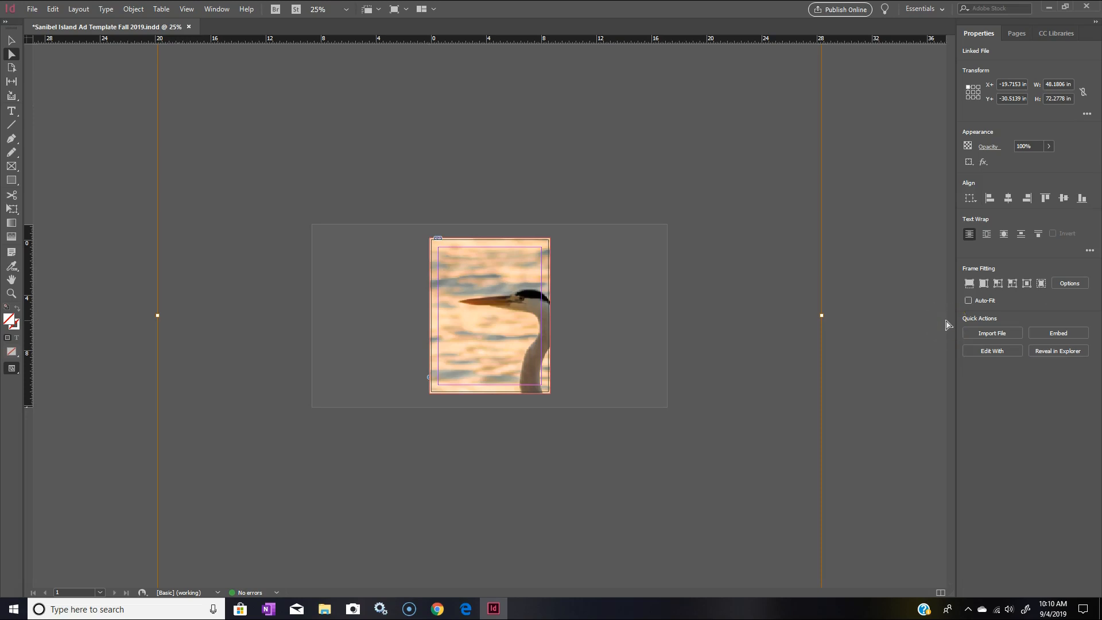
key("ctrl+minus")
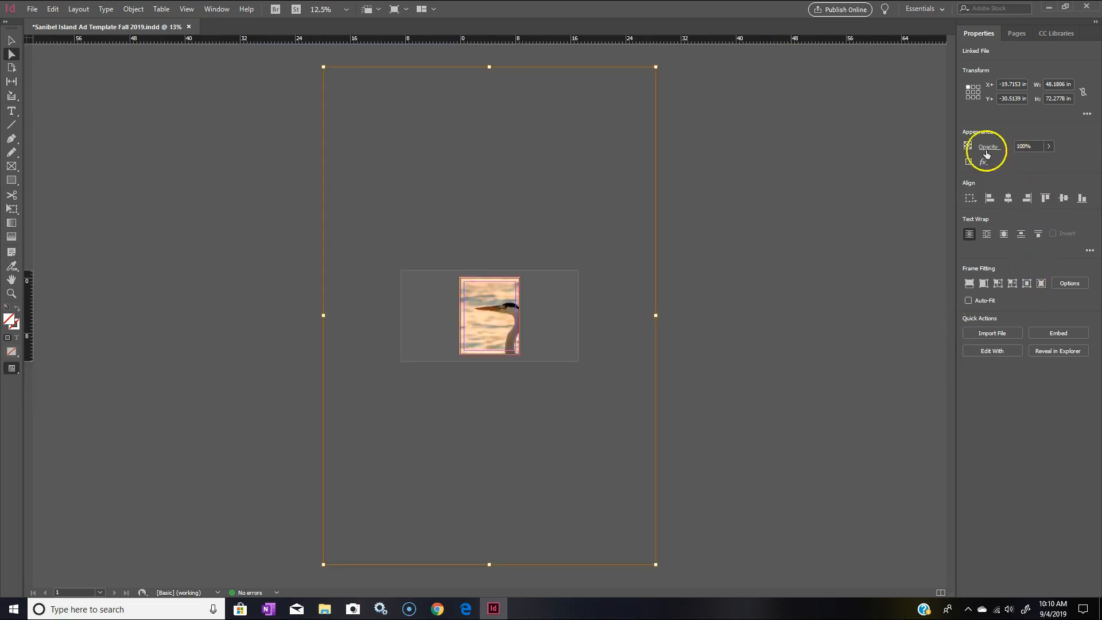
left_click_drag(654, 67, 560, 209)
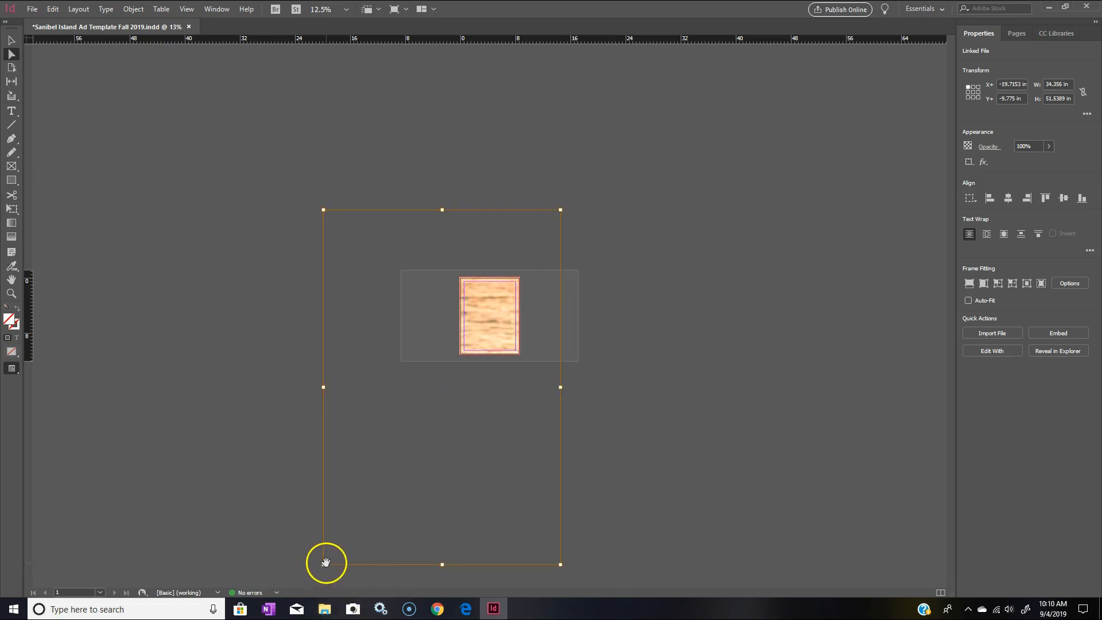
left_click_drag(323, 565, 423, 406)
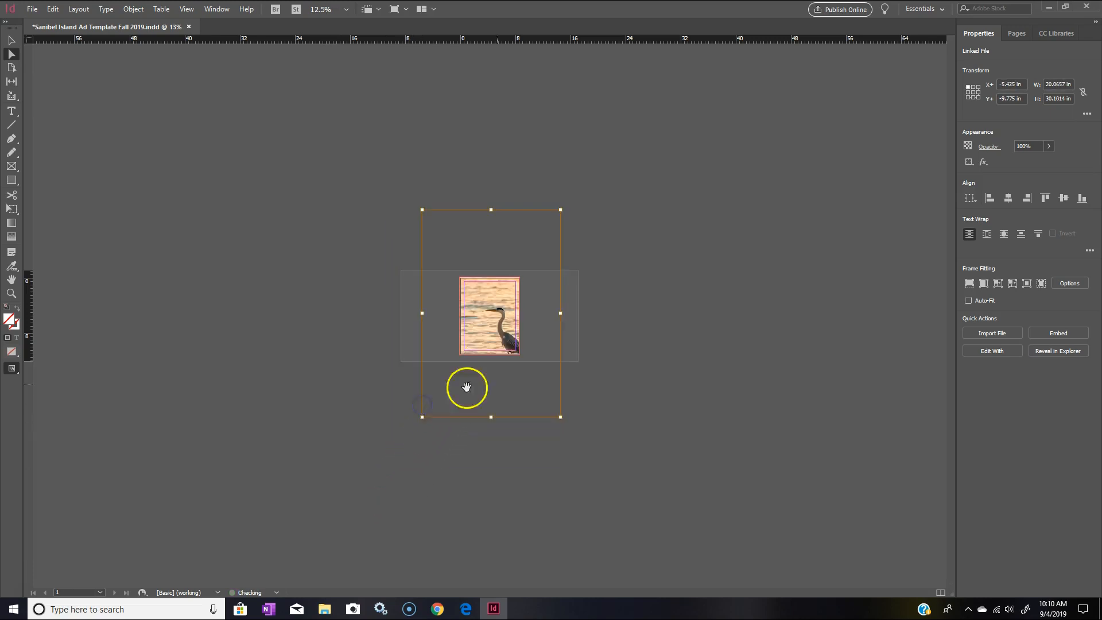
Step: Scale the heron photo down further to about 10.2 by 15.3 in and shift it slightly upward inside the frame
left_click_drag(559, 209, 513, 258)
left_click_drag(422, 417, 453, 371)
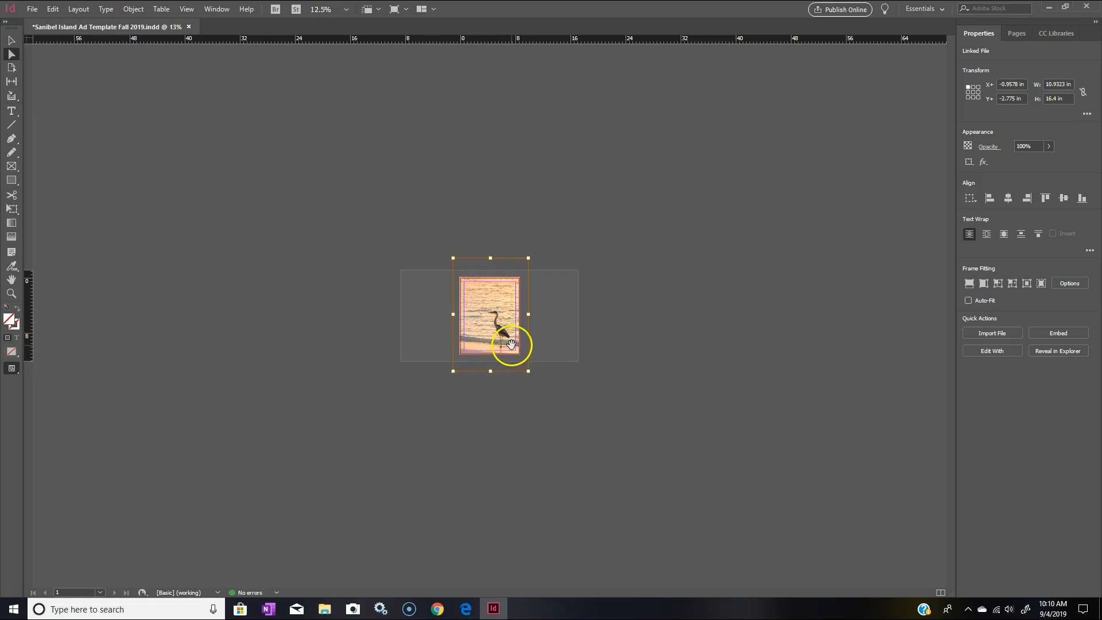
left_click_drag(454, 371, 455, 367)
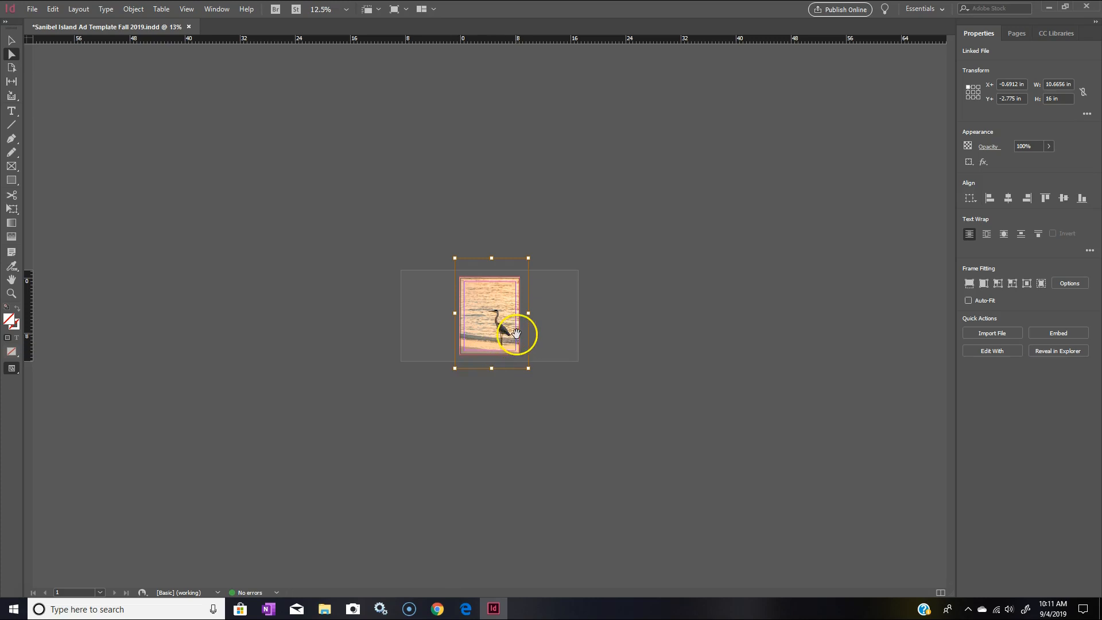
left_click_drag(528, 258, 518, 264)
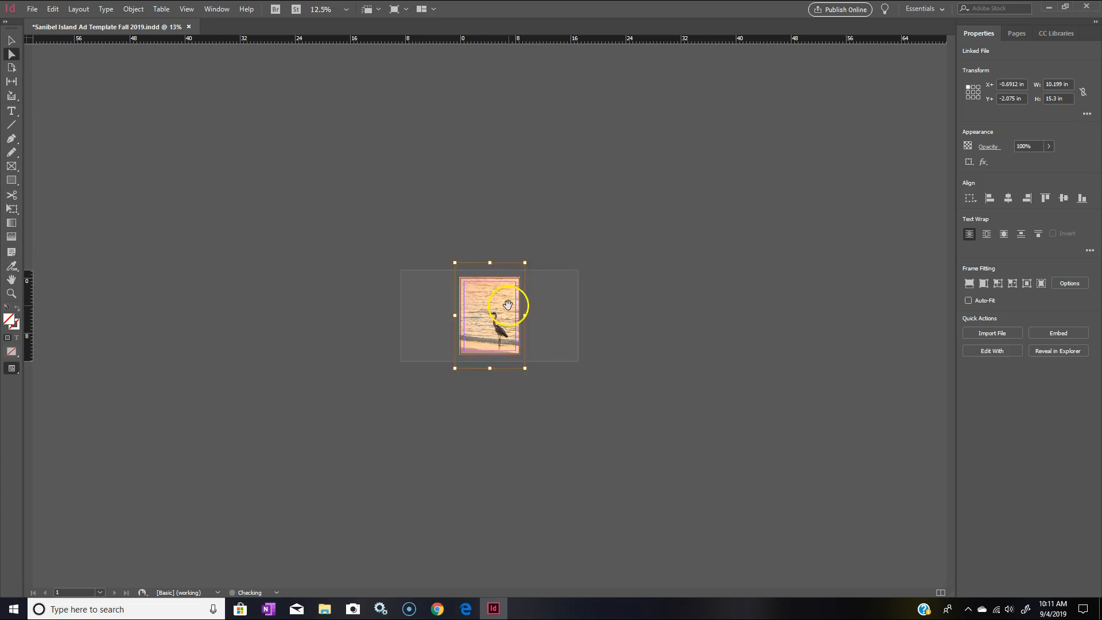
left_click_drag(508, 306, 511, 300)
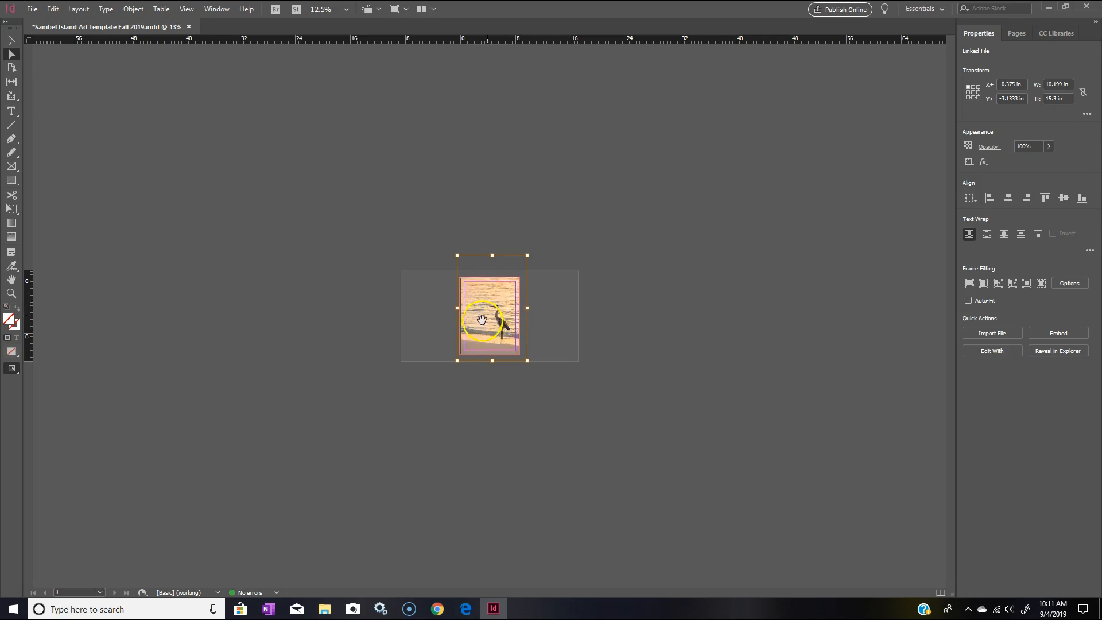
Step: Reposition the heron photo inside its frame to X 0 in, Y -3.75 in so it fills the frame out to the bleed
left_click(11, 293)
left_click(504, 323)
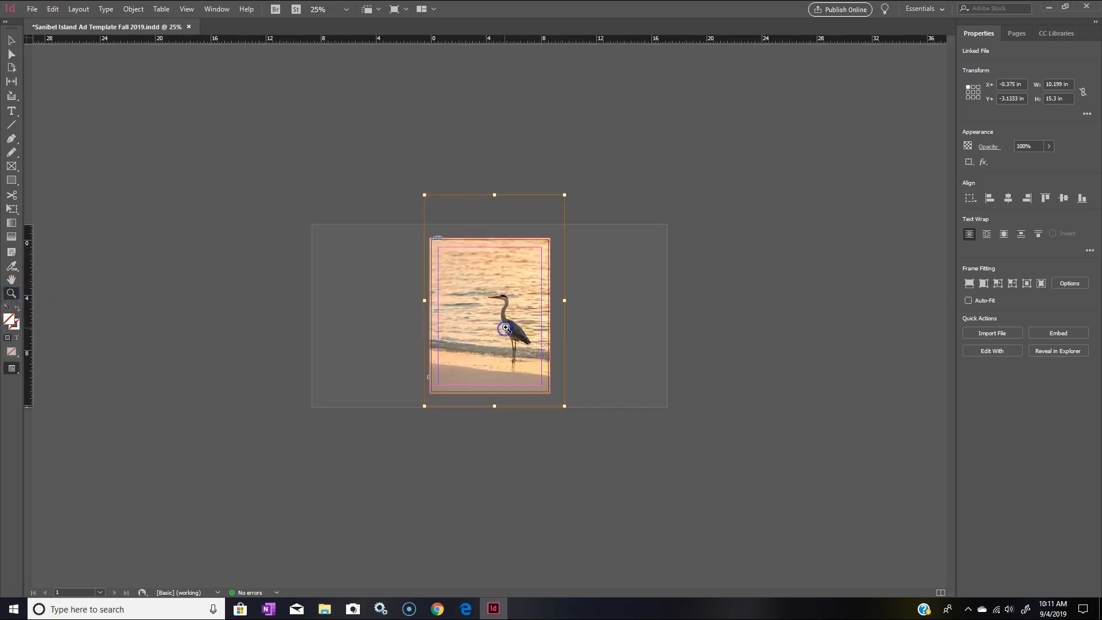
left_click(505, 328)
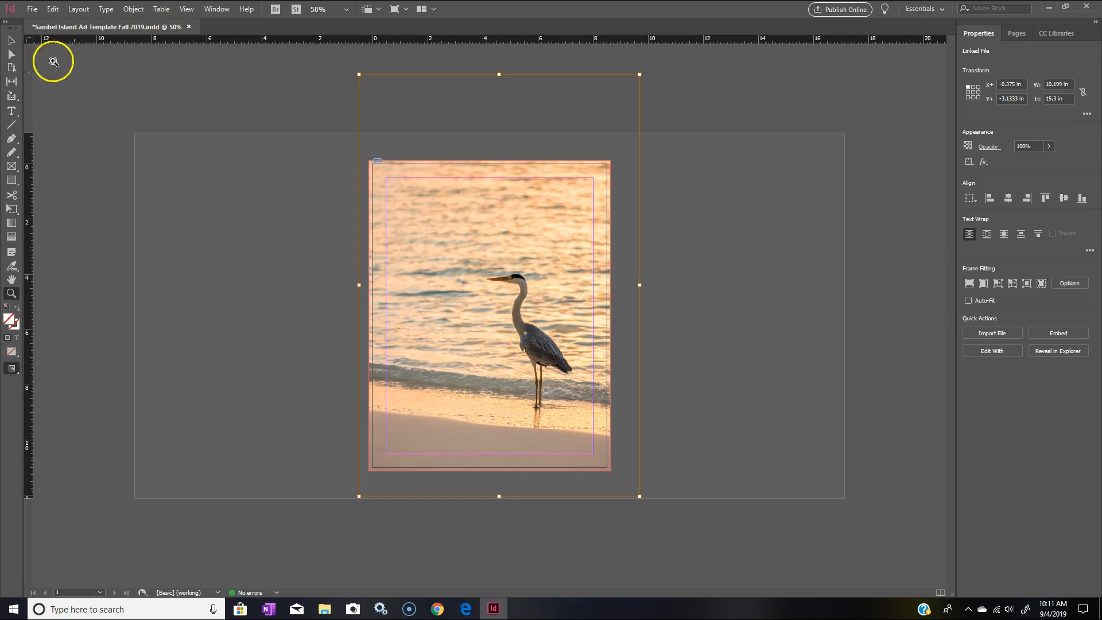
left_click(11, 40)
left_click(11, 53)
left_click_drag(456, 257, 539, 253)
left_click(430, 255)
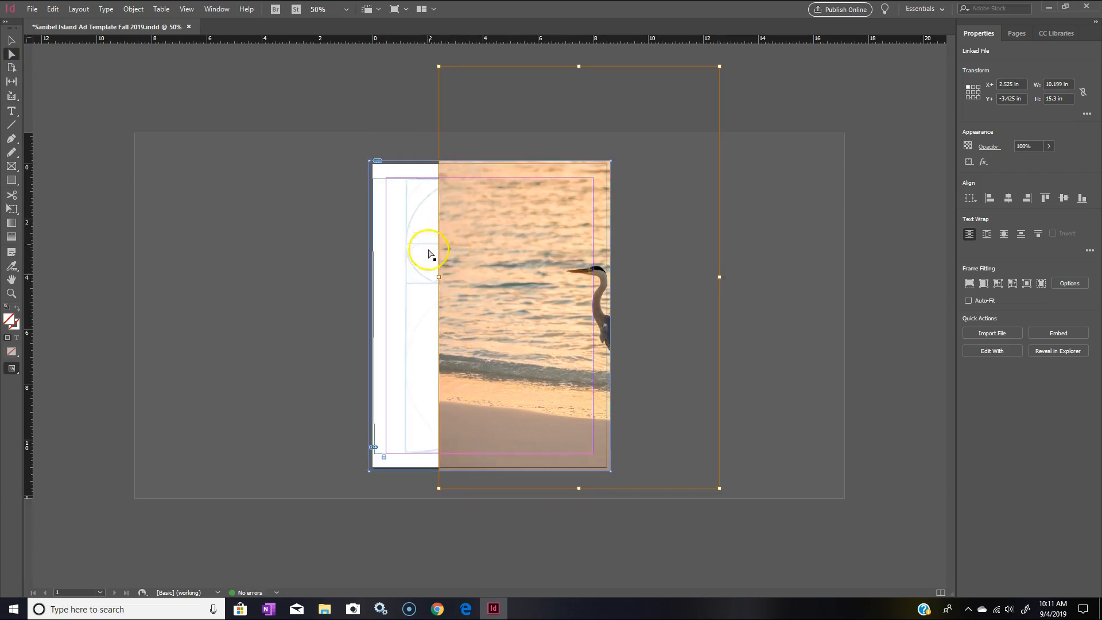
left_click_drag(548, 261, 491, 260)
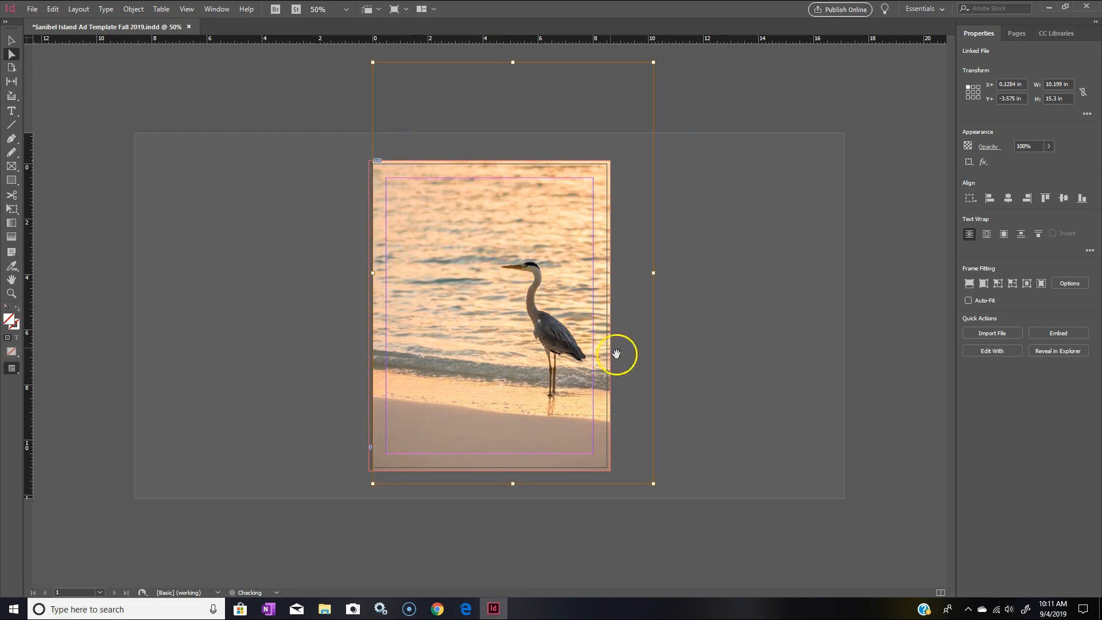
left_click_drag(492, 361, 474, 352)
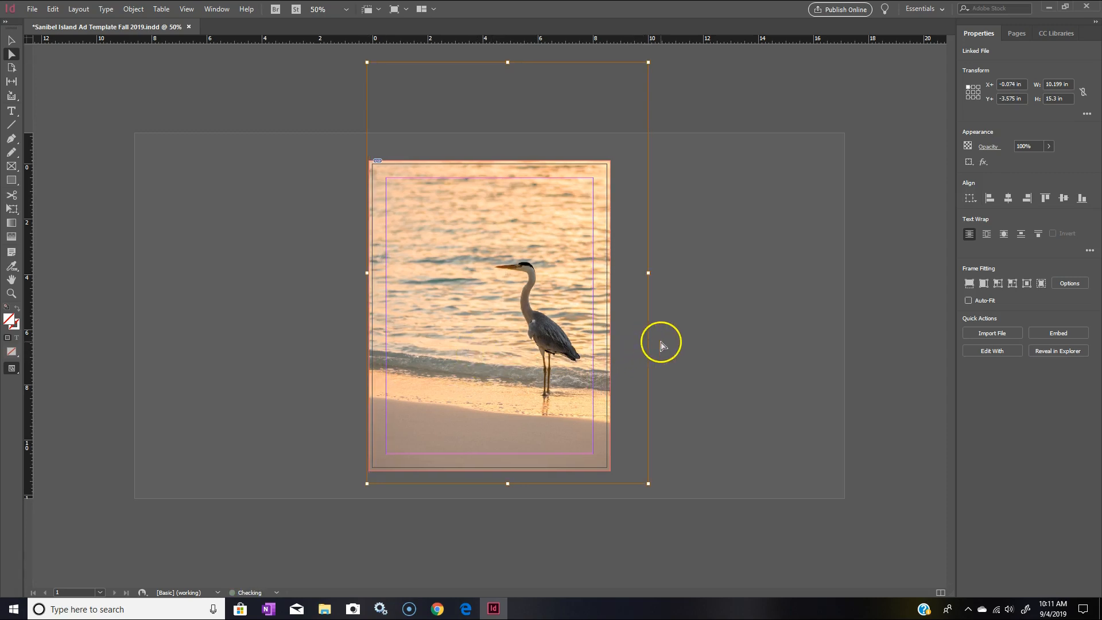
left_click_drag(555, 335, 554, 331)
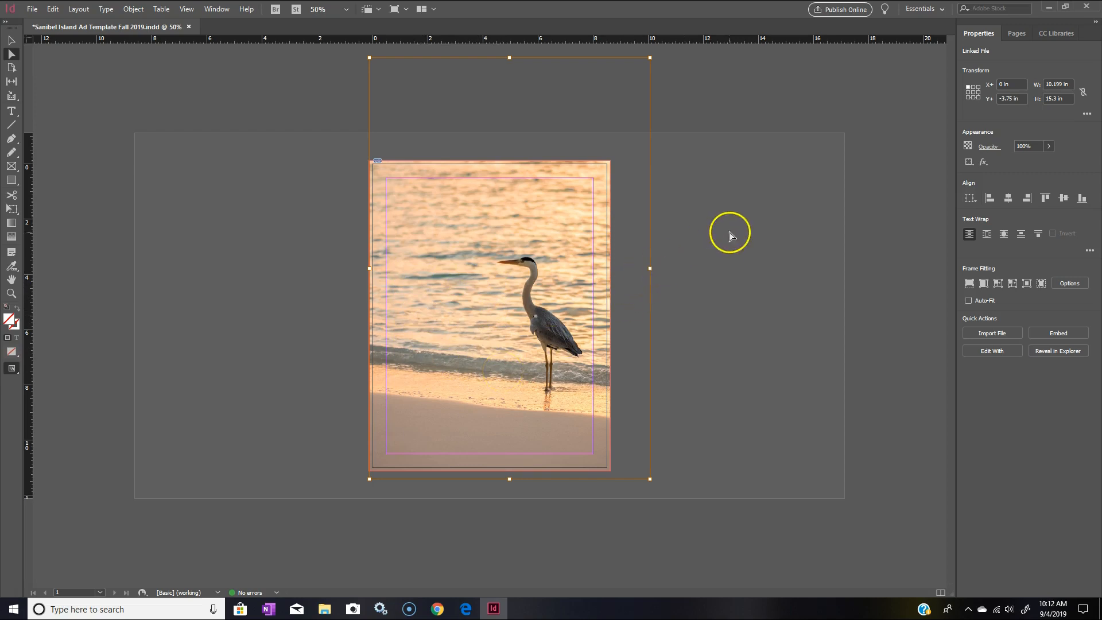
Step: Select the heron photo's frame and lock it in place on the page
left_click(12, 41)
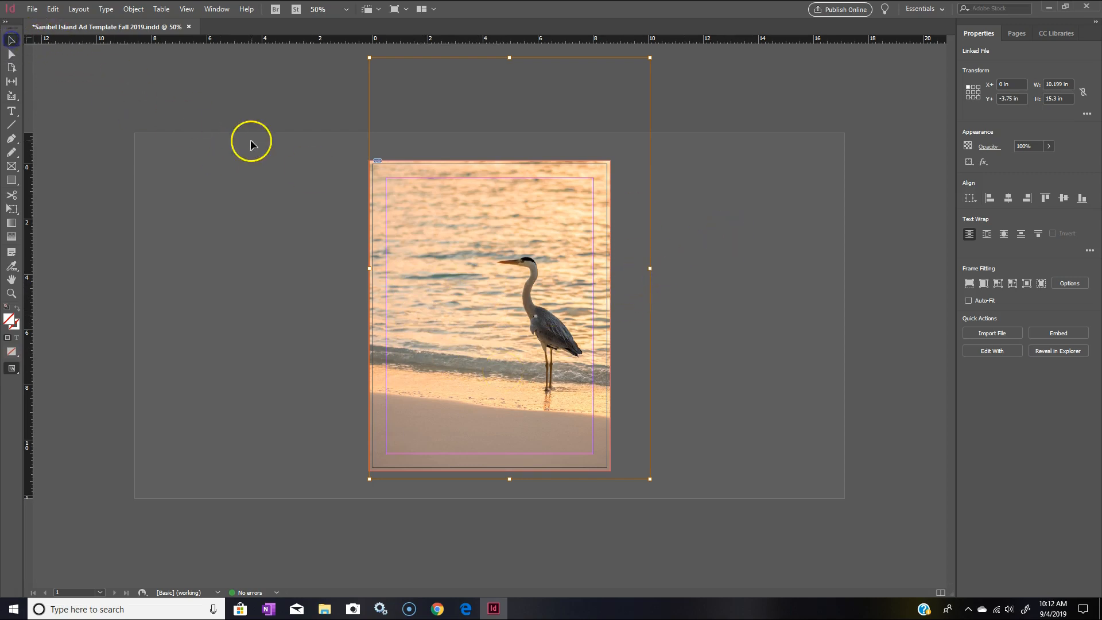
left_click(277, 156)
left_click(555, 213)
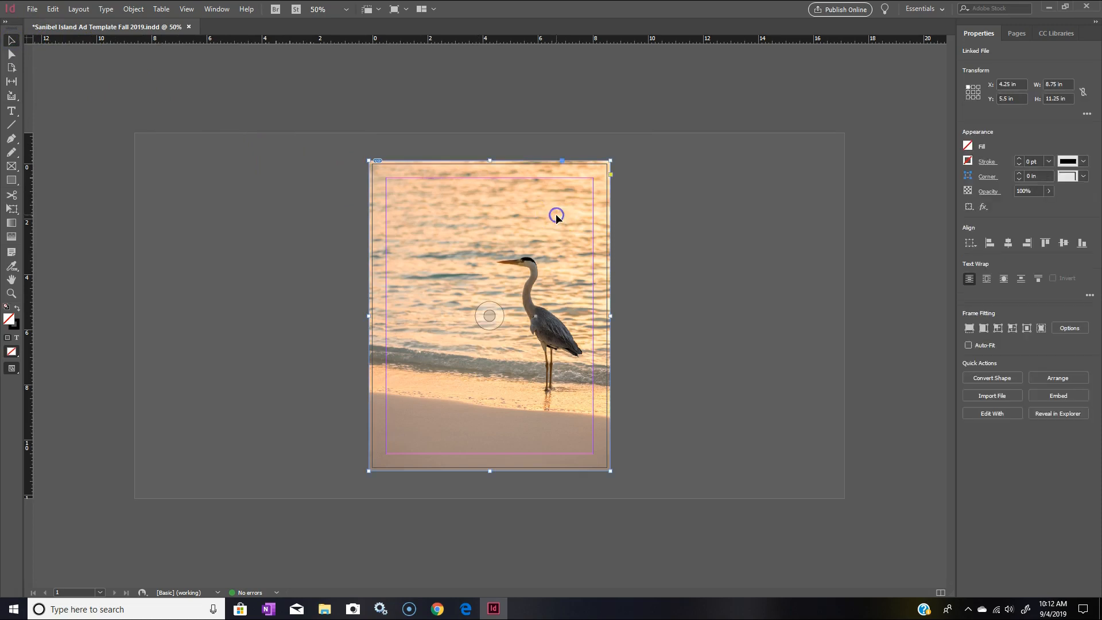
left_click(77, 9)
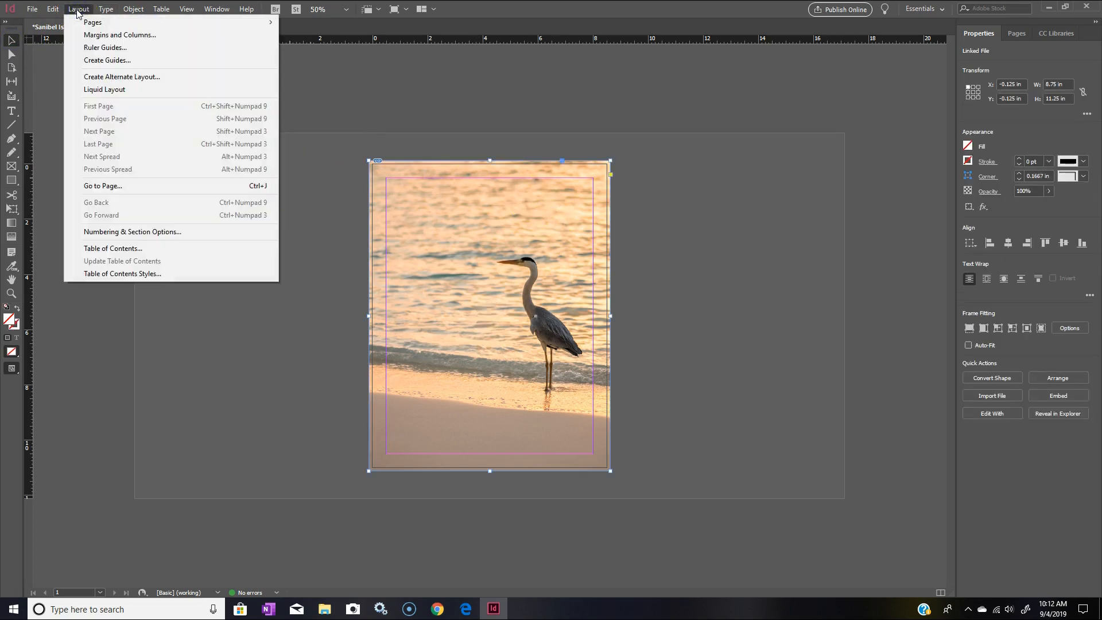
mouse_move(133, 9)
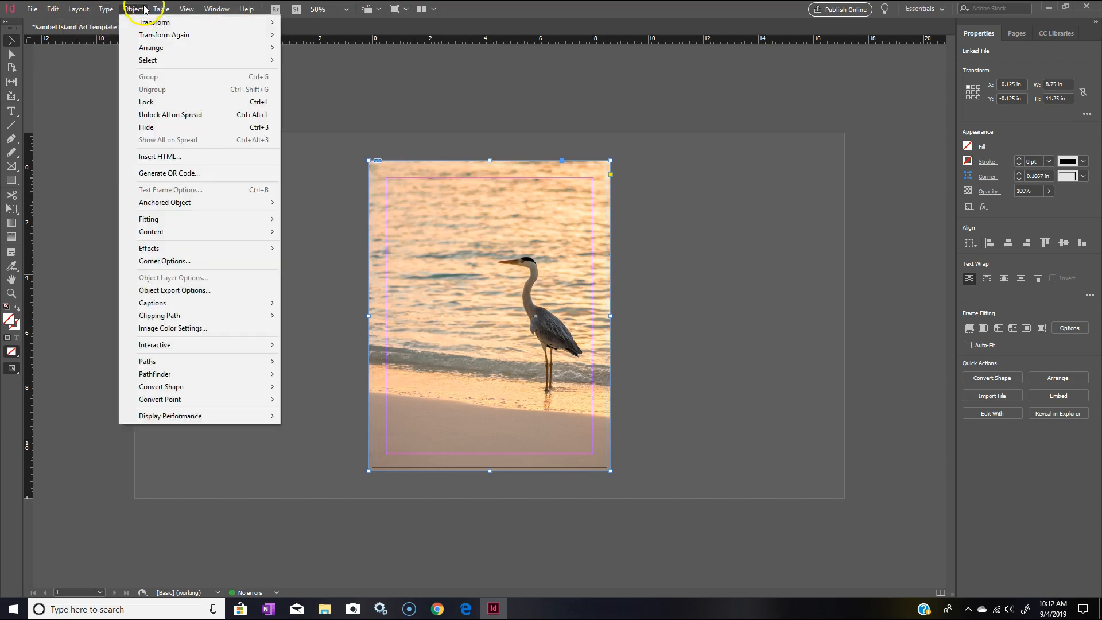
left_click(154, 104)
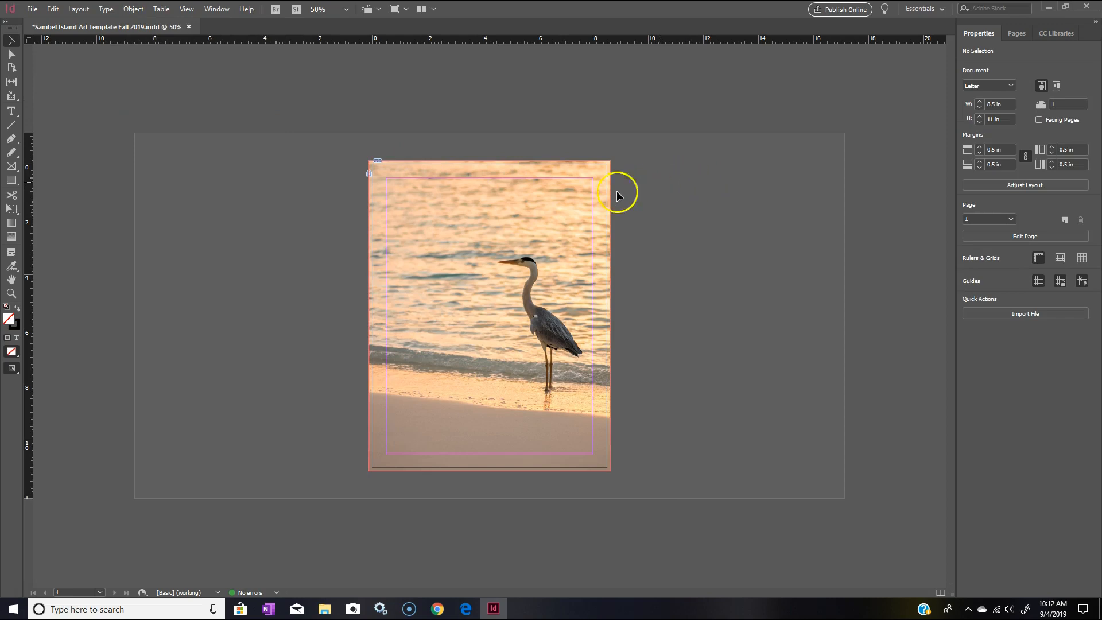
left_click(11, 293)
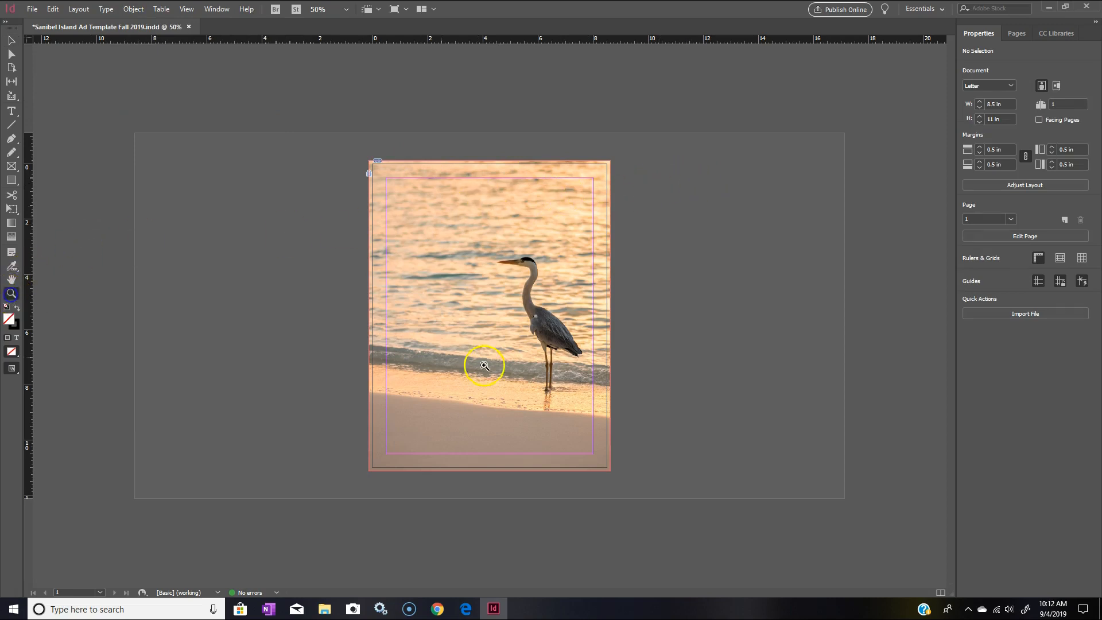
Step: Draw a circular ellipse frame about 2.74 in across at the upper-left corner of the page margins
left_click(516, 368)
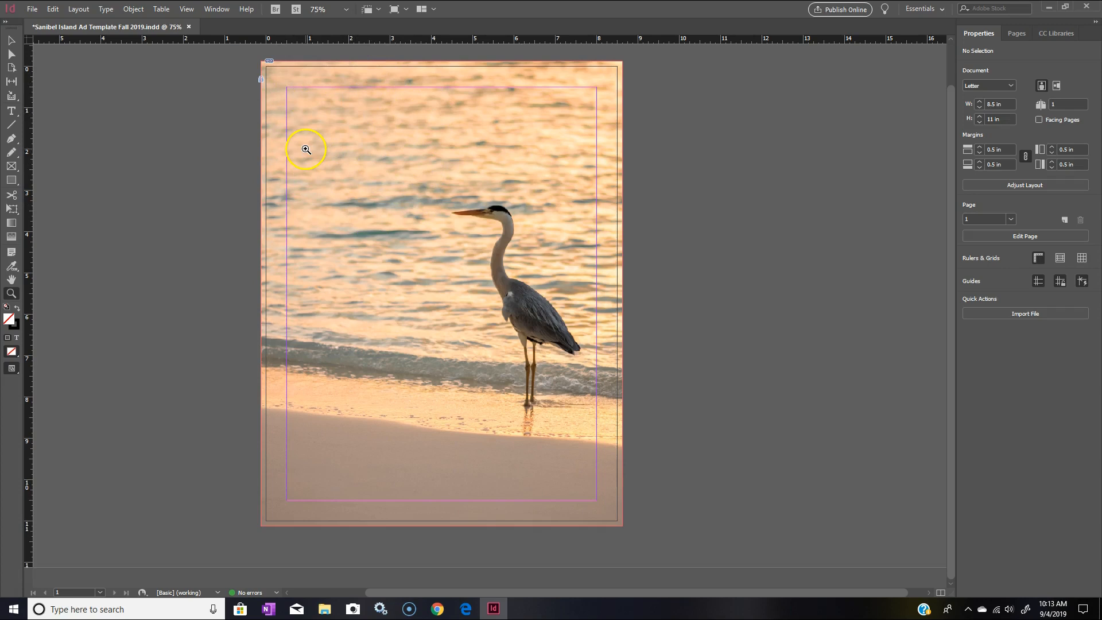
left_click(10, 167)
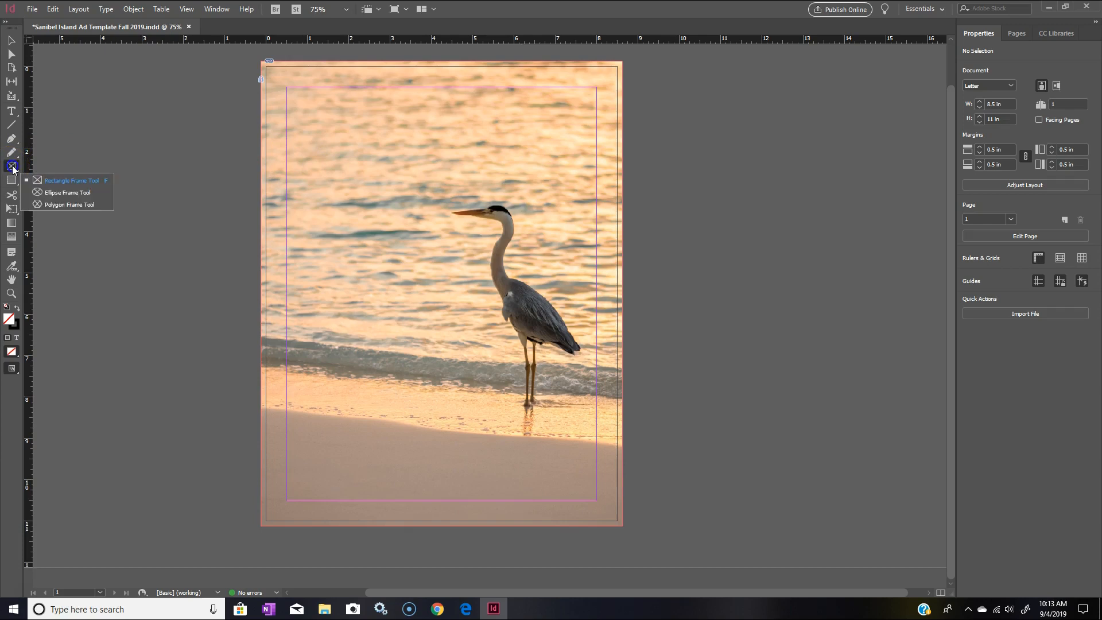
left_click(46, 193)
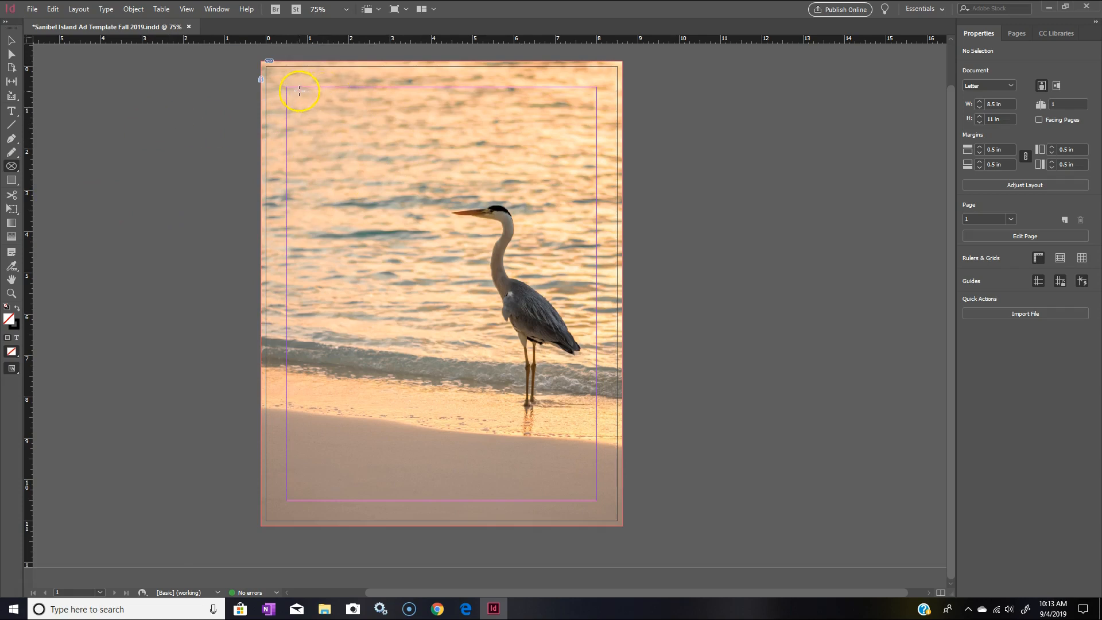
left_click_drag(291, 88, 405, 211)
Step: Shift the circular frame in from the margin corner to about X 1.15 in, Y 1.26 in and shrink it to 2.6 in across
left_click(10, 39)
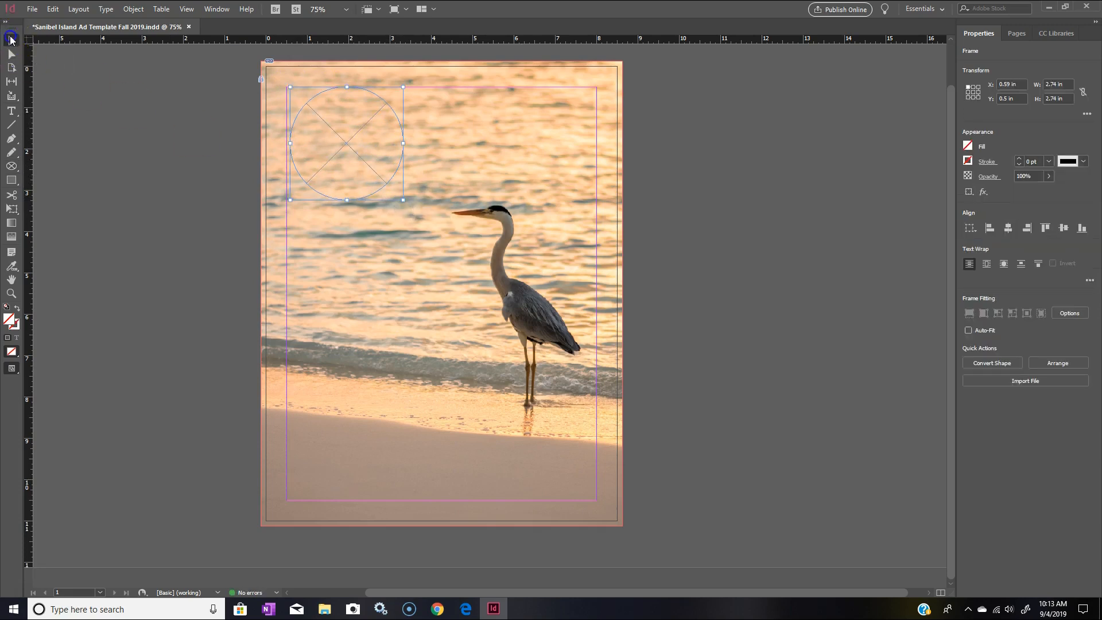
left_click_drag(349, 141, 373, 174)
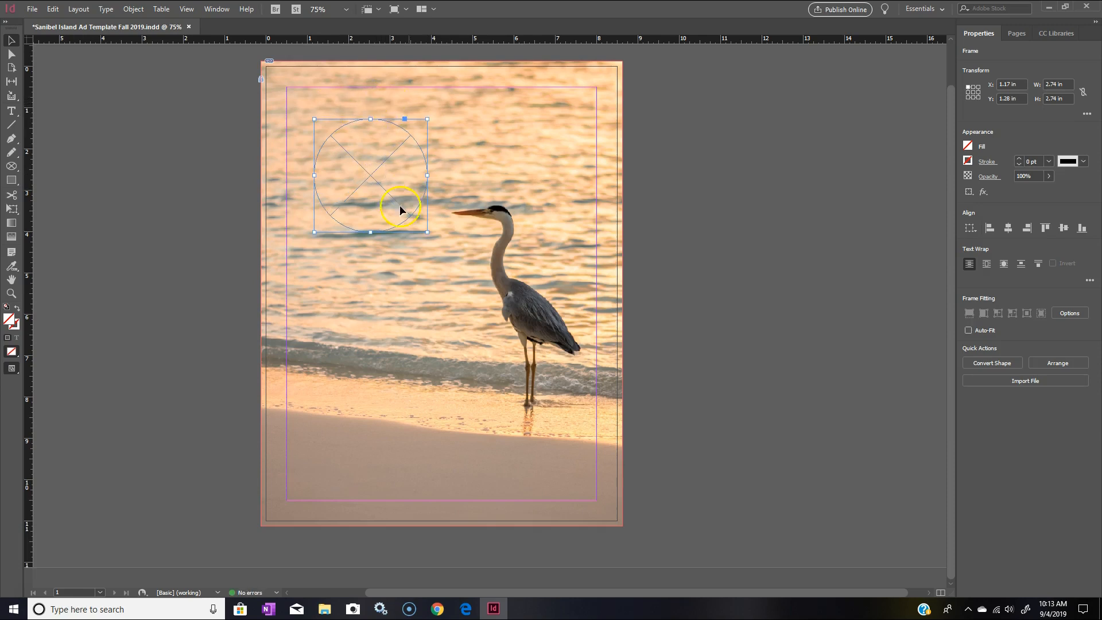
left_click_drag(428, 120, 421, 124)
left_click_drag(382, 164, 396, 147)
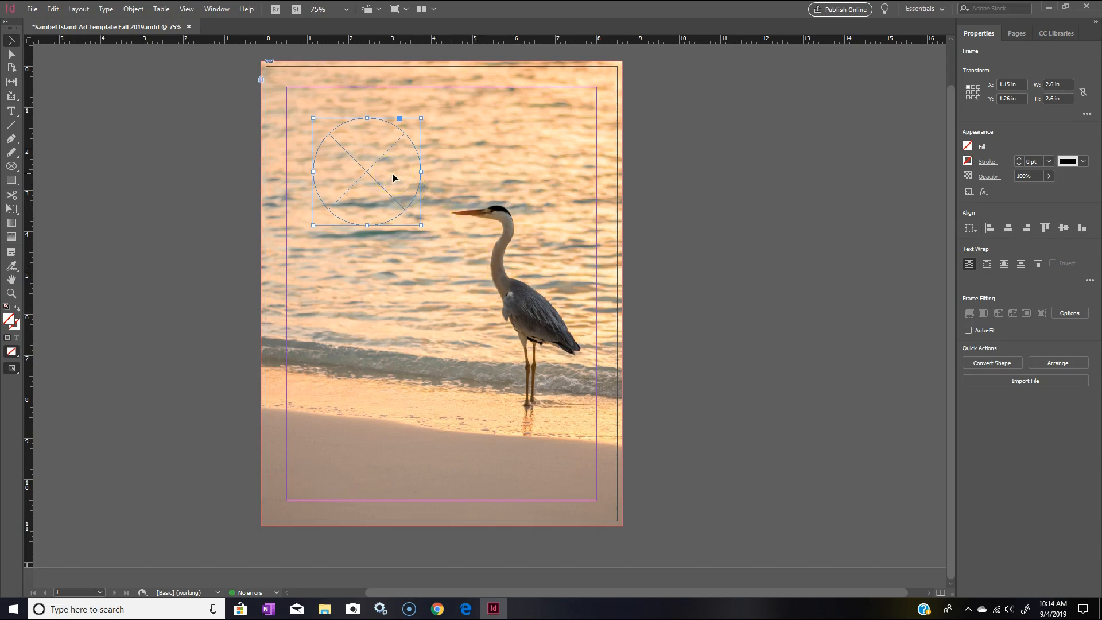
Step: Place the turquoise aerial photo jcob-nasyr-H6GkFmlm2VQ-unsplash from the Sanibel Island photos folder into the circular frame
left_click(36, 10)
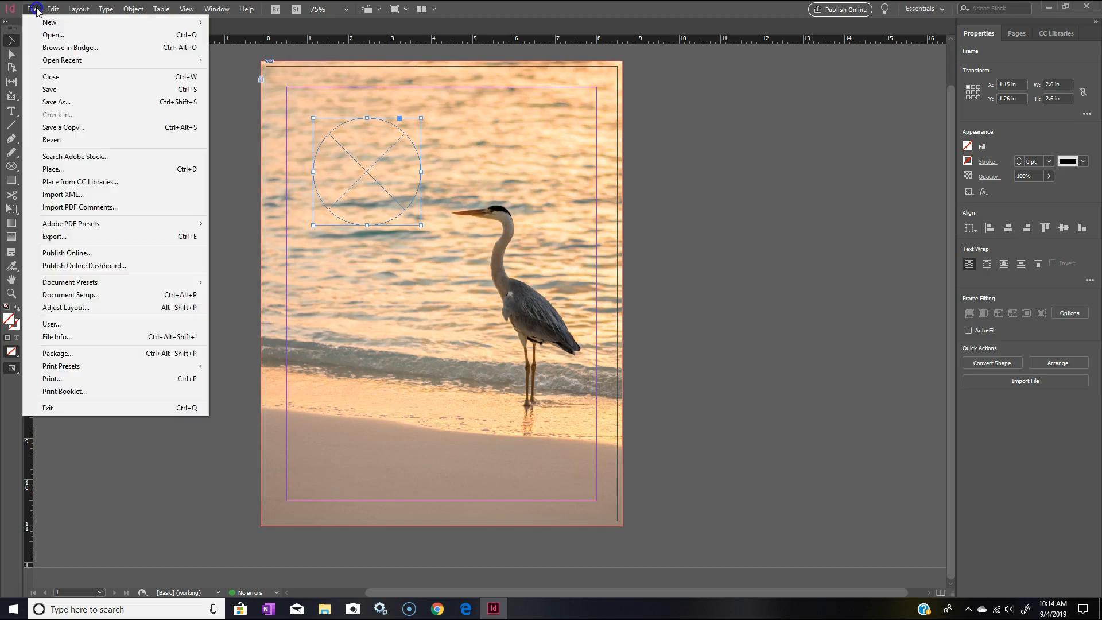
left_click(53, 169)
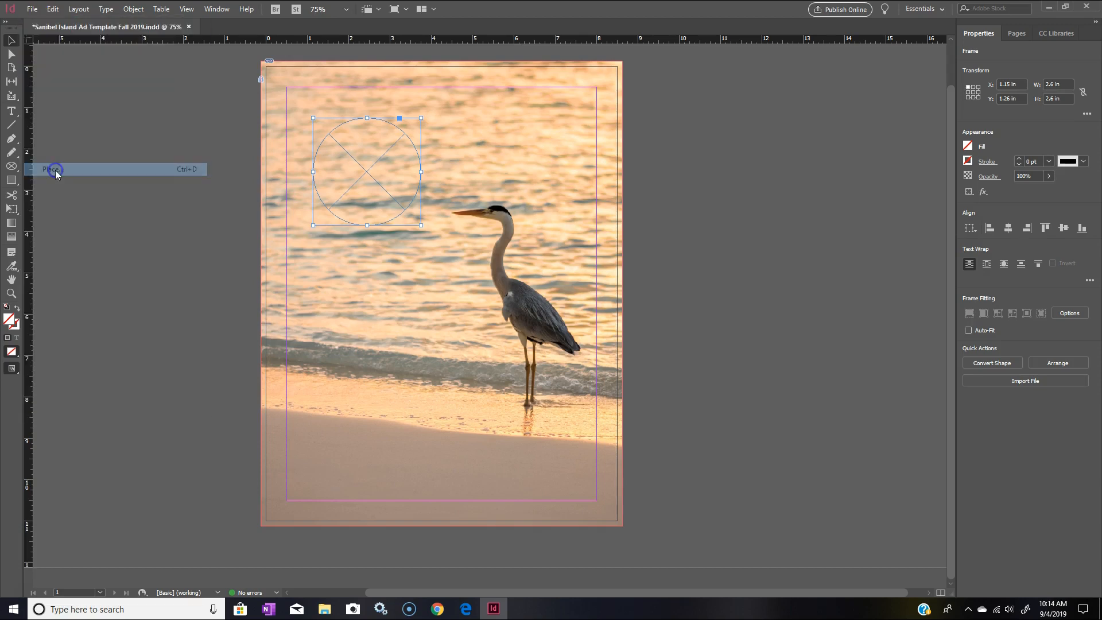
left_click_drag(822, 261, 827, 336)
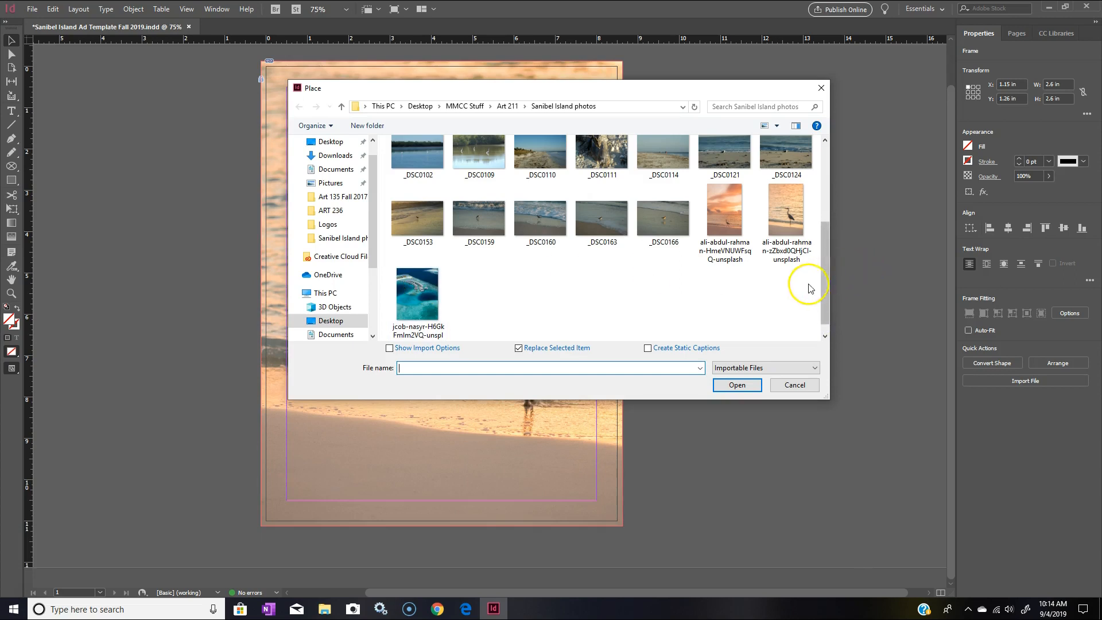
left_click_drag(824, 287, 834, 208)
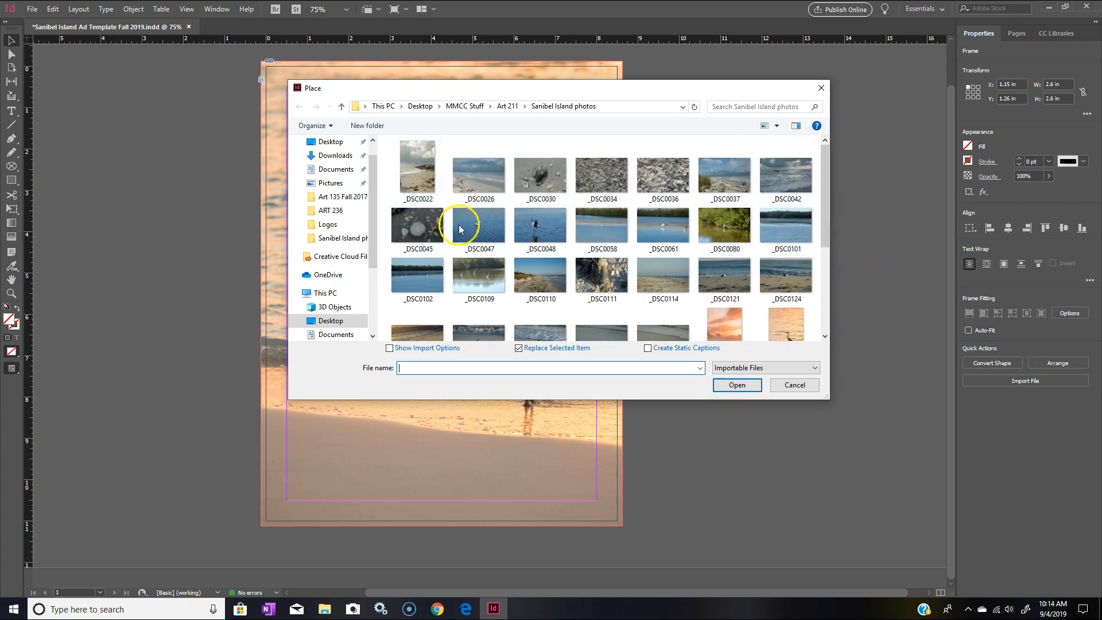
left_click_drag(831, 239, 817, 328)
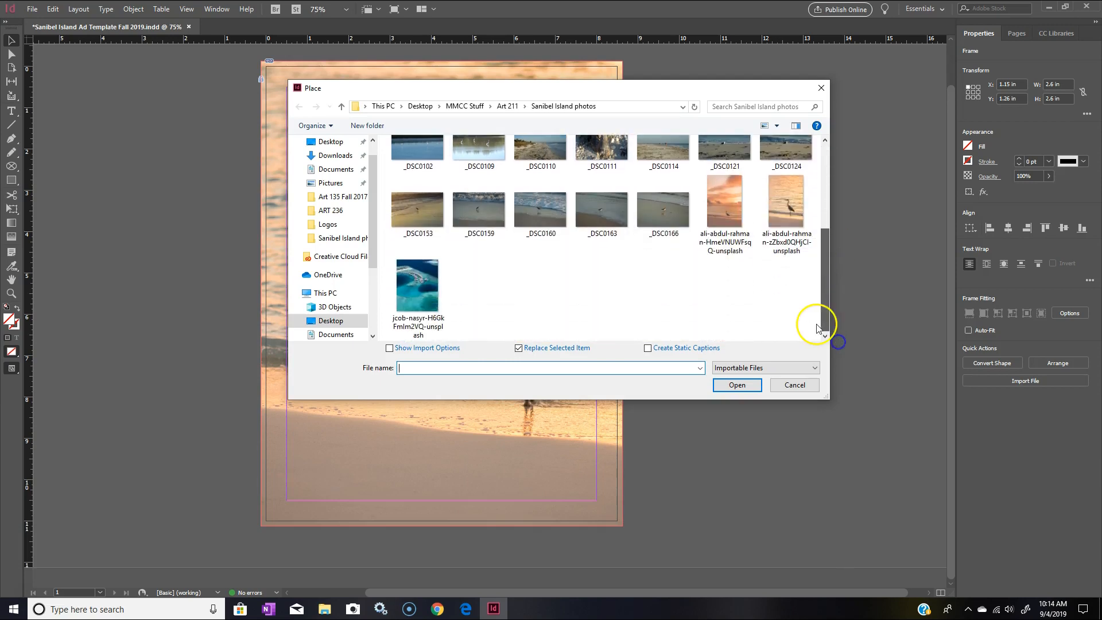
left_click(416, 289)
left_click(737, 383)
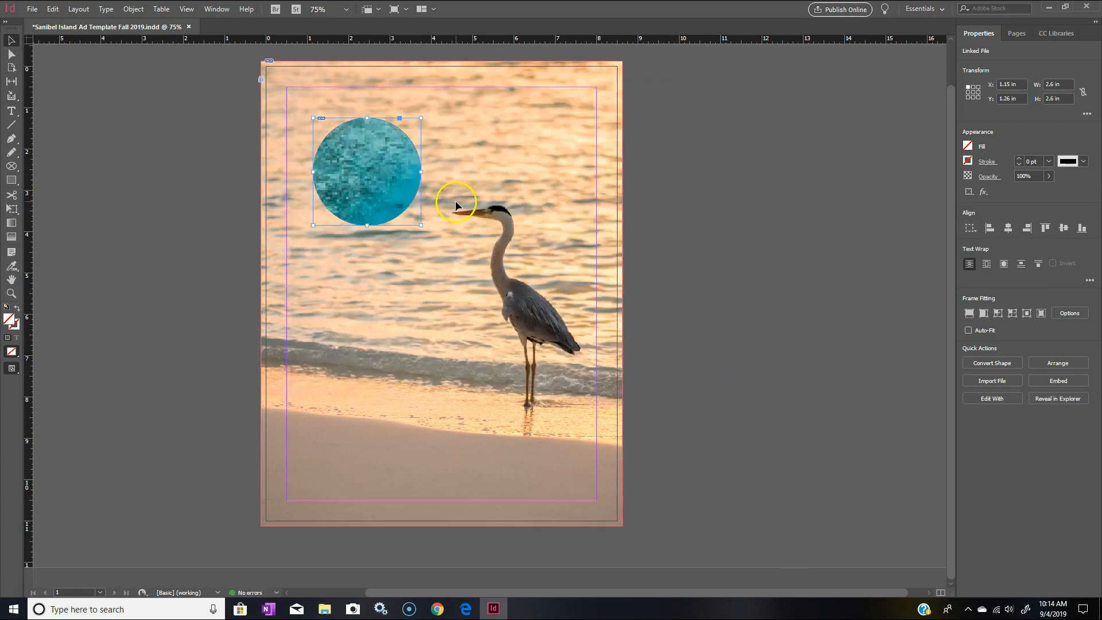
Step: Select the aerial photo inside its circular frame and scale it down proportionally to about 3.59 by 4.49 in
left_click(15, 59)
left_click(385, 177)
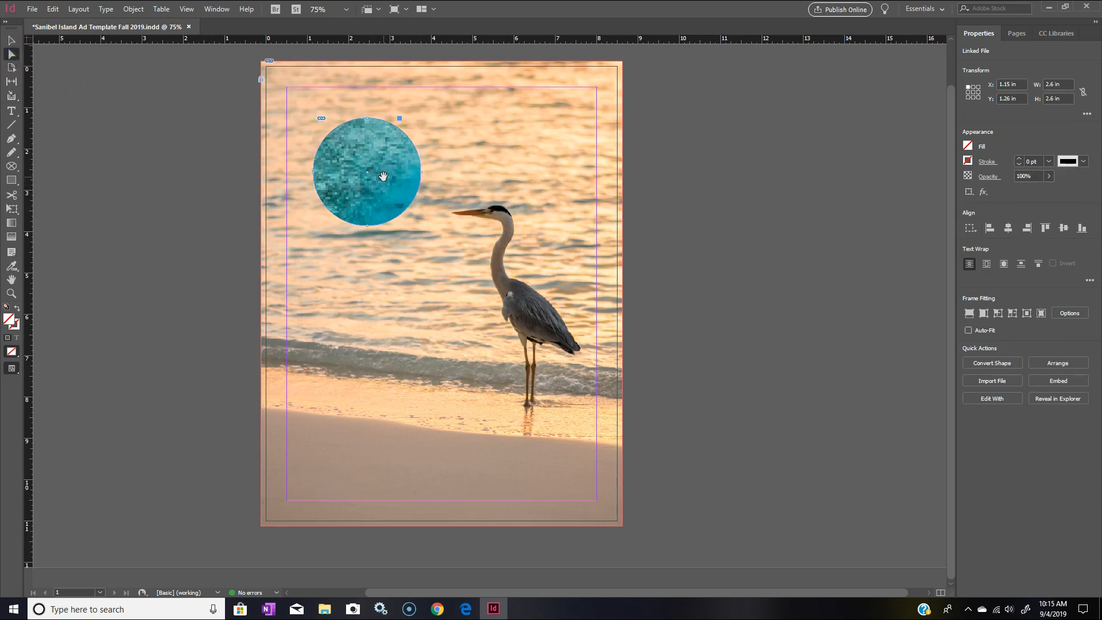
key("ctrl+minus")
key("ctrl+minus")
key("ctrl+minus")
key("ctrl+minus")
key("ctrl+minus")
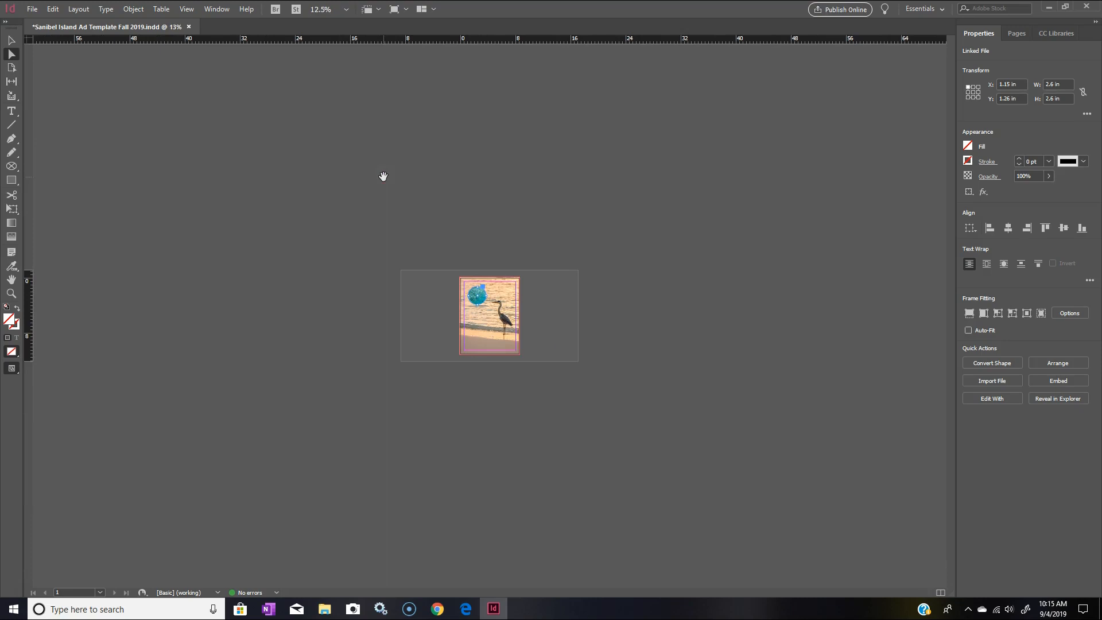
left_click(477, 301)
left_click_drag(616, 121, 492, 276)
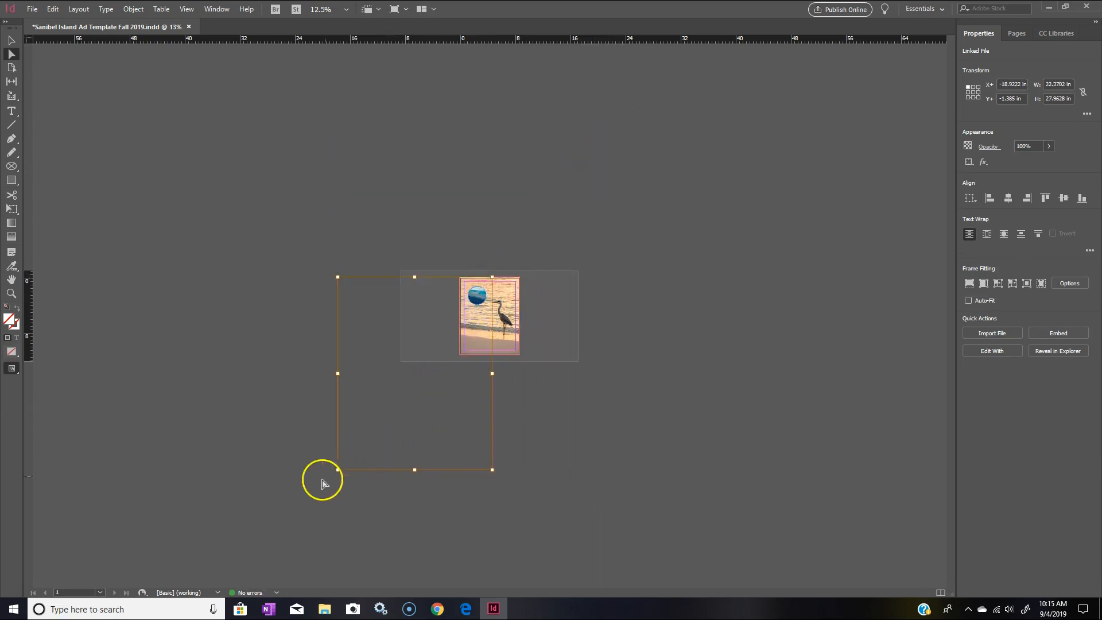
left_click_drag(337, 469, 470, 308)
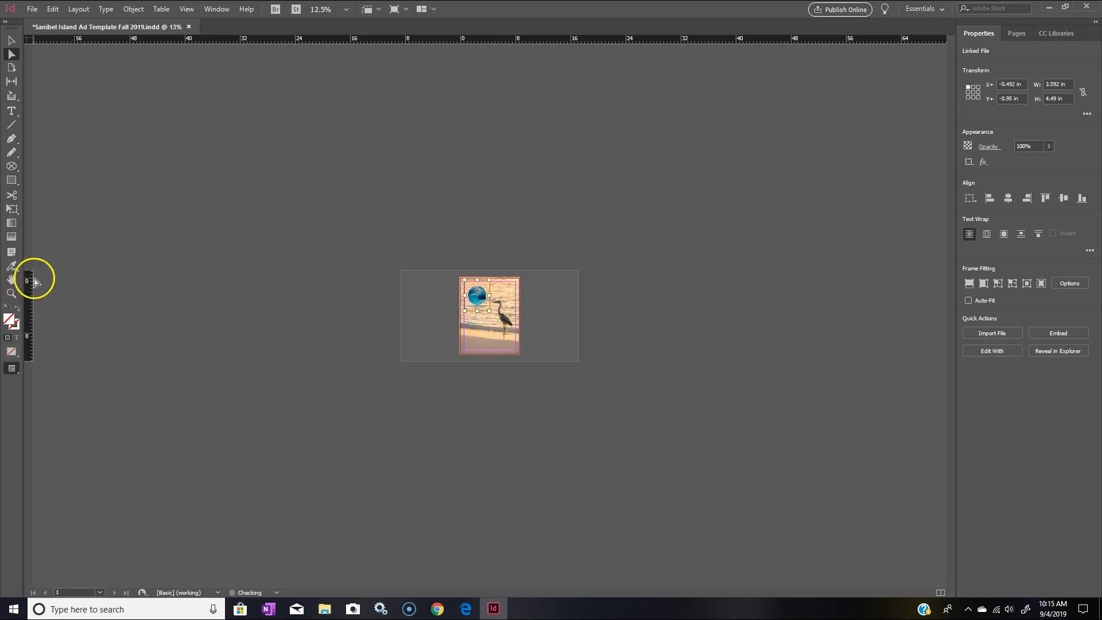
Step: Scale the aerial photo further to about 2.88 by 3.6 in and position it at X 0 in, Y -0.22 in within the circle
left_click(11, 293)
left_click(499, 320)
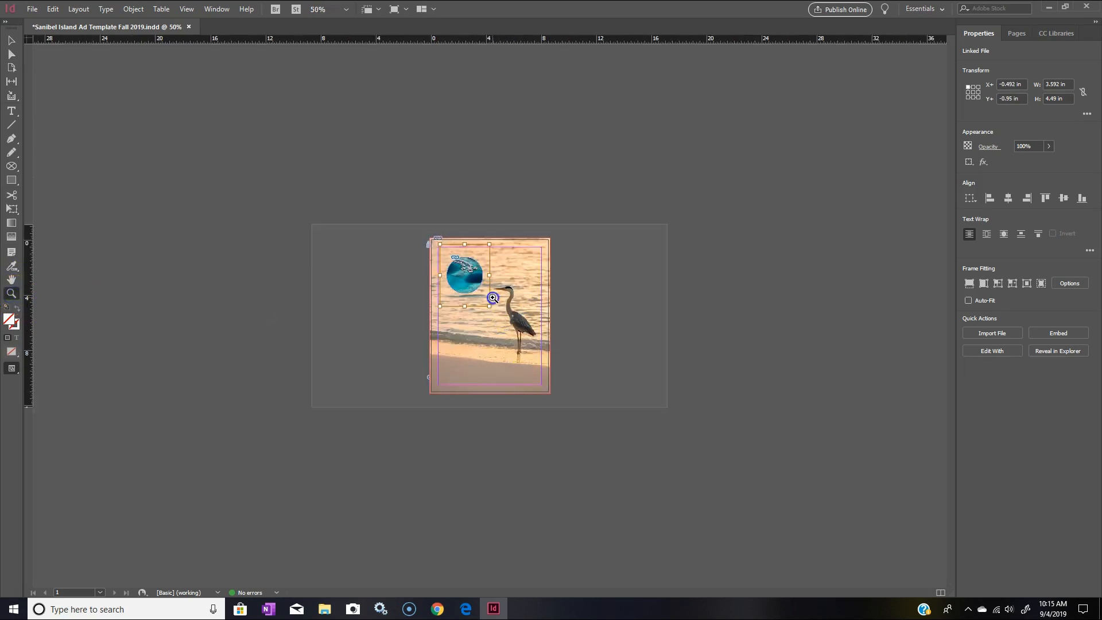
left_click(492, 298)
left_click(492, 294)
left_click(12, 53)
left_click(11, 41)
mouse_move(434, 187)
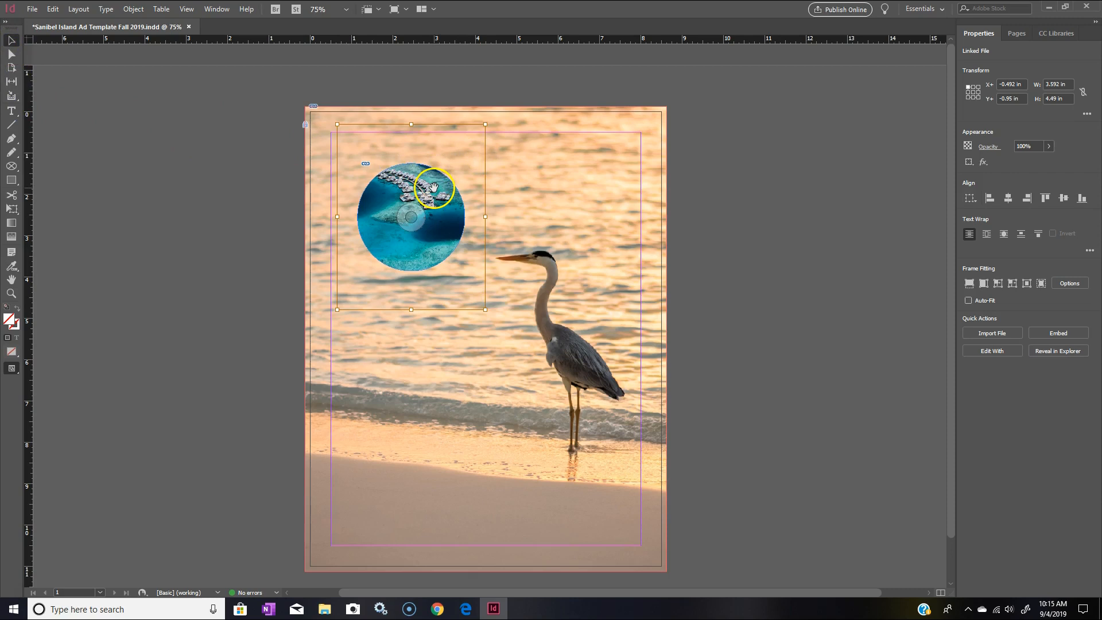
left_click(12, 53)
left_click_drag(415, 194, 422, 206)
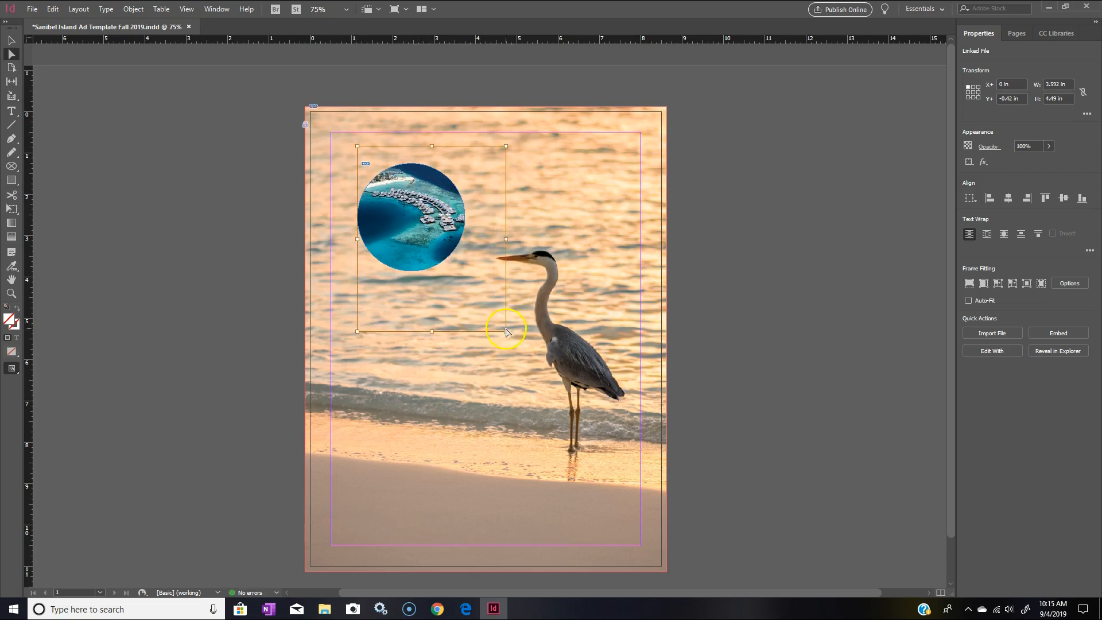
left_click_drag(504, 331, 470, 296)
left_click_drag(431, 247, 435, 242)
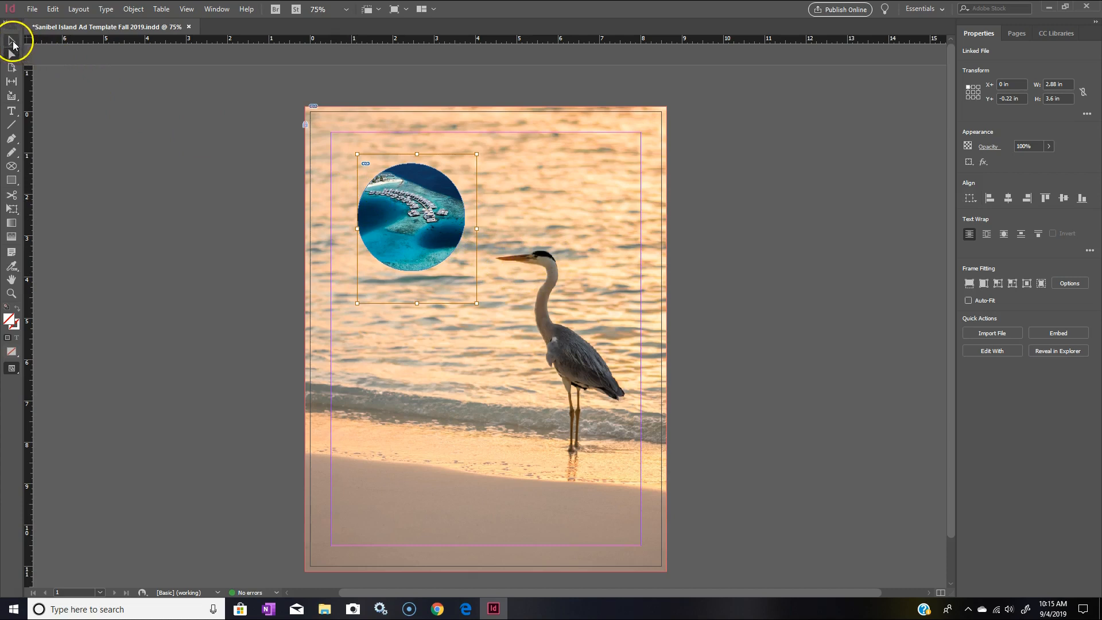
Step: Select the circular photo frame itself and give it a 1 pt stroke
left_click(222, 156)
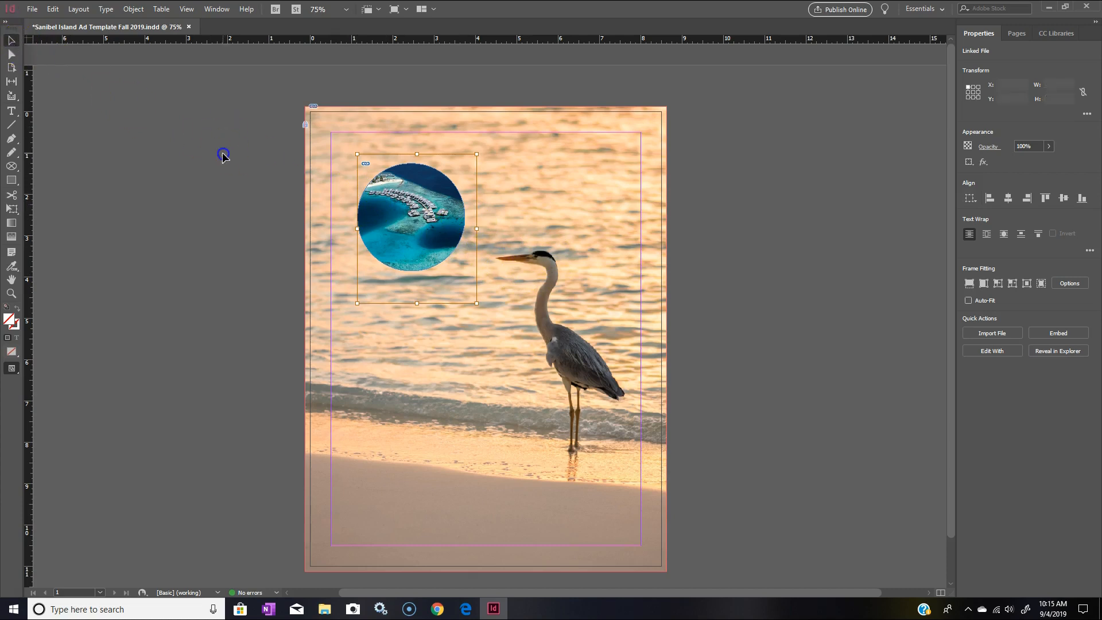
left_click(442, 232)
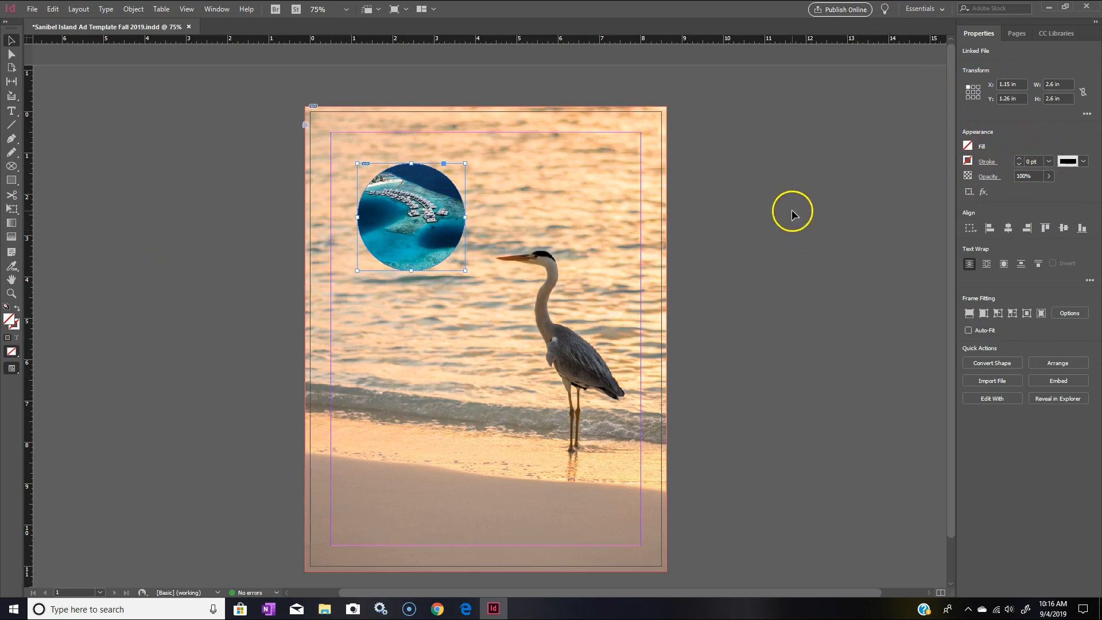
left_click(1047, 163)
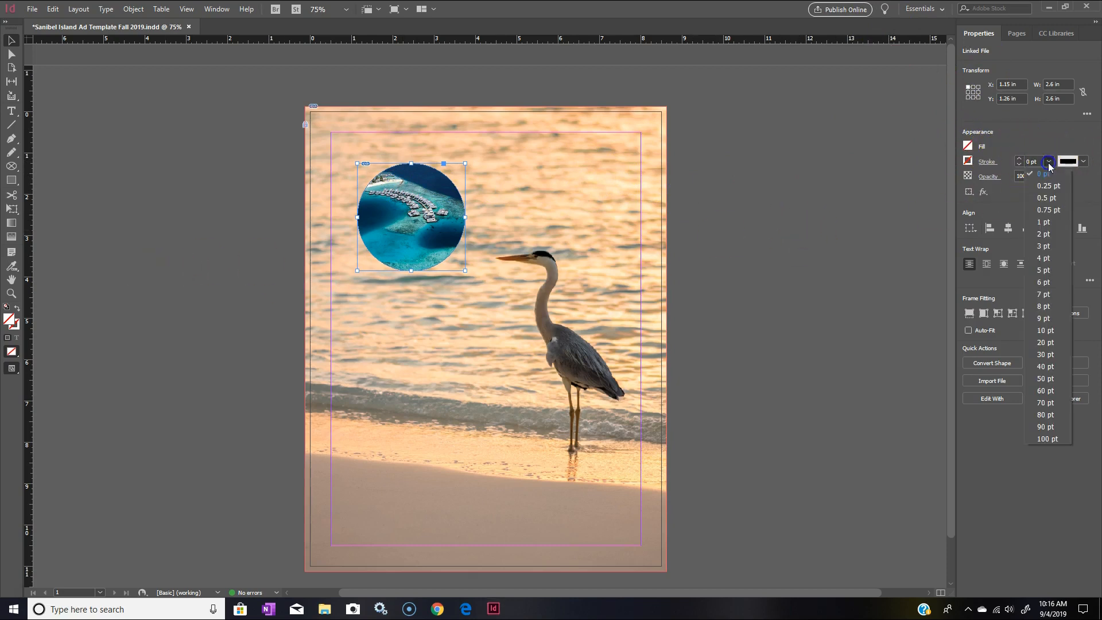
left_click(1044, 222)
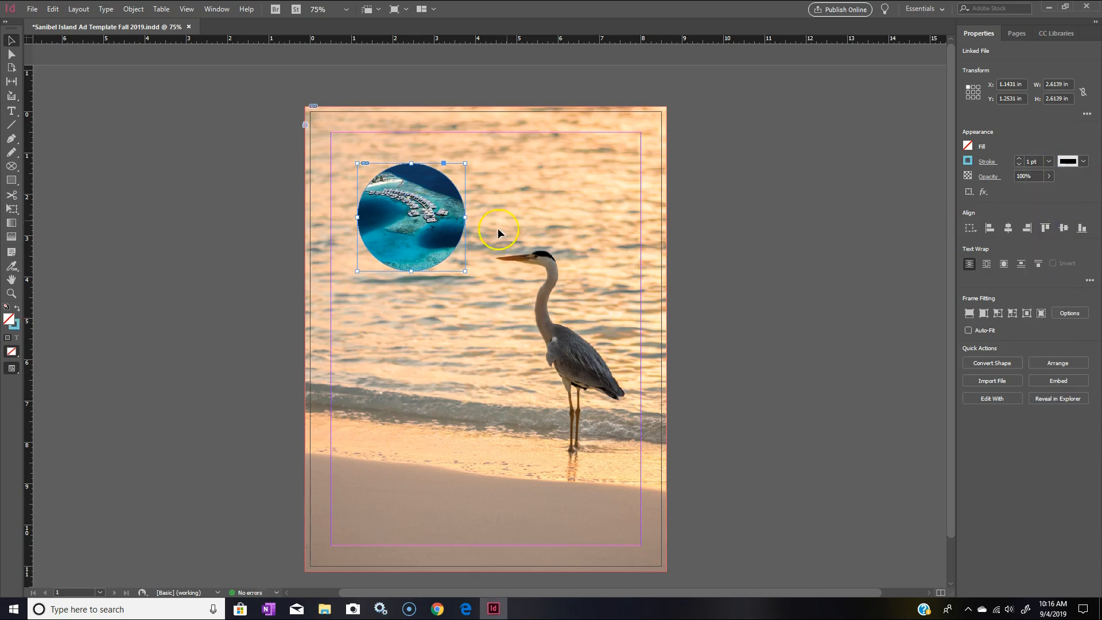
left_click(491, 198)
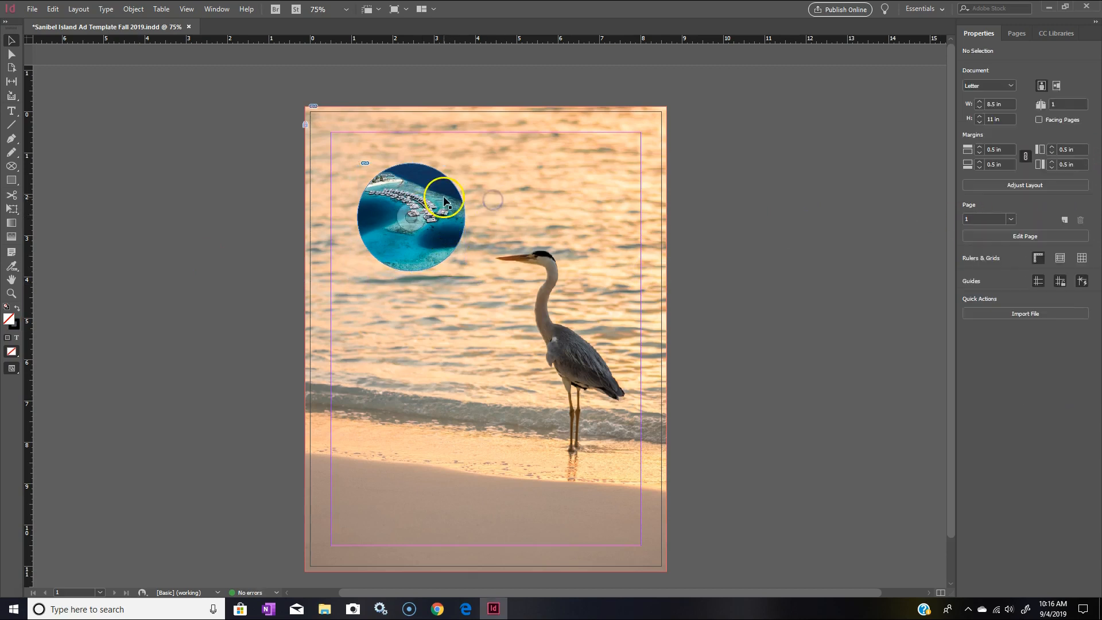
Step: Select the circular photo frame, target its stroke and set the stroke weight to 4 pt
left_click(455, 191)
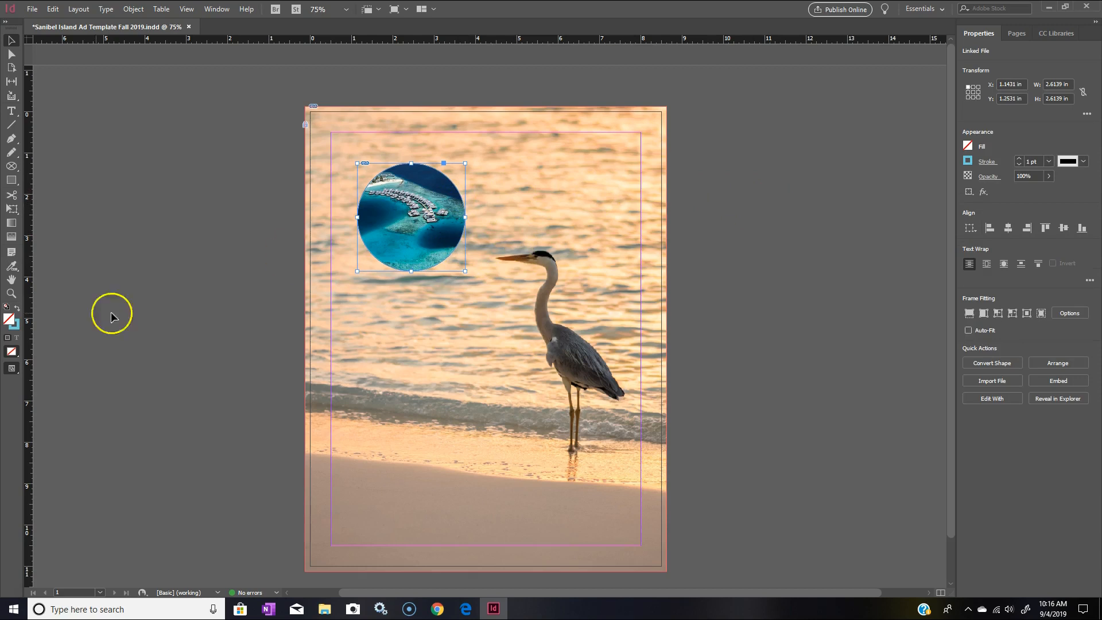
left_click(14, 322)
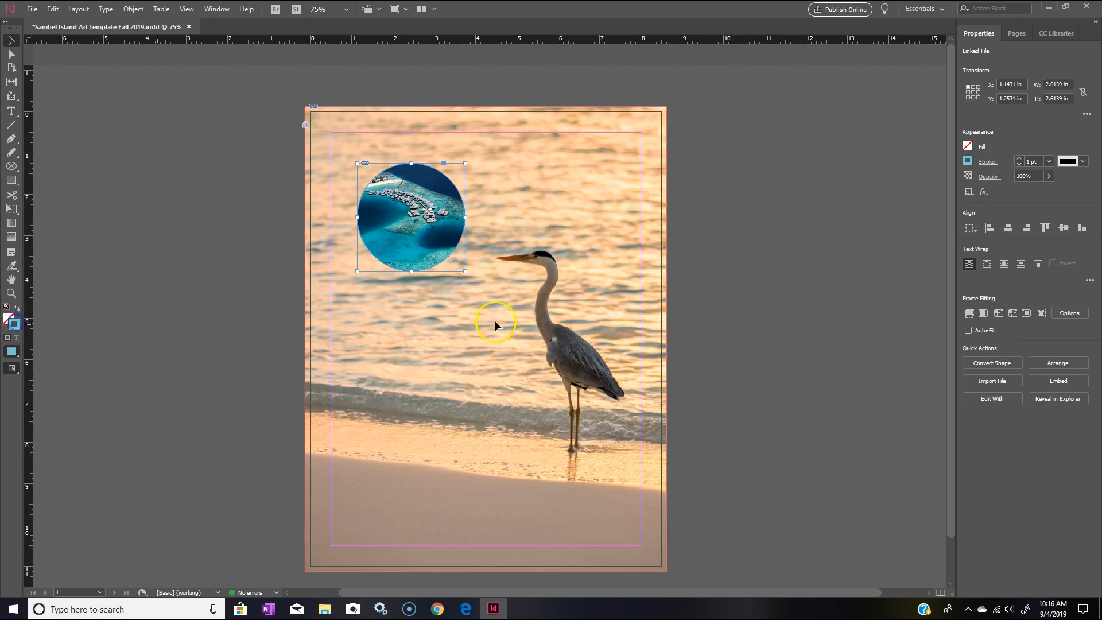
left_click(1052, 165)
left_click(1042, 247)
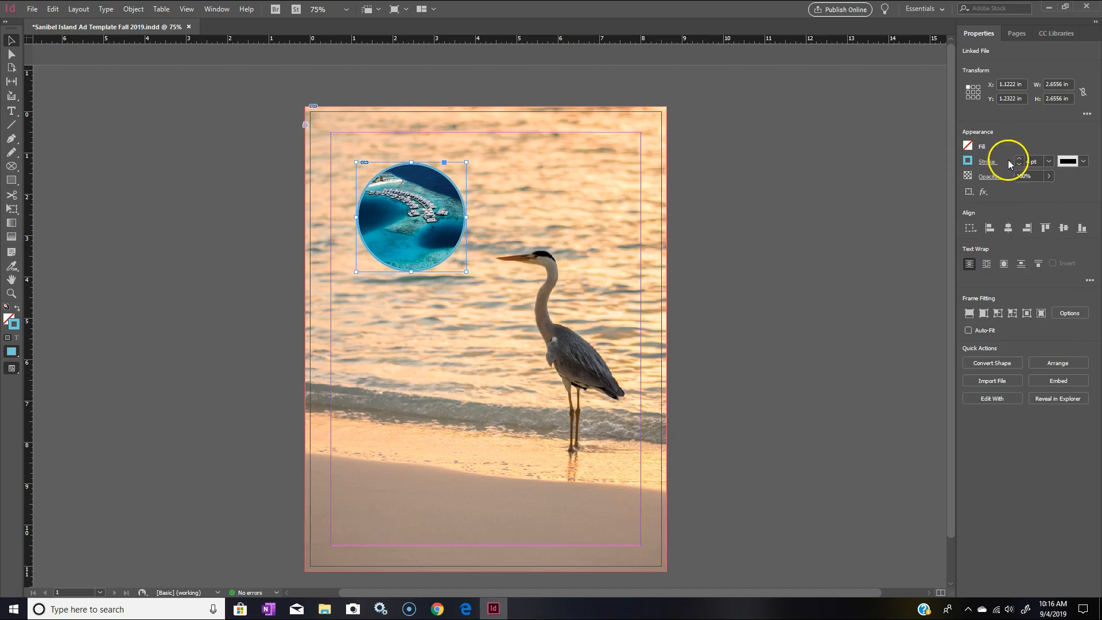
left_click(143, 138)
Step: Reselect the circular photo frame and switch the workspace from Essentials to Typography
left_click(446, 208)
left_click(941, 10)
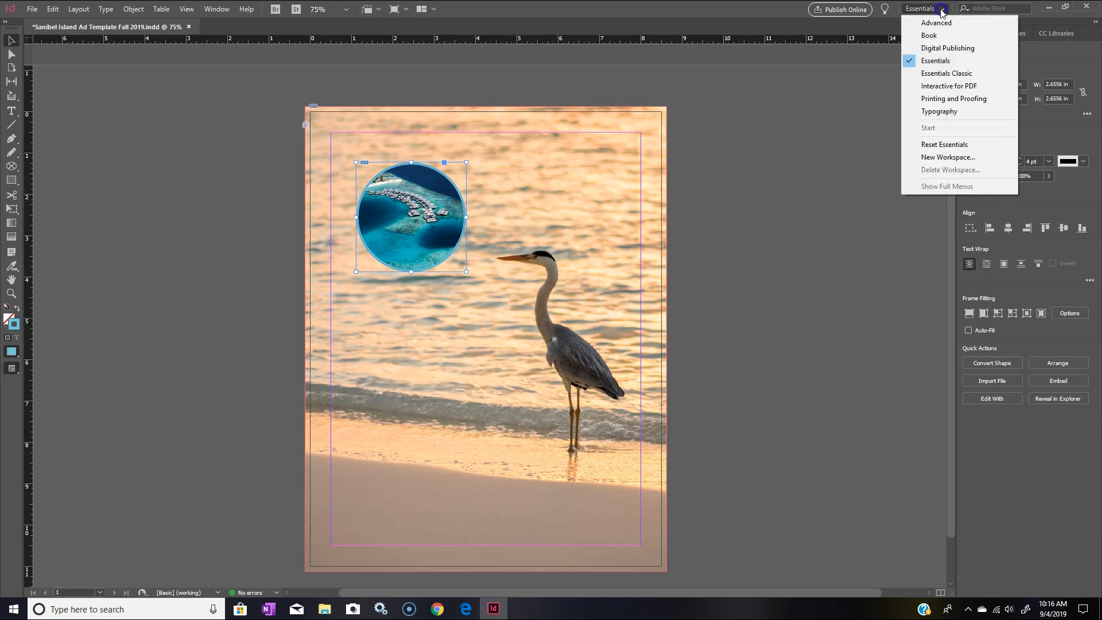
left_click(941, 113)
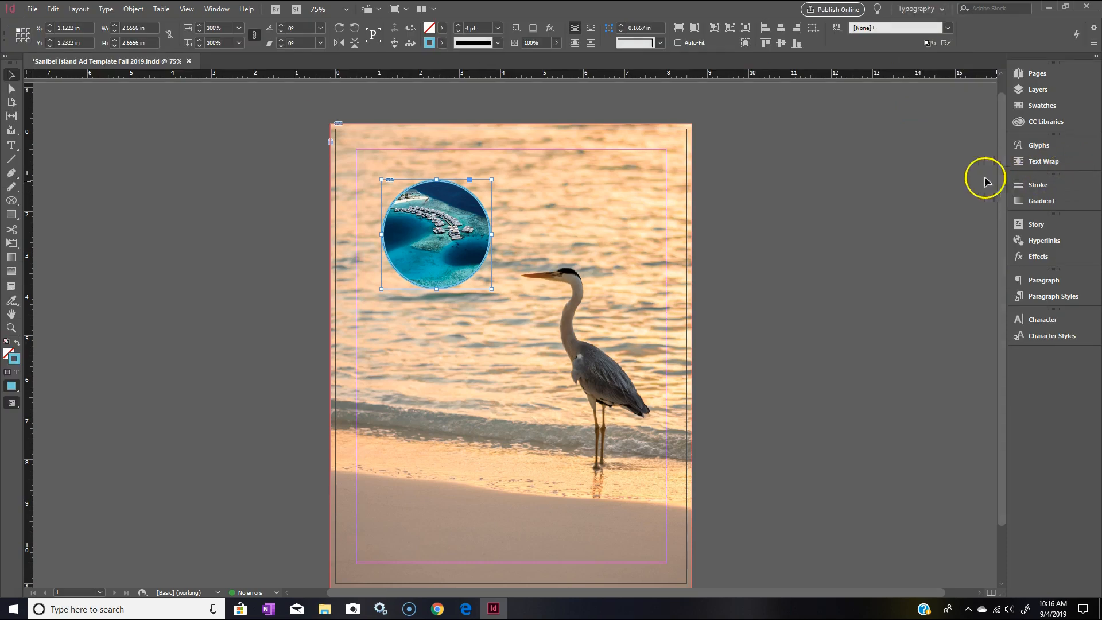
Step: Set the circular photo frame's stroke color to [Black] and look over the available stroke styles
left_click(442, 43)
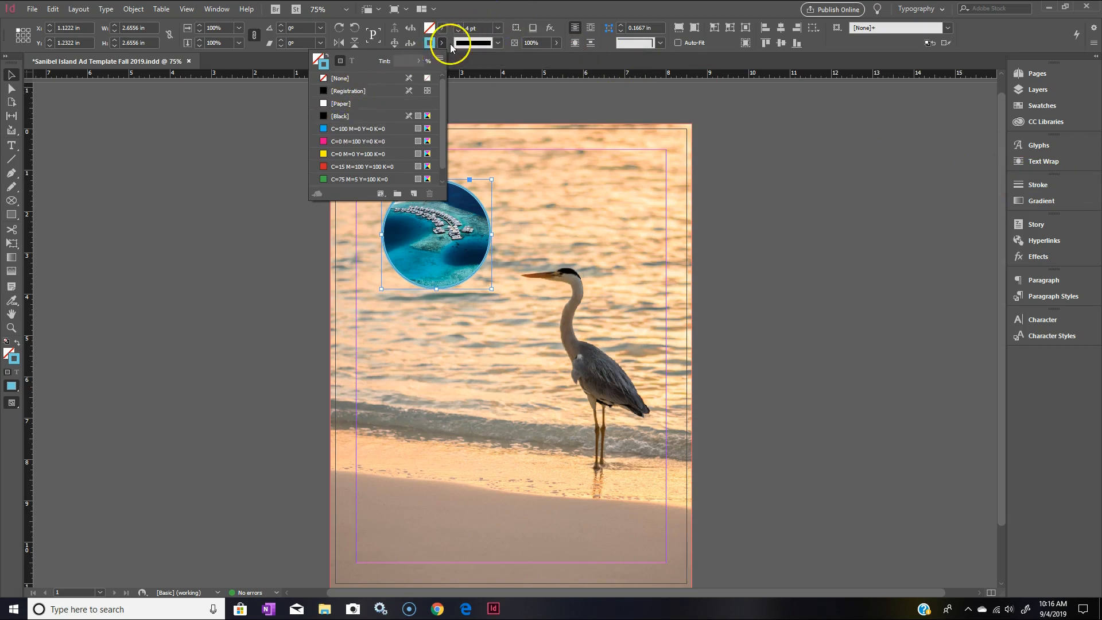
left_click(339, 117)
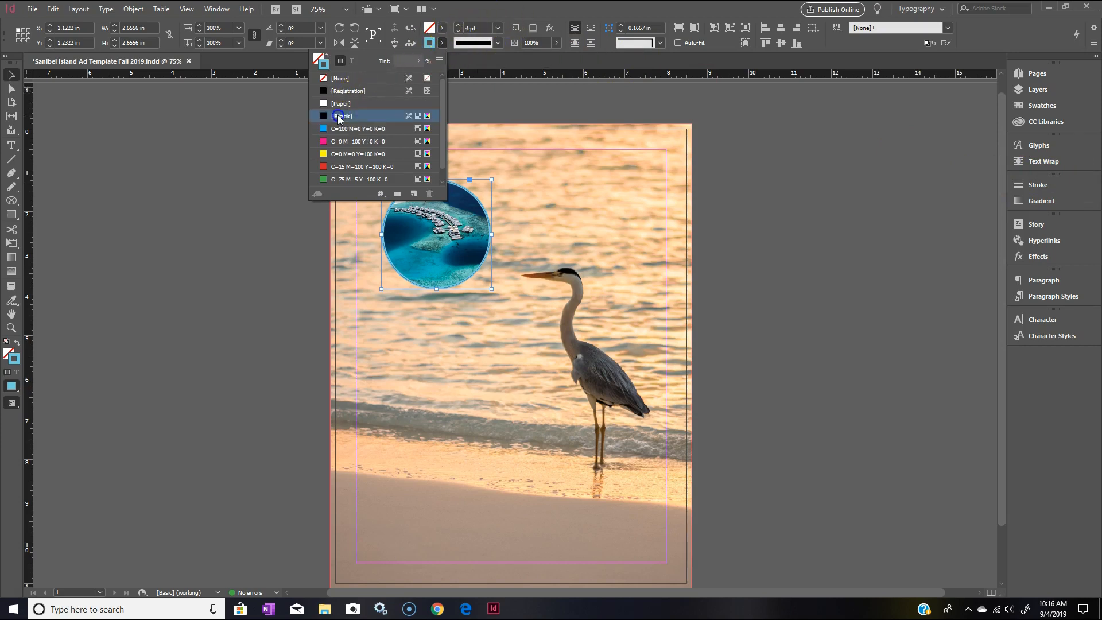
left_click(57, 118)
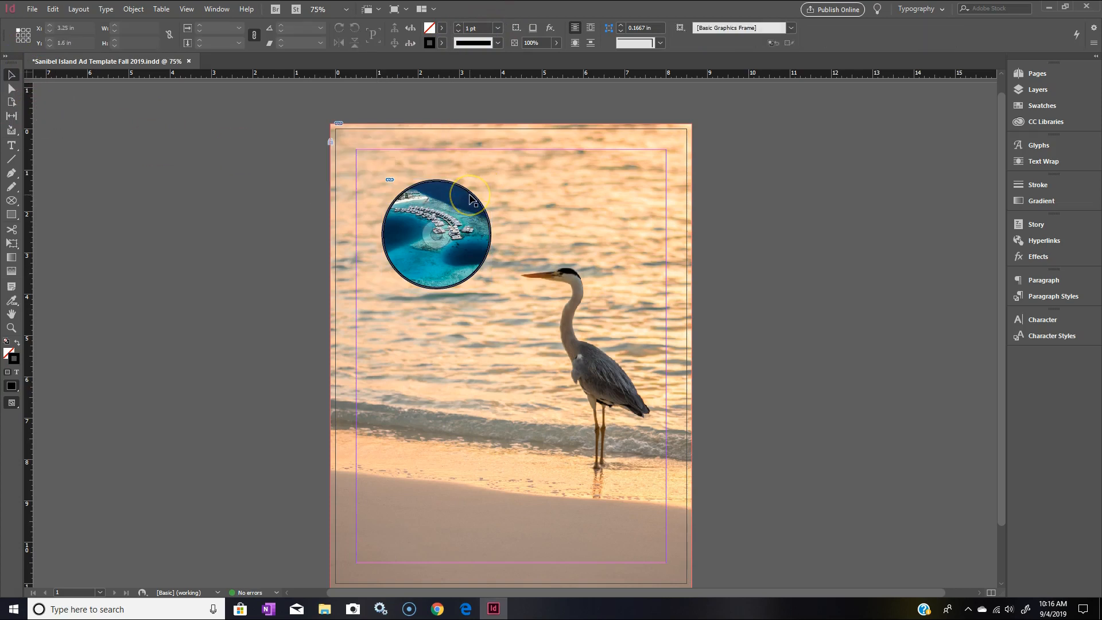
left_click(499, 43)
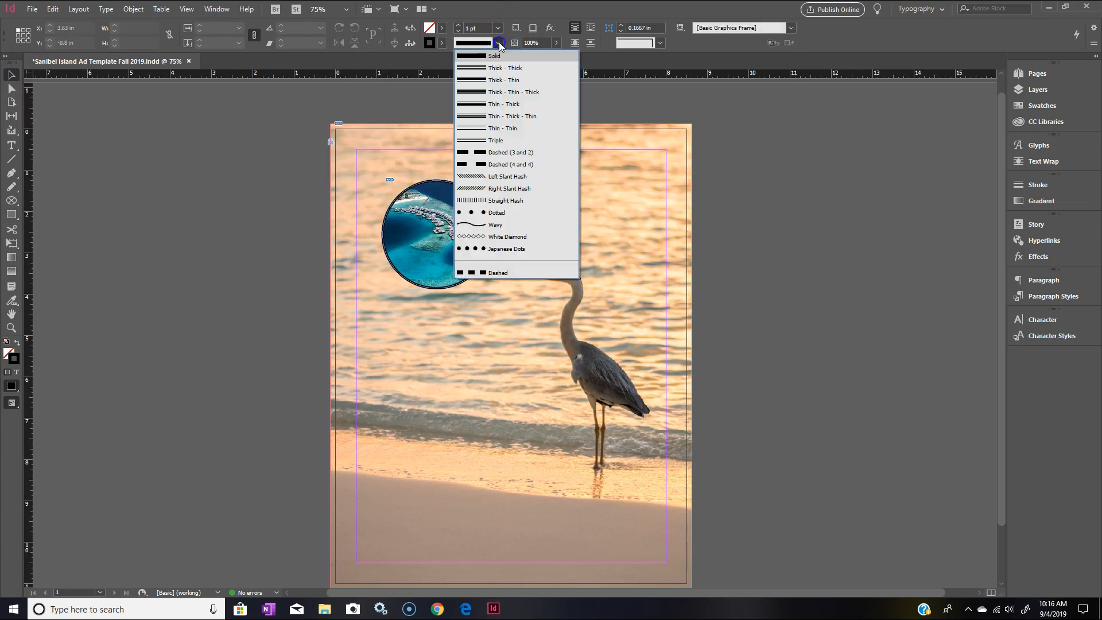
left_click(333, 134)
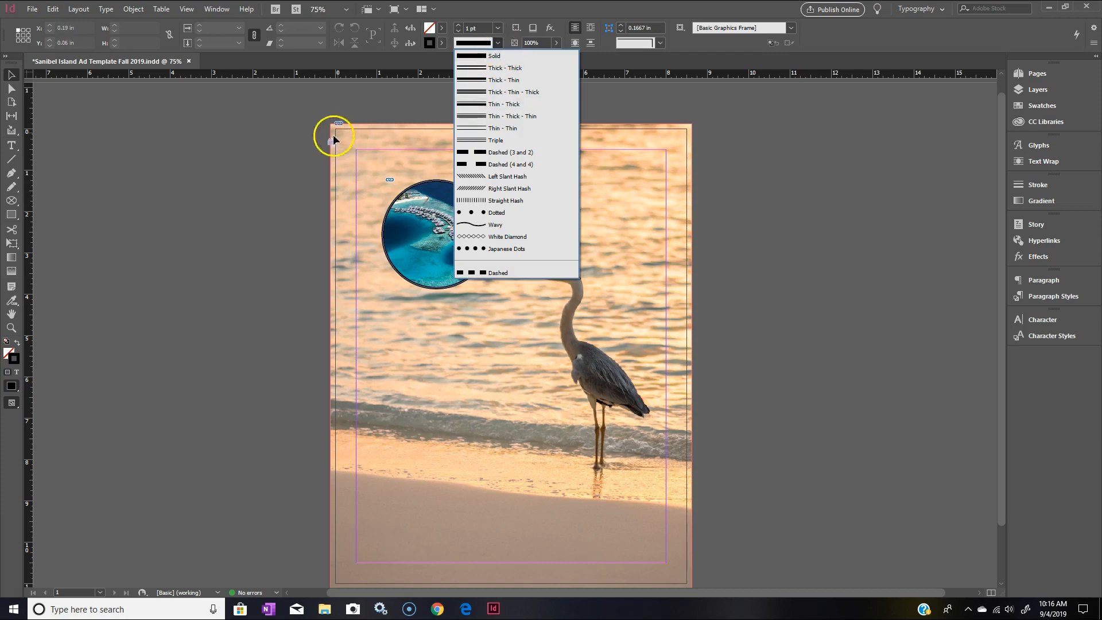
Step: Select the circular photo frame and try the Thick - Thick and Triple stroke types on its outline
left_click(441, 256)
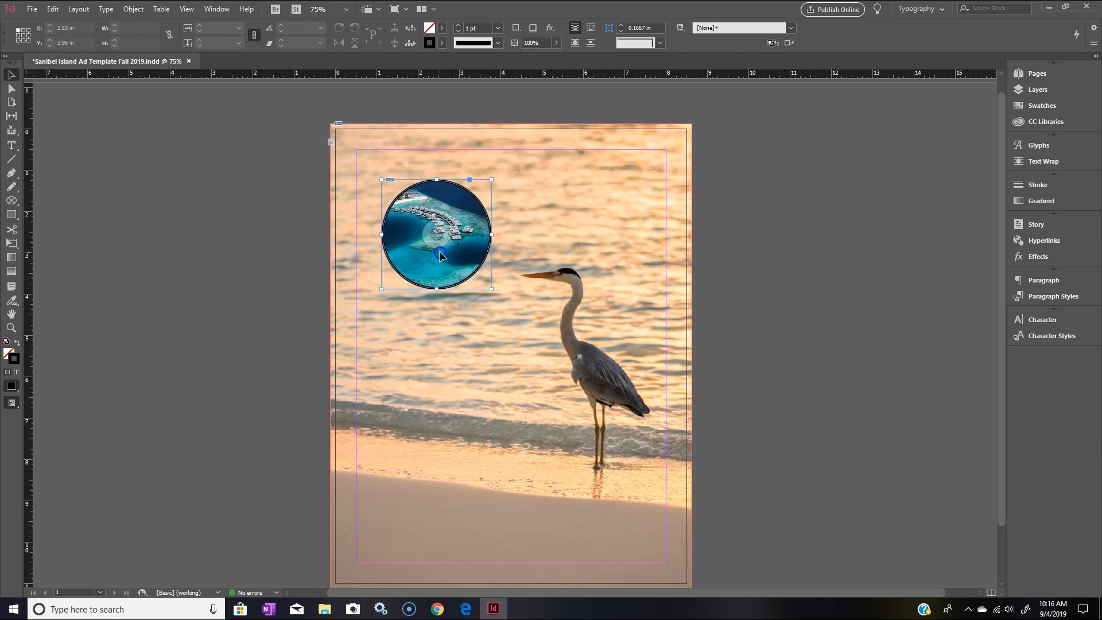
left_click(499, 43)
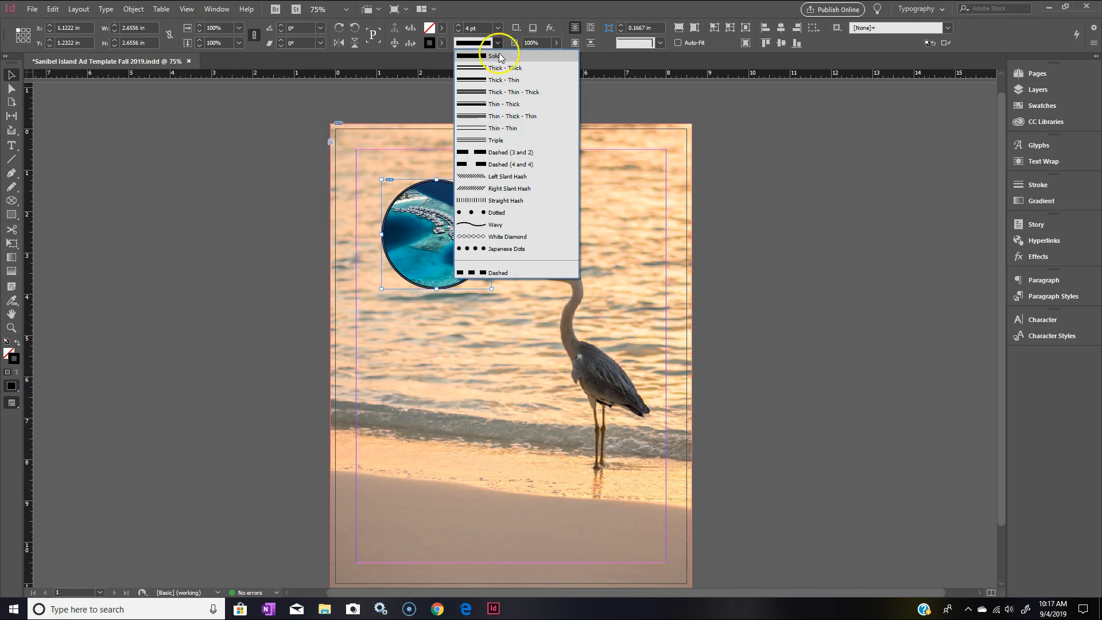
left_click(500, 68)
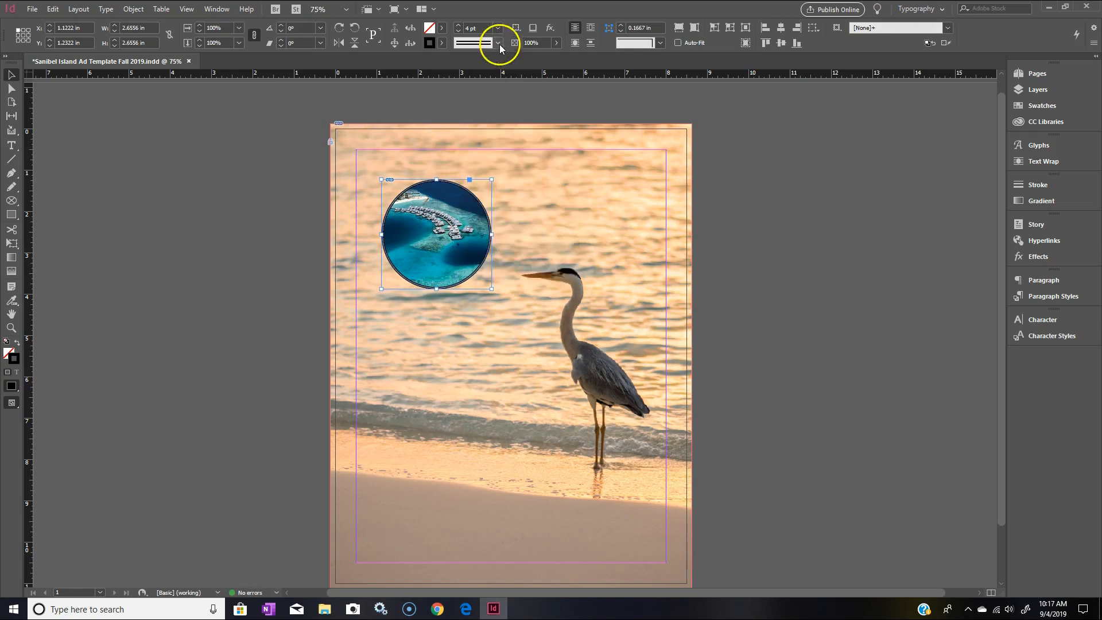
left_click(499, 44)
left_click(503, 136)
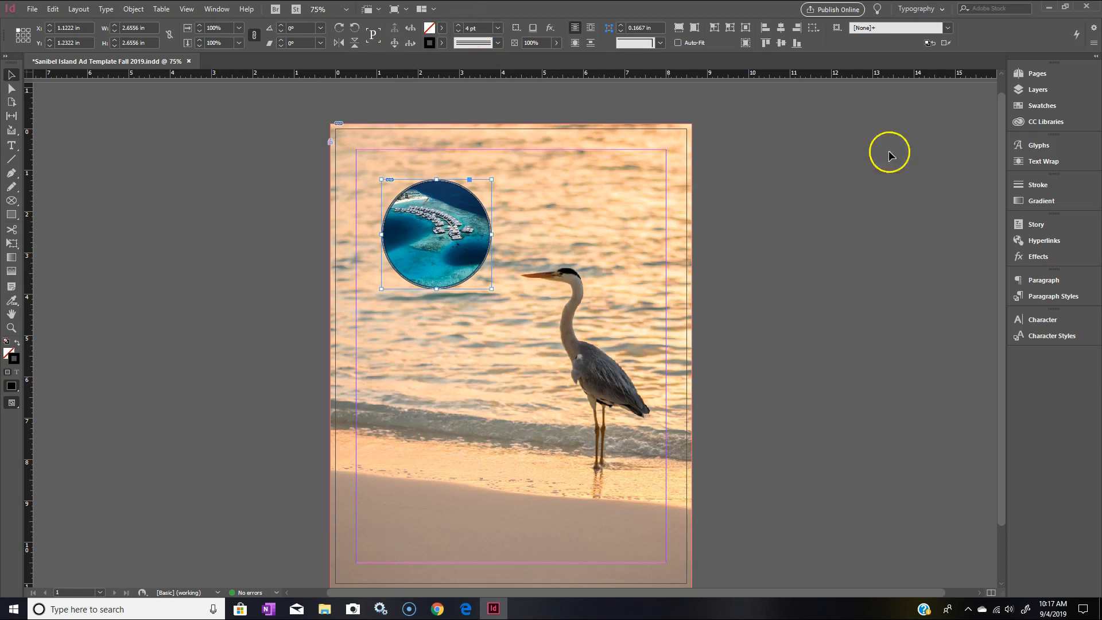
Step: Increase the circular photo frame's stroke weight to 11 pt
left_click(1038, 184)
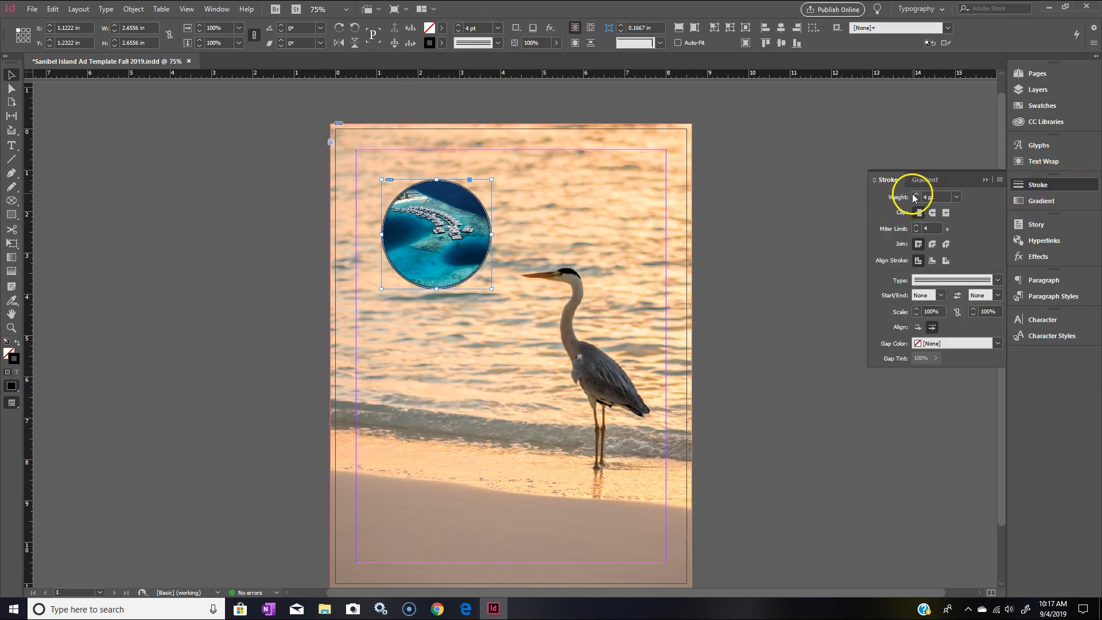
left_click(917, 195)
left_click(917, 195)
left_click(917, 195)
left_click(917, 195)
left_click(916, 195)
left_click(916, 195)
left_click(917, 196)
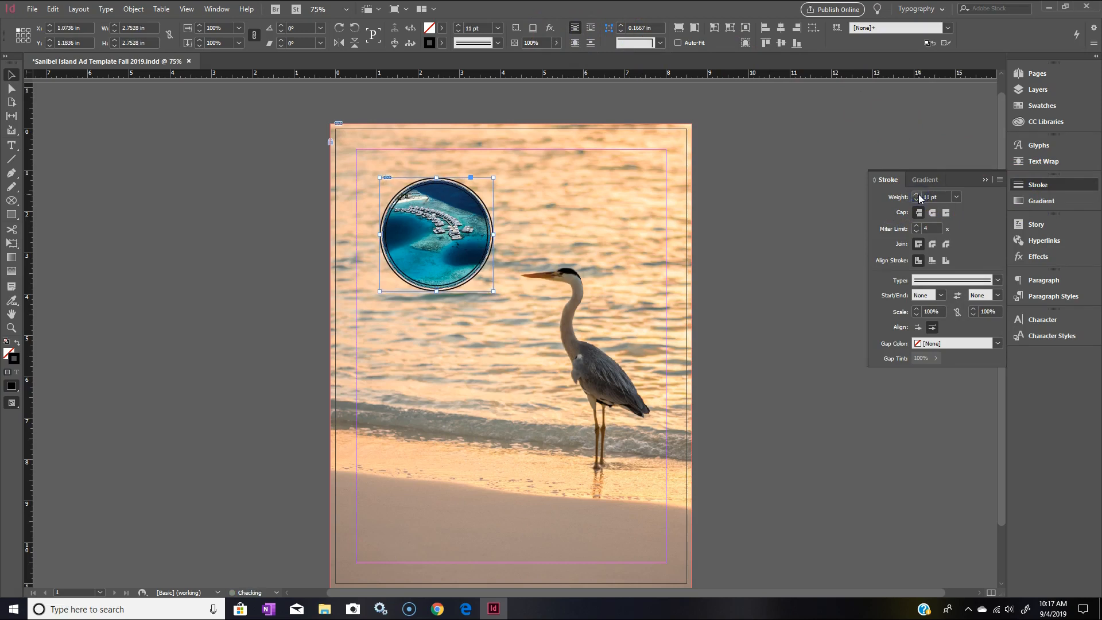
Step: Compare the Thick - Thick and Thick - Thin - Thick stroke types on the circular frame, settling on Thick - Thin
left_click(498, 43)
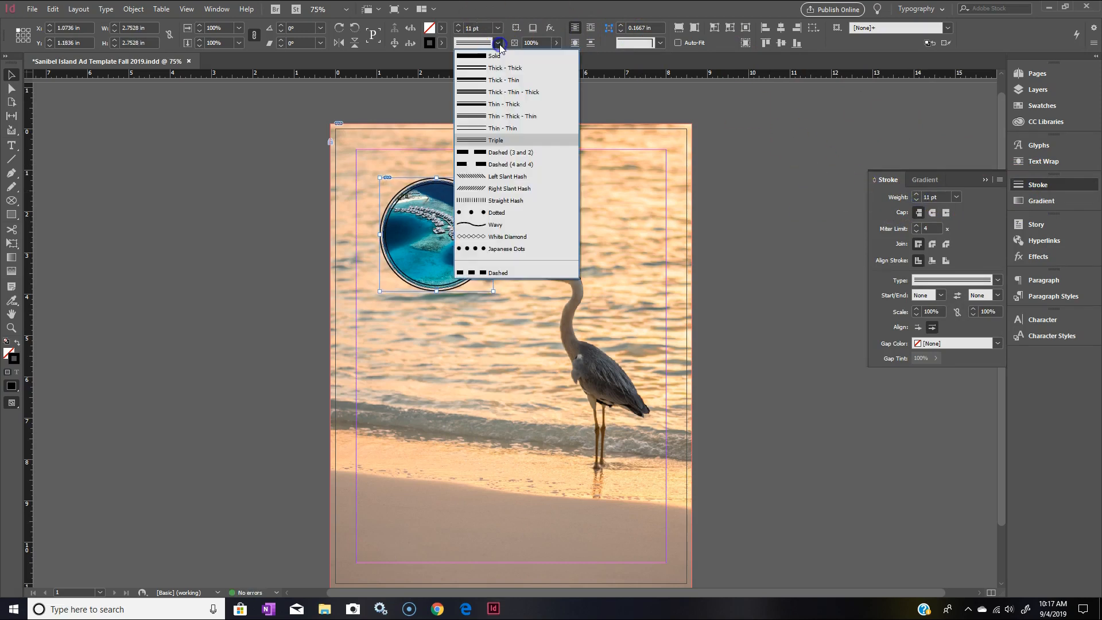
left_click(499, 68)
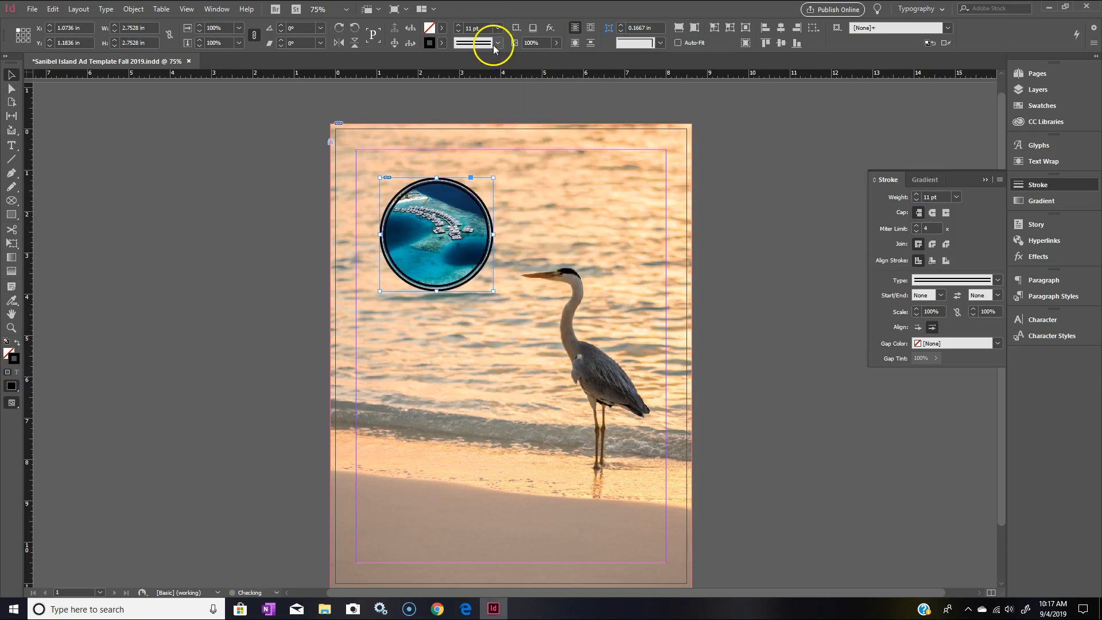
left_click(495, 45)
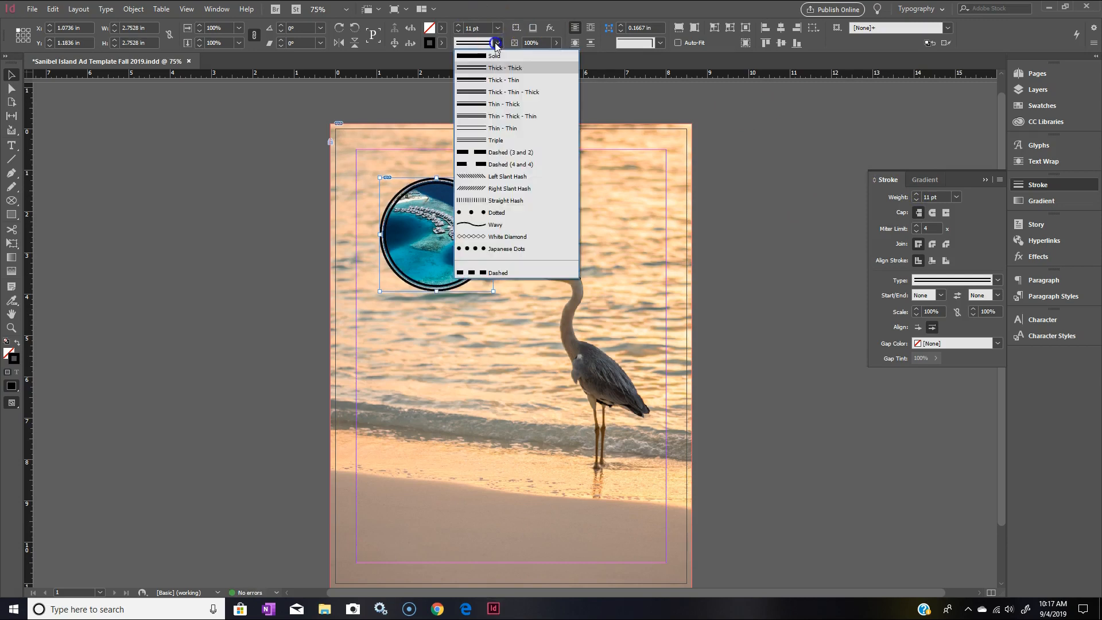
left_click(502, 92)
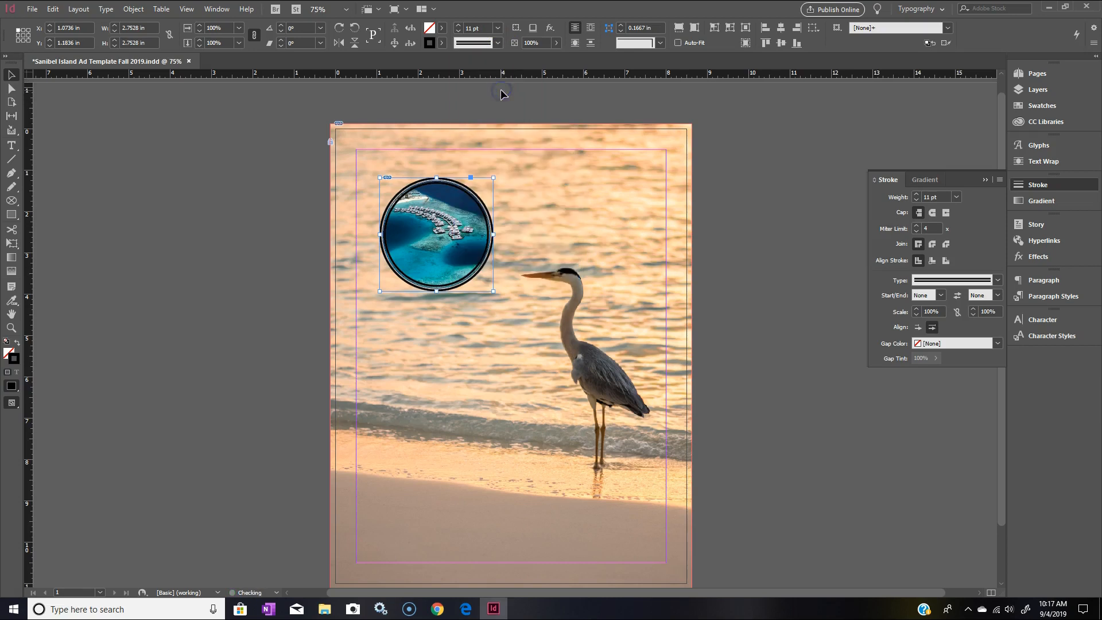
left_click(497, 43)
left_click(501, 141)
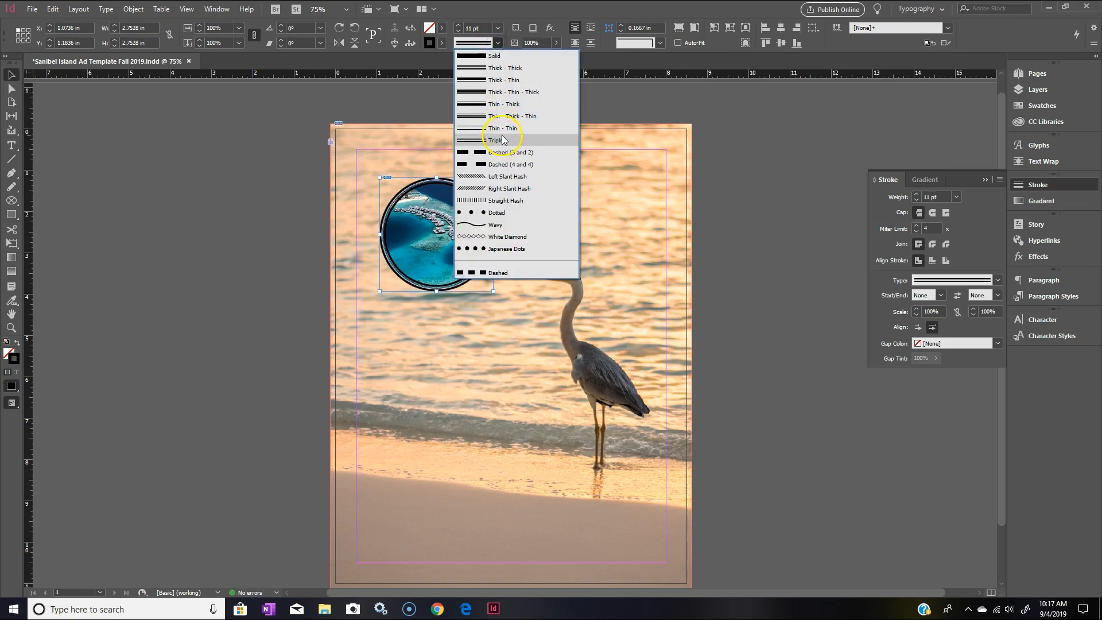
left_click(504, 81)
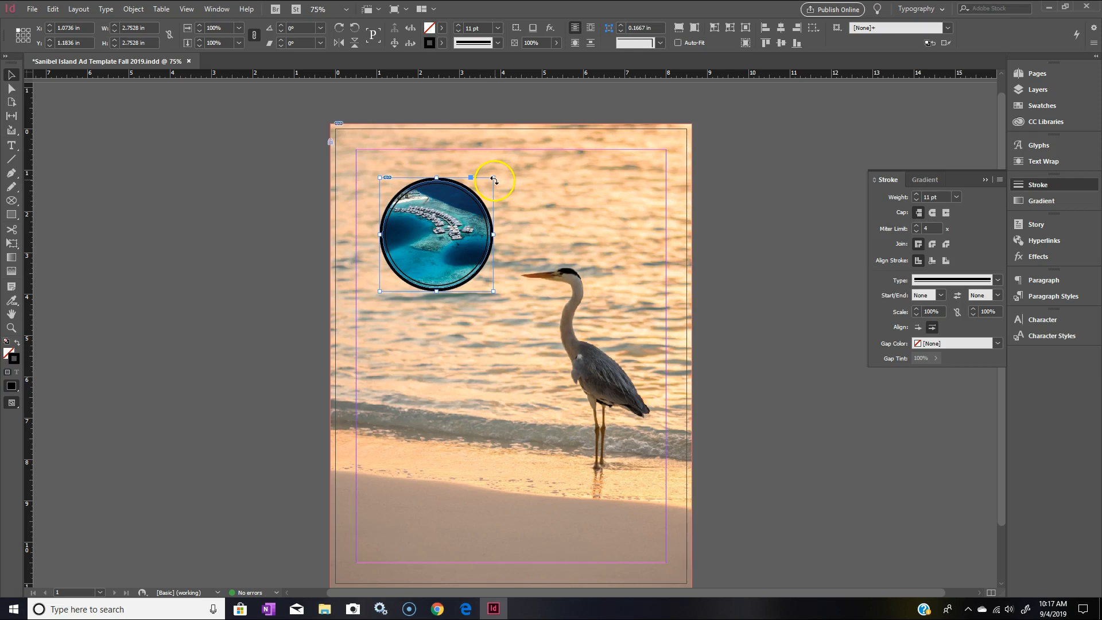
Step: Resize the circular photo frame to about 2.88 in across and position it at about X 1.03 in, Y 1.02 in
left_click_drag(493, 177, 503, 167)
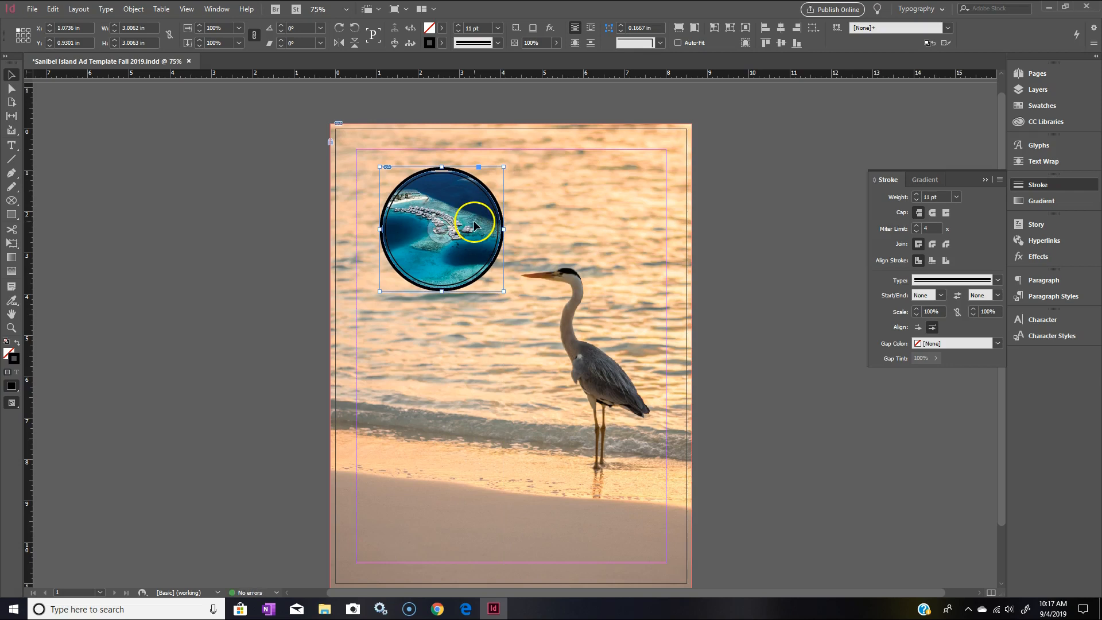
left_click(460, 200)
left_click_drag(460, 200, 468, 193)
left_click(503, 168)
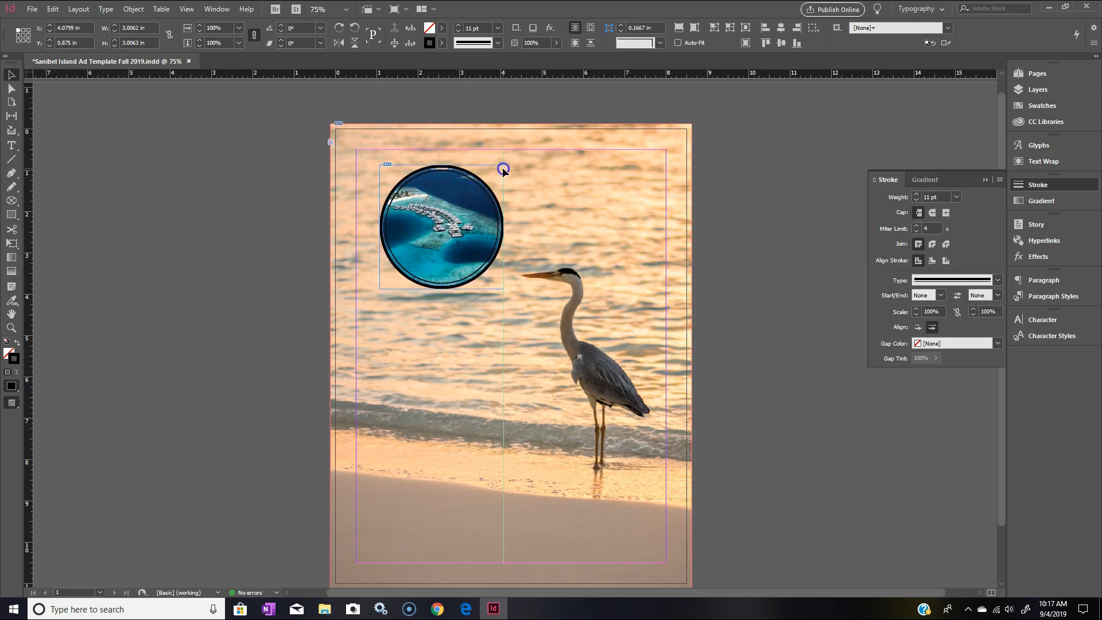
left_click_drag(503, 168, 496, 169)
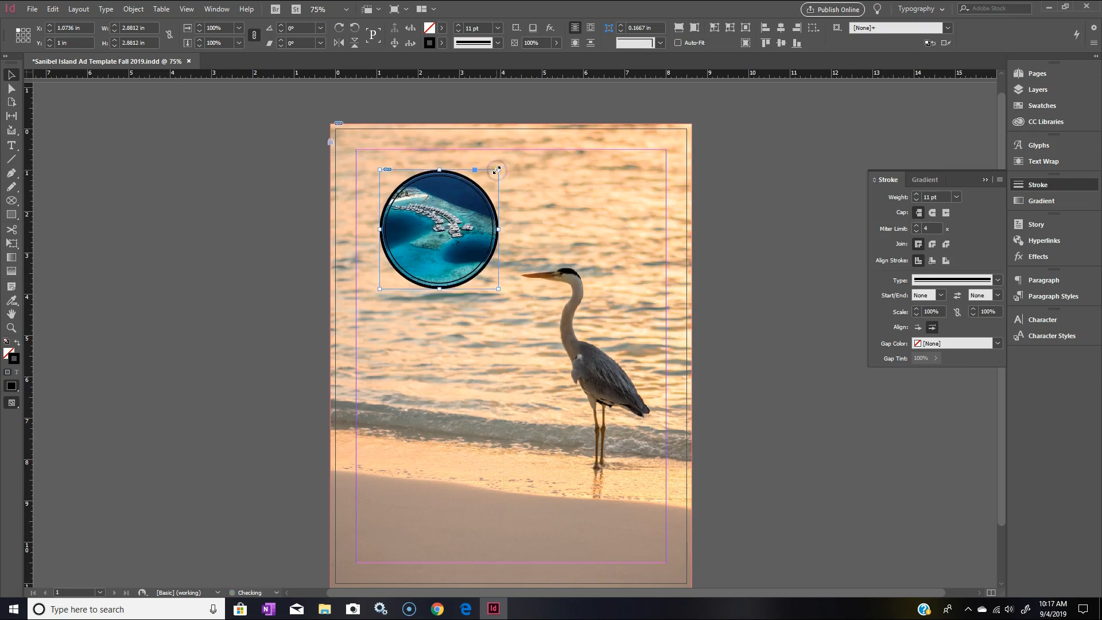
left_click_drag(462, 210, 467, 217)
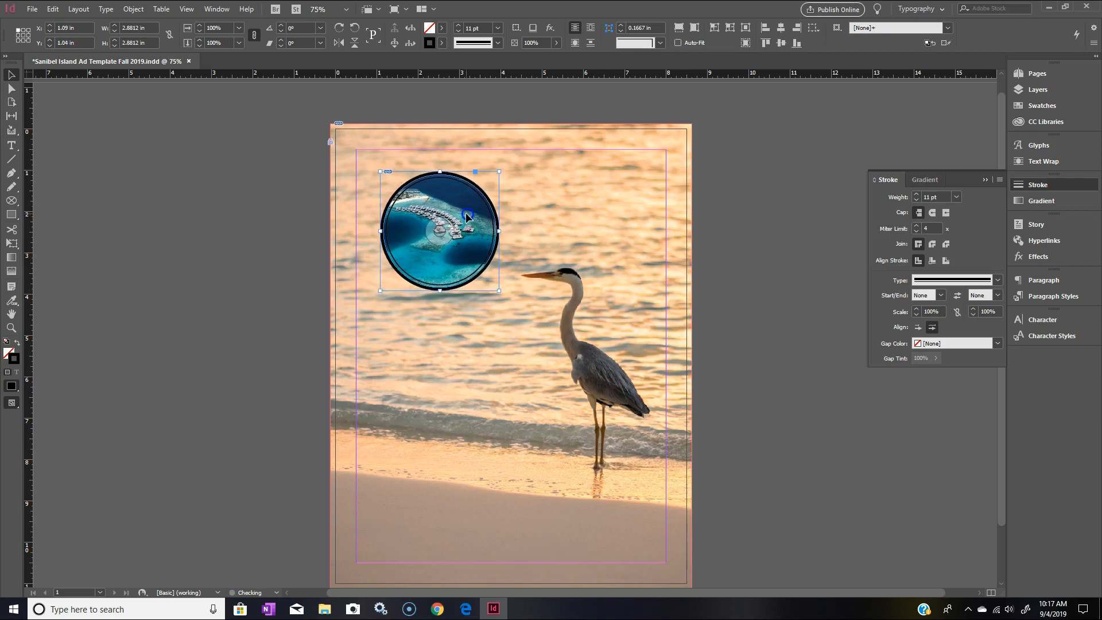
left_click(559, 200)
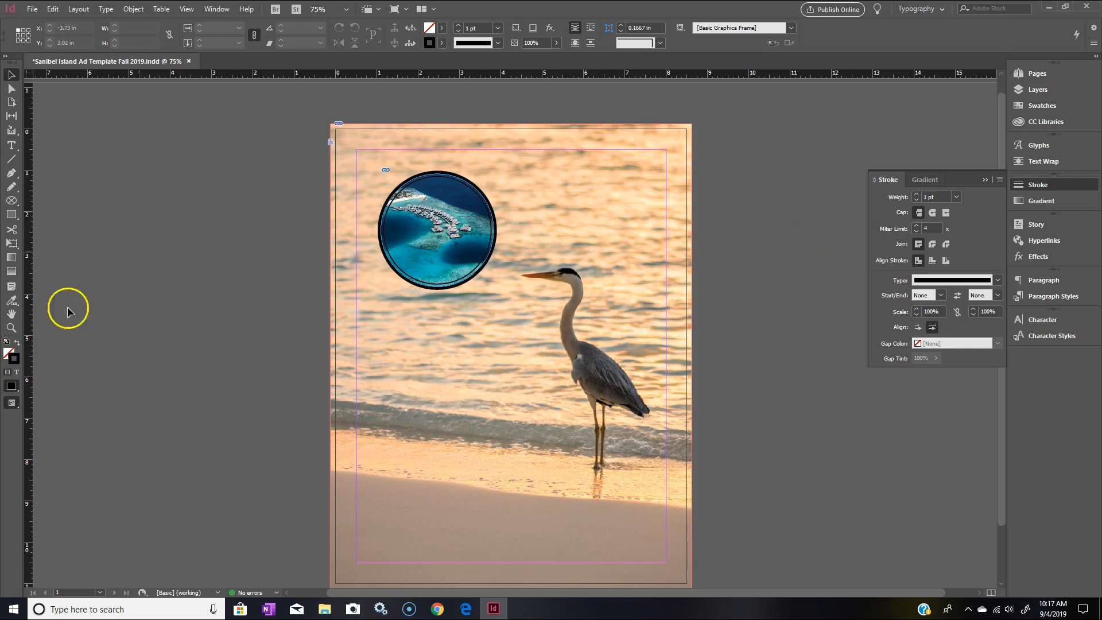
Step: Set the circular photo frame's stroke color to [Paper] and deselect the frame
left_click(468, 219)
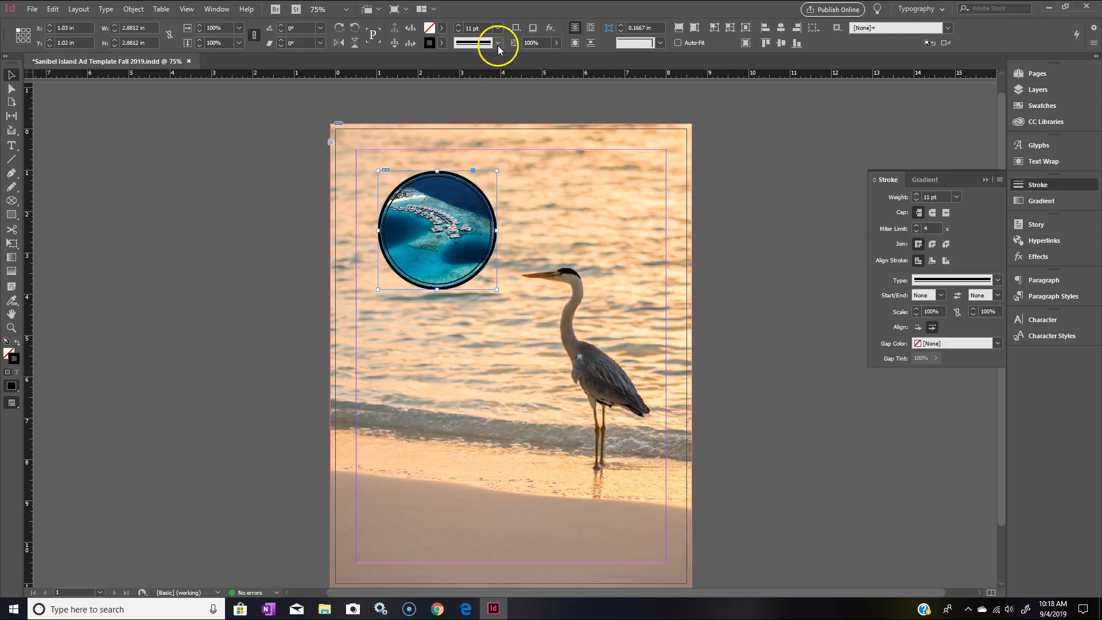
left_click(441, 44)
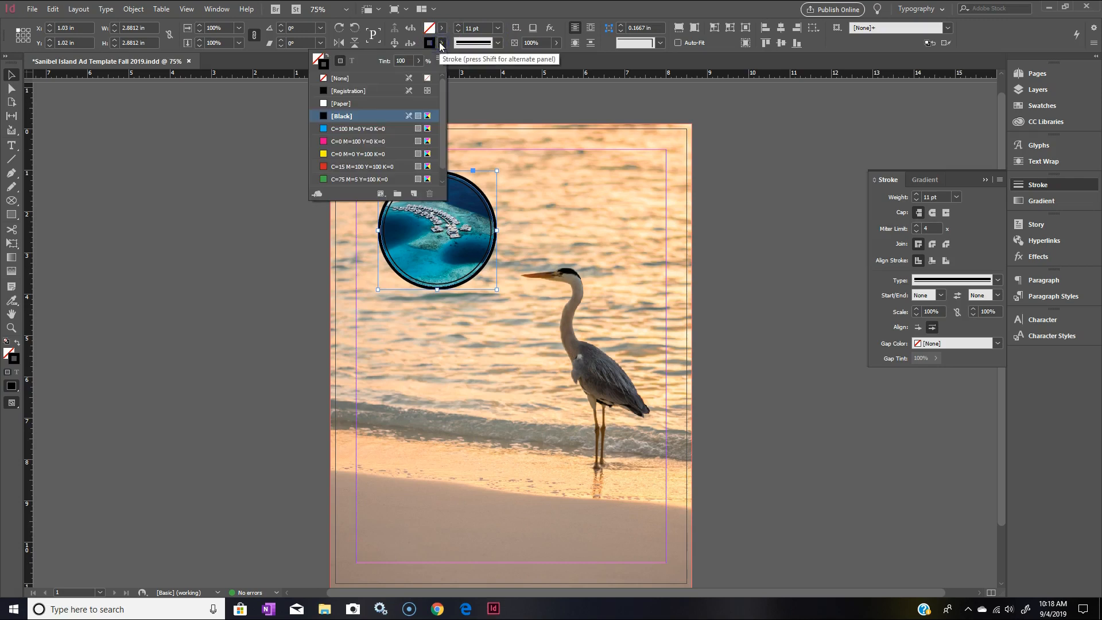
left_click(335, 105)
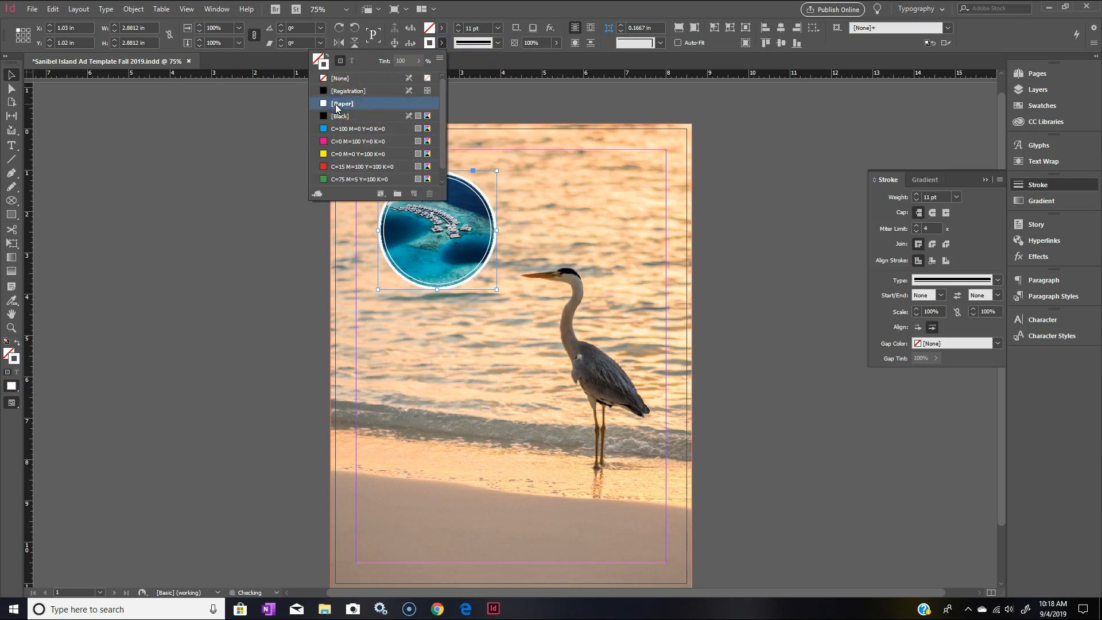
left_click(514, 107)
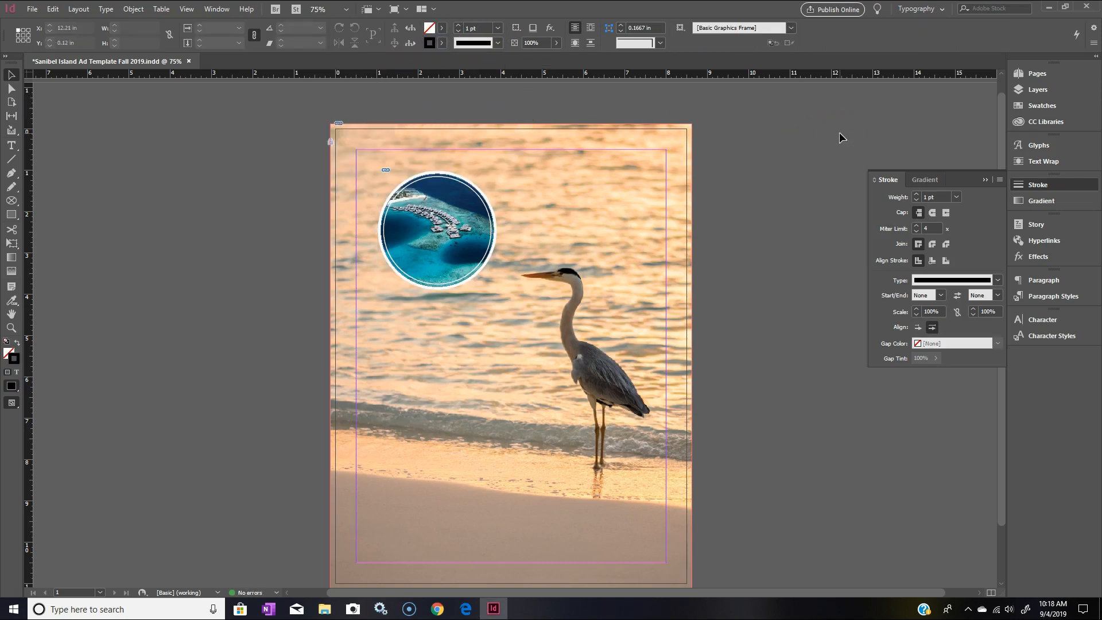
left_click(892, 187)
Step: Copy and paste the circular photo frame, placing the duplicate on the pasteboard beside the page at about X -5.19 in, Y 2.5 in
left_click(425, 194)
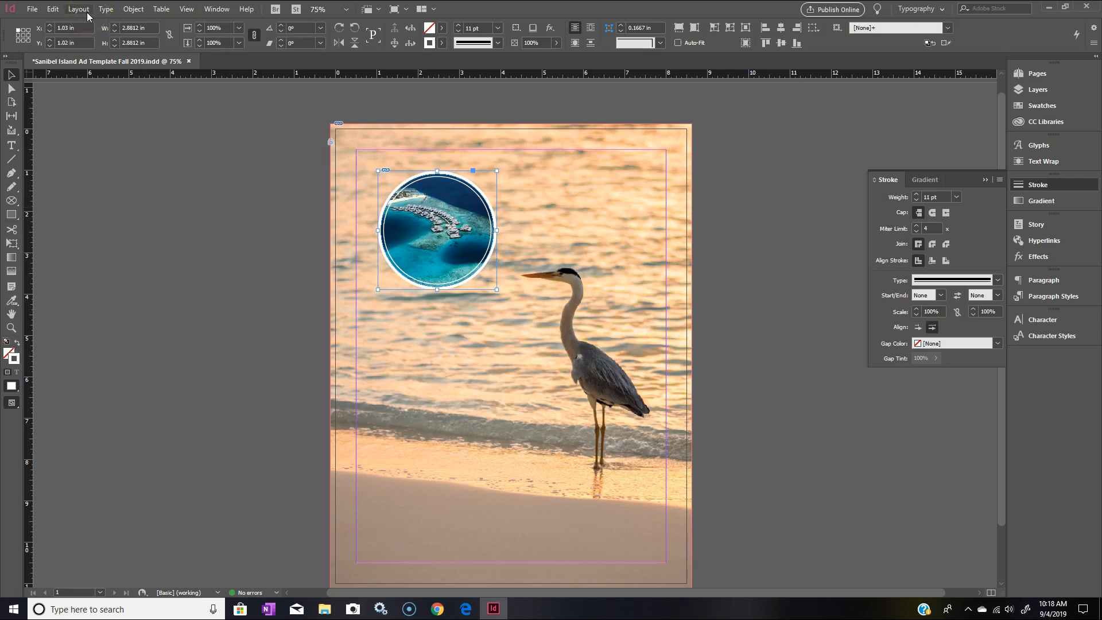
left_click(52, 8)
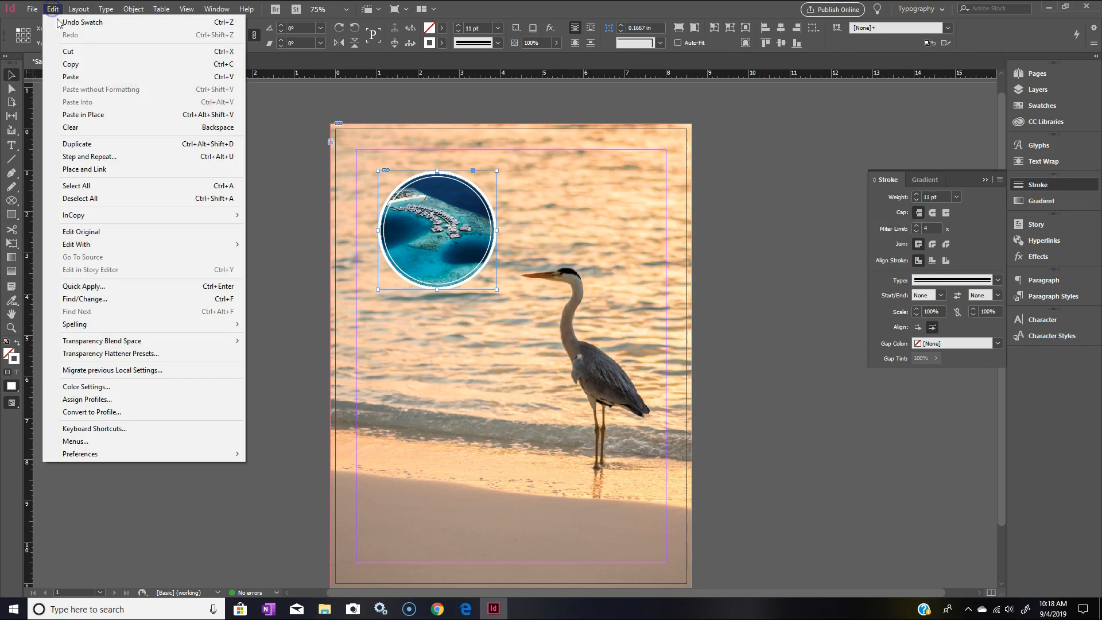
left_click(64, 67)
left_click(53, 8)
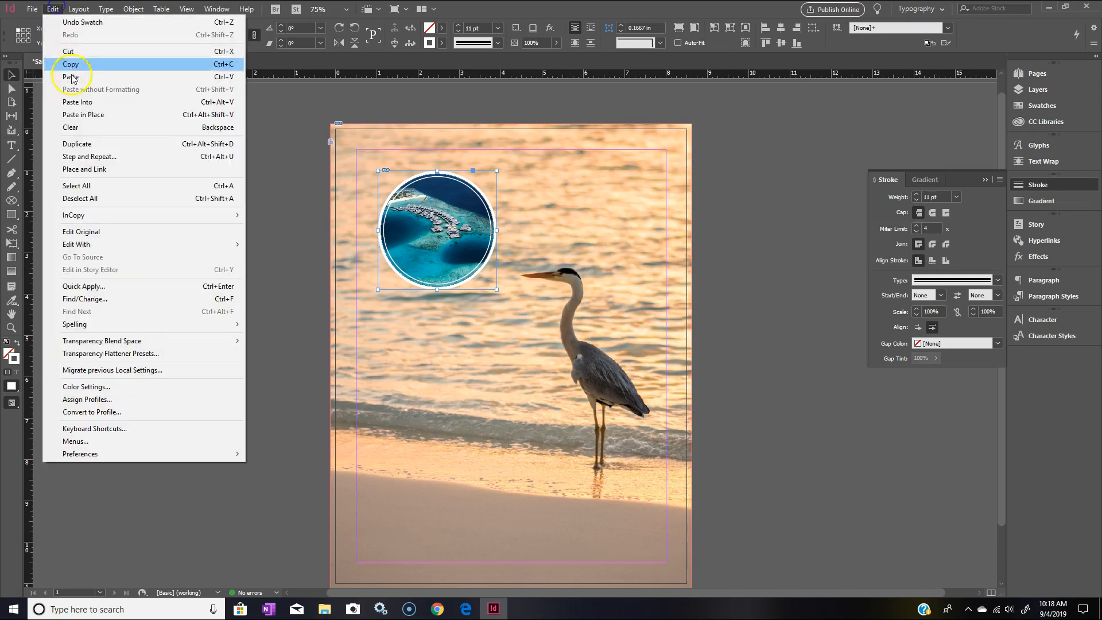
left_click(63, 72)
left_click_drag(530, 308, 177, 278)
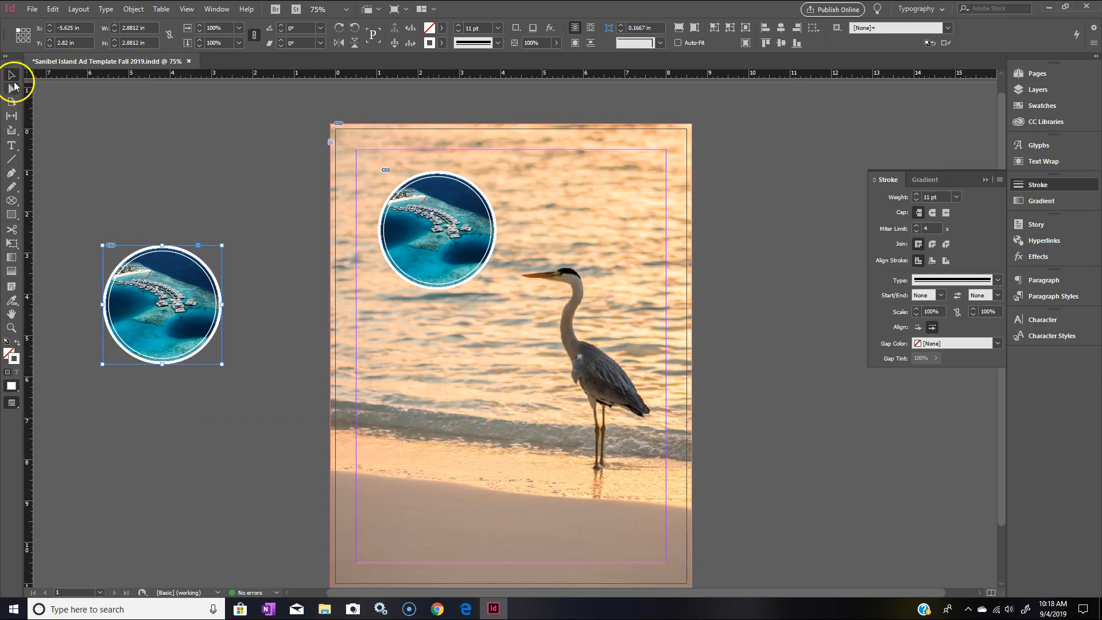
left_click_drag(184, 284, 202, 270)
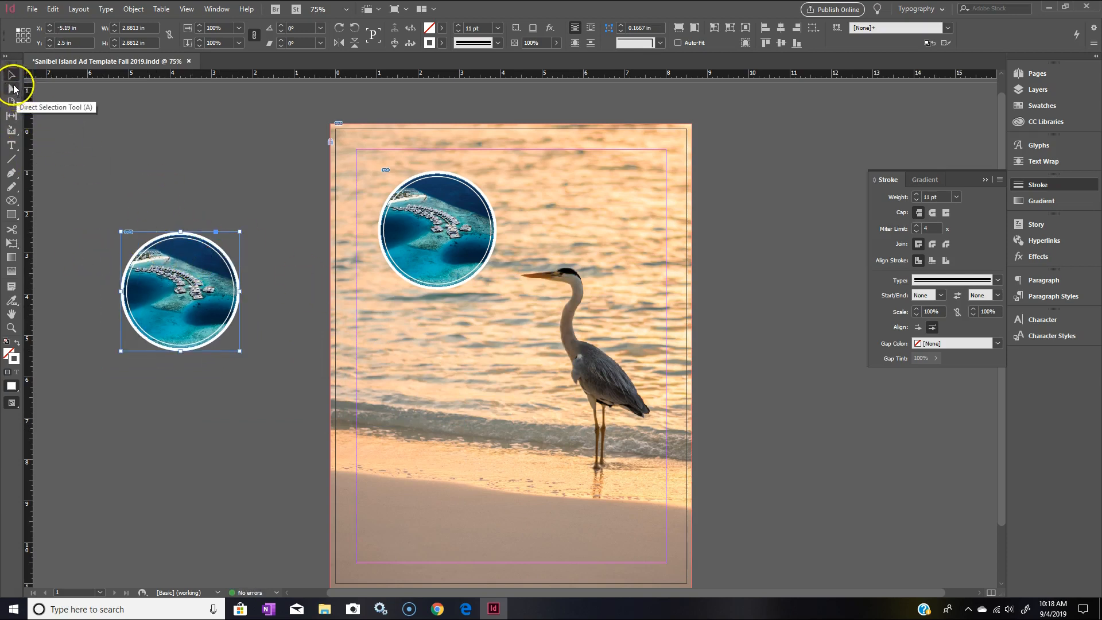
Step: Delete the photo inside the duplicate circle with the Direct Selection tool, keeping the stroked frame, and deselect
left_click(13, 88)
left_click(184, 261)
key("Delete")
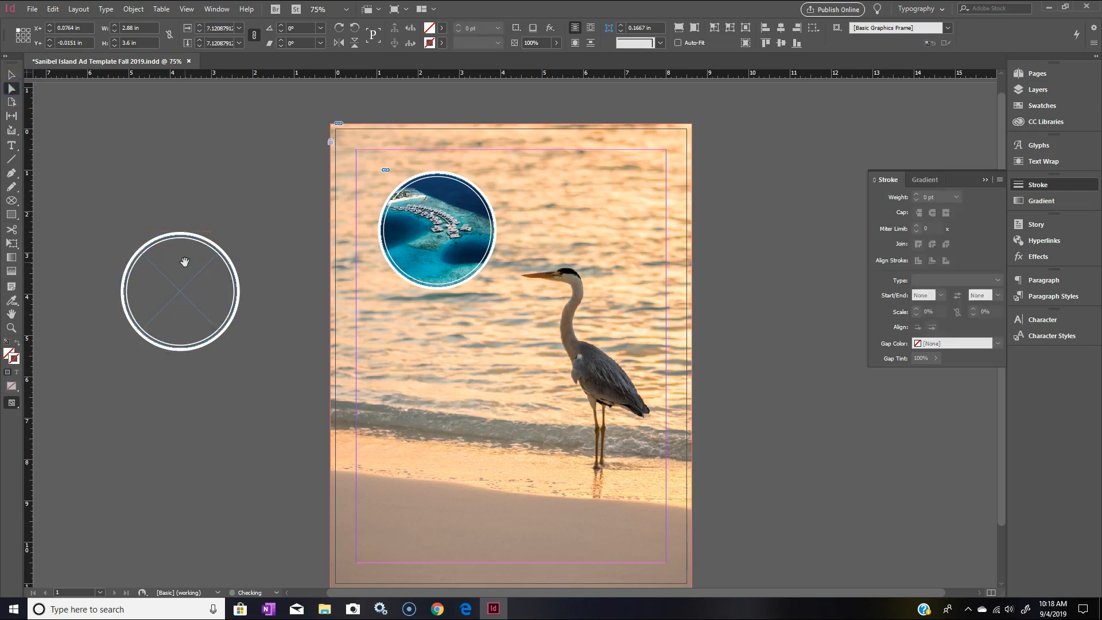
left_click(184, 248)
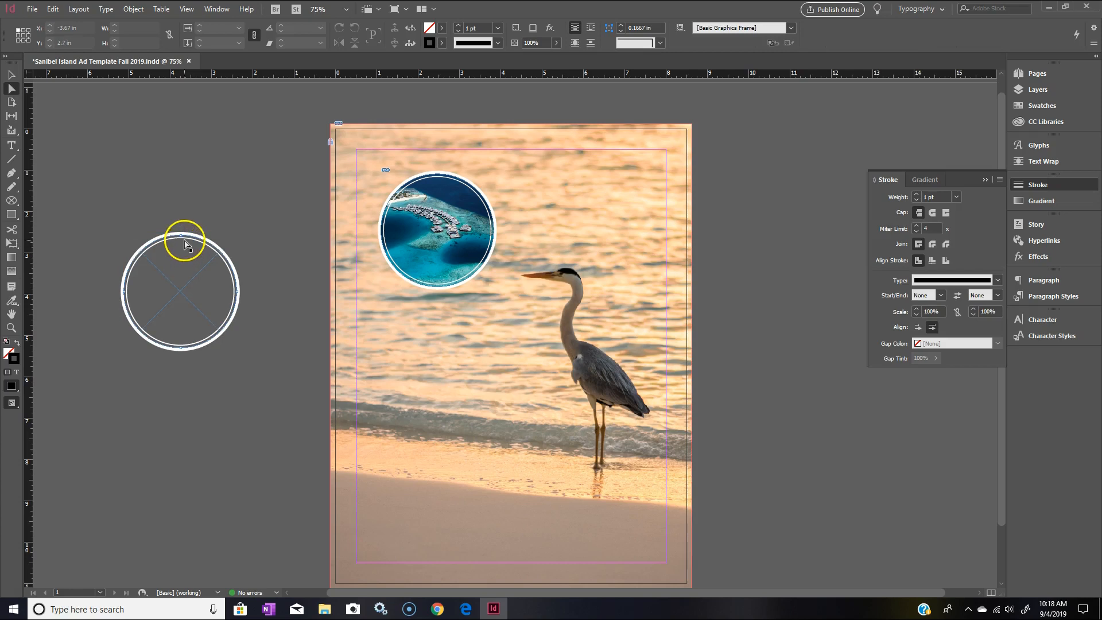
left_click(181, 263)
left_click(128, 207)
Step: Select the empty duplicate circle with the Selection tool, set its stroke color to [None] and deselect it
left_click(12, 75)
left_click(195, 271)
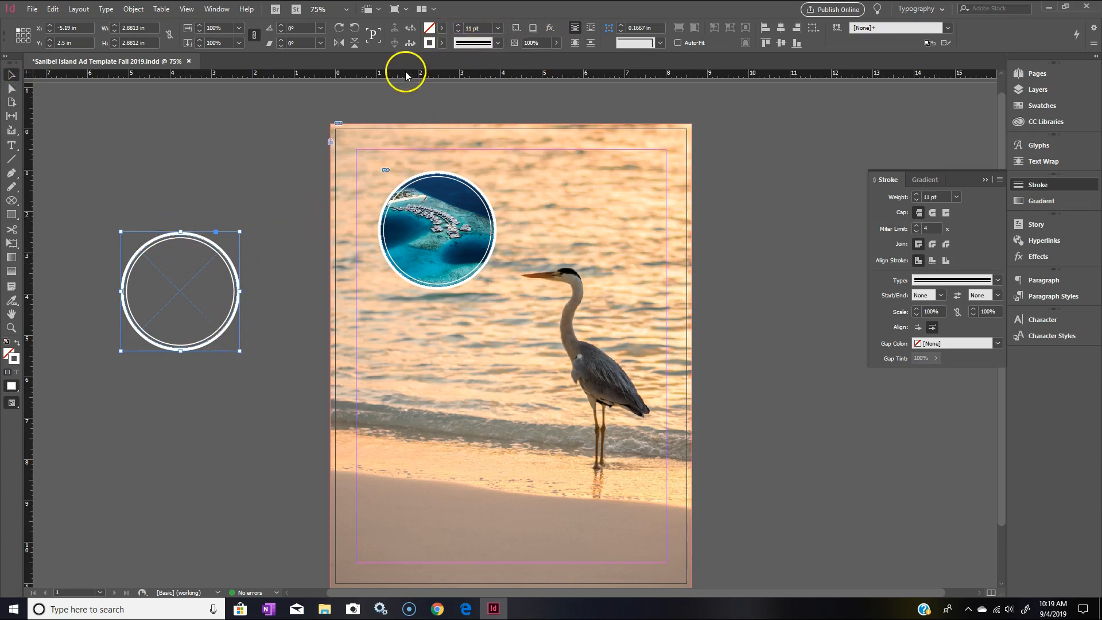
left_click(441, 42)
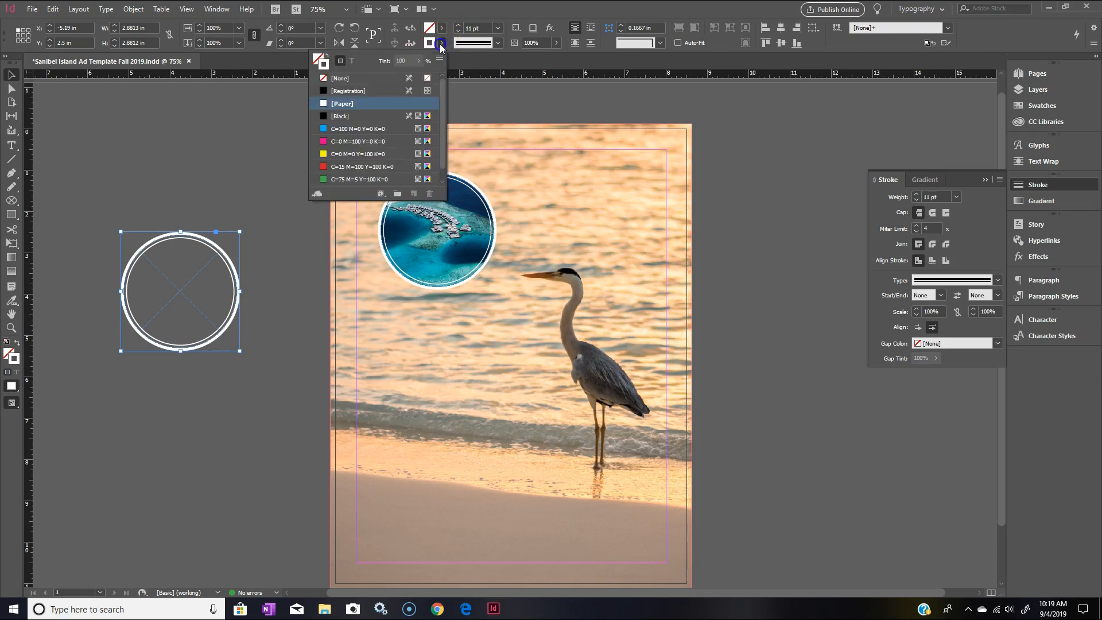
left_click(323, 79)
left_click(169, 91)
Step: Move the empty circle frame on the pasteboard to about X -4.23 in, Y 1.65 in
left_click(185, 236)
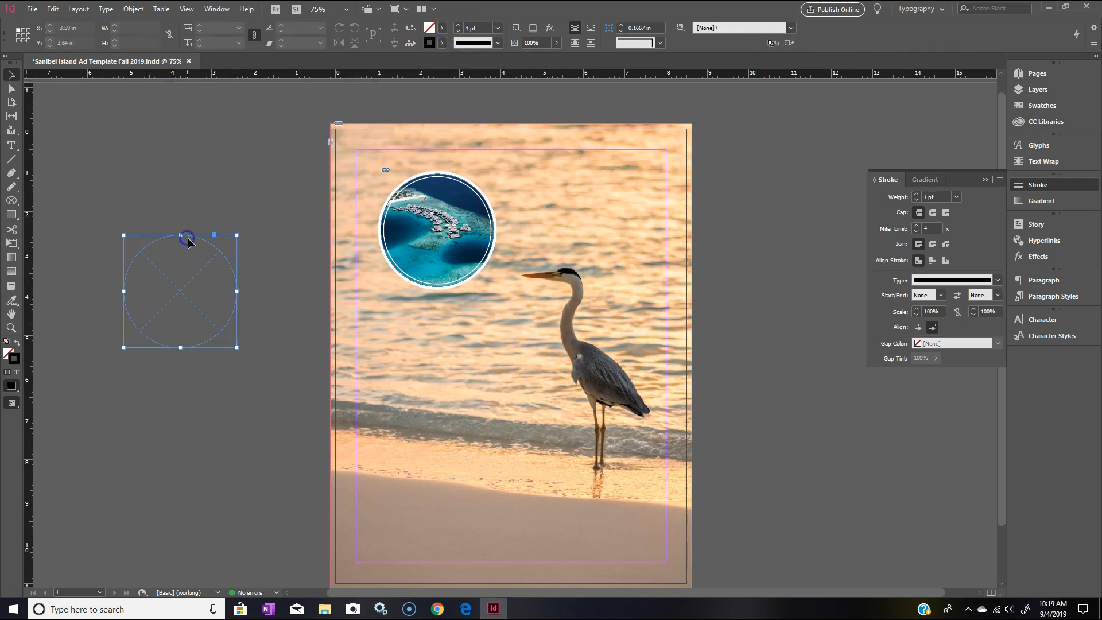
left_click_drag(199, 241, 253, 207)
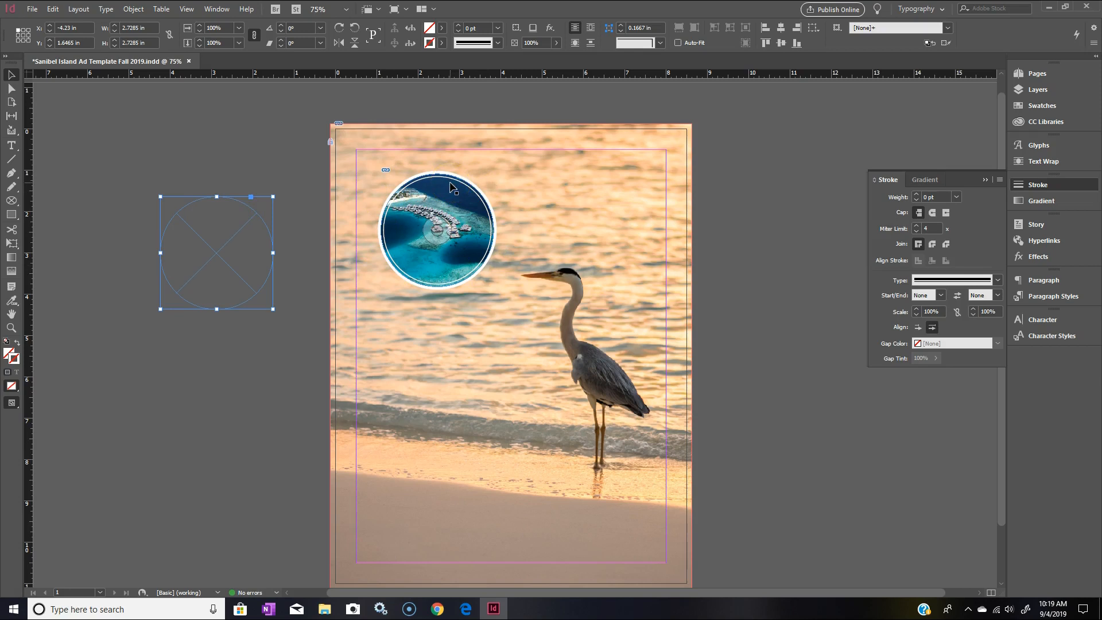
left_click(235, 199)
Step: Move the circular aerial photo to about X 1.13 in, Y 1.24 in, and reselect the empty circle on the pasteboard
left_click(474, 240)
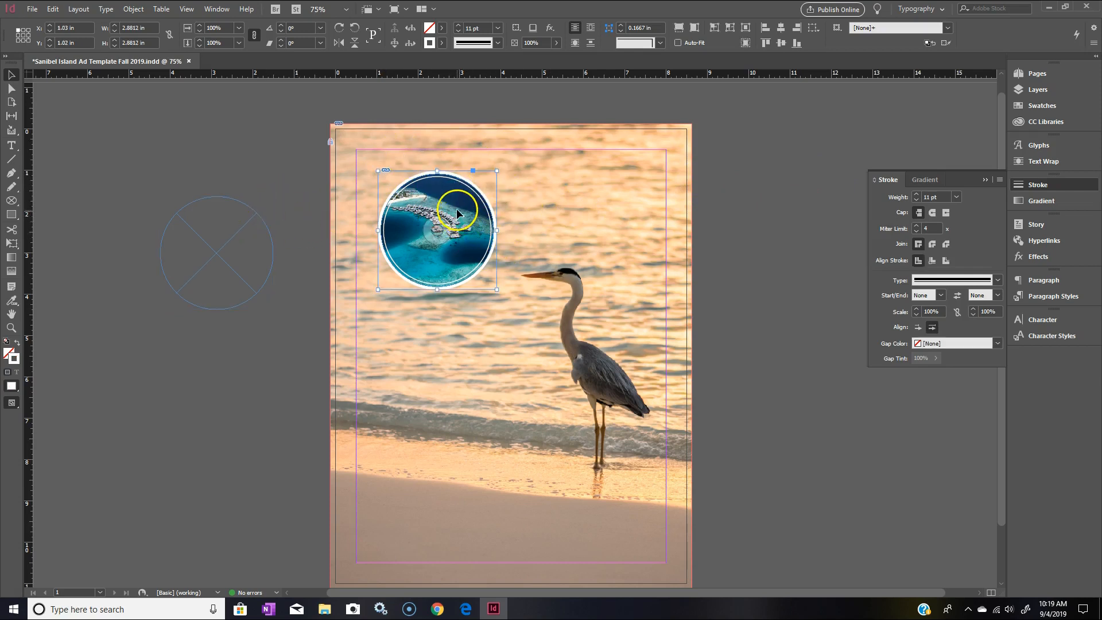
left_click_drag(456, 208, 471, 213)
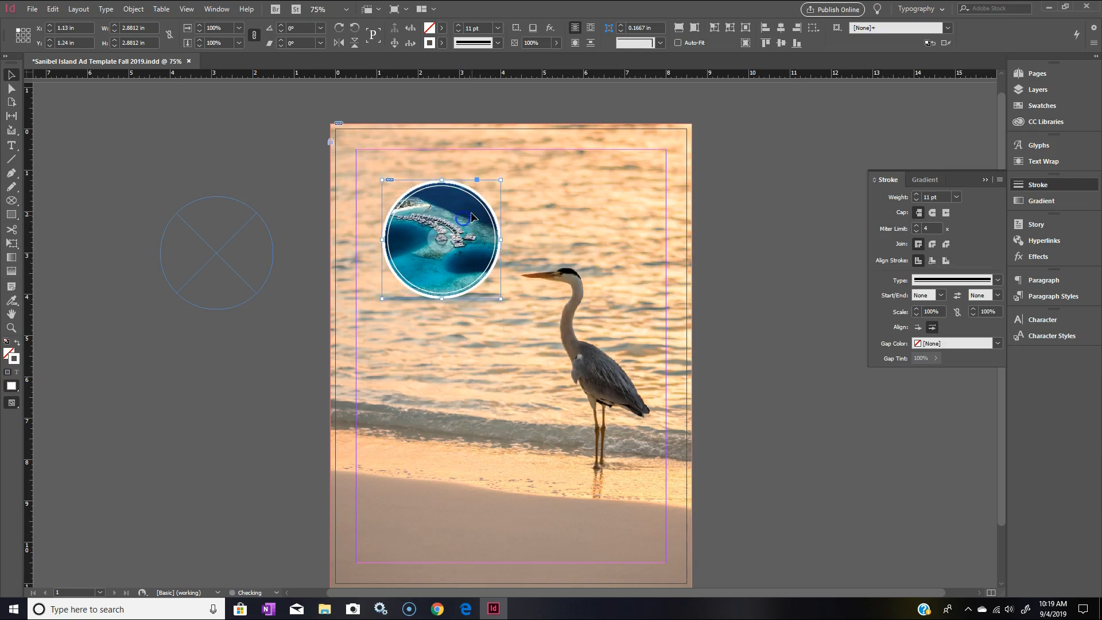
left_click(245, 199)
left_click(241, 204)
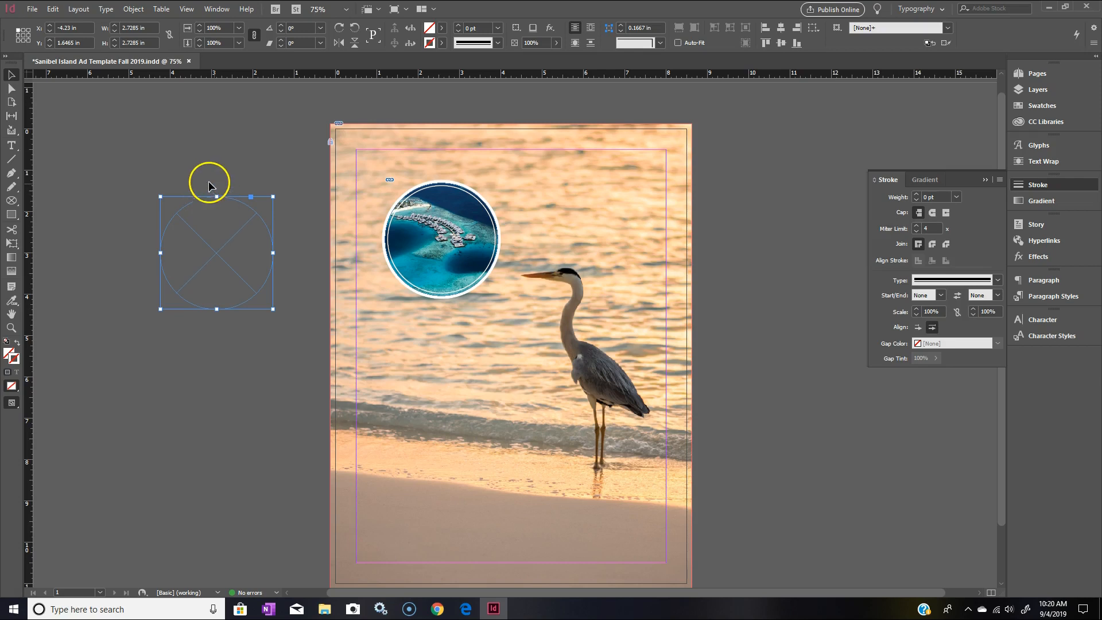
Step: Use the Type on a Path tool to start path text on the upper edge of the empty circle on the pasteboard
left_click(13, 146)
left_click(13, 147)
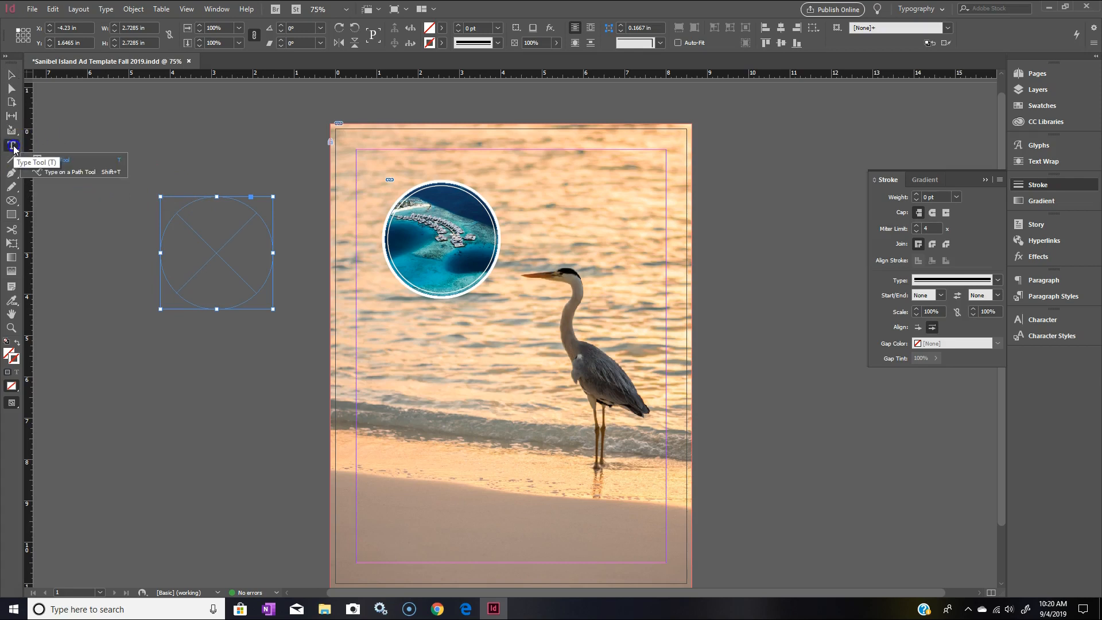
left_click(67, 171)
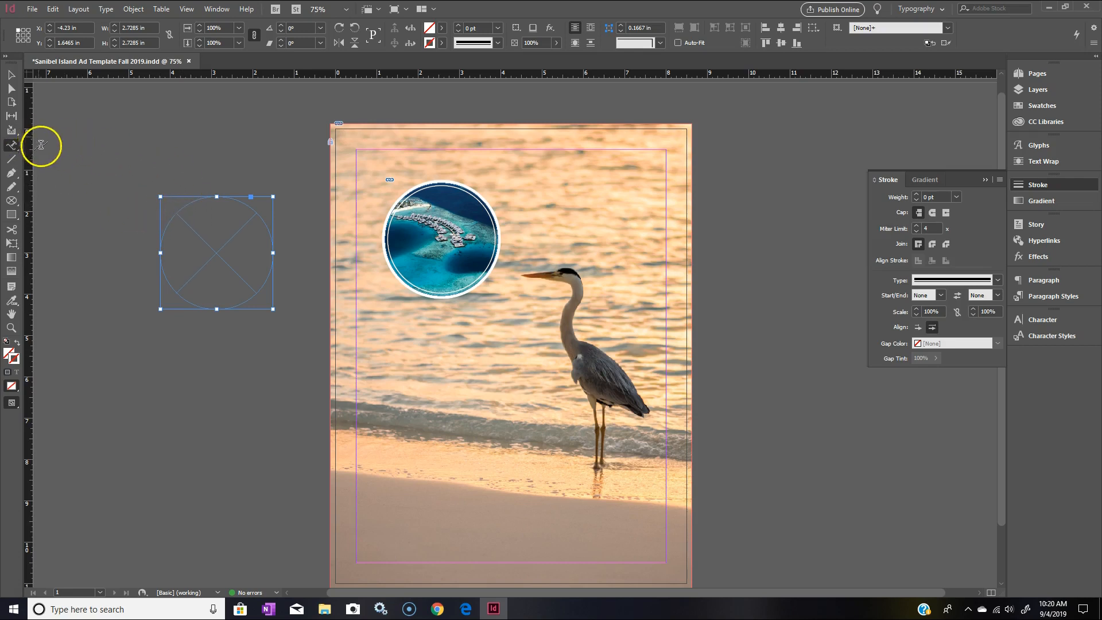
left_click(184, 208)
left_click(202, 198)
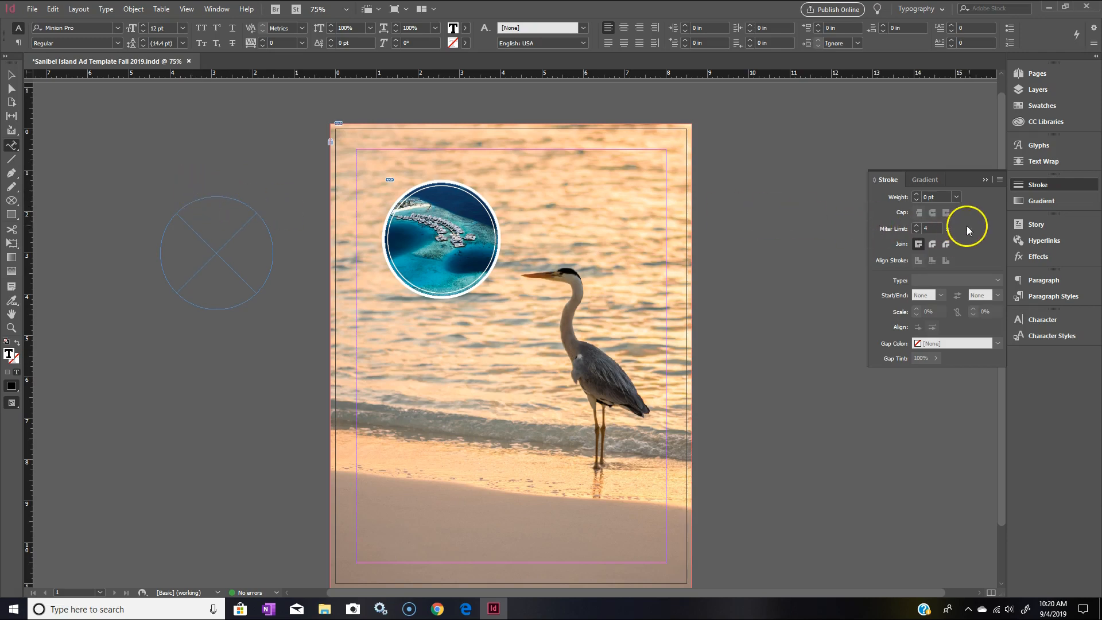
Step: Set the path text's font to 60s Pop and its size to 36 pt
left_click(986, 180)
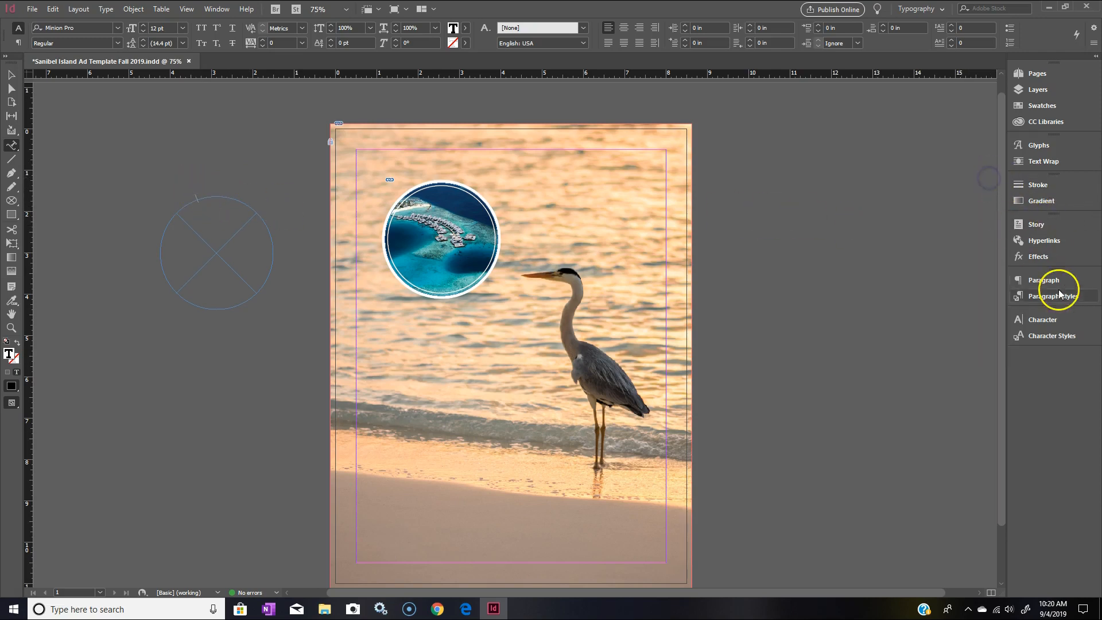
left_click(1045, 326)
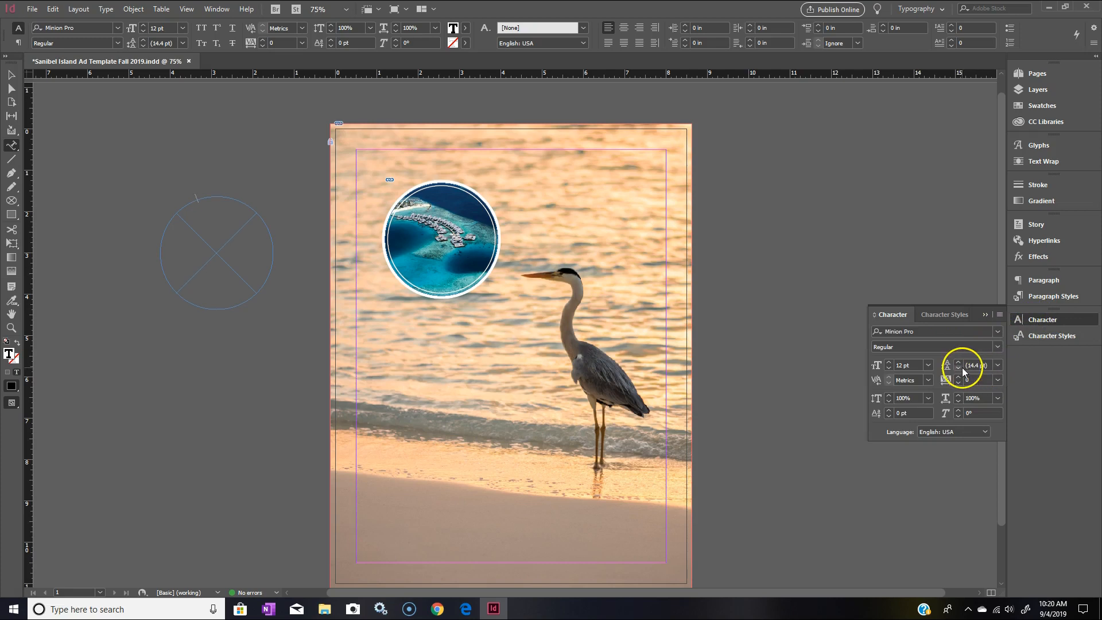
left_click(996, 333)
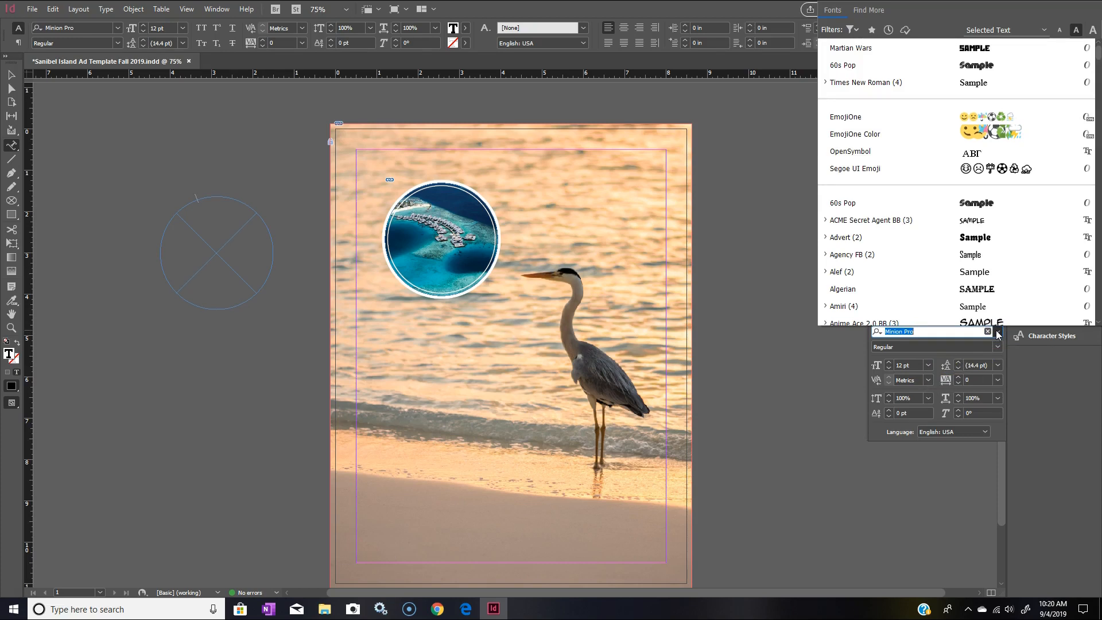
left_click(980, 66)
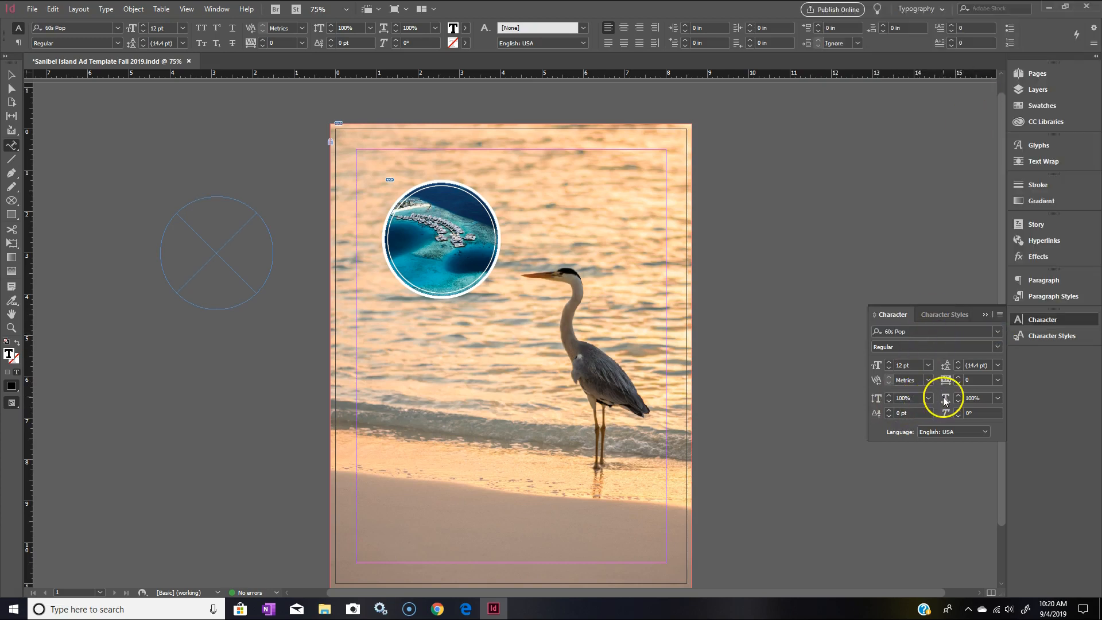
left_click(928, 367)
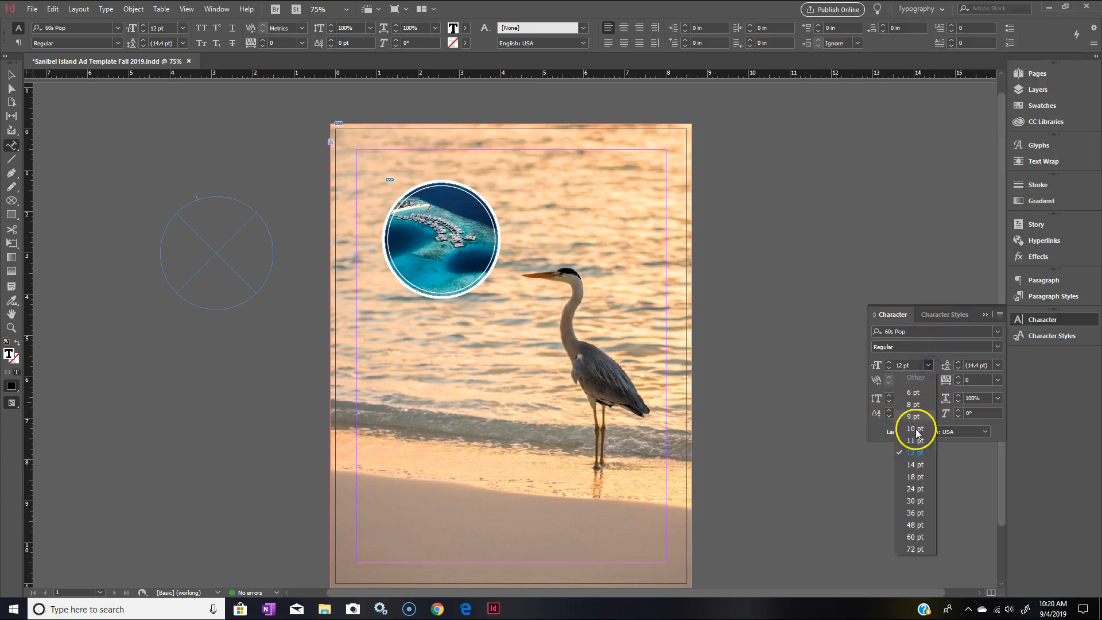
left_click(914, 513)
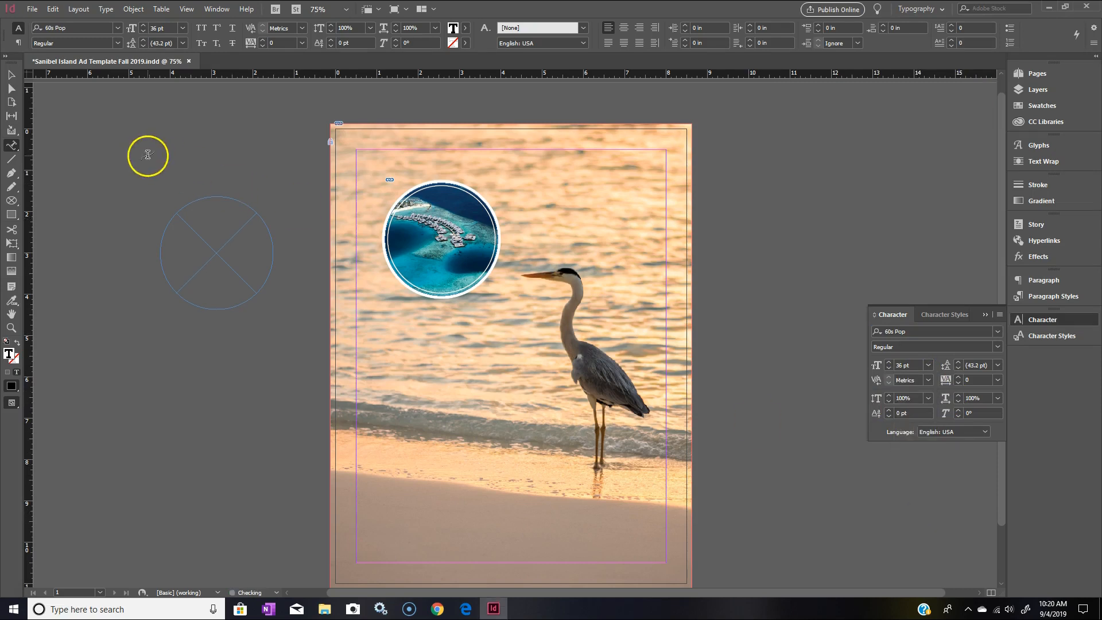
Step: Enter "Sanibel" along the circle's path and set the whole word's size to 60 pt
left_click(220, 202)
type("Sanibel")
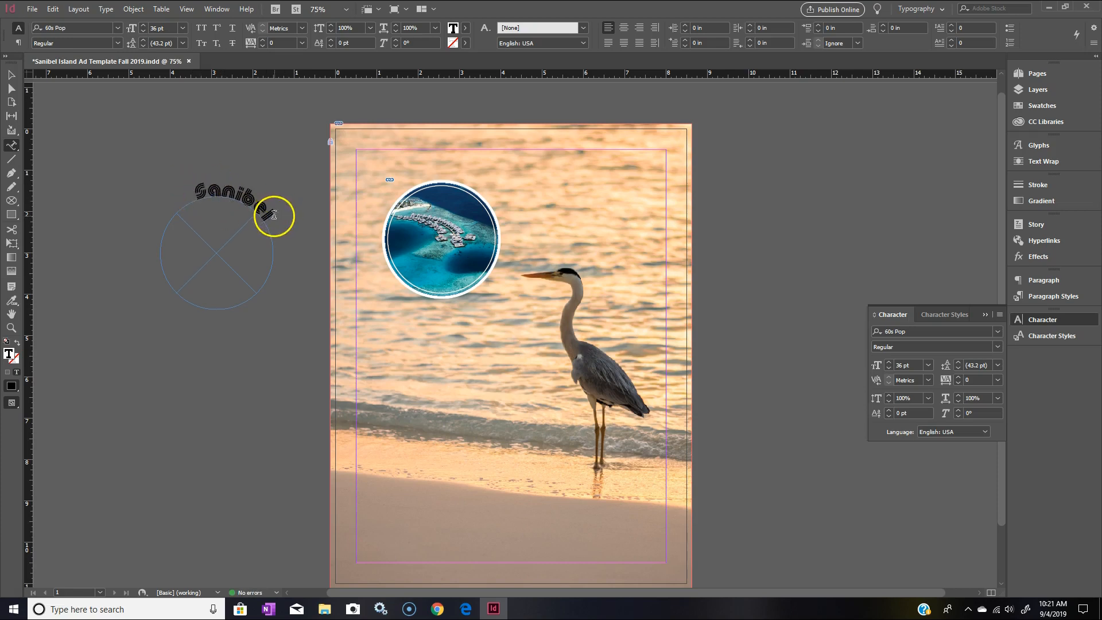
left_click_drag(201, 197, 271, 223)
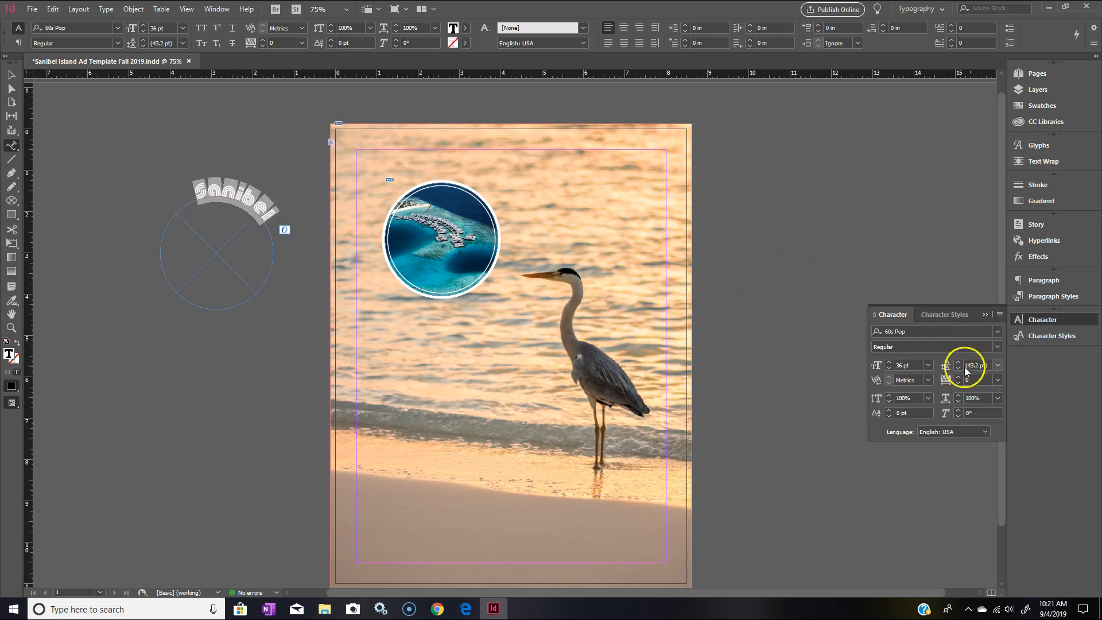
left_click(927, 366)
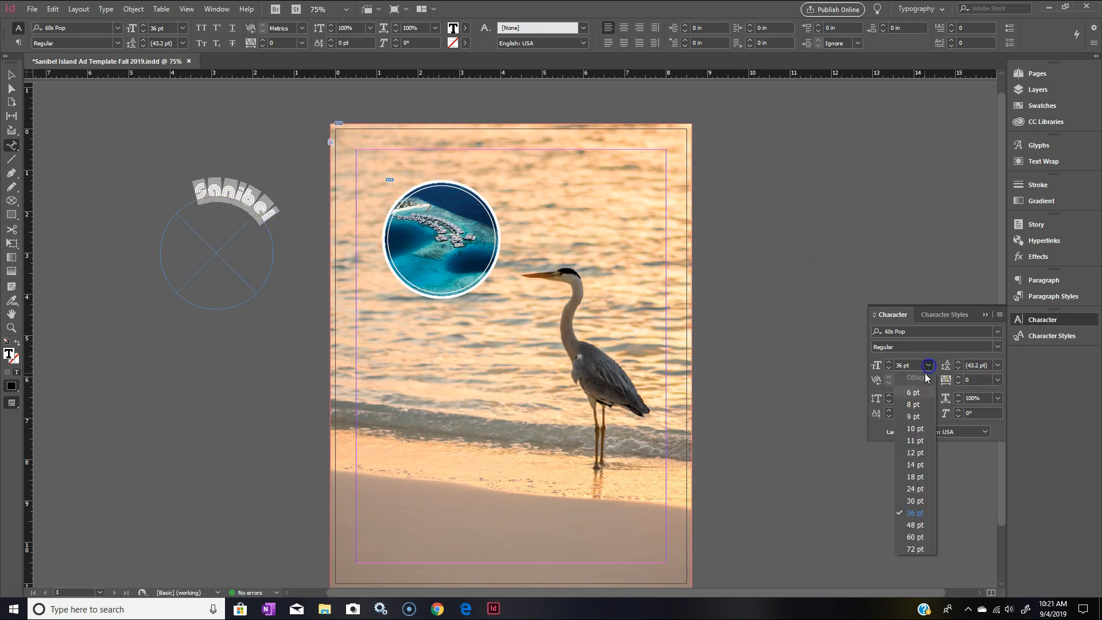
left_click(914, 531)
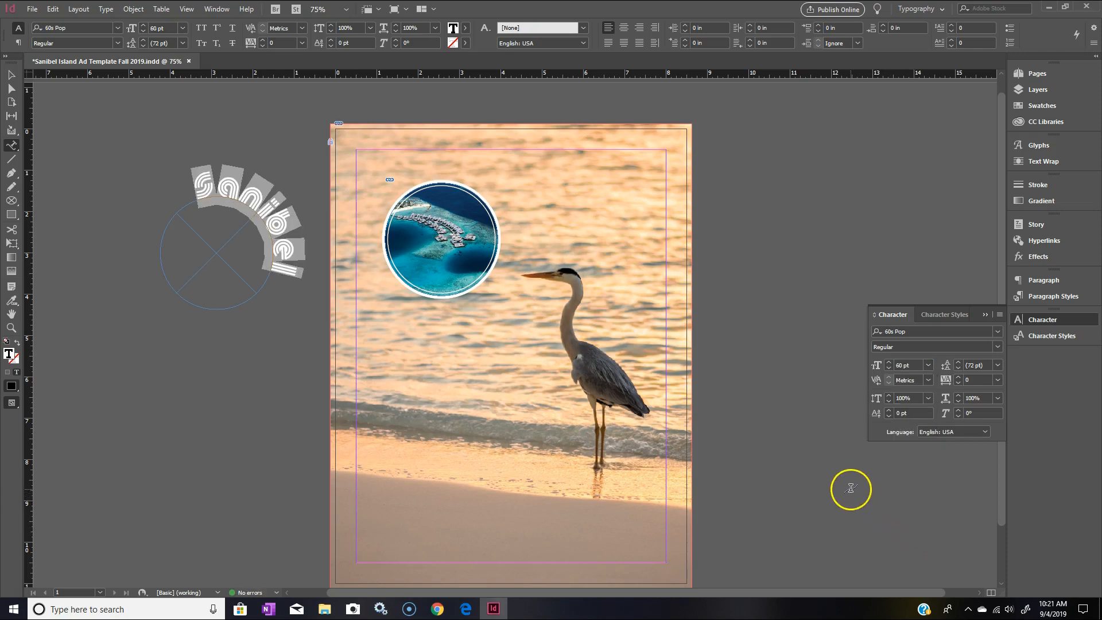
Step: Browse the available fonts for an alternative typeface for the curved word Sanibel
left_click(996, 333)
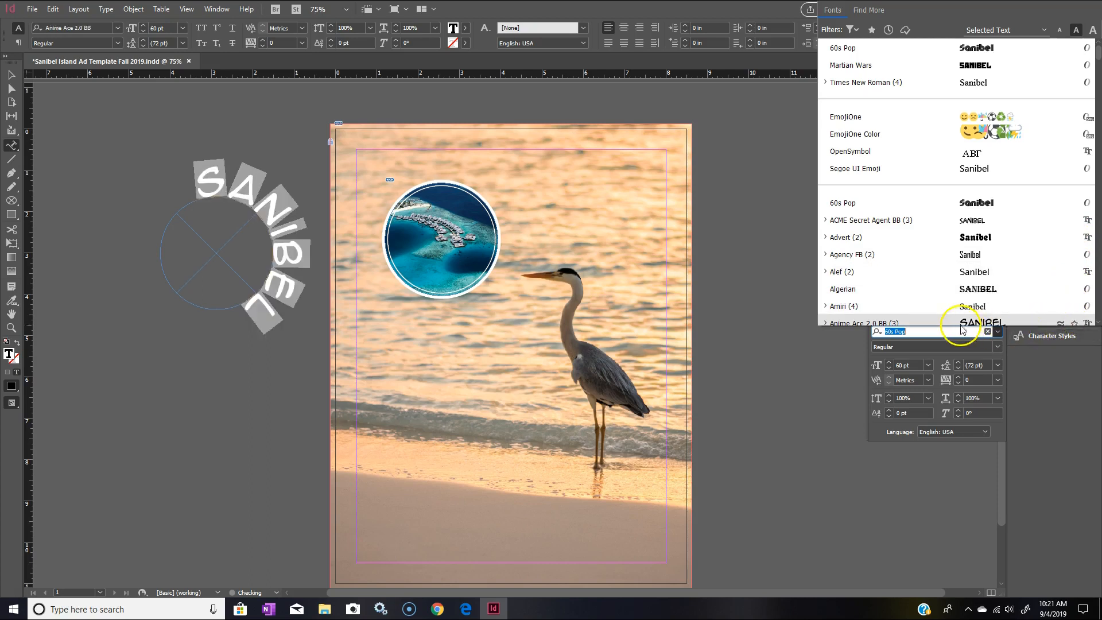
left_click(844, 48)
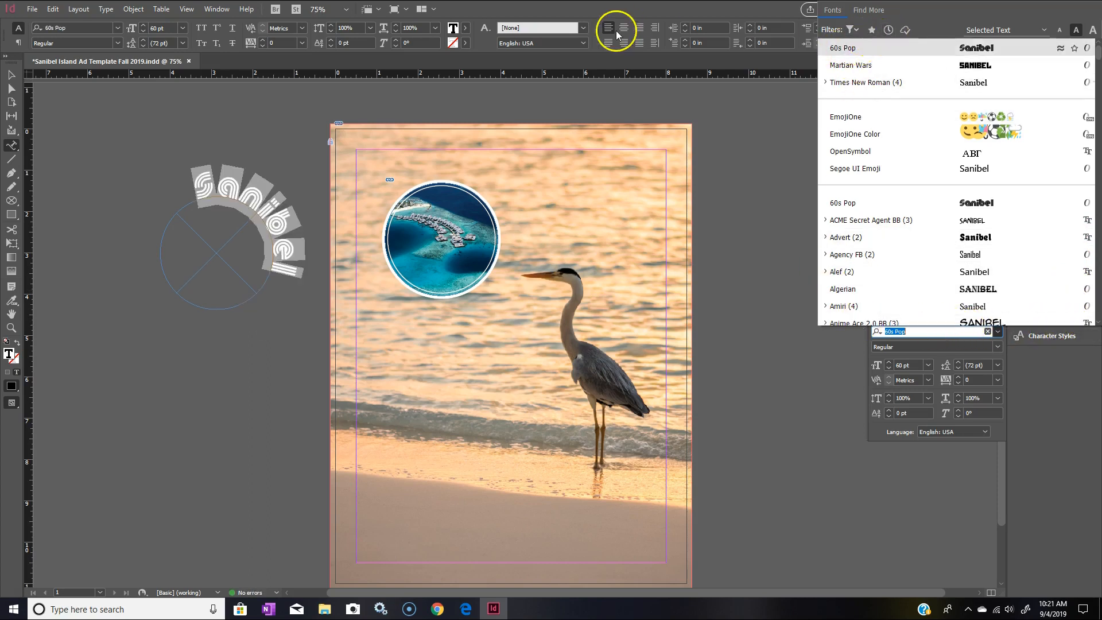
left_click(482, 7)
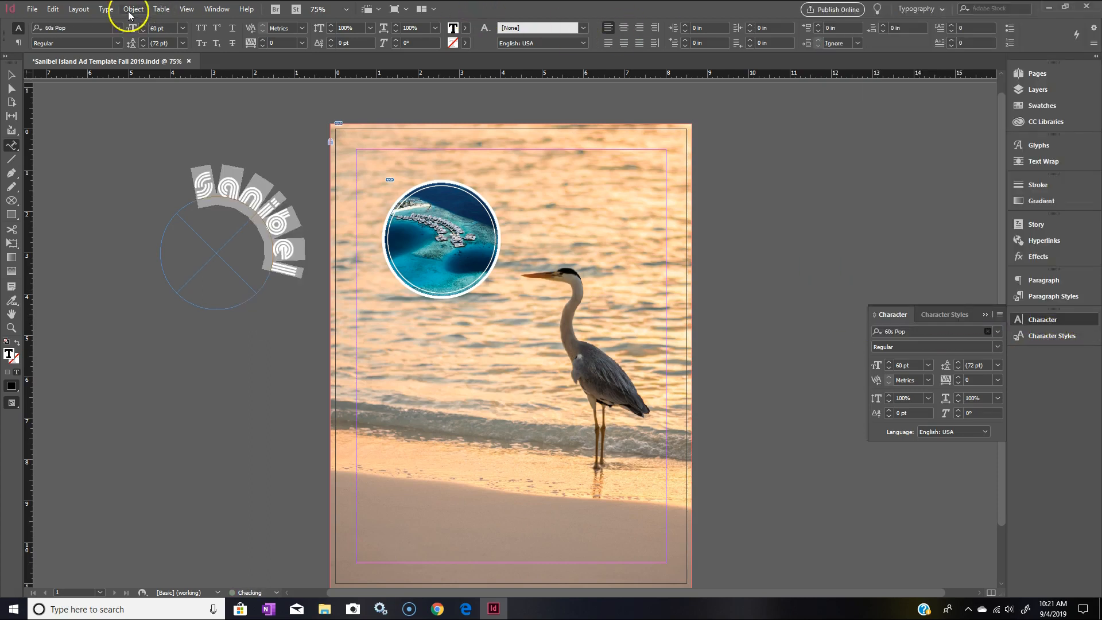
left_click(118, 28)
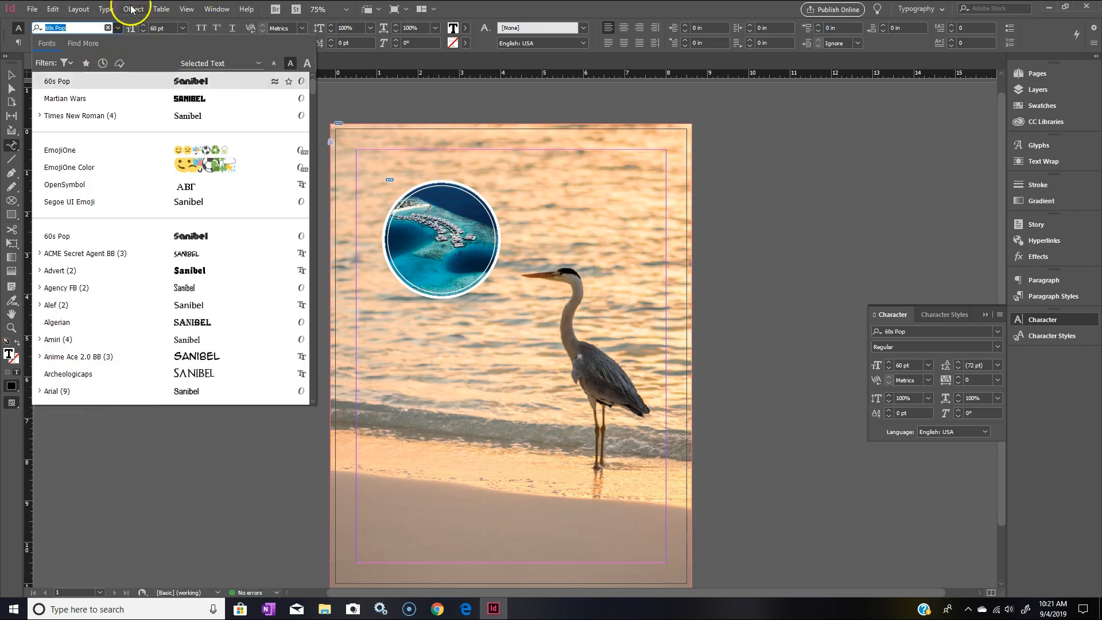
left_click(105, 9)
left_click(106, 8)
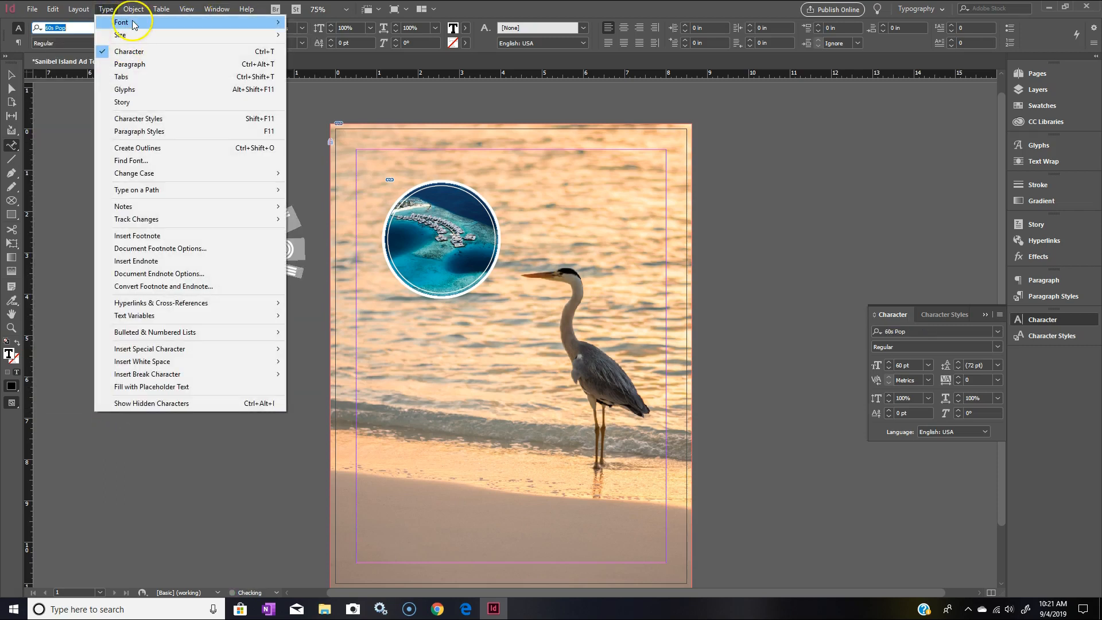
mouse_move(133, 24)
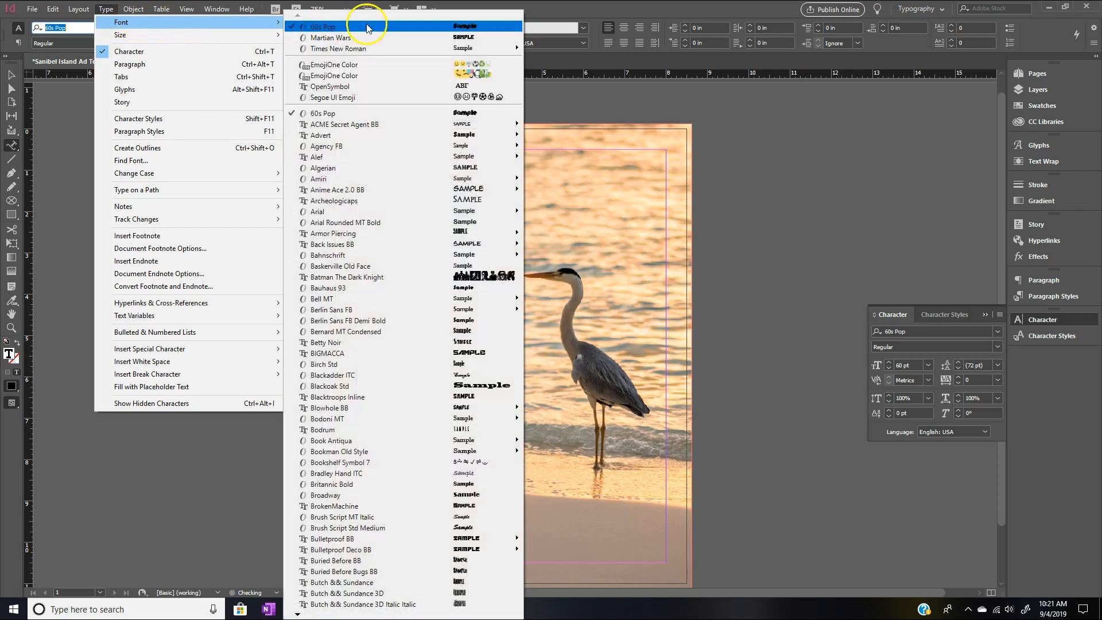
mouse_move(395, 138)
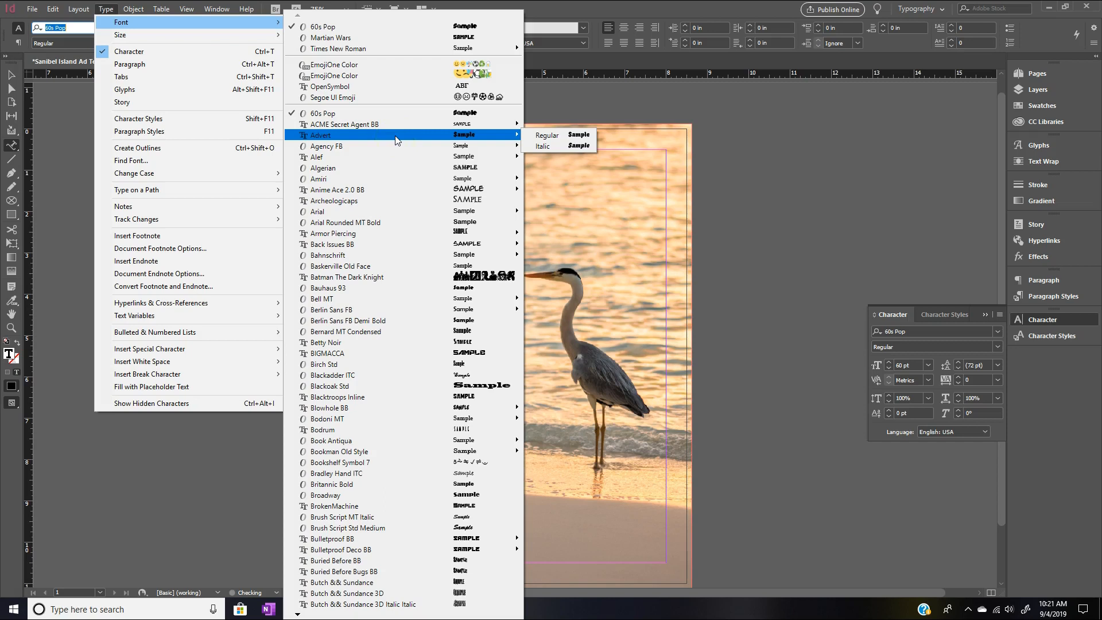
left_click(654, 5)
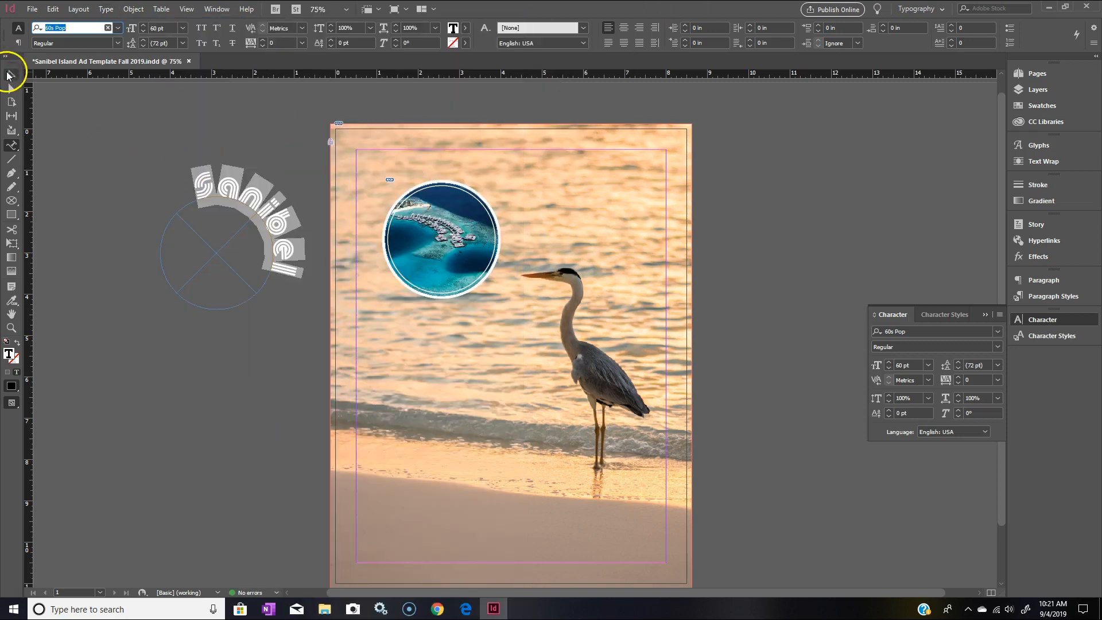
Step: Move the Sanibel text circle to the pasteboard right of the page at about X 9.27 in, Y 0.88 in, and delete the stray text frame
left_click(8, 74)
left_click_drag(227, 196, 786, 164)
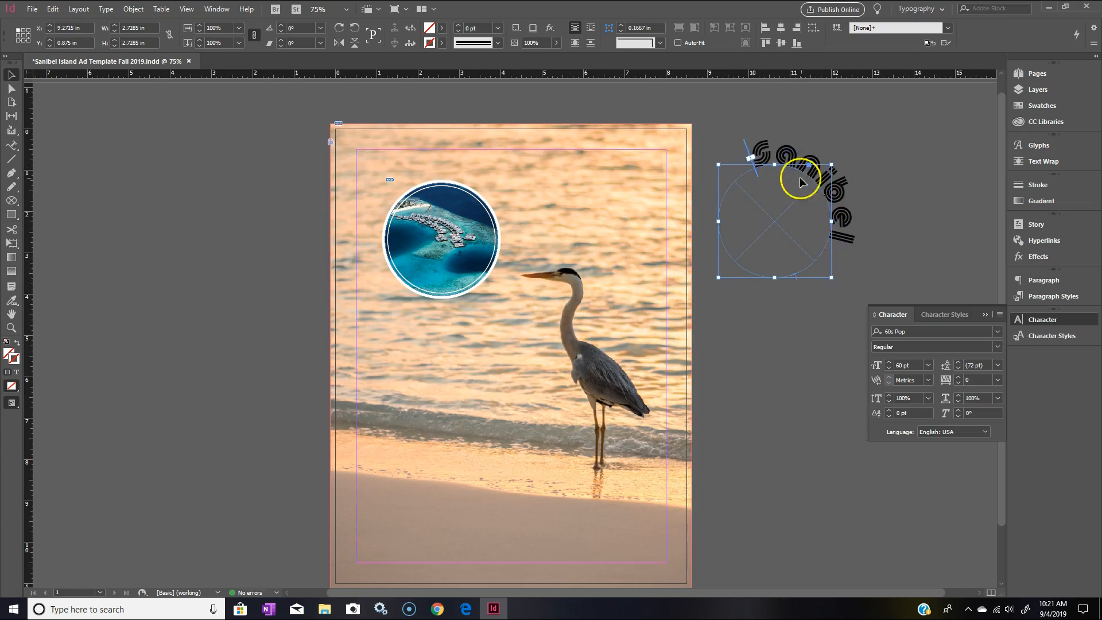
left_click(754, 159)
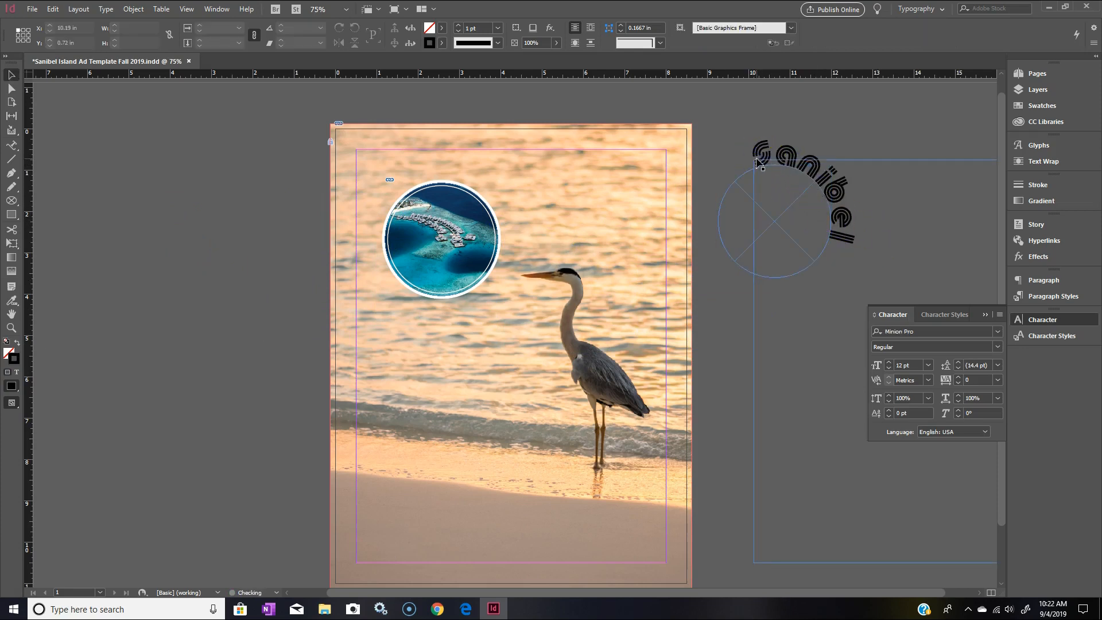
left_click(850, 160)
key("Delete")
Step: Change the font of the entire curved Sanibel text to Monoton
double_click(765, 159)
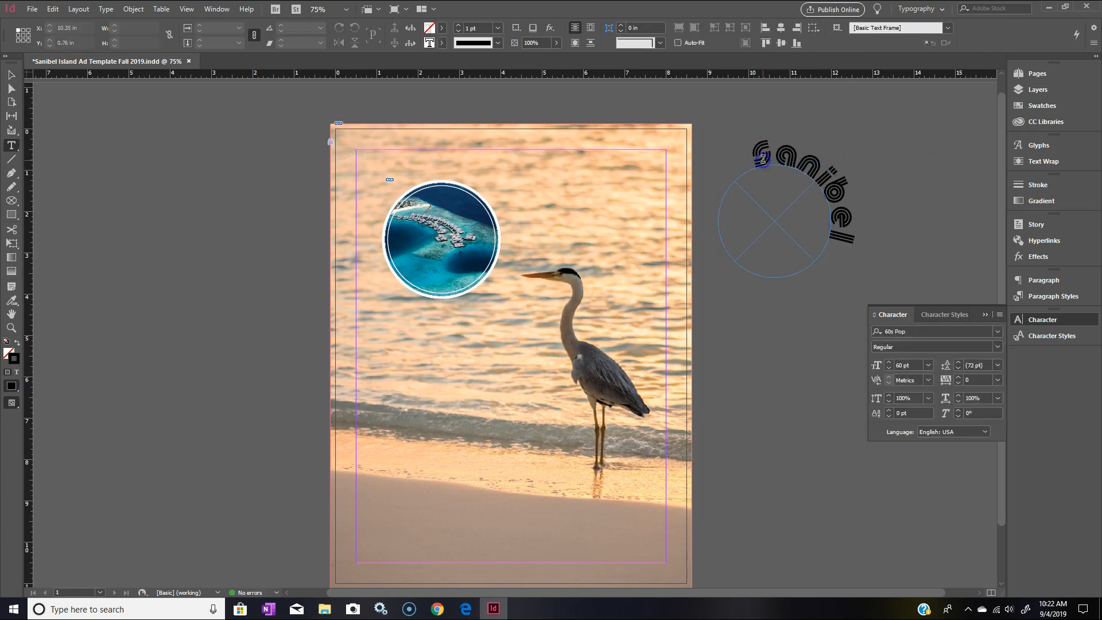
key("ctrl+a")
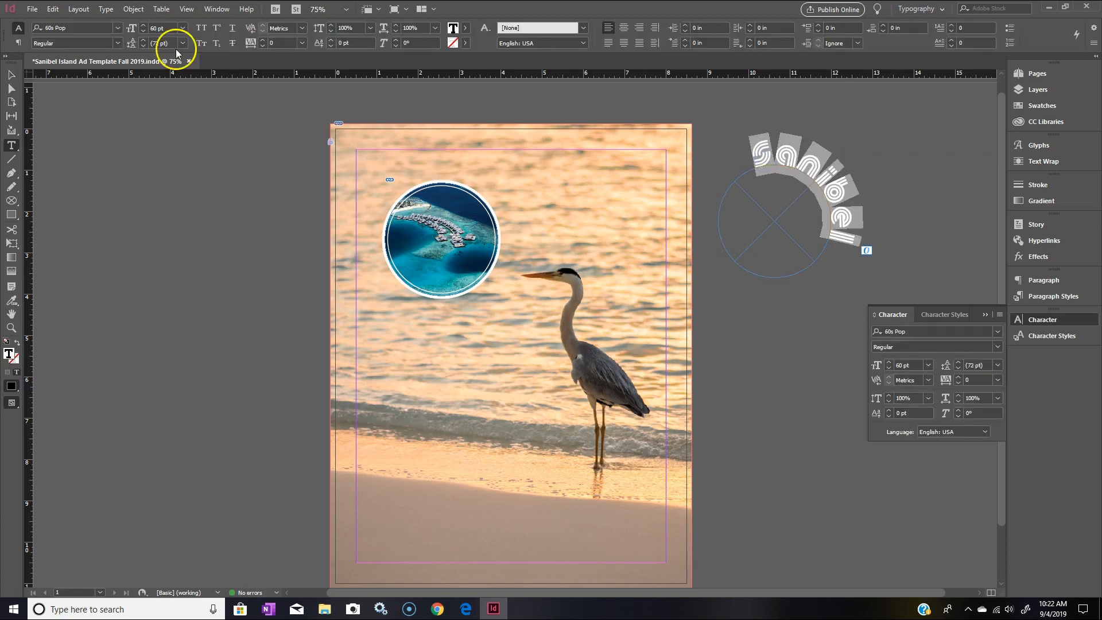
left_click(105, 9)
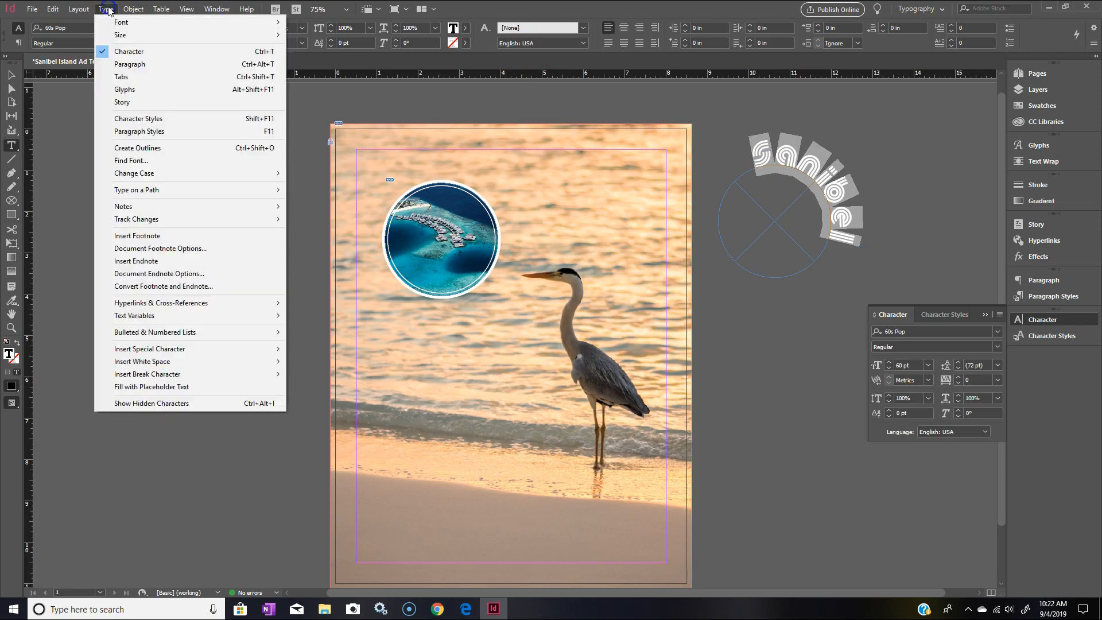
mouse_move(111, 21)
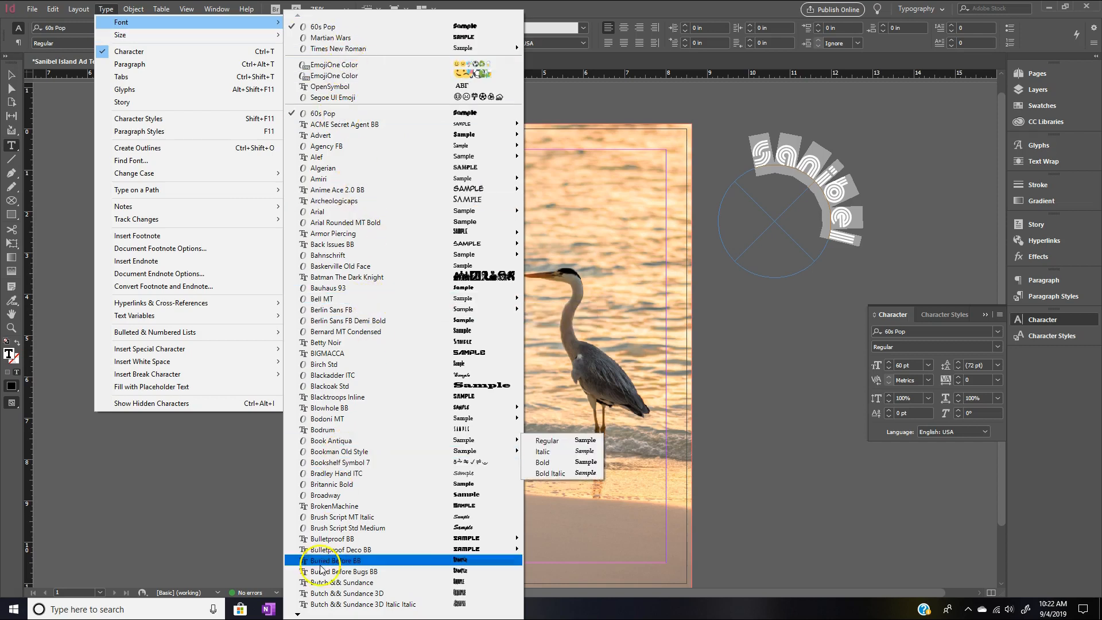
mouse_move(299, 613)
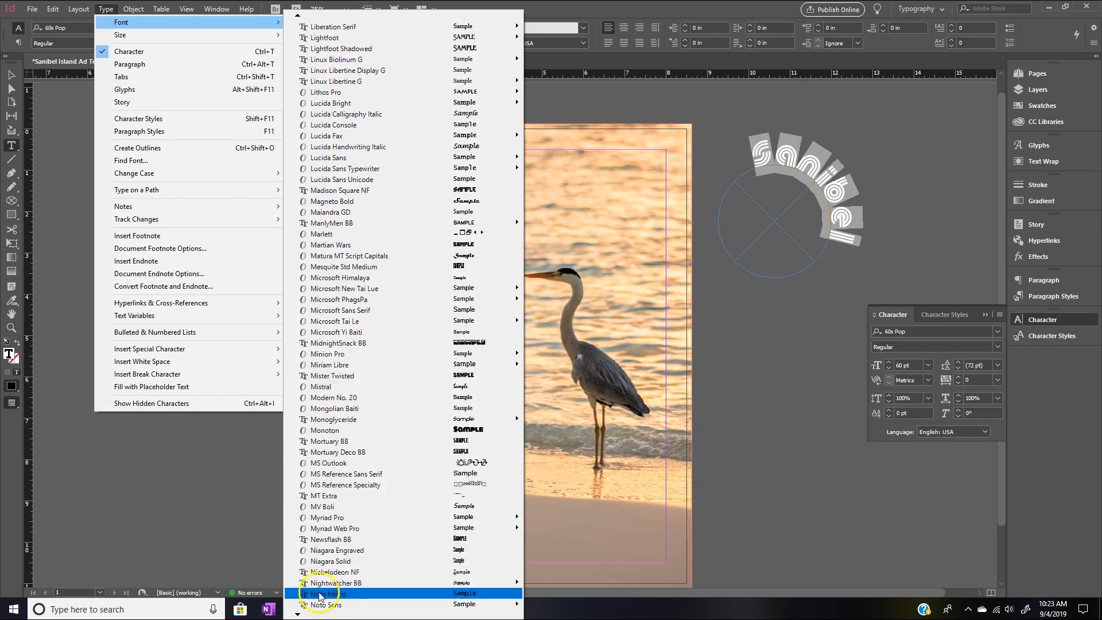
left_click(369, 431)
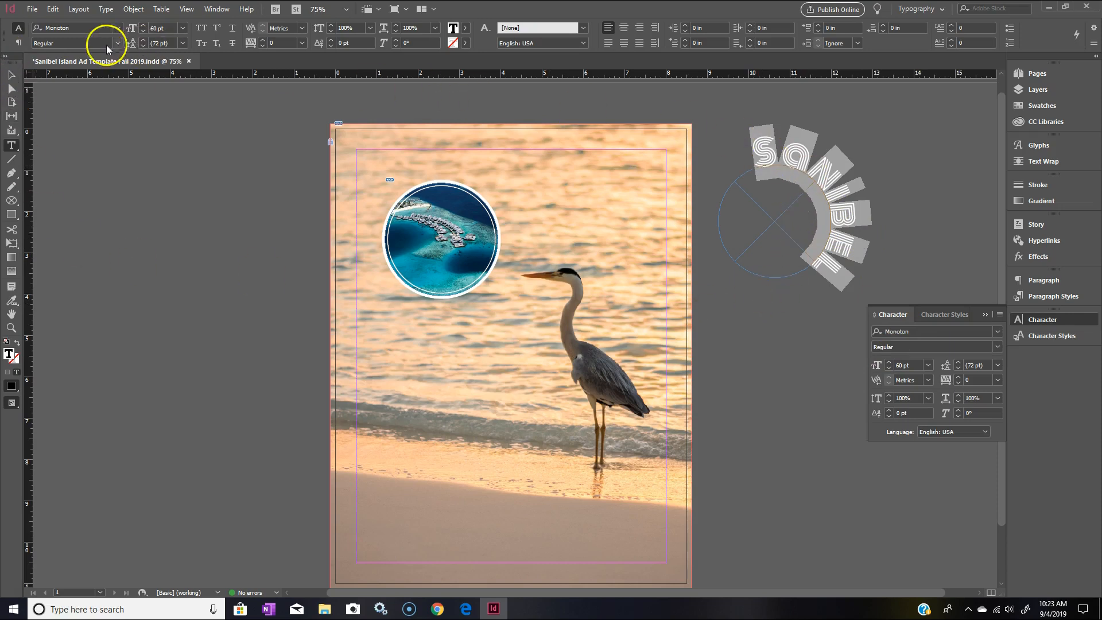
Step: Move the Sanibel circle back to the page's upper-left edge, at about X -3.08 in, Y 2.49 in, and rotate it to about 58.5°
left_click(10, 74)
left_click_drag(808, 162, 298, 106)
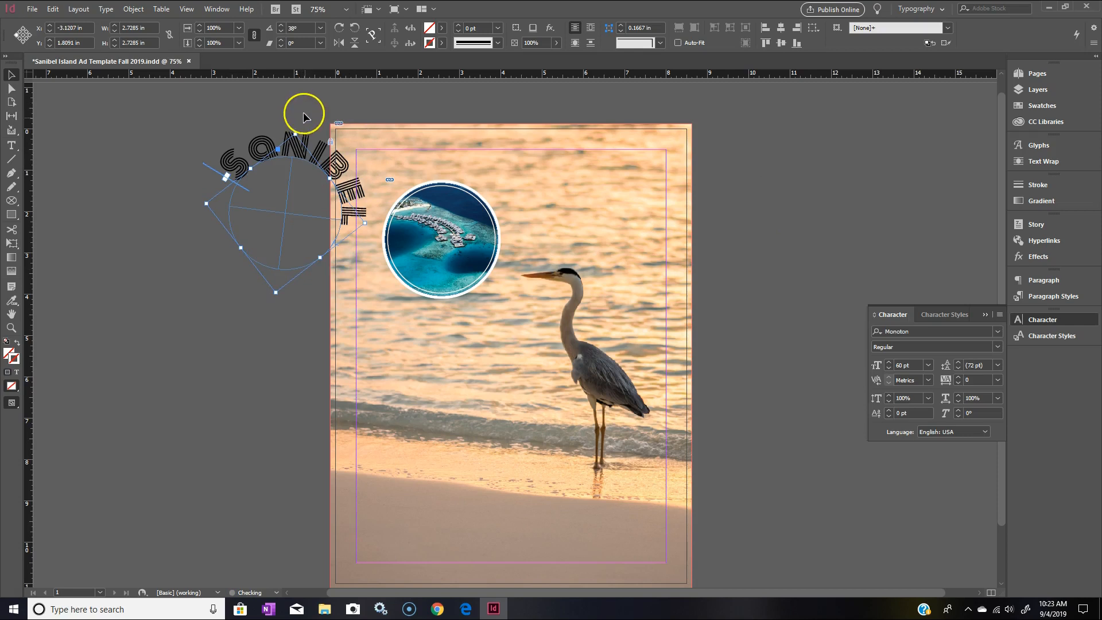
left_click_drag(289, 120, 265, 106)
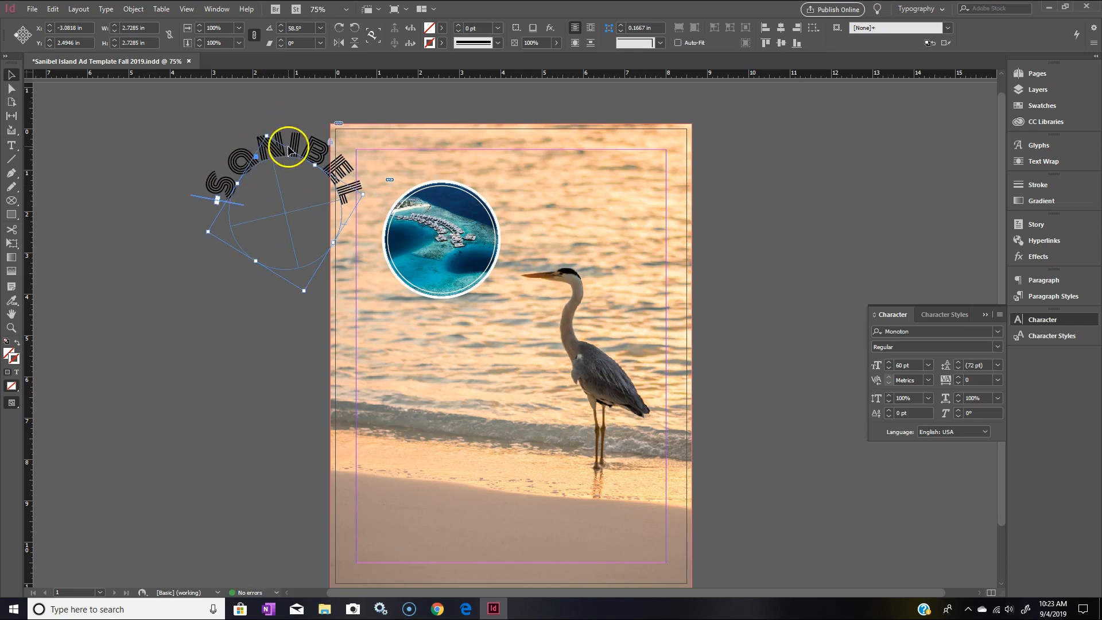
Step: Select the whole curved Sanibel text and set its fill color to [Paper]
left_click(283, 165)
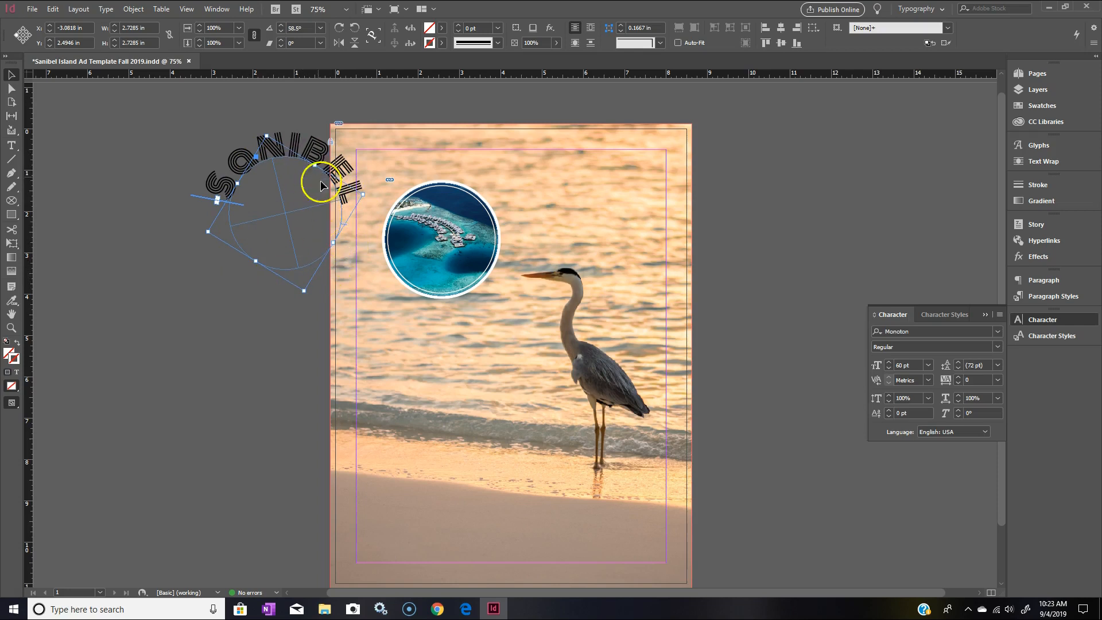
left_click(306, 152)
double_click(294, 148)
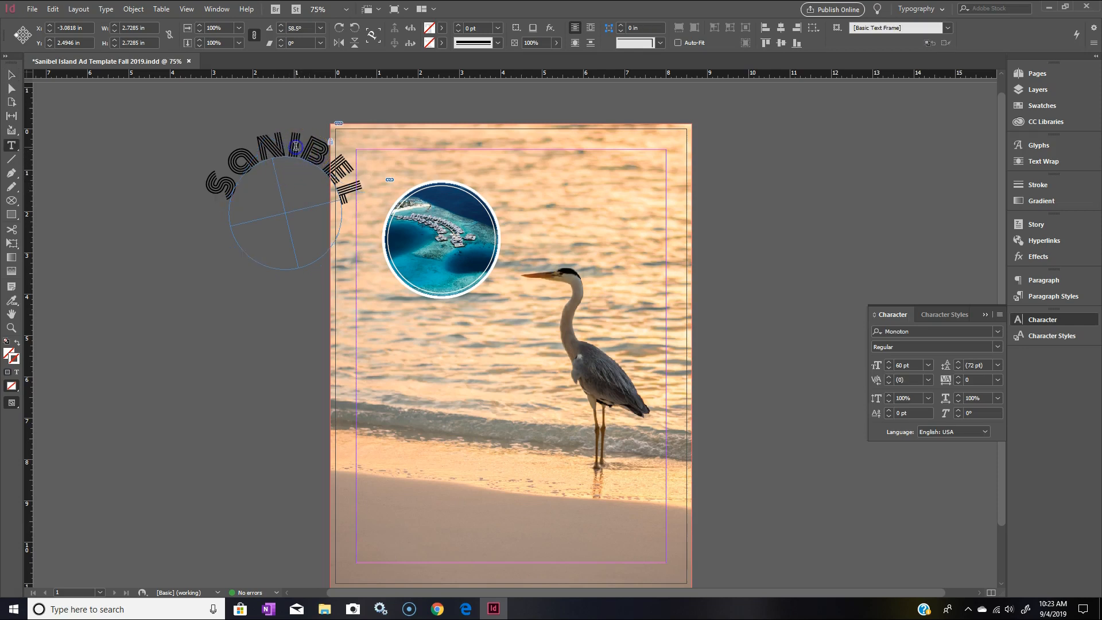
double_click(256, 165)
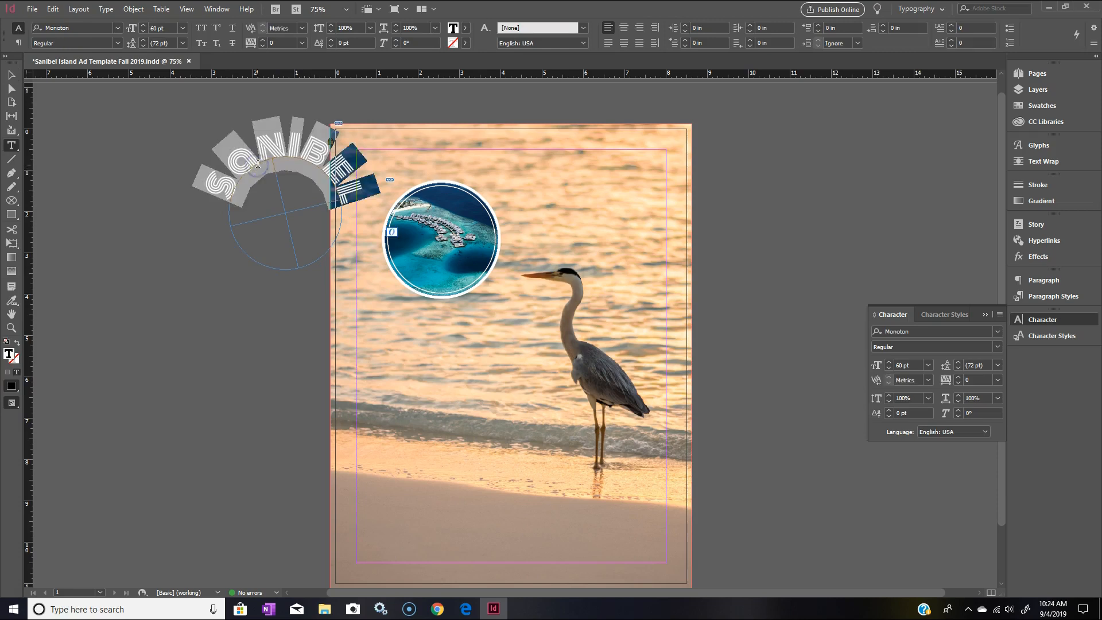
left_click(466, 29)
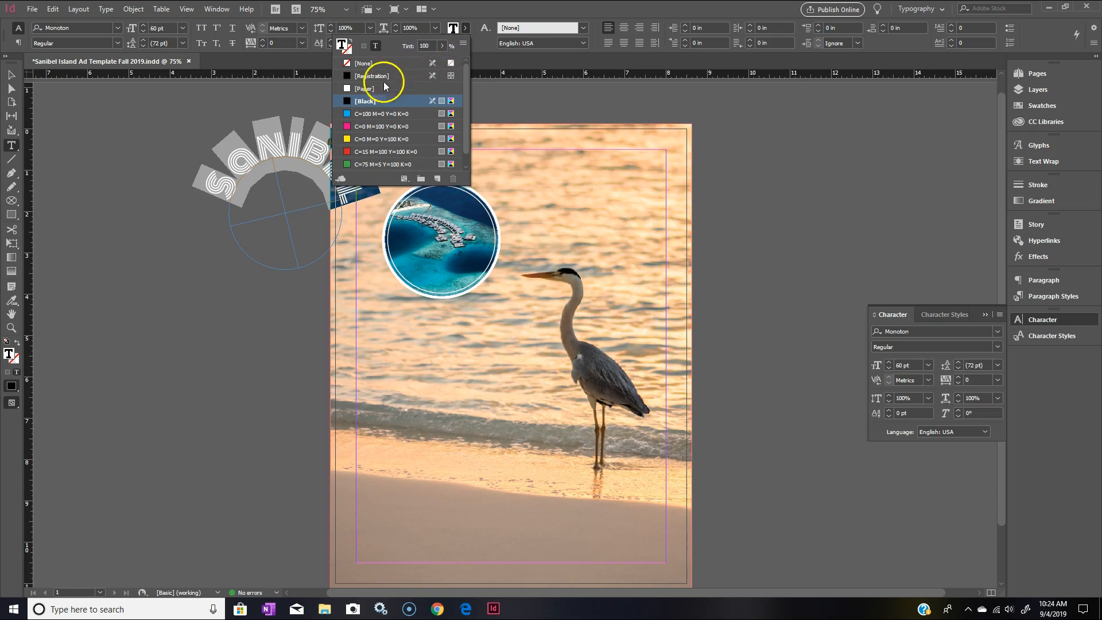
left_click(367, 88)
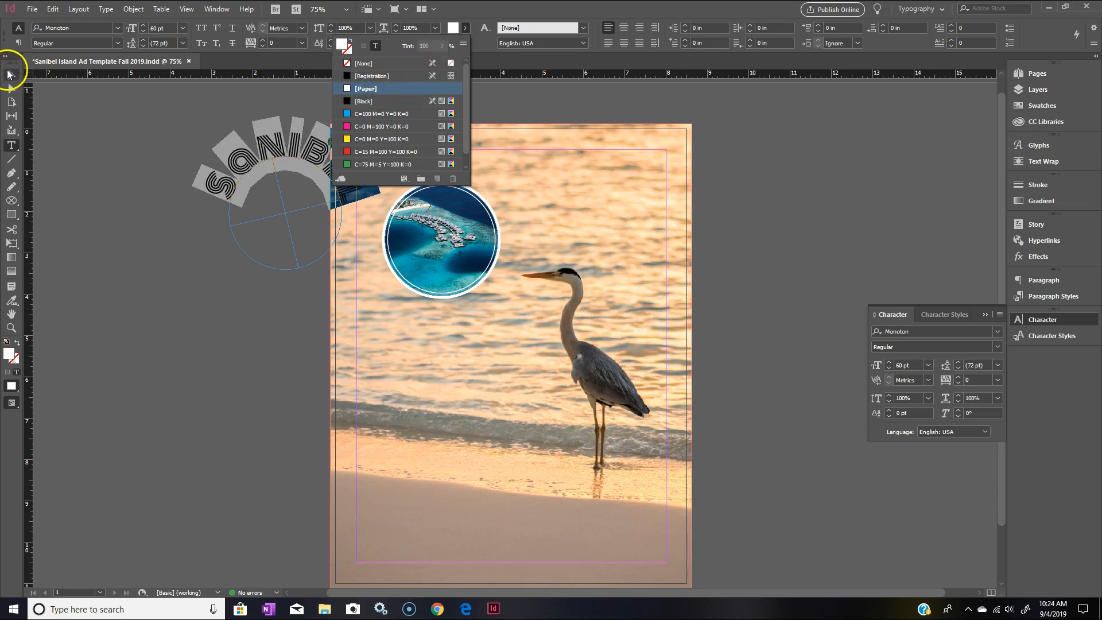
Step: Try the Sanibel text circle around the aerial photo, and move it back to the pasteboard at about X -4.58 in, Y 1.59 in
left_click(11, 75)
left_click_drag(313, 151, 470, 172)
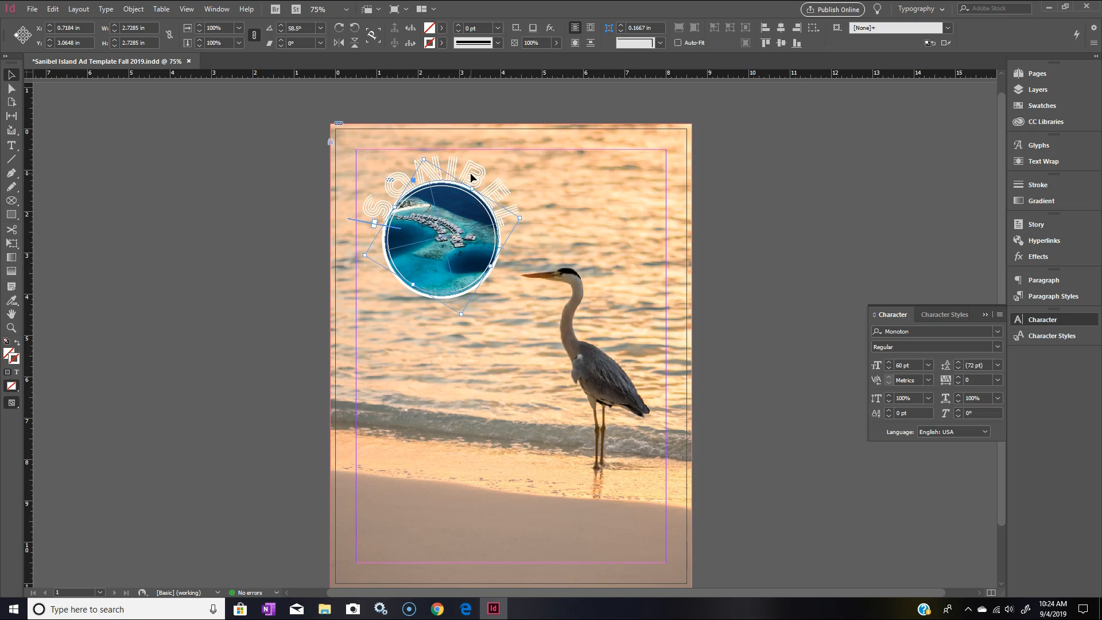
left_click_drag(470, 172, 250, 111)
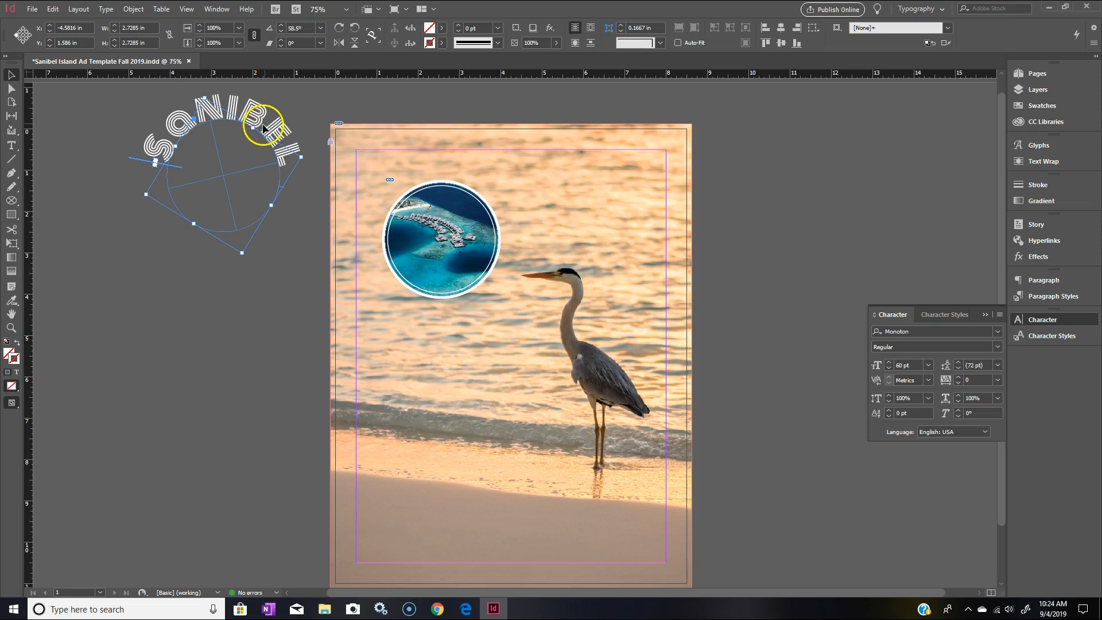
Step: Copy and paste the Sanibel text circle and place the duplicate on the pasteboard below the original
left_click(52, 8)
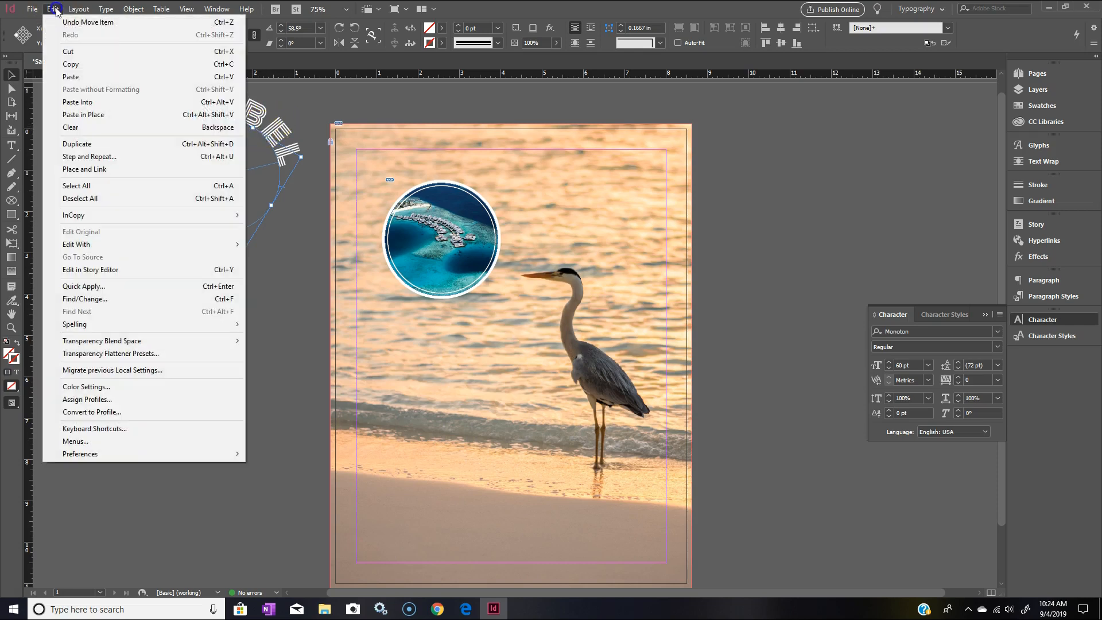
left_click(70, 64)
left_click(52, 9)
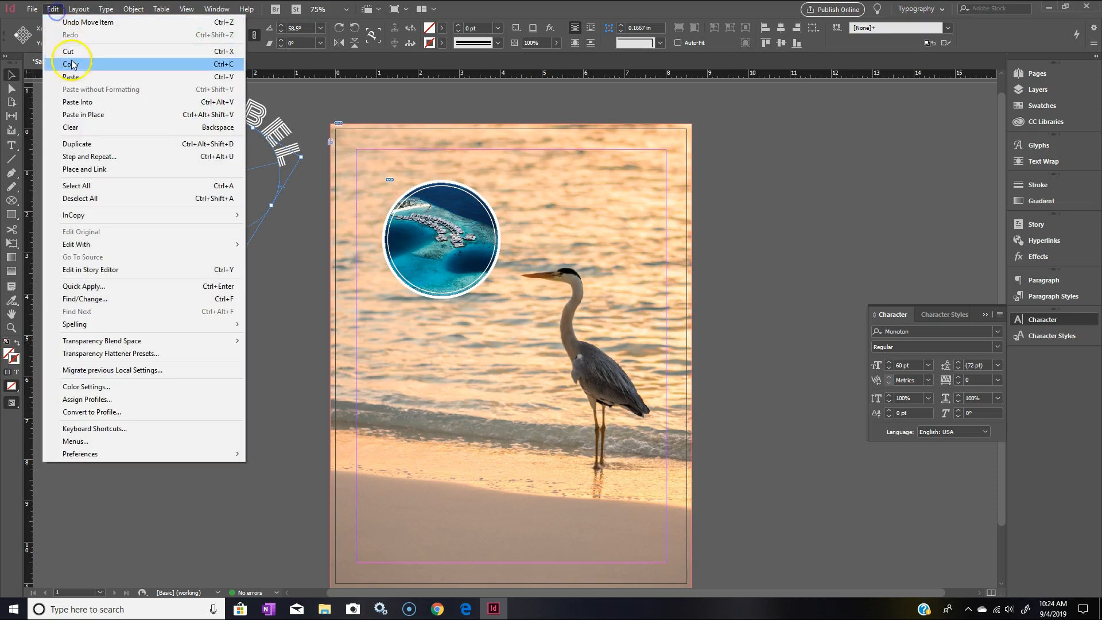
left_click(71, 76)
left_click_drag(535, 273, 251, 289)
Step: Replace the text on the duplicated circle with ISLAND
key("t")
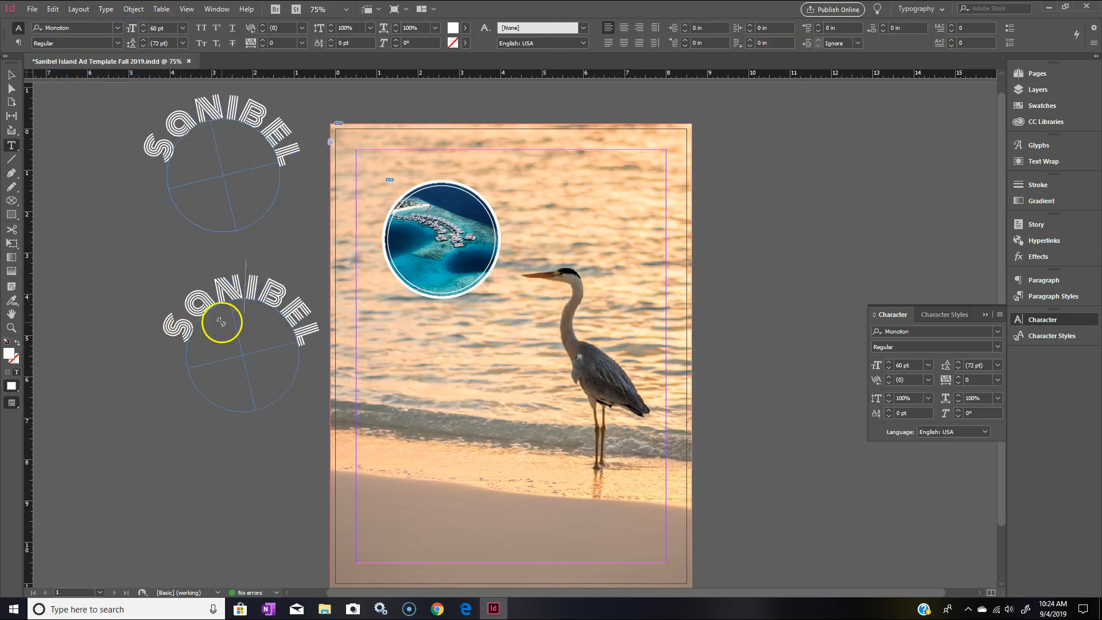
triple_click(234, 288)
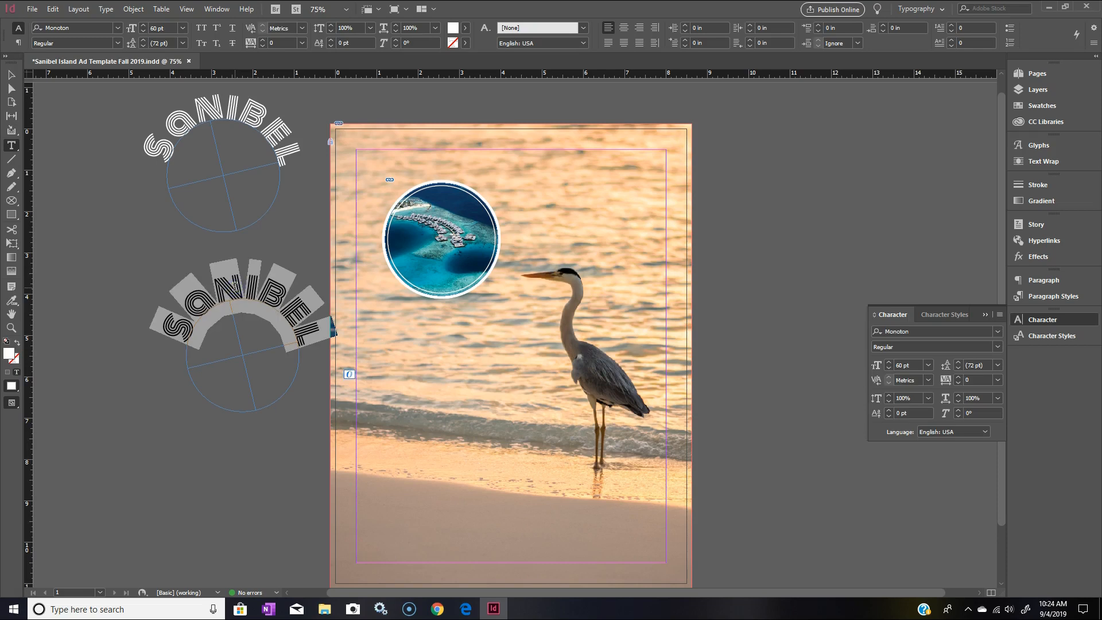
key("BackSpace")
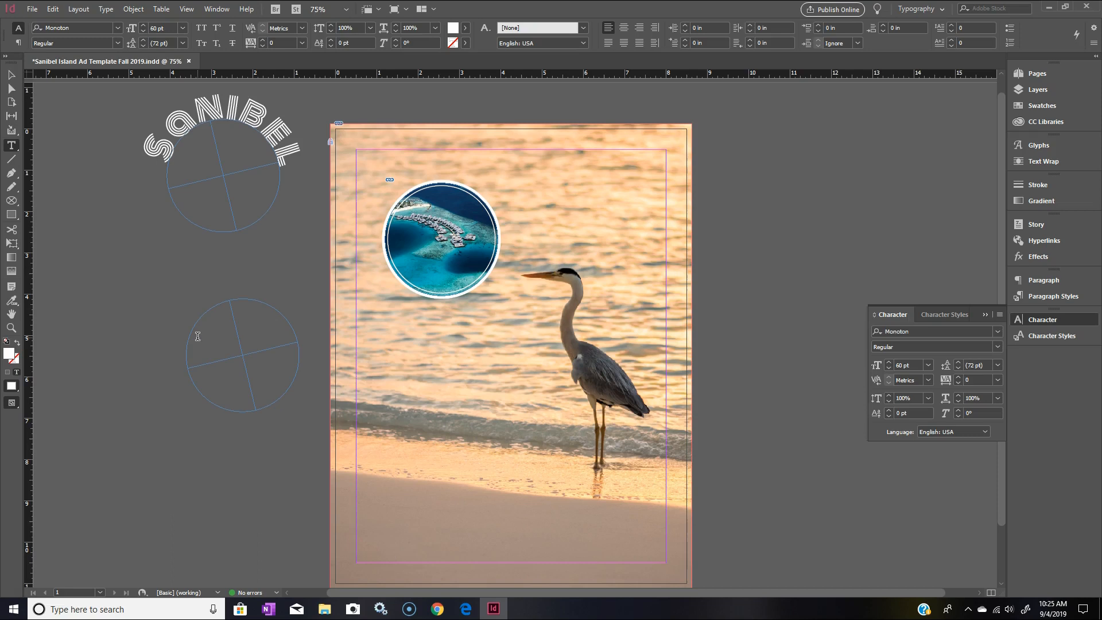
left_click(197, 336)
type("ISLAND")
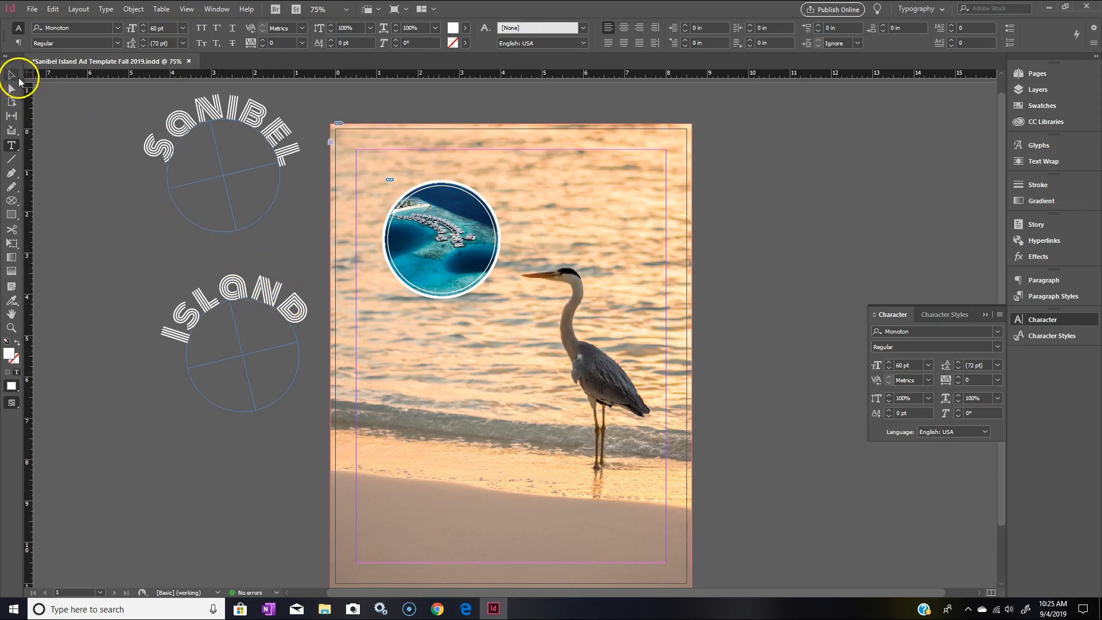
Step: Rotate the ISLAND circle to about -136.25° and enlarge it to about 3.61 in wide and high
left_click(12, 76)
left_click_drag(256, 290, 234, 257)
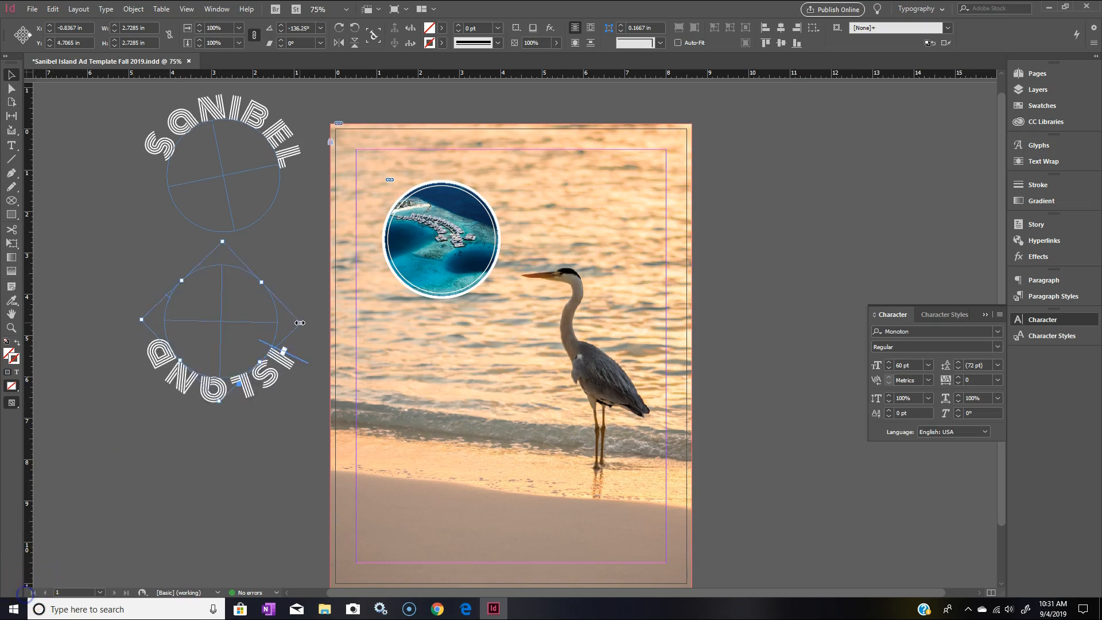
left_click_drag(299, 323, 348, 324)
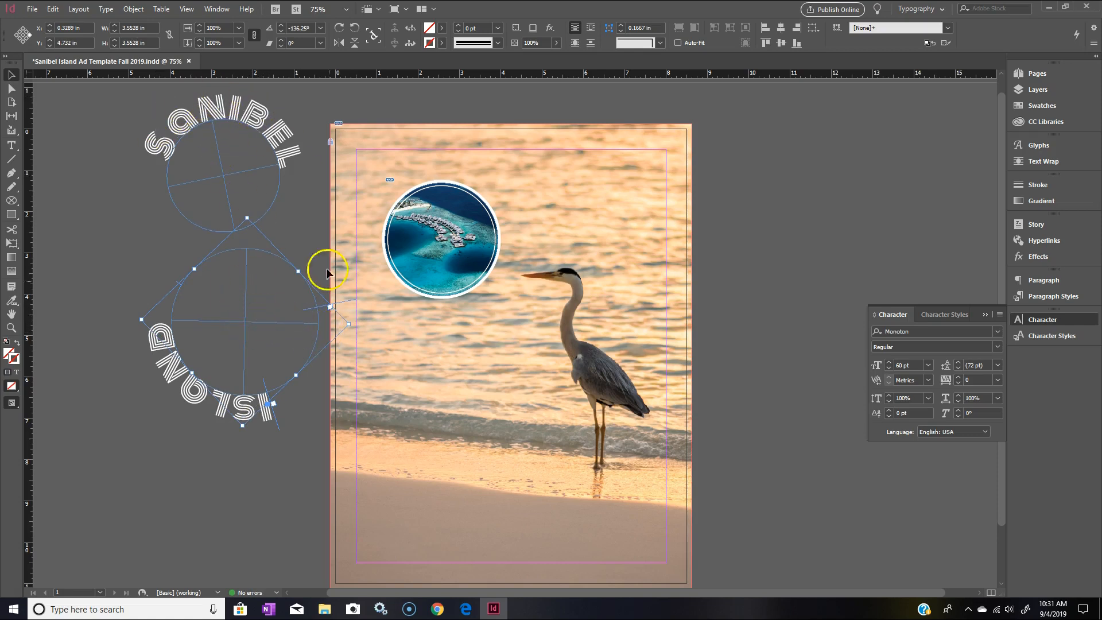
left_click_drag(347, 325, 349, 325)
Step: Move the ISLAND circle around the Sanibel circle and enlarge it to about 3.79 in wide and high
left_click_drag(245, 324, 219, 173)
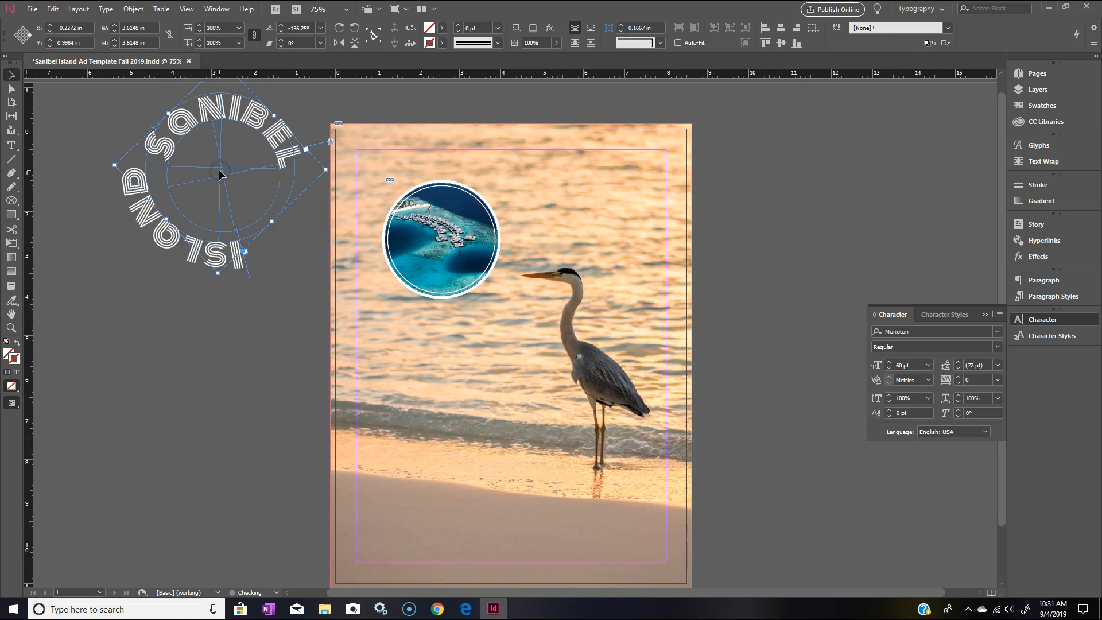
left_click_drag(325, 170, 331, 170)
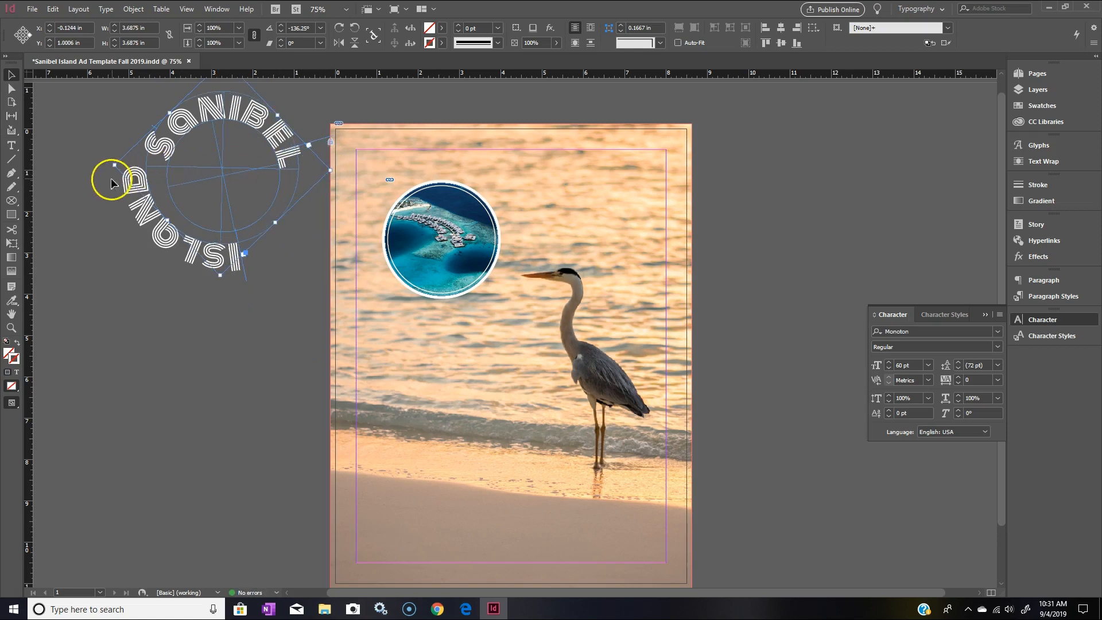
left_click_drag(117, 167, 109, 165)
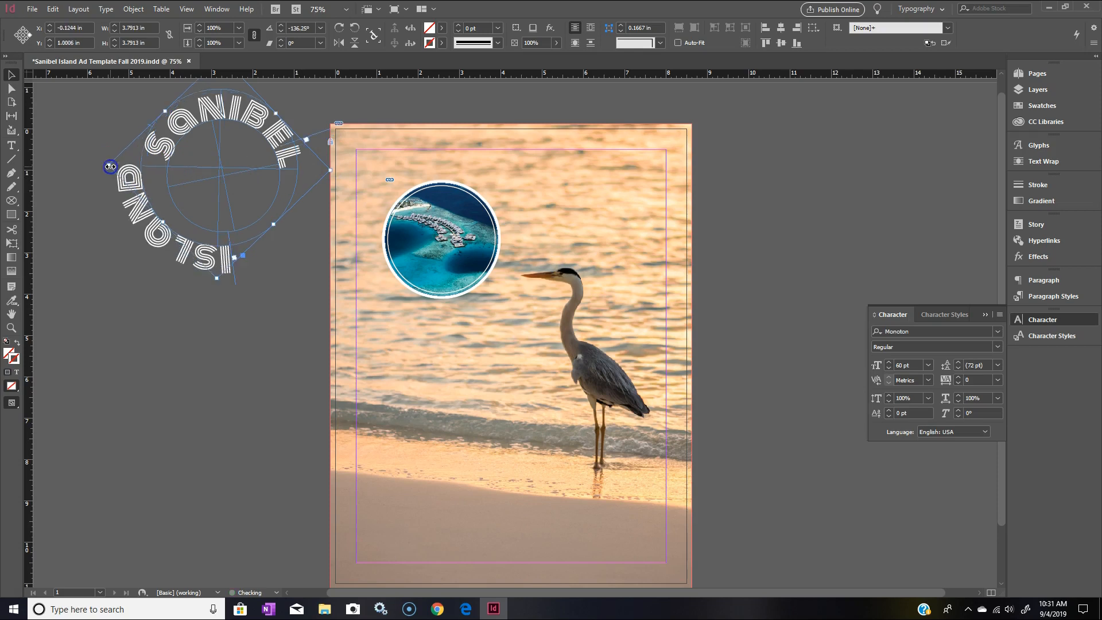
Step: Rotate the Sanibel circle to about 56.5° and move the ISLAND circle below it, to about X -0.11 in, Y 4.75 in
left_click(304, 202)
left_click_drag(303, 202, 298, 194)
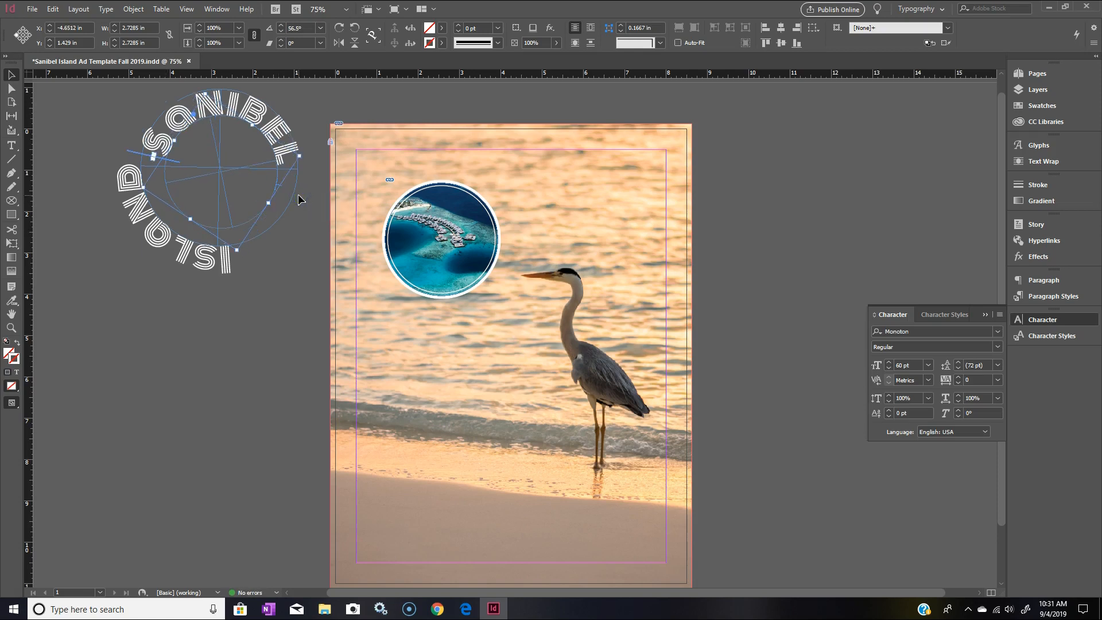
left_click_drag(170, 236, 183, 360)
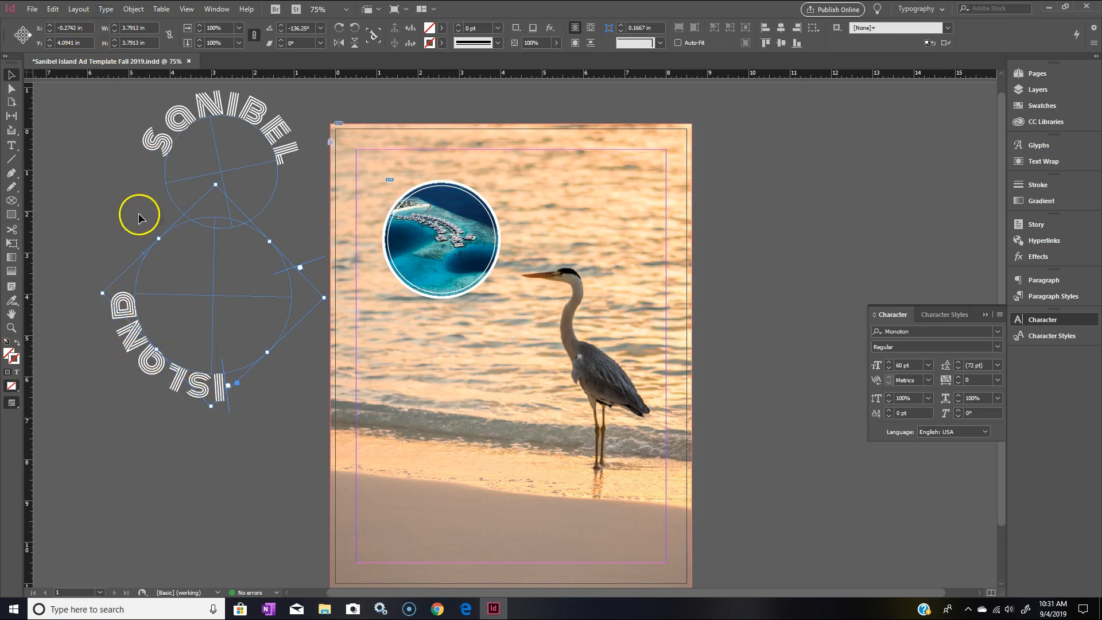
left_click_drag(212, 300, 220, 327)
Step: Flip the ISLAND text to the inside of its circle in the Type on a Path options
left_click(105, 9)
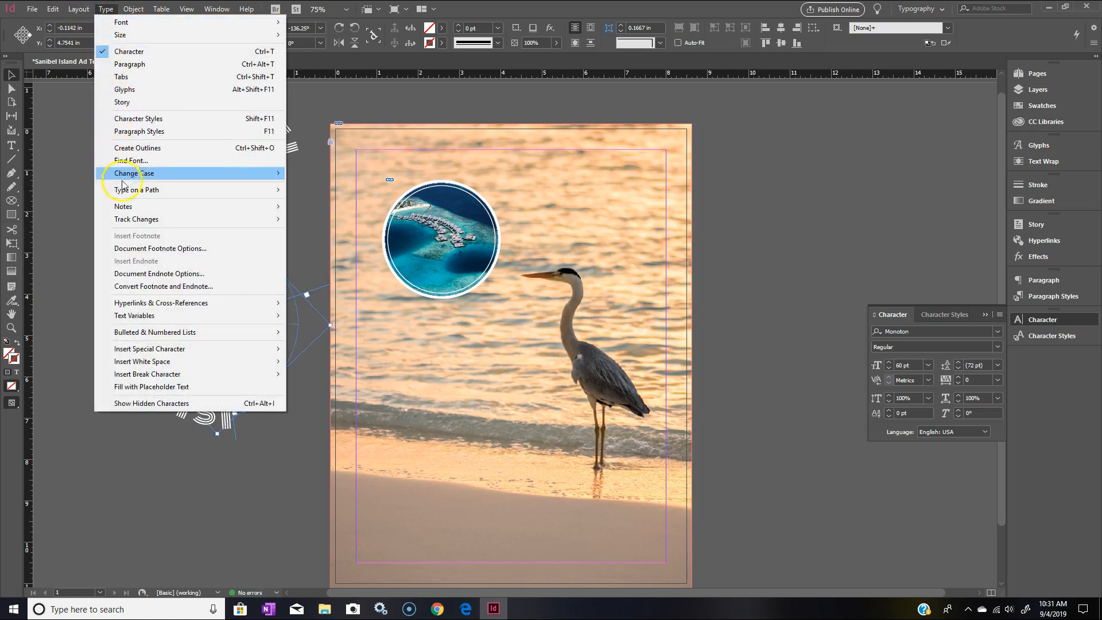
left_click(233, 190)
left_click(315, 191)
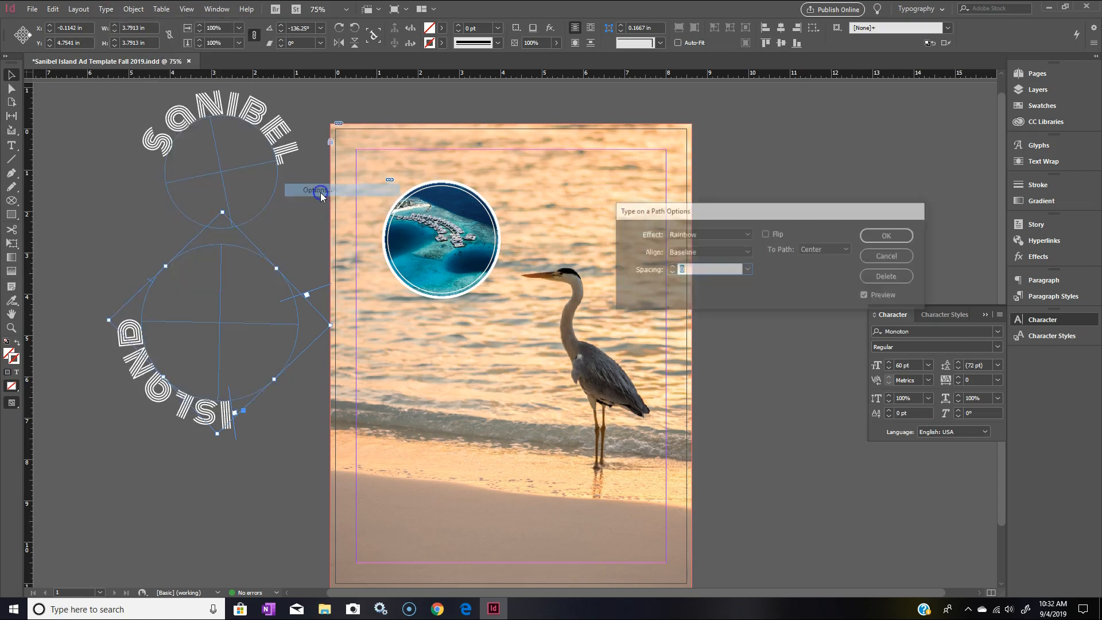
left_click(766, 235)
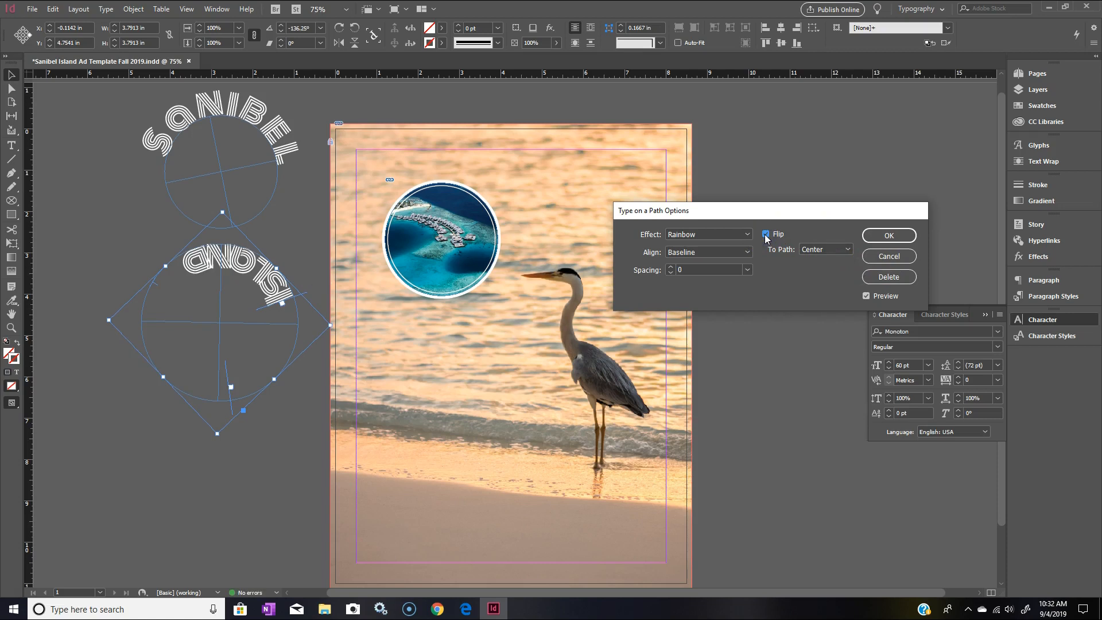
left_click_drag(217, 265, 283, 283)
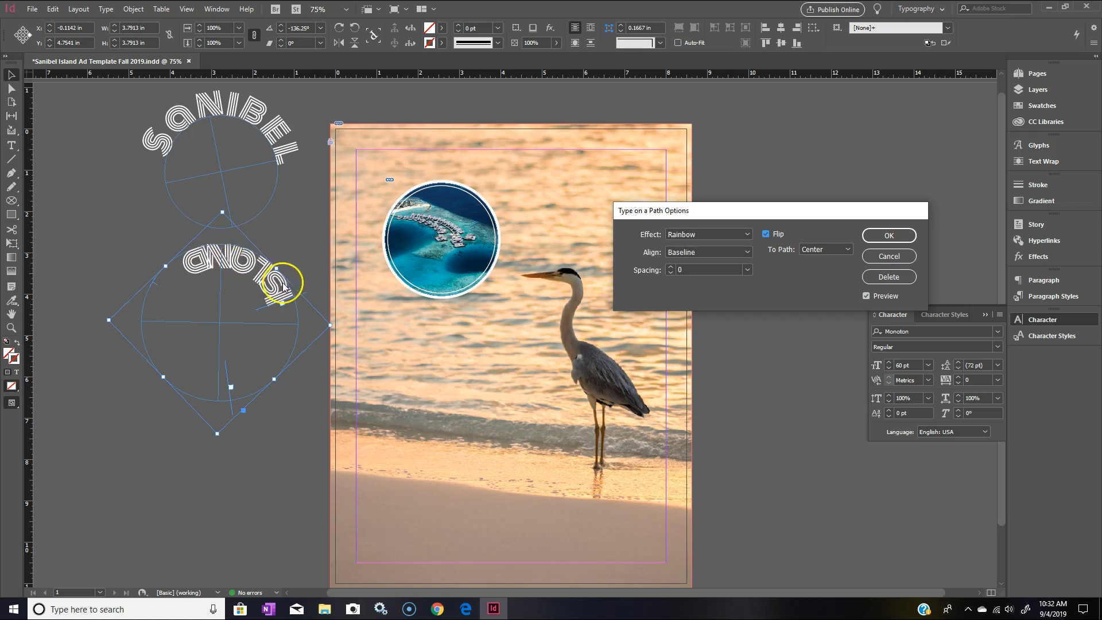
Step: Compare the Center and Ascender path alignments for the ISLAND text and apply Center
left_click(739, 266)
left_click(744, 253)
left_click(726, 273)
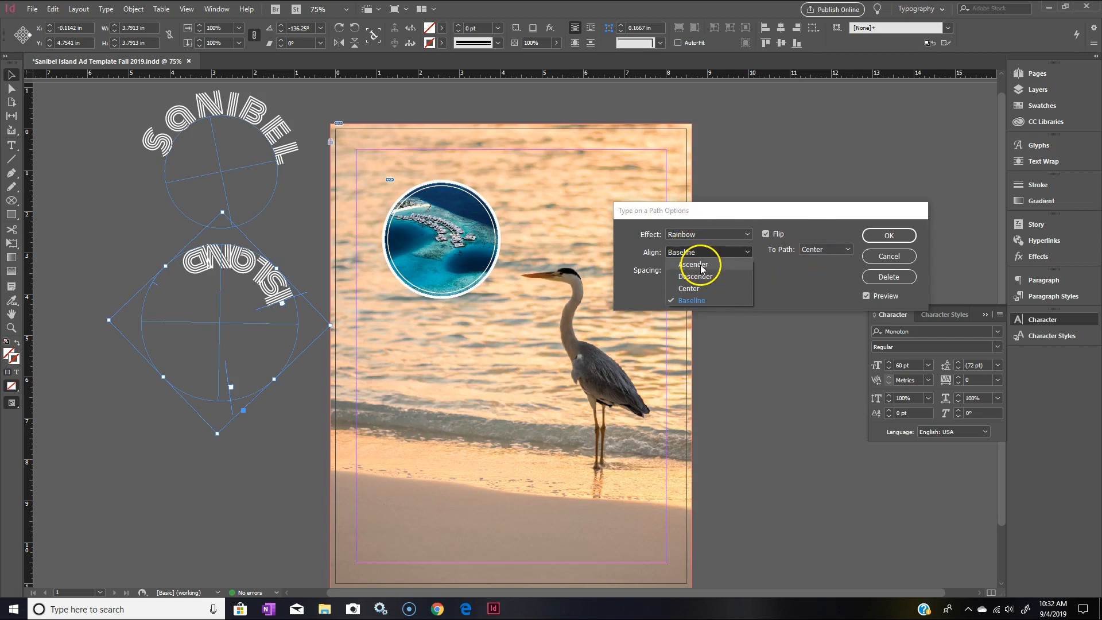
left_click(695, 288)
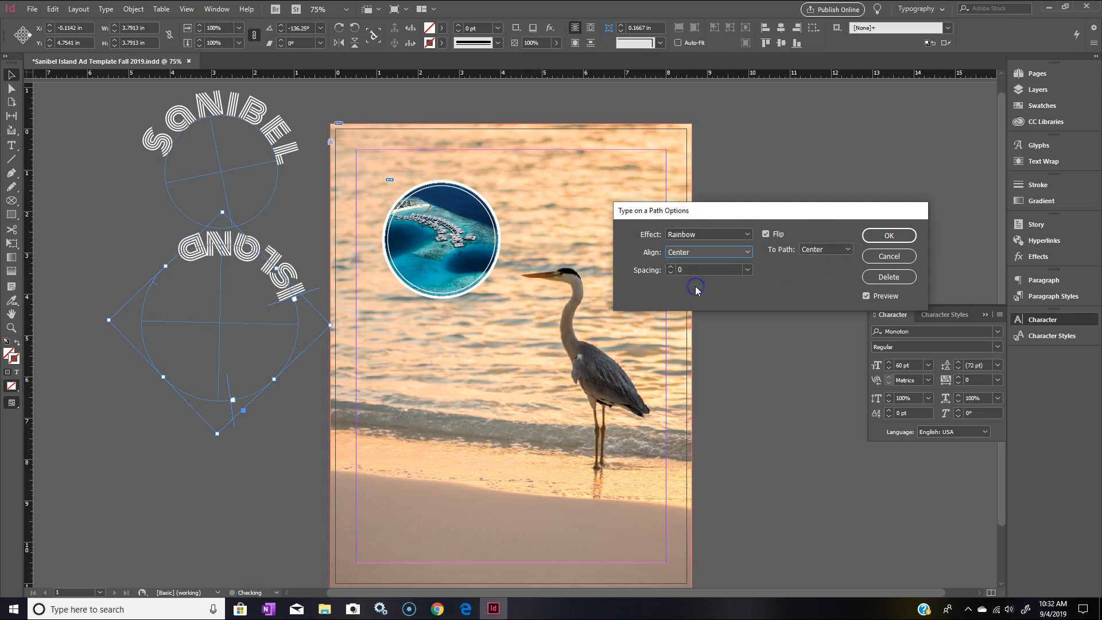
left_click(725, 251)
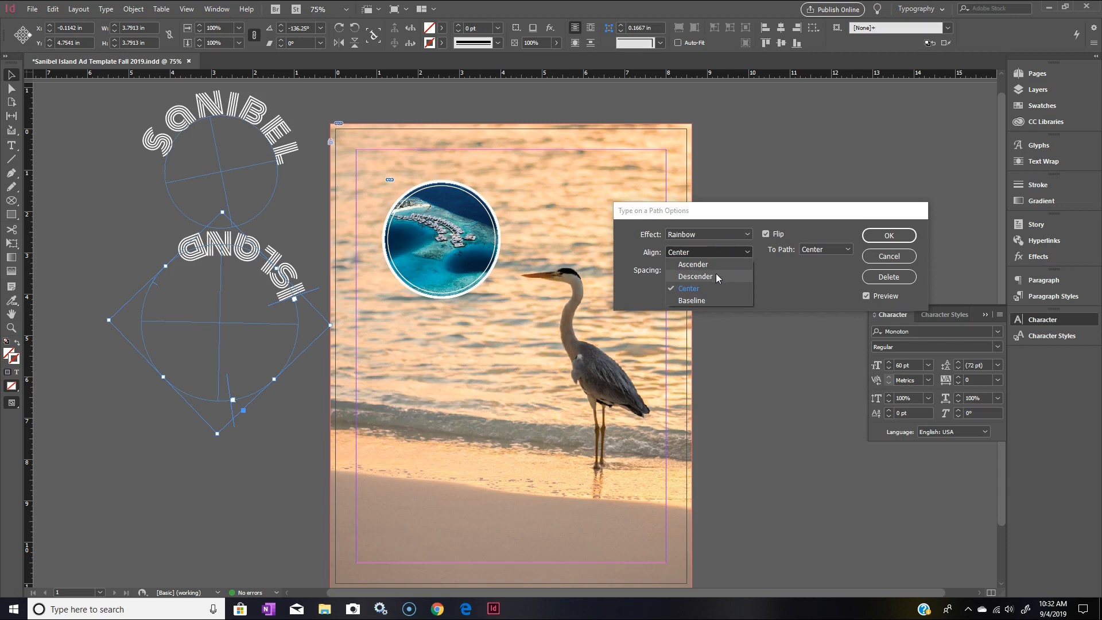
left_click(715, 264)
left_click(718, 252)
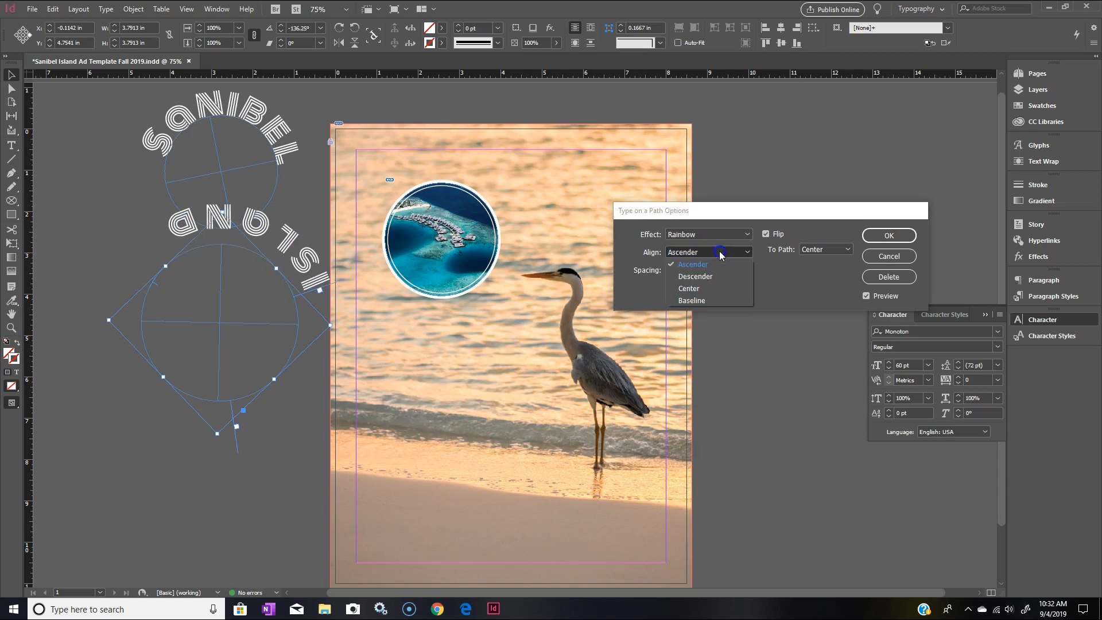
left_click(708, 288)
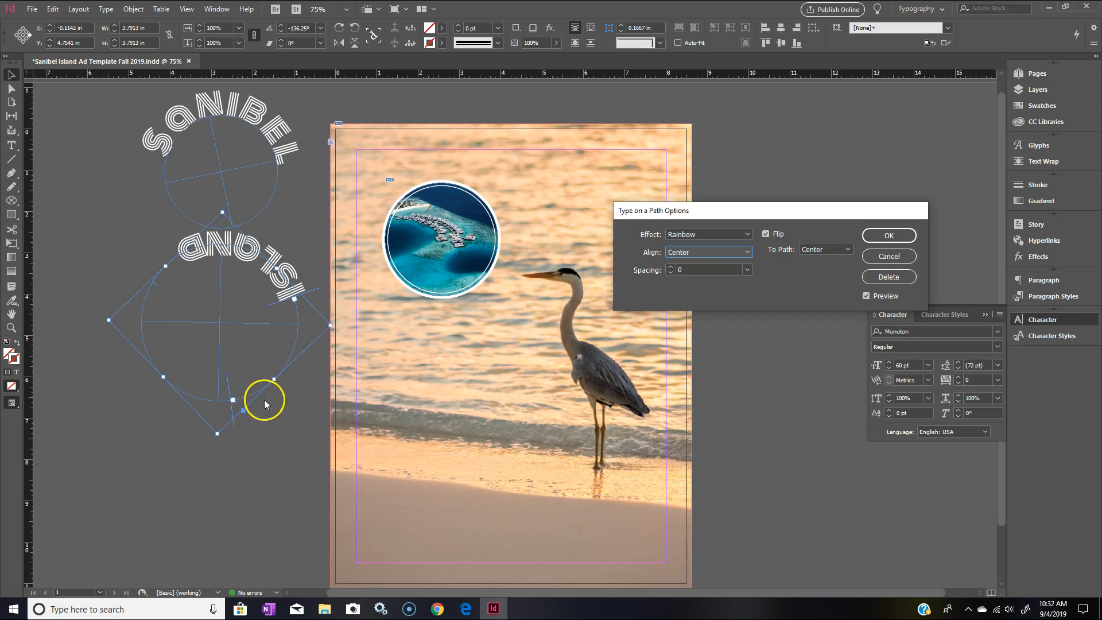
left_click(889, 235)
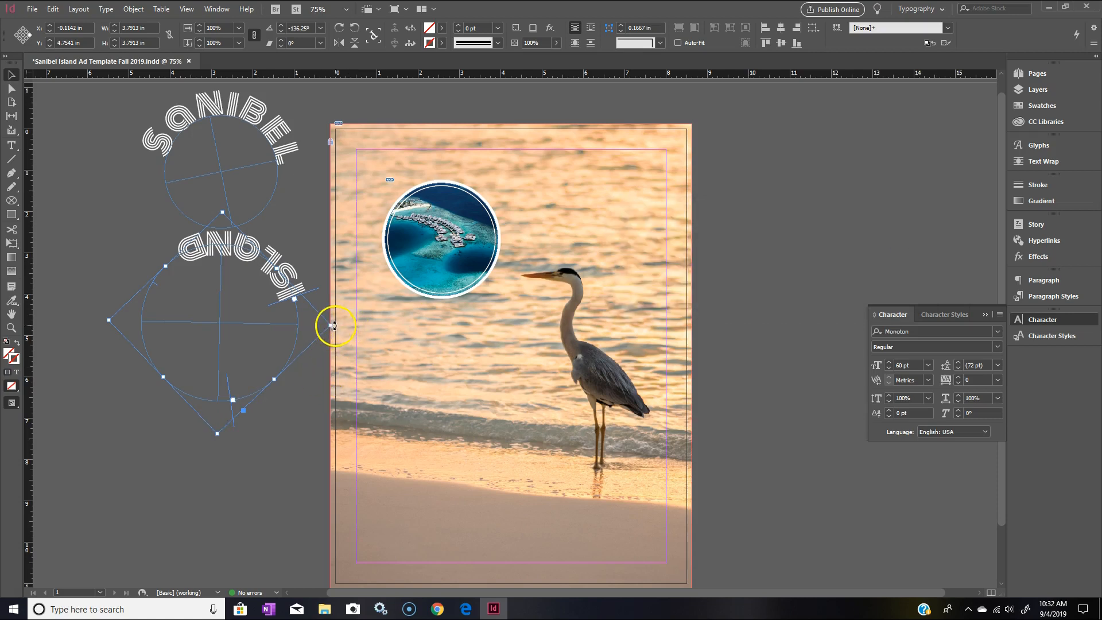
Step: Rotate the ISLAND circle to about 64.5° and move it around the Sanibel circle, to about X -5.36 in, Y 1.75 in
left_click_drag(335, 326, 301, 300)
left_click_drag(238, 315, 242, 193)
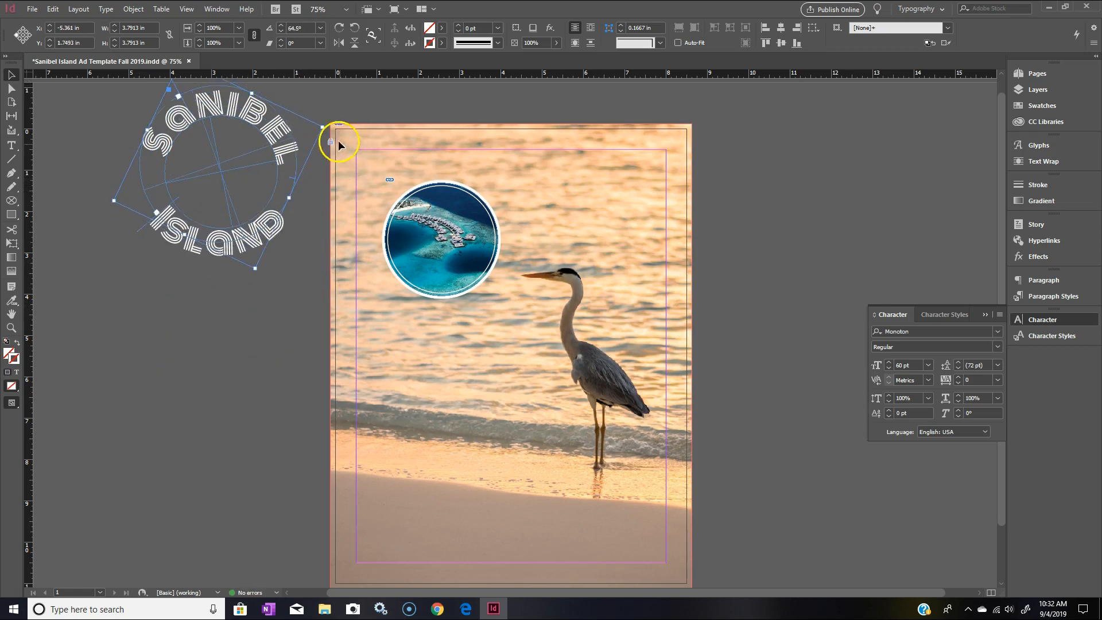
Step: Enlarge the ISLAND circle to about 3.99 by 4.08 in and nudge it to about X -5.50 in, Y 1.69 in
left_click_drag(322, 126, 337, 123)
left_click(264, 166)
left_click_drag(264, 166, 263, 160)
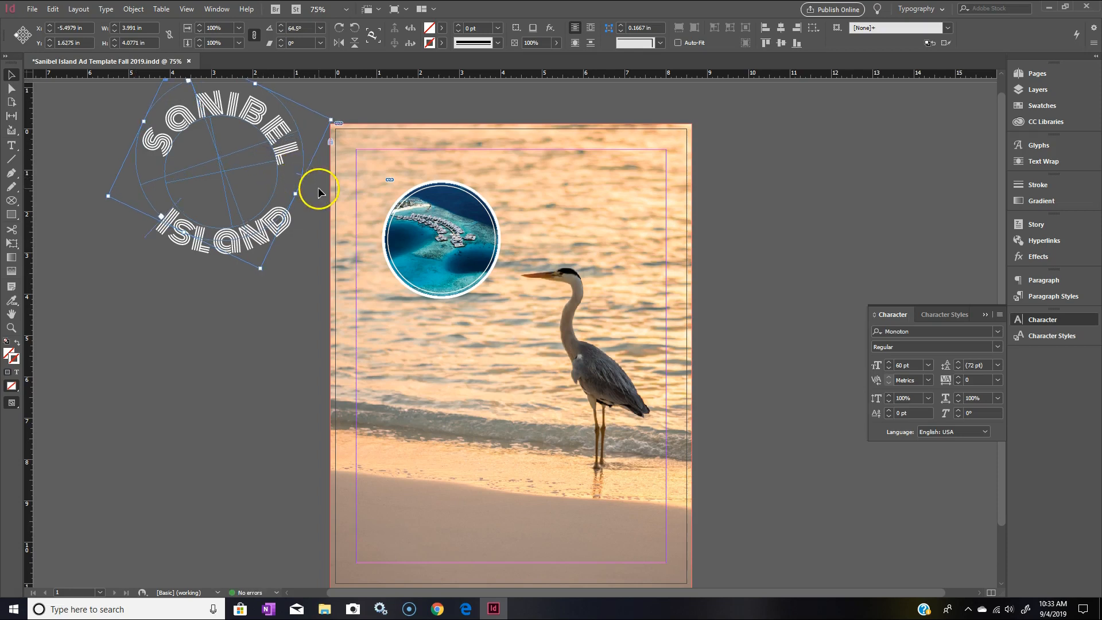
left_click_drag(261, 240, 258, 244)
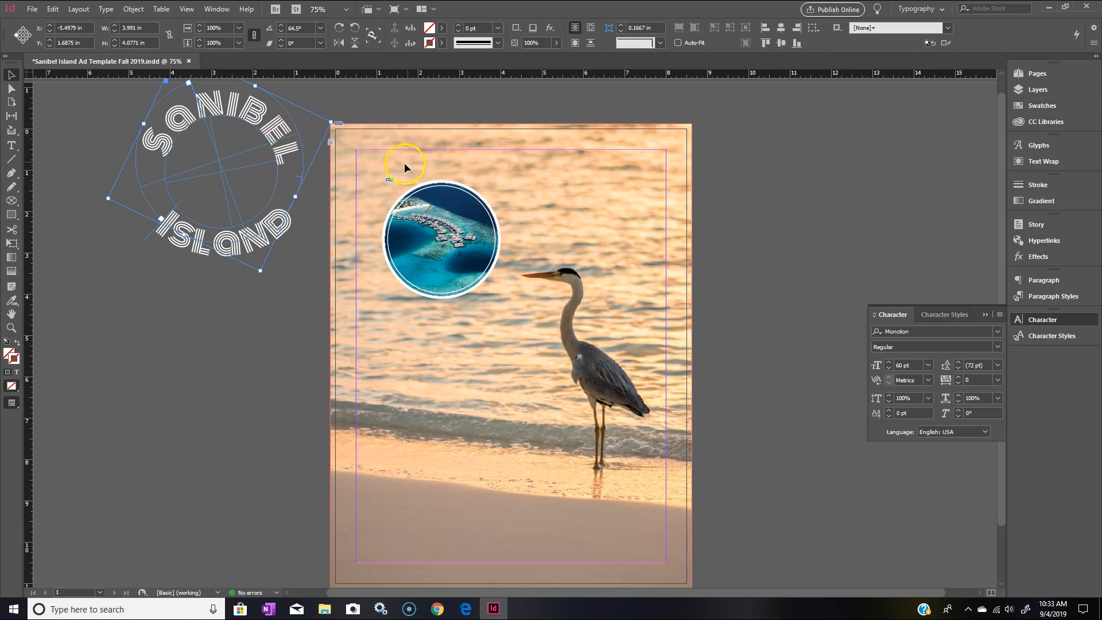
Step: Move the ISLAND circle clear below the SANIBEL circle and rotate the SANIBEL circle slightly counter-clockwise
left_click_drag(291, 133, 272, 273)
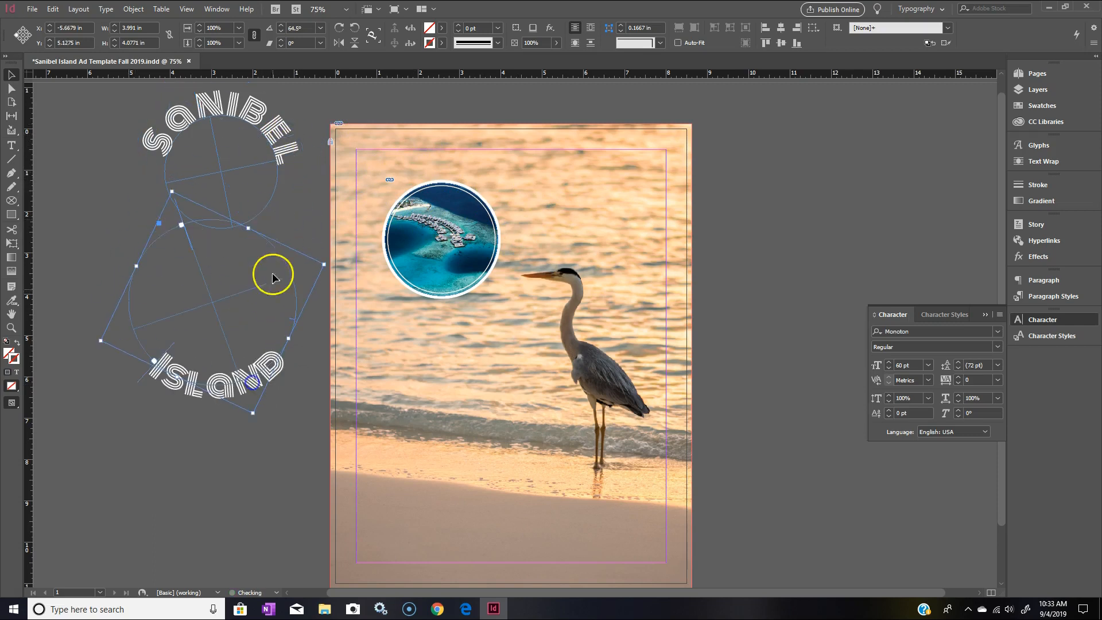
left_click(281, 138)
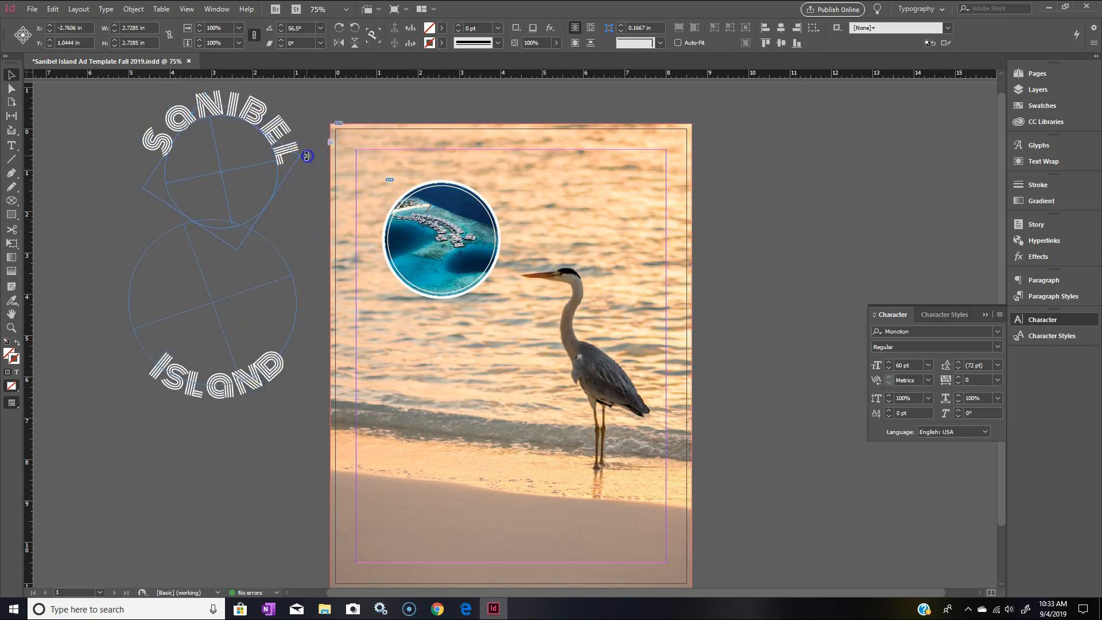
left_click_drag(307, 156, 312, 146)
Step: Rotate the ISLAND circle to about 75° and move it back around the SANIBEL circle, to about X -5.36 in, Y 1.92 in
left_click(249, 307)
left_click(327, 263)
left_click_drag(331, 265, 330, 250)
left_click_drag(249, 304, 264, 199)
left_click_drag(335, 103, 334, 100)
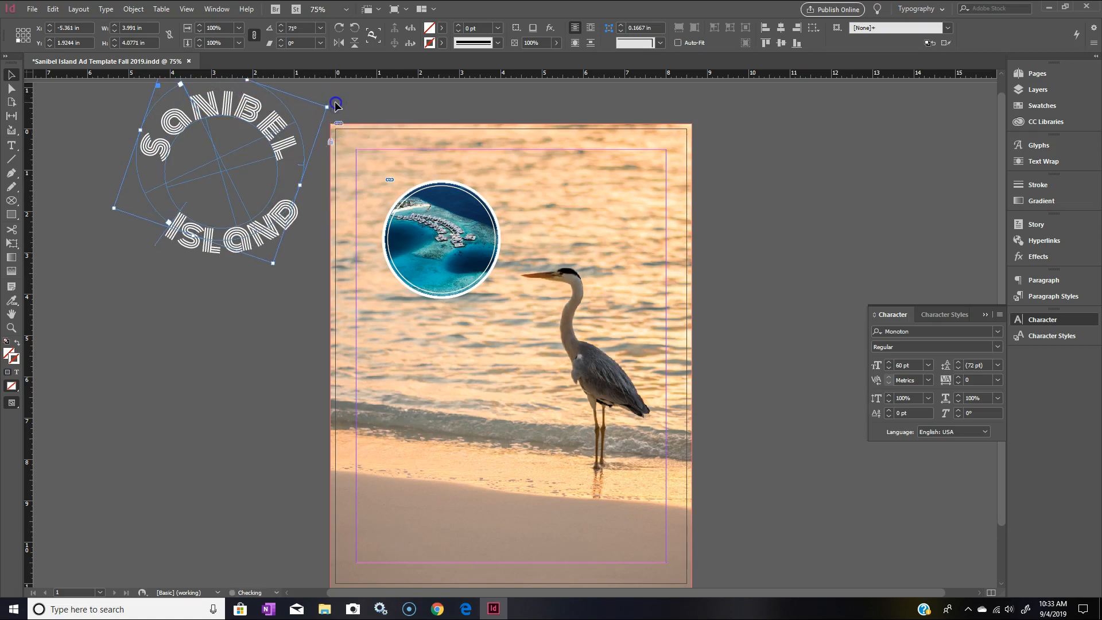
Step: Fine-tune the ISLAND circle's rotation to about 73.5° and its position to about X -5.42 in, Y 2.09 in
left_click(335, 103)
left_click(268, 151)
left_click_drag(276, 271, 283, 264)
left_click_drag(262, 223, 258, 222)
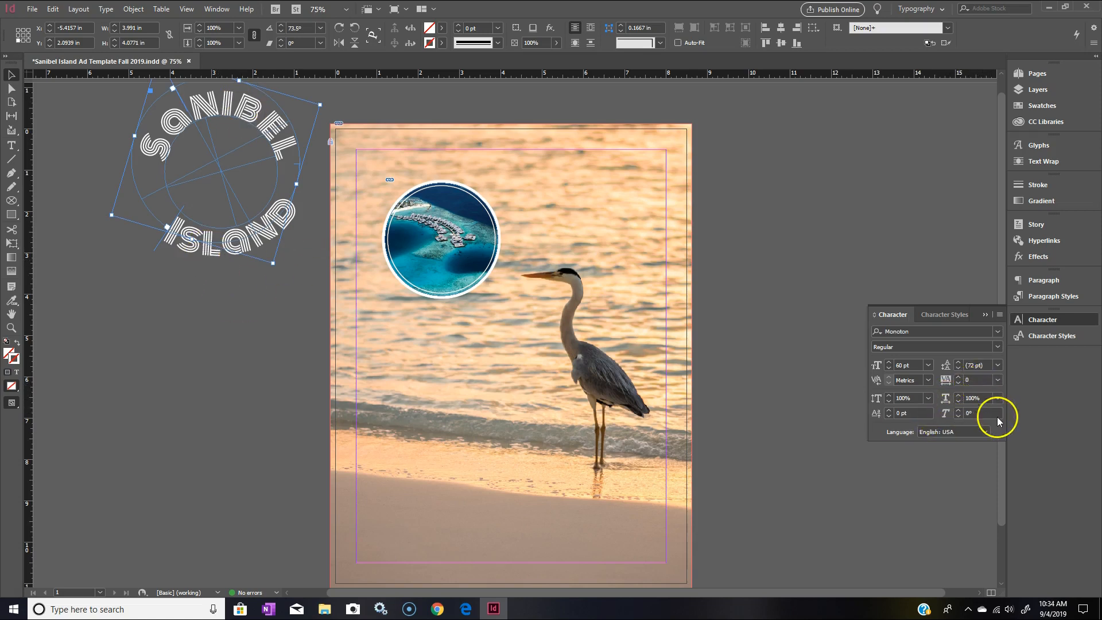
Step: Set the kerning of the ISLAND text to Optical
left_click(928, 380)
left_click(917, 393)
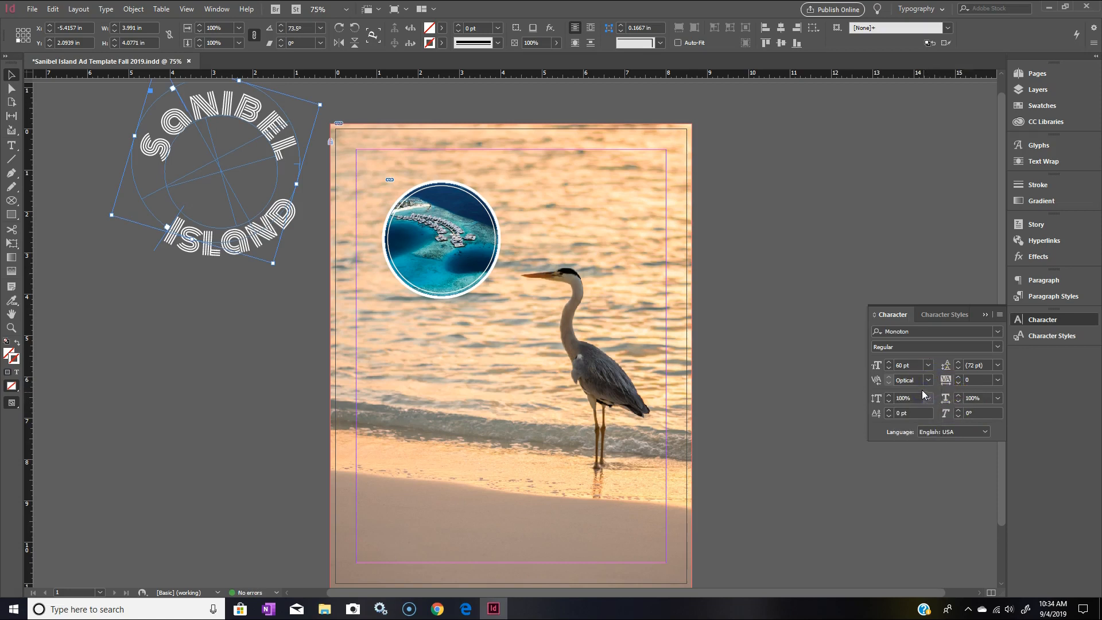
left_click(928, 380)
left_click(928, 380)
Step: Increase the tracking of the ISLAND text to 90
left_click(957, 377)
left_click(956, 377)
left_click(957, 377)
left_click(957, 377)
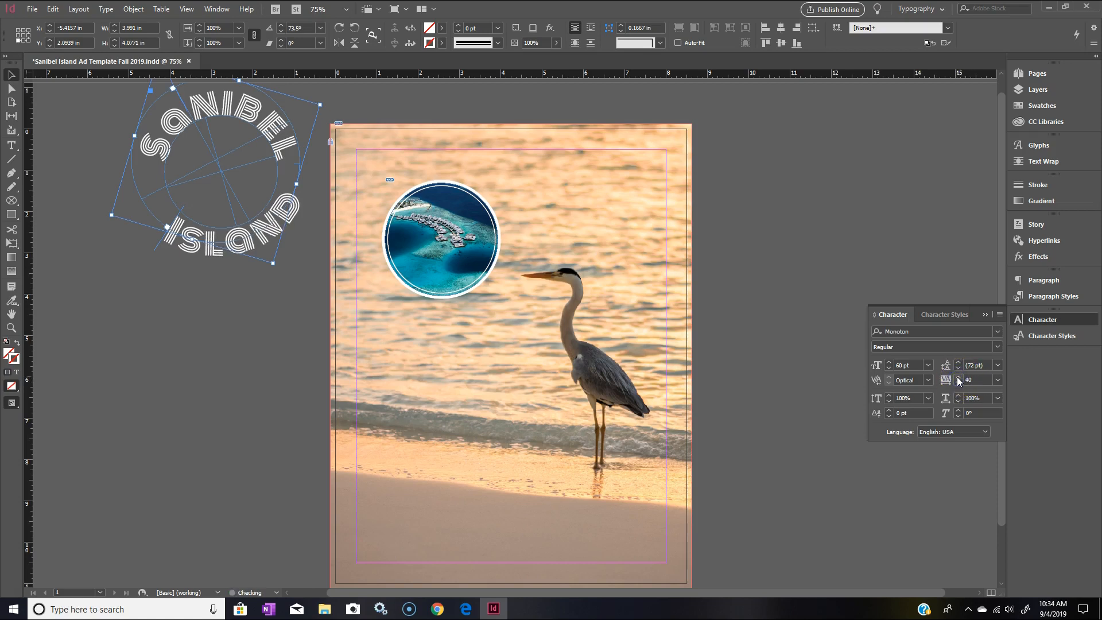
left_click(957, 377)
left_click(957, 377)
left_click(956, 377)
left_click(957, 376)
left_click(957, 377)
Step: Rotate the ISLAND circle clockwise to balance the widened word under SANIBEL, and shrink the circle to about 3.92 by 4.01 in
left_click_drag(323, 101, 330, 113)
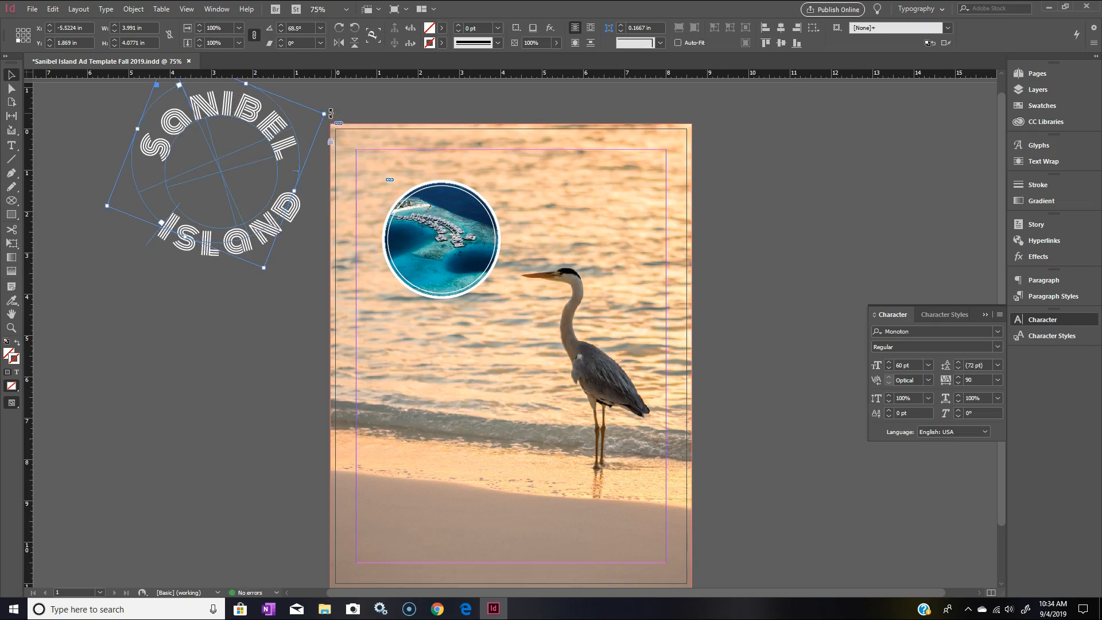
left_click_drag(200, 243, 199, 241)
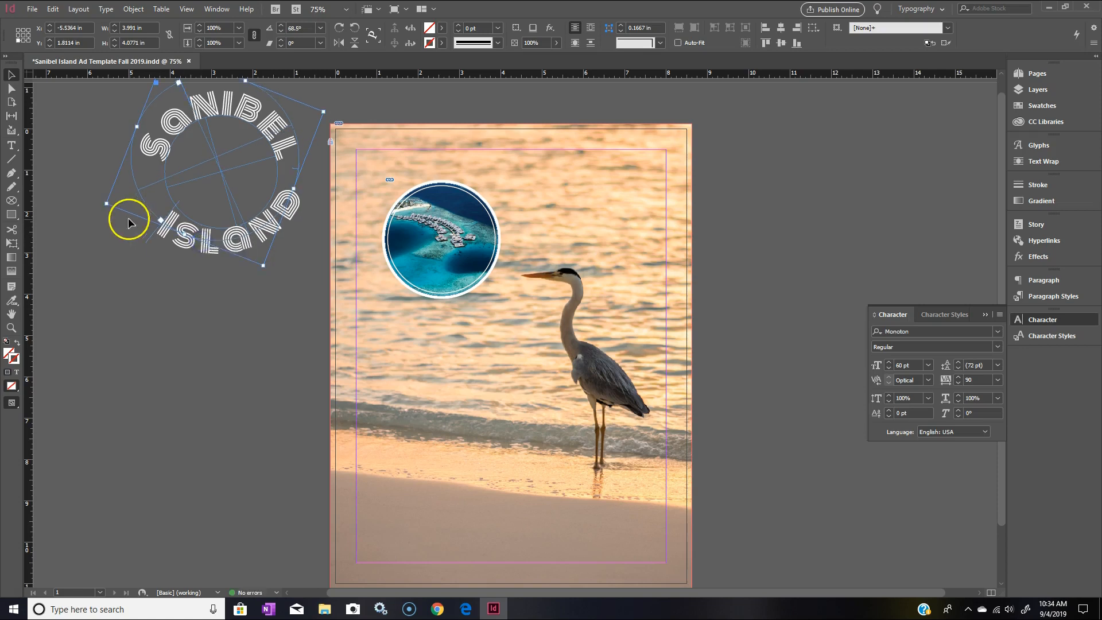
left_click_drag(107, 204, 115, 204)
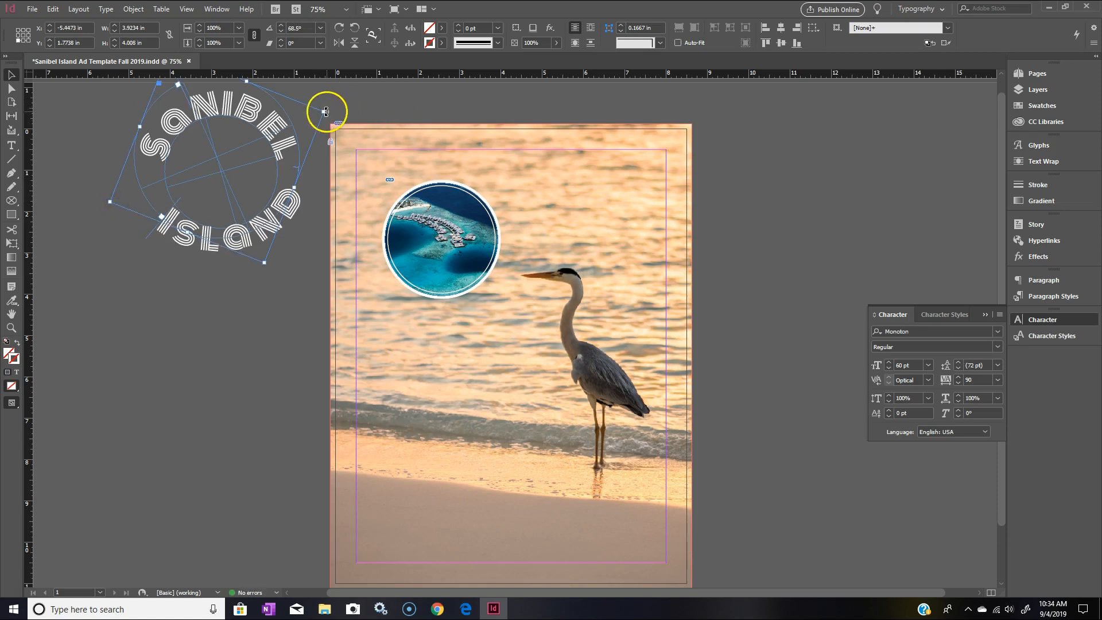
left_click_drag(323, 111, 320, 119)
left_click(423, 98)
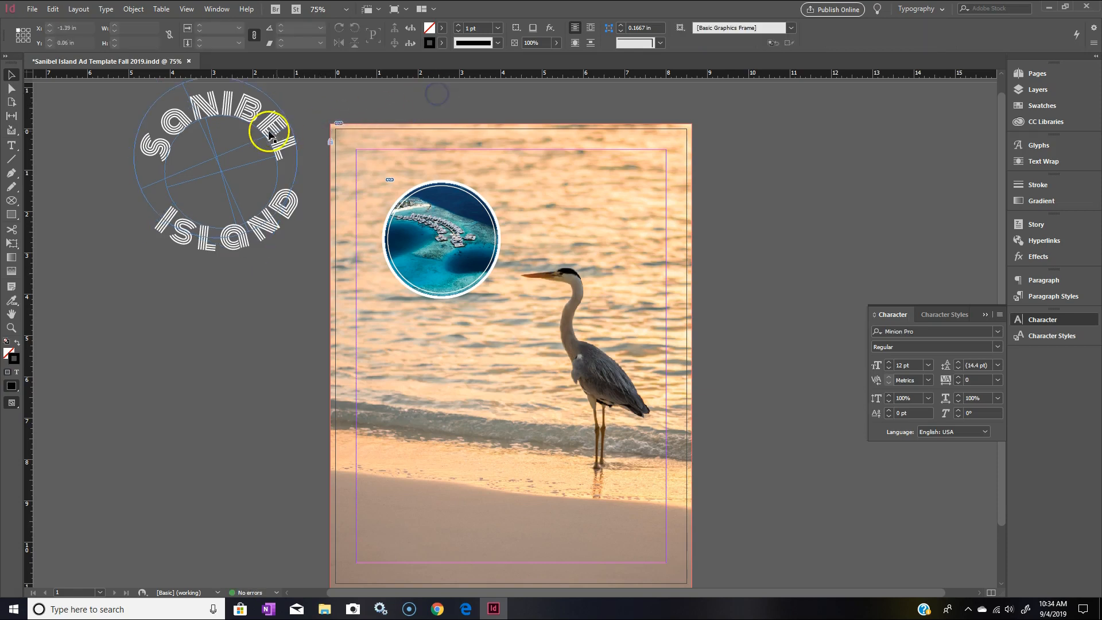
Step: Group the SANIBEL and ISLAND text circles into one object and deselect it
left_click_drag(92, 101, 229, 230)
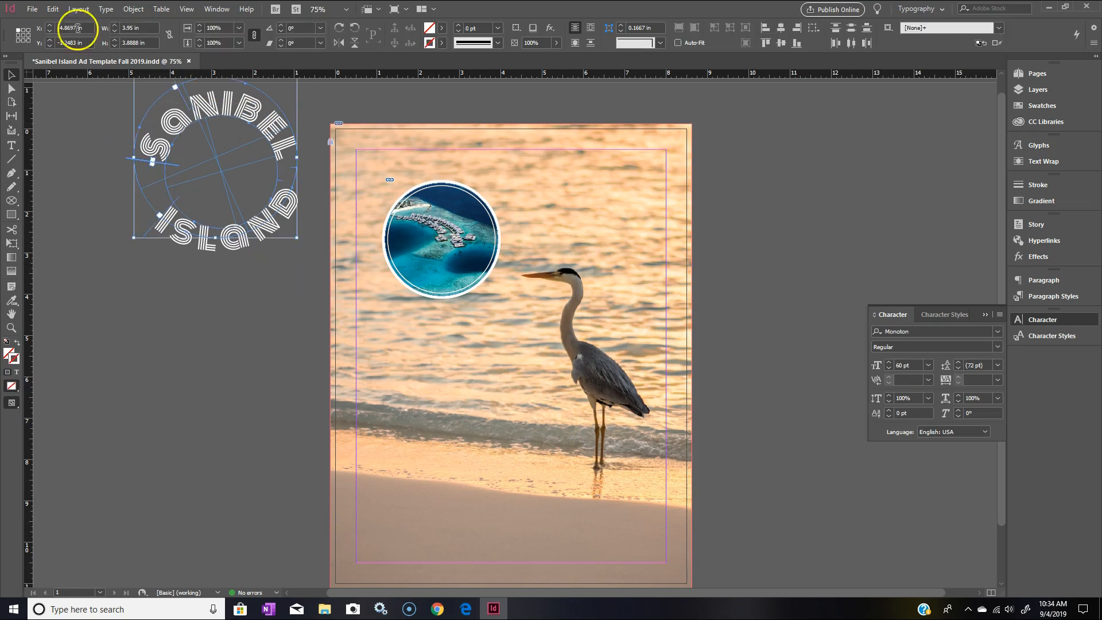
left_click(143, 11)
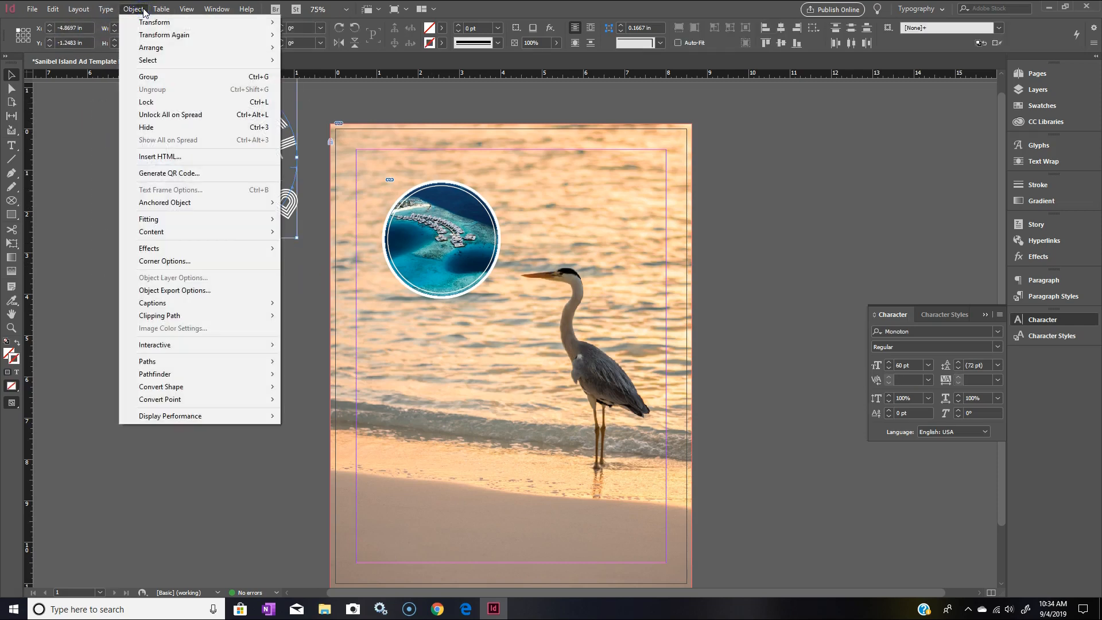
left_click(150, 76)
left_click(111, 287)
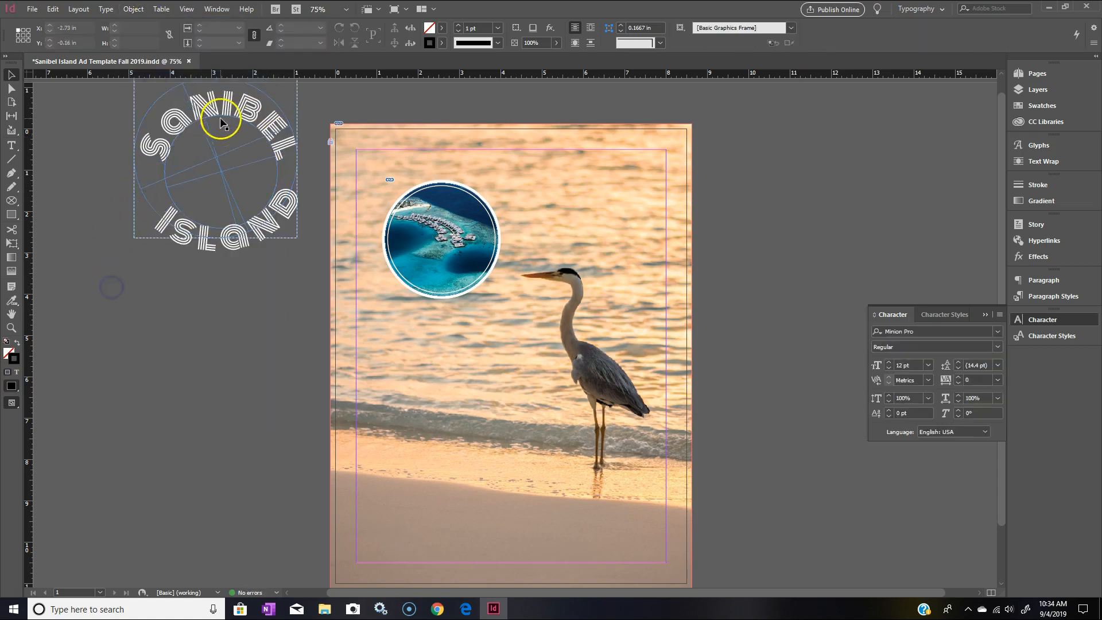
Step: Move the SANIBEL ISLAND text group closer to the circular photo and shrink the photo to about 2.73 by 2.75 in
left_click_drag(252, 126, 327, 201)
left_click(482, 218)
left_click_drag(501, 180, 495, 186)
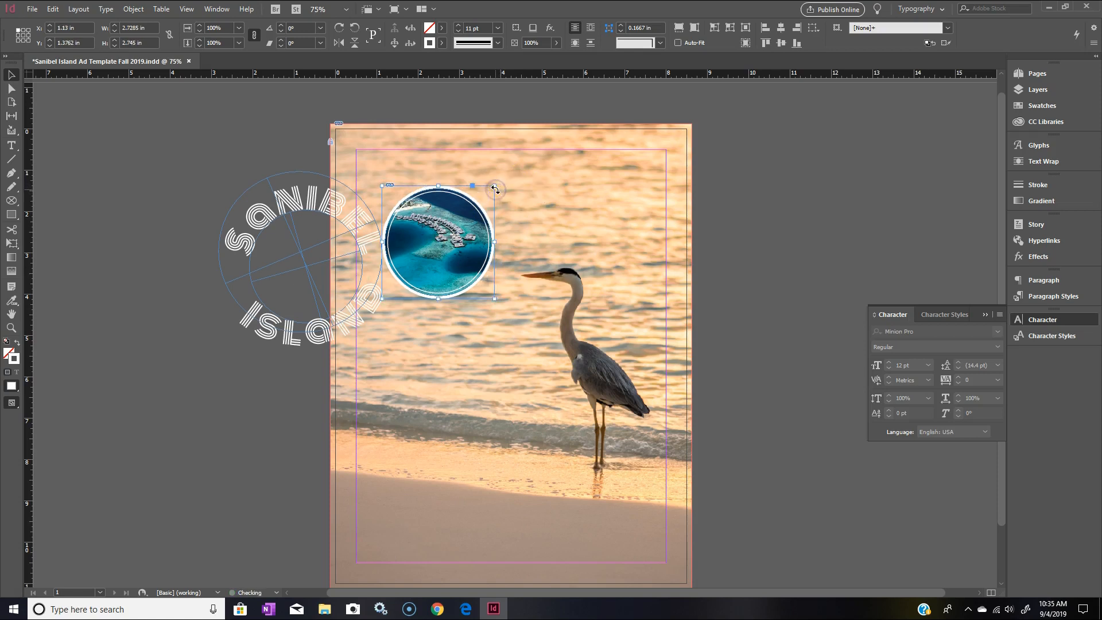
Step: Place the SANIBEL ISLAND text group around the circular photo and nudge it slightly left and up
left_click_drag(325, 259, 457, 236)
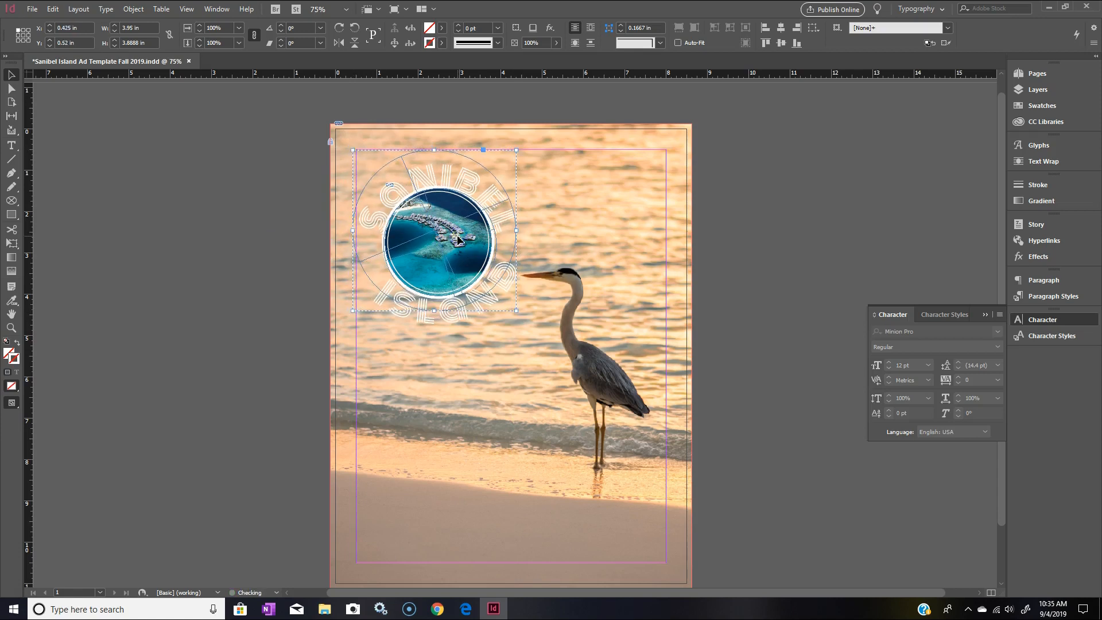
key("Left")
key("Up")
key("Up")
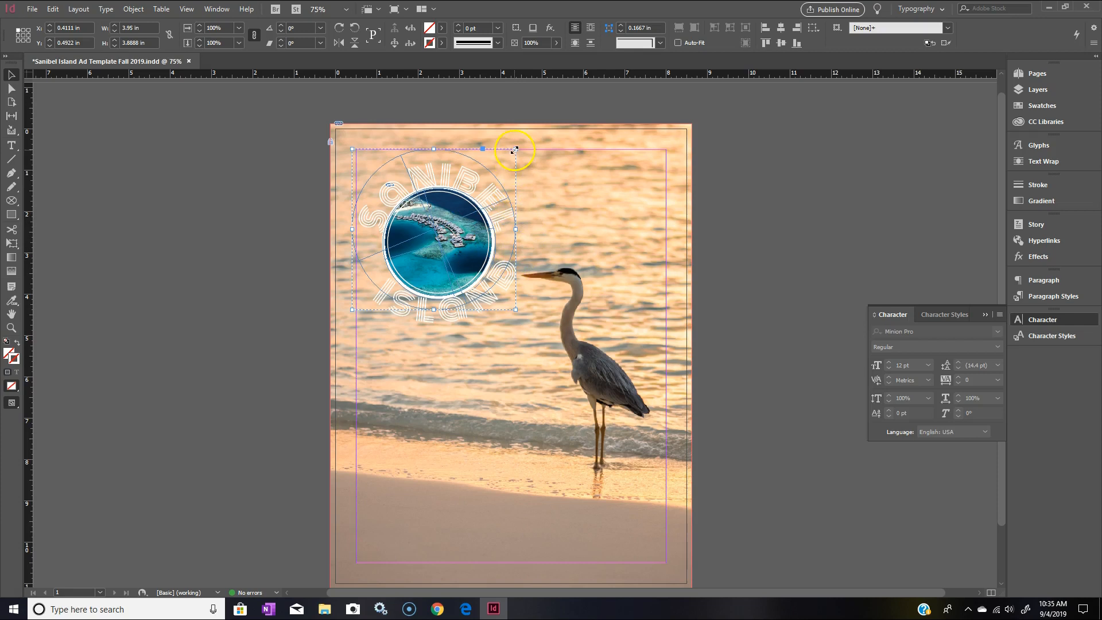
Step: Resize the text group to about 3.92 by 3.86 in, positioned at X 0.45 in and Y 0.5 in
left_click_drag(514, 150, 511, 153)
left_click_drag(438, 230, 437, 225)
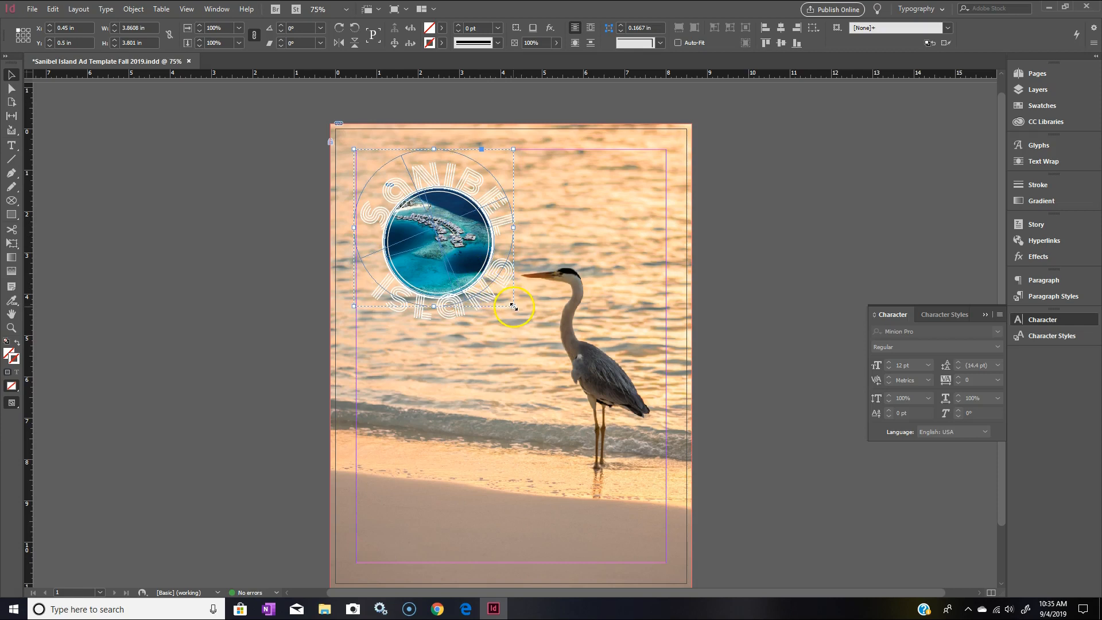
left_click_drag(513, 305, 516, 309)
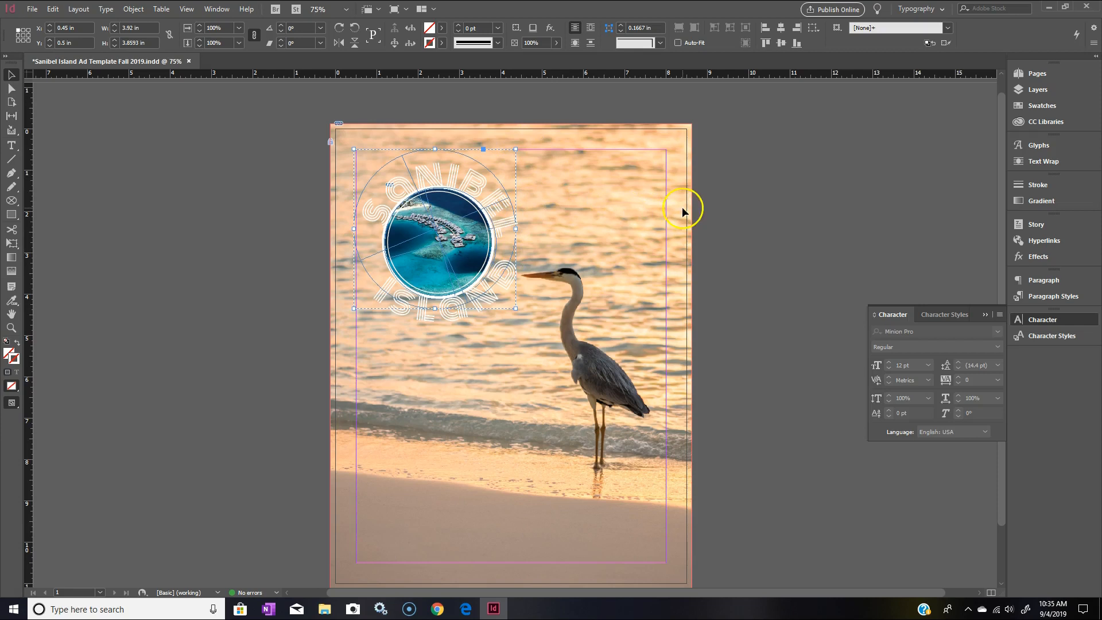
left_click(739, 207)
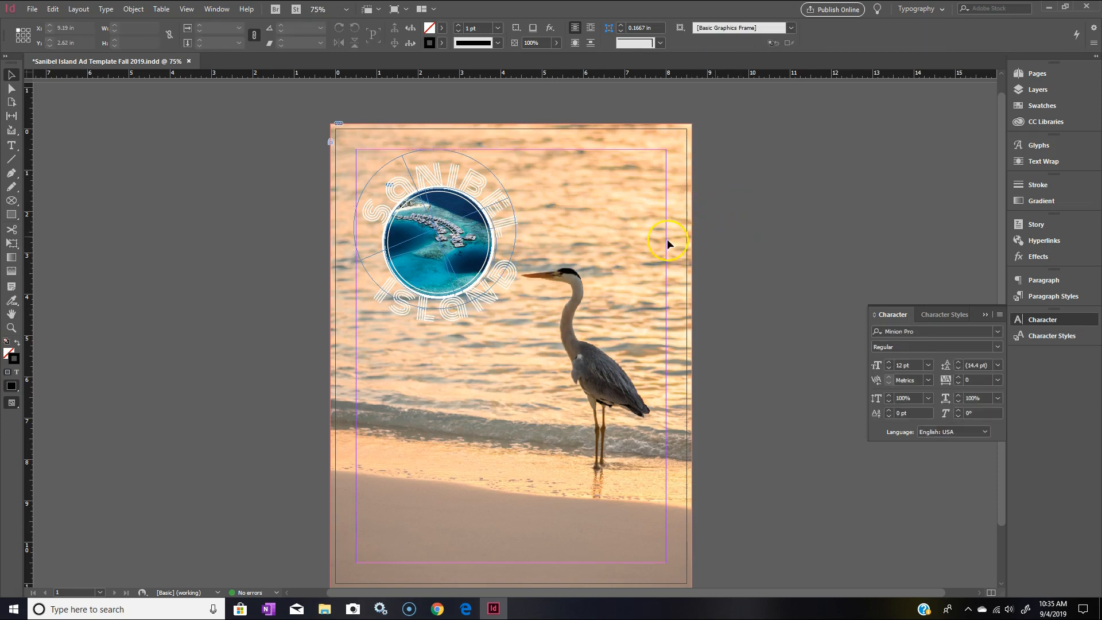
Step: Pull the text group off the page, try moving only the ISLAND ring onto the photo, and undo that last move
left_click_drag(472, 192, 265, 192)
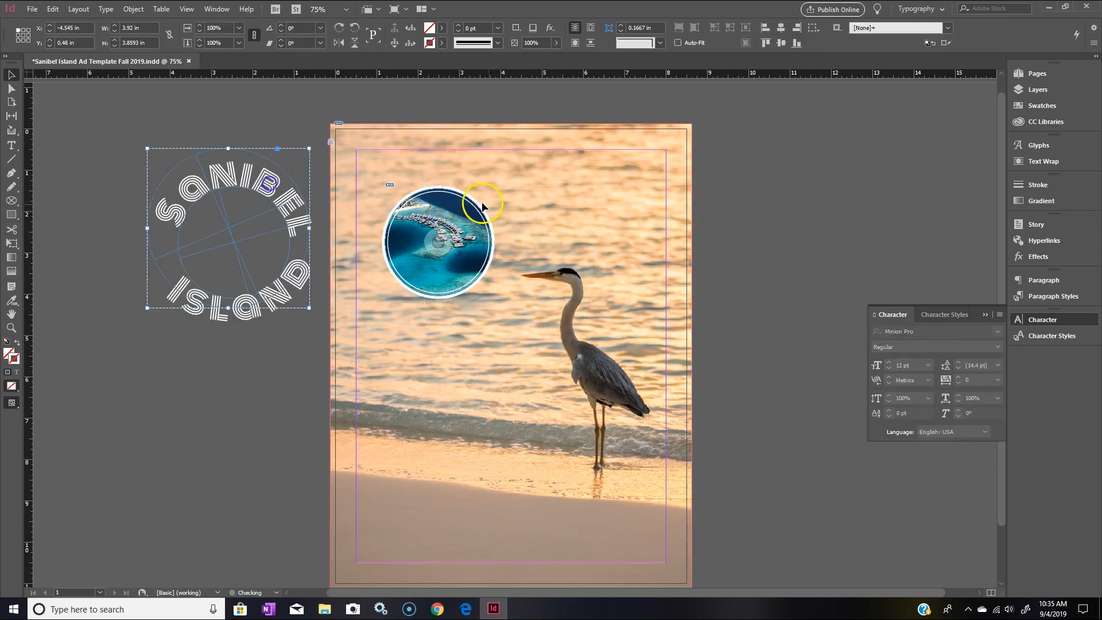
double_click(265, 176)
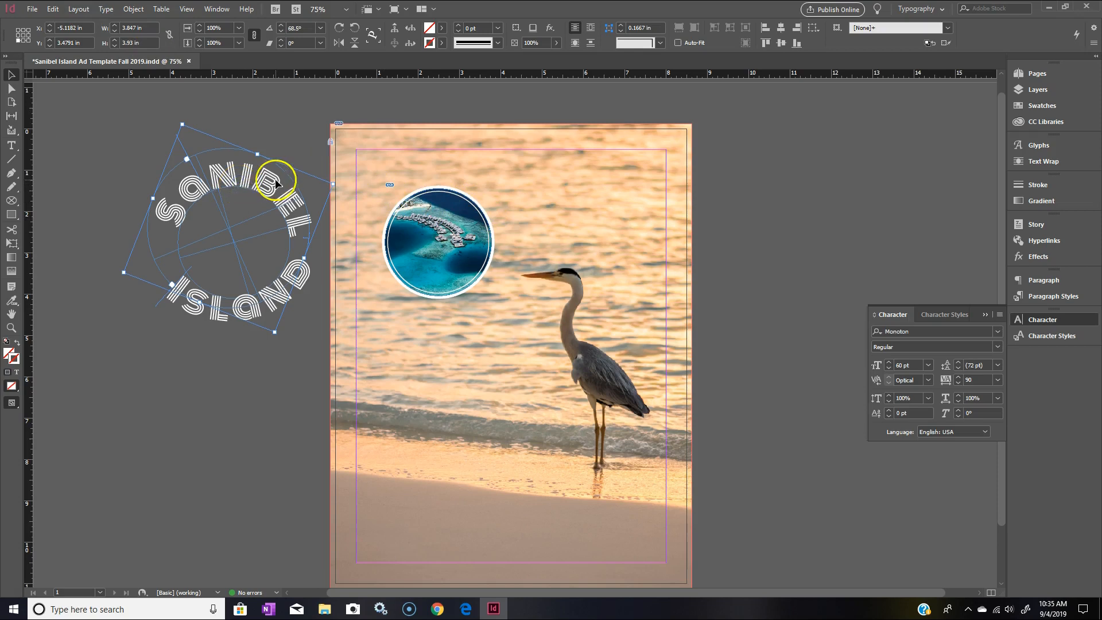
left_click_drag(287, 175, 477, 204)
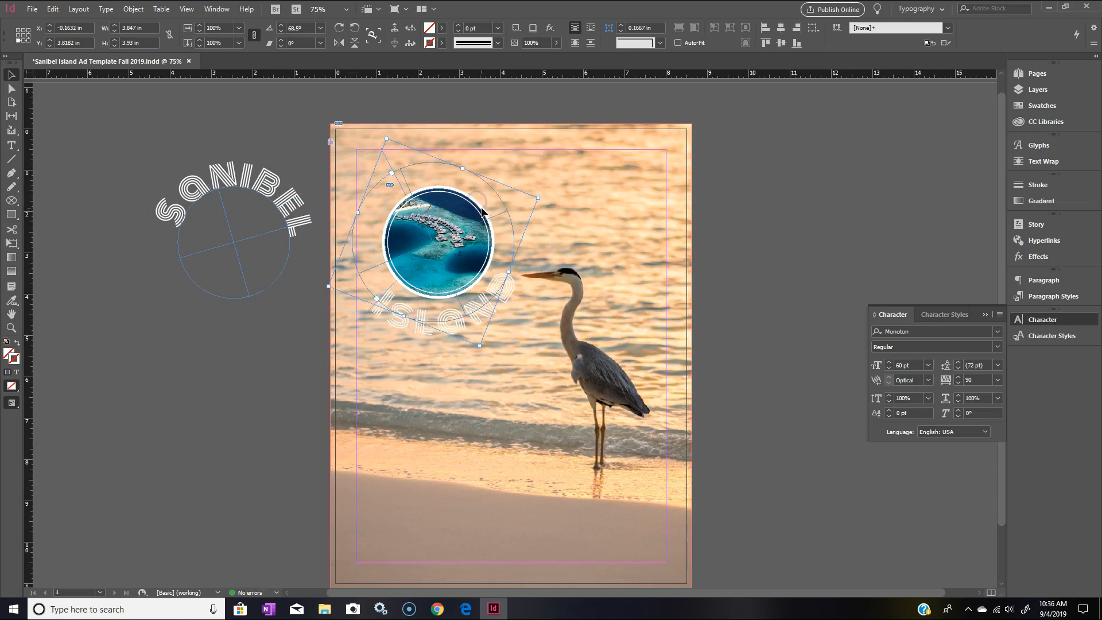
left_click(52, 9)
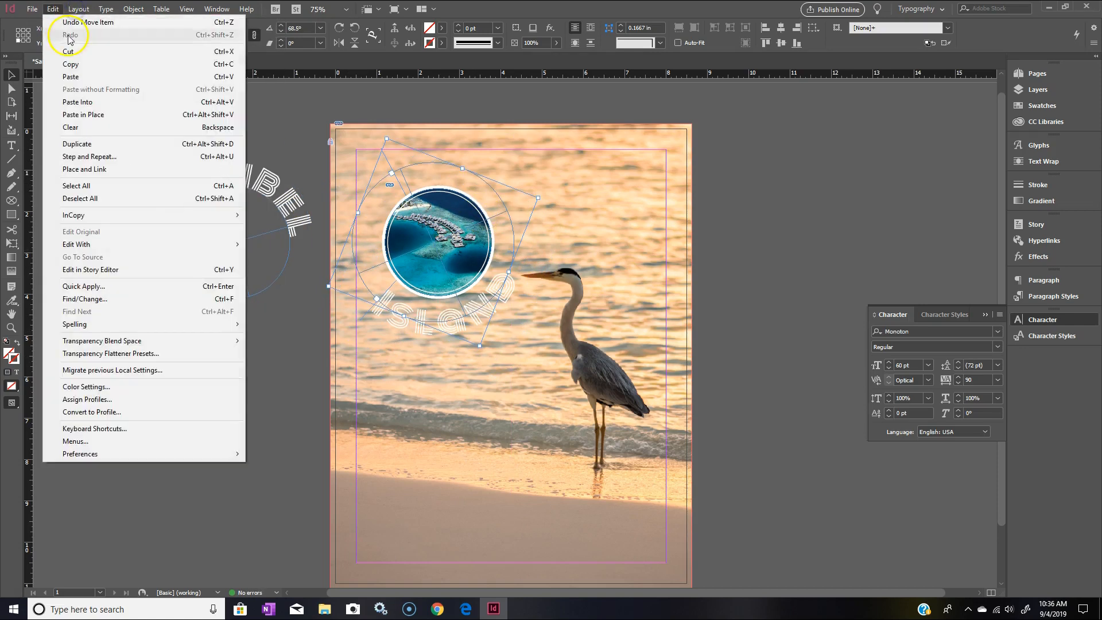
left_click(72, 22)
Step: Select the whole SANIBEL ISLAND text group on the pasteboard and move it back around the circular photo
left_click_drag(93, 107, 317, 373)
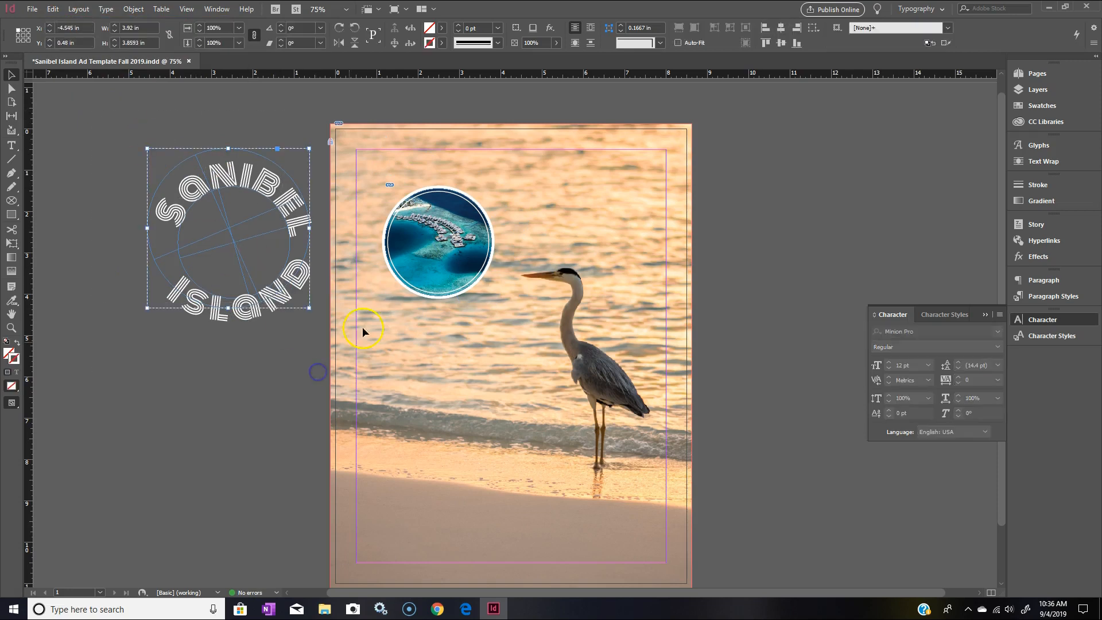
left_click_drag(225, 178, 222, 146)
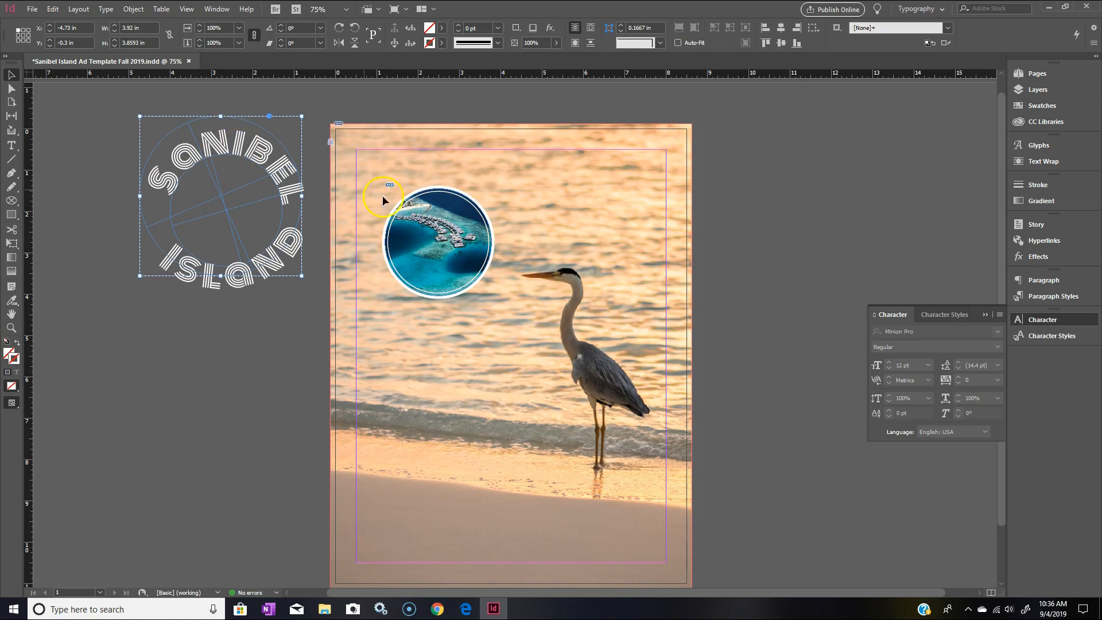
left_click_drag(241, 150, 450, 187)
Step: Nudge only the ISLAND text ring inside the group slightly down and to the right
left_click(466, 297)
double_click(462, 311)
key("Down")
key("Down")
key("Down")
key("Down")
key("Down")
key("Down")
key("Down")
key("Right")
key("Right")
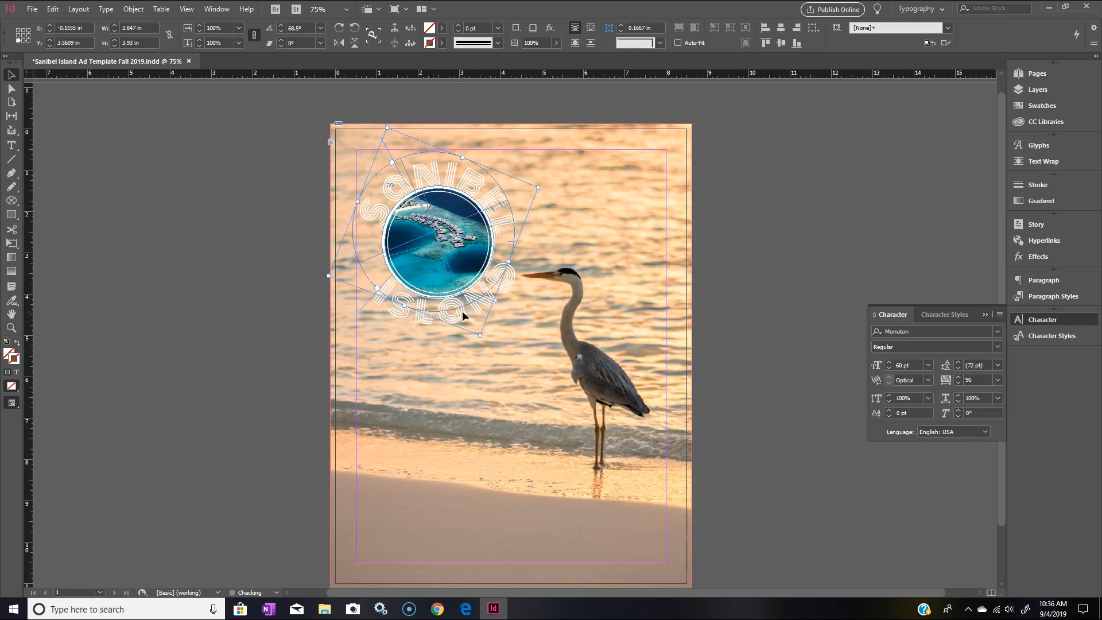
Step: Nudge the whole text group right and down to about X 0.45 in and Y 0.55 in
left_click(446, 176)
left_click(622, 186)
left_click(485, 298)
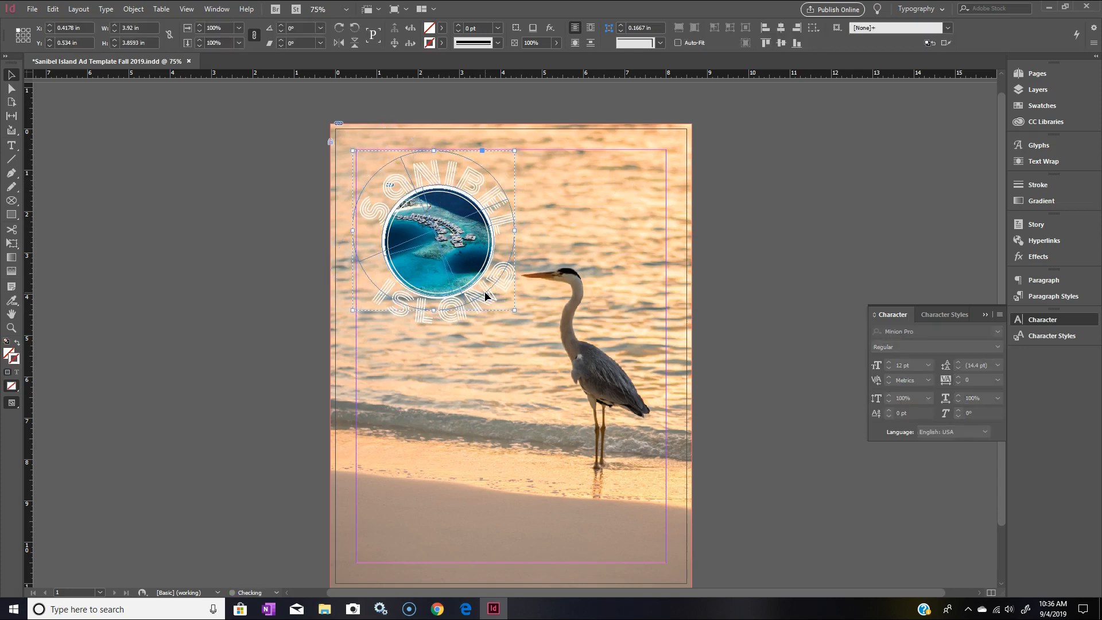
key("Right")
key("Down")
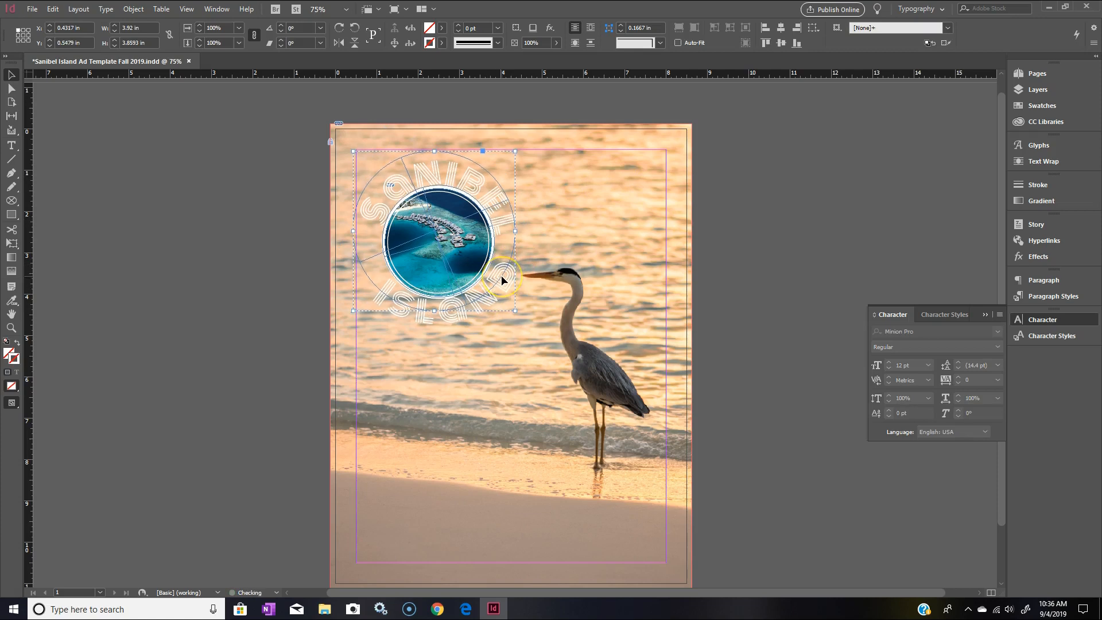
key("Right")
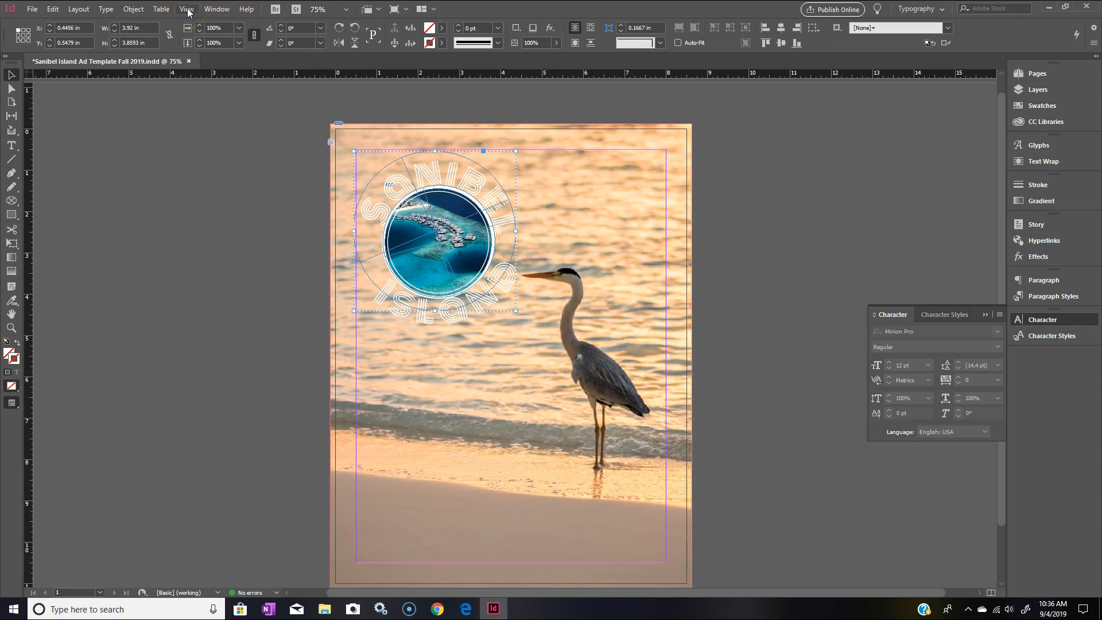
Step: Open the Drop Shadow effect for the text group and move its dialog clear of the lettering
left_click(135, 10)
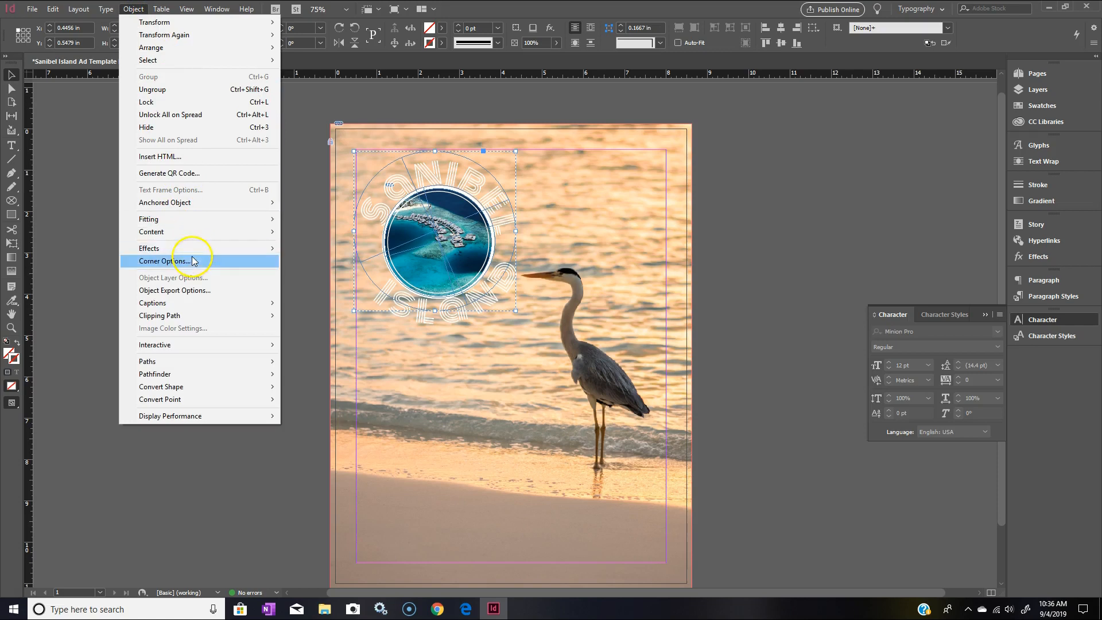
mouse_move(193, 250)
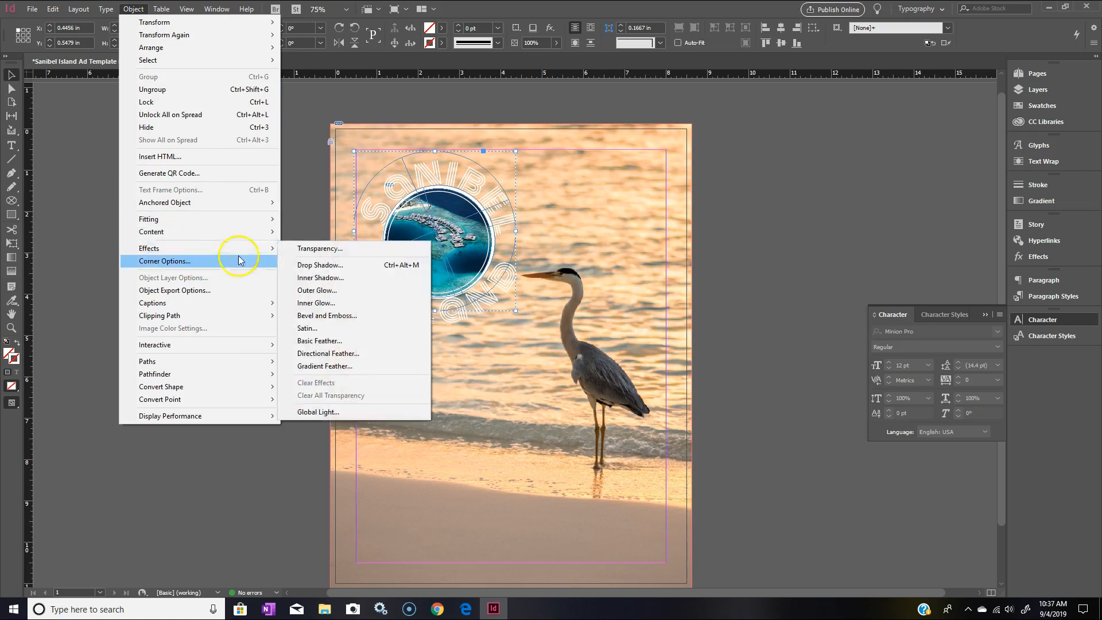
left_click(327, 267)
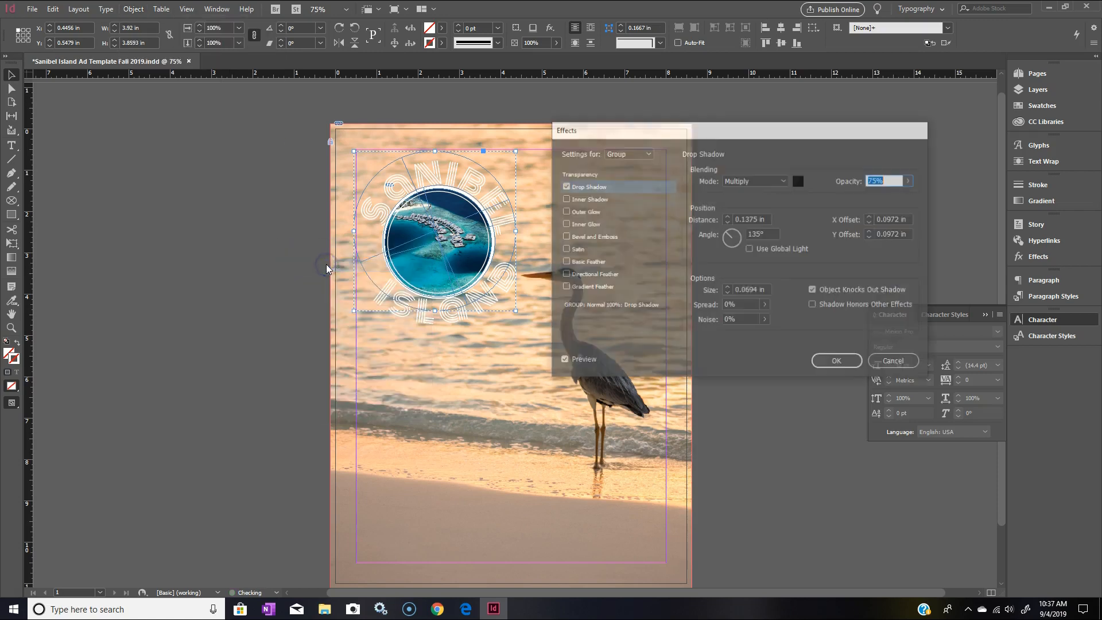
left_click_drag(763, 131, 788, 109)
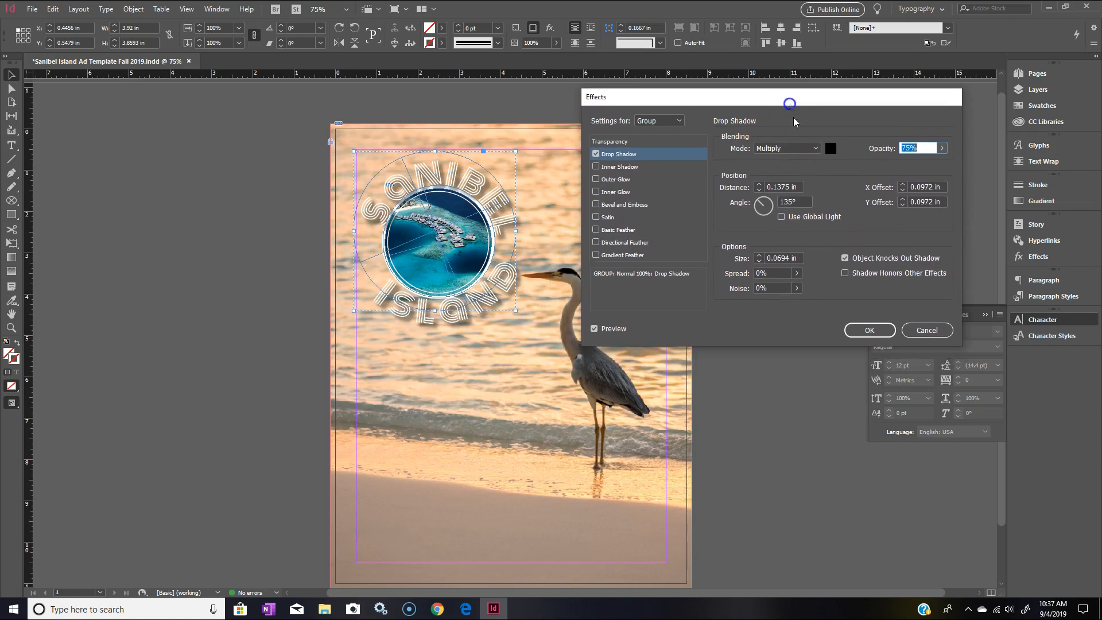
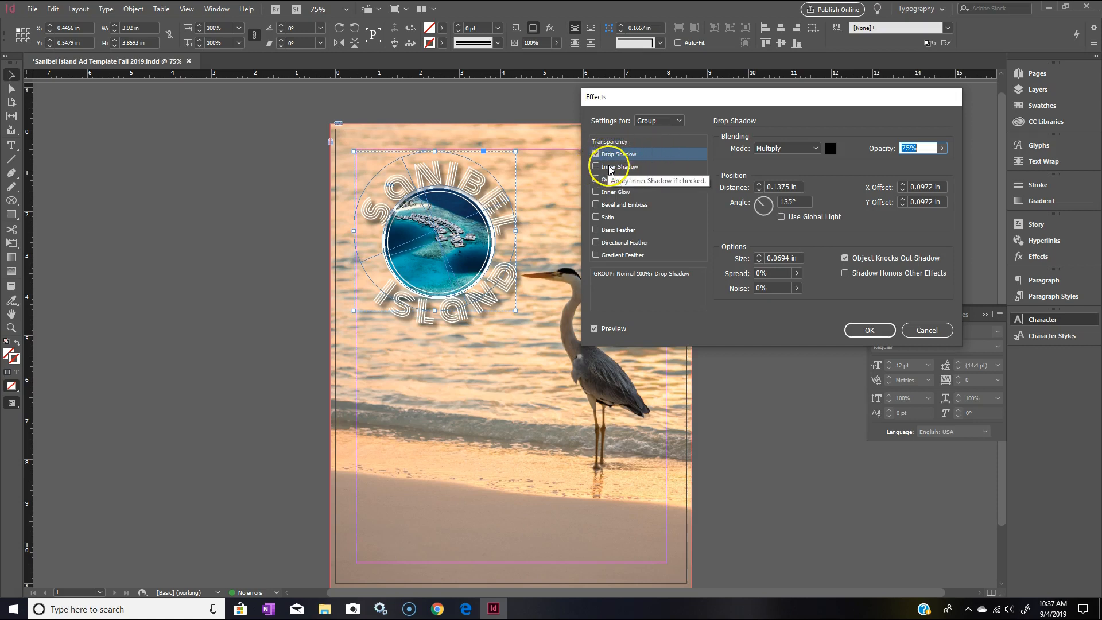
Step: Preview Inner Shadow, Outer Glow and Inner Glow on the text group, leaving only Inner Glow enabled
left_click(610, 167)
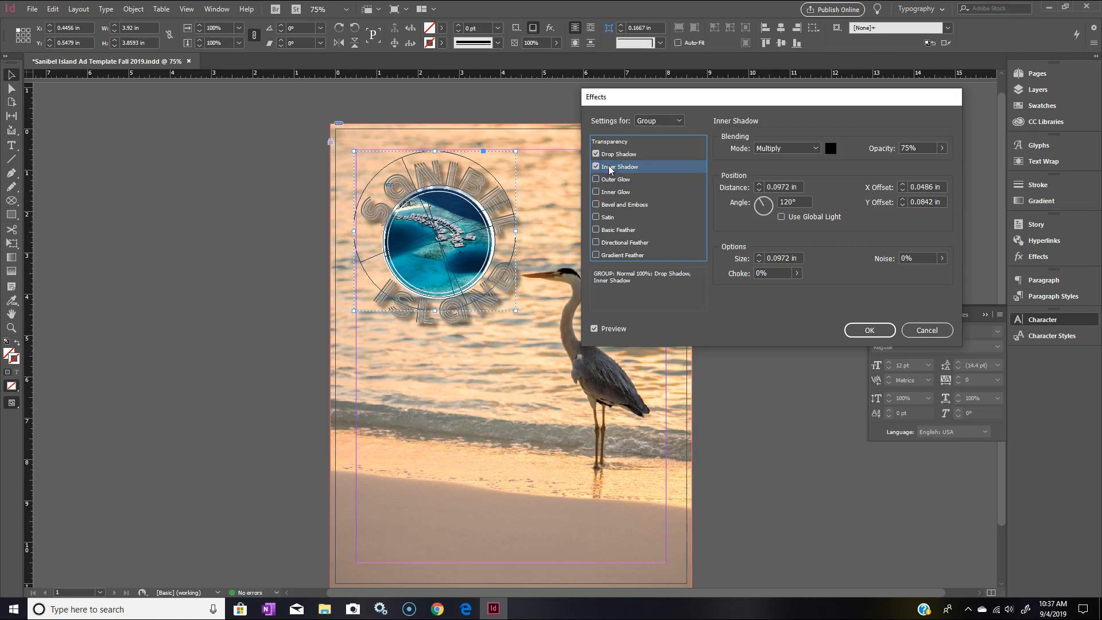
left_click(616, 180)
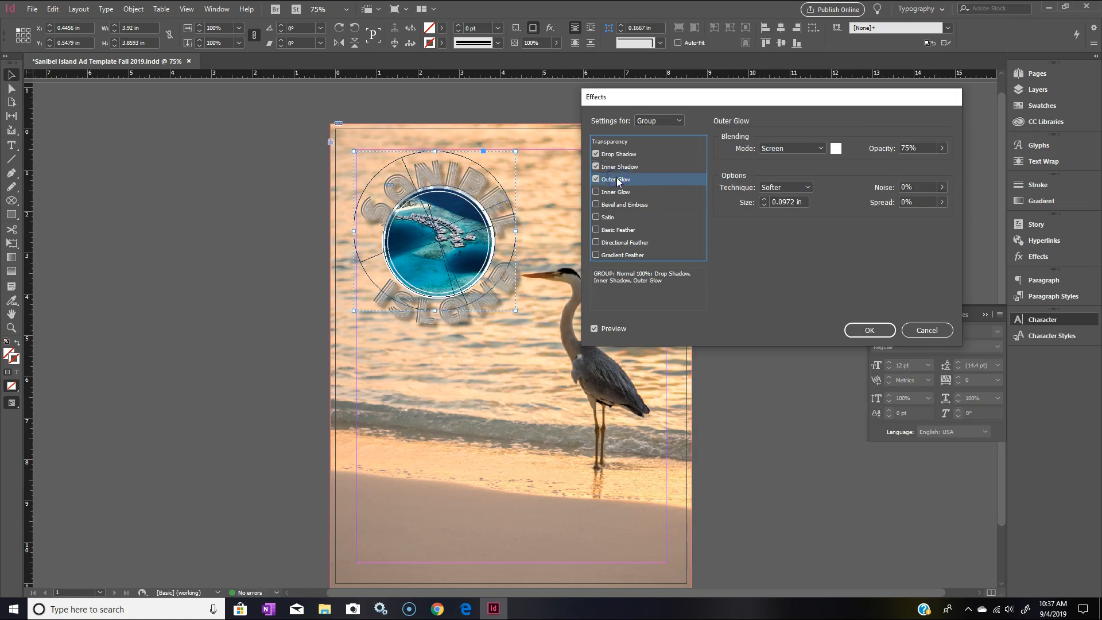
left_click(620, 191)
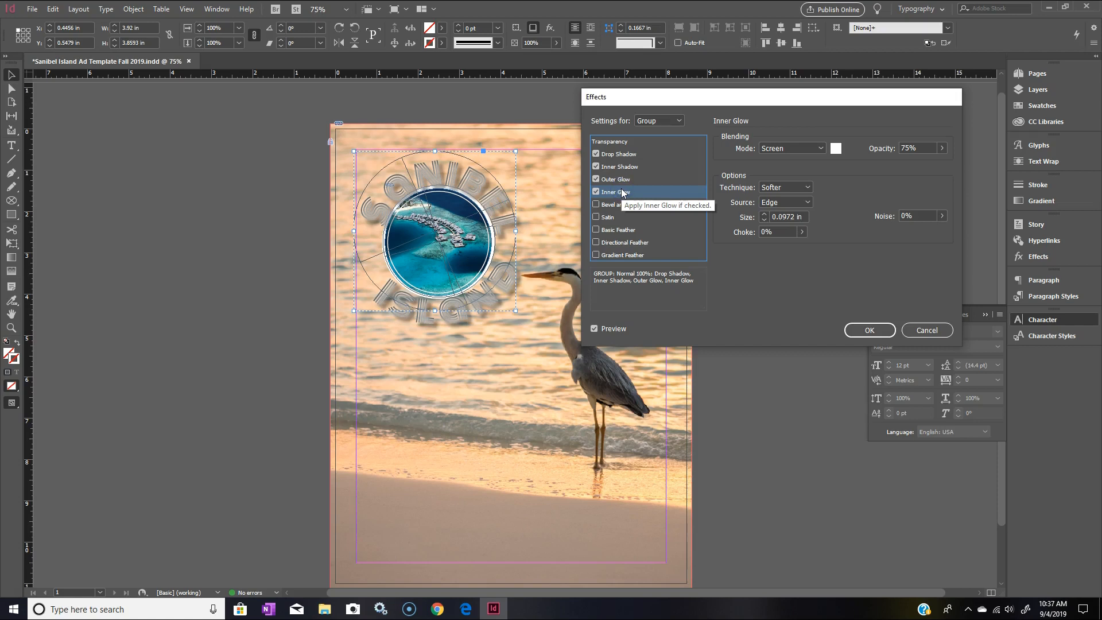
left_click(596, 179)
left_click(595, 166)
left_click(595, 154)
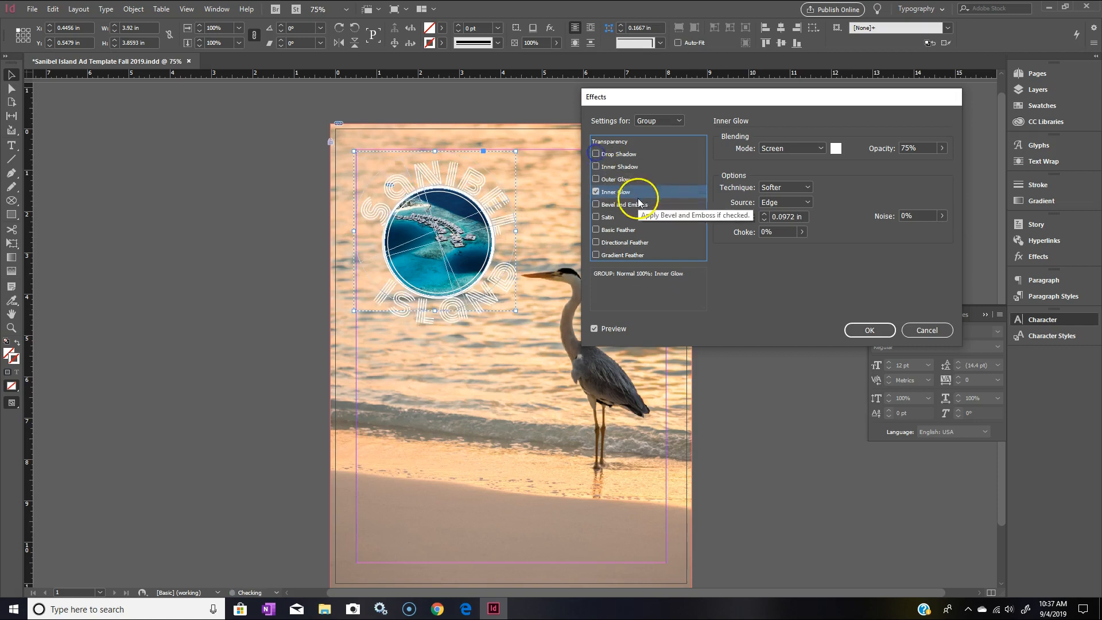
Step: Try Bevel and Emboss and Satin on the text group, and turn off these effects and Inner Glow
left_click(615, 206)
left_click(608, 214)
left_click(595, 191)
left_click(595, 204)
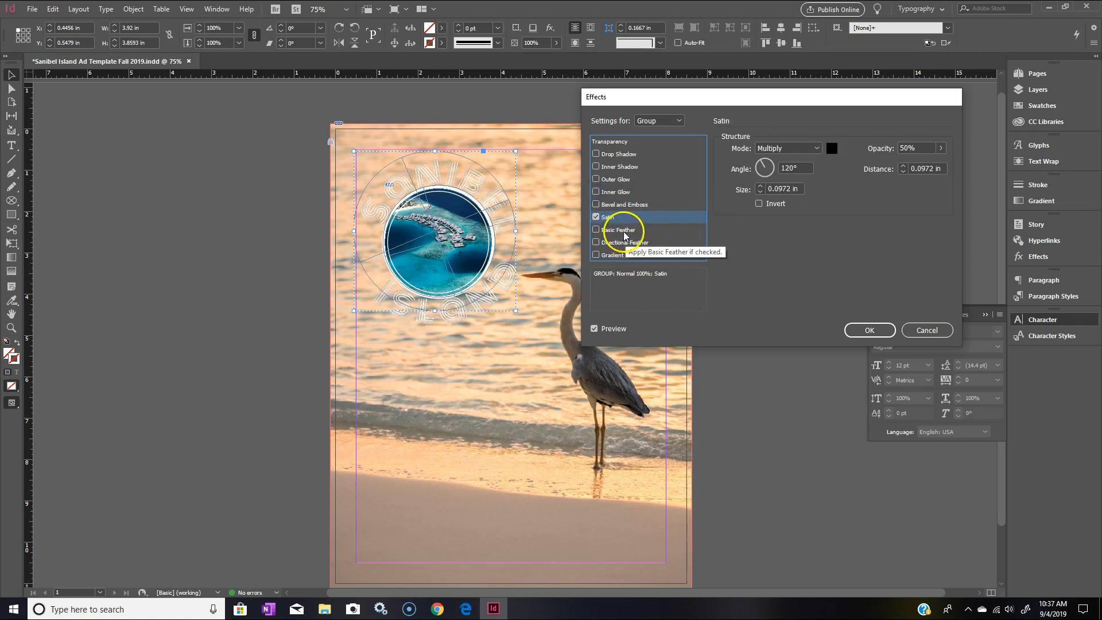
left_click(595, 217)
Step: Preview Basic Feather, Directional Feather and Gradient Feather on the text group, leaving no effect enabled
left_click(596, 229)
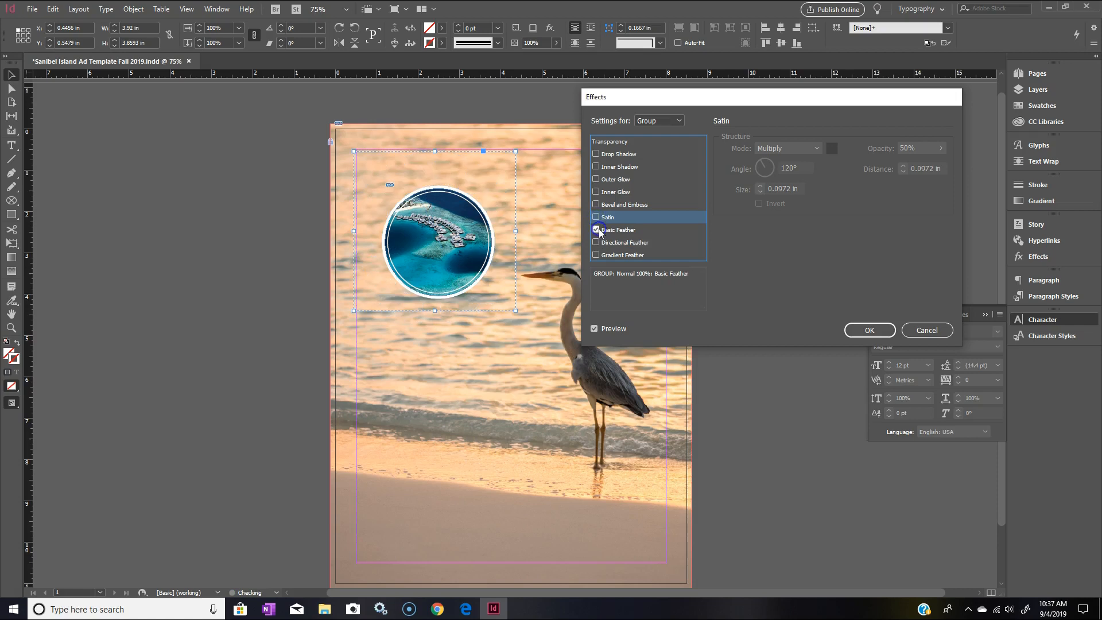
left_click(595, 229)
left_click(597, 242)
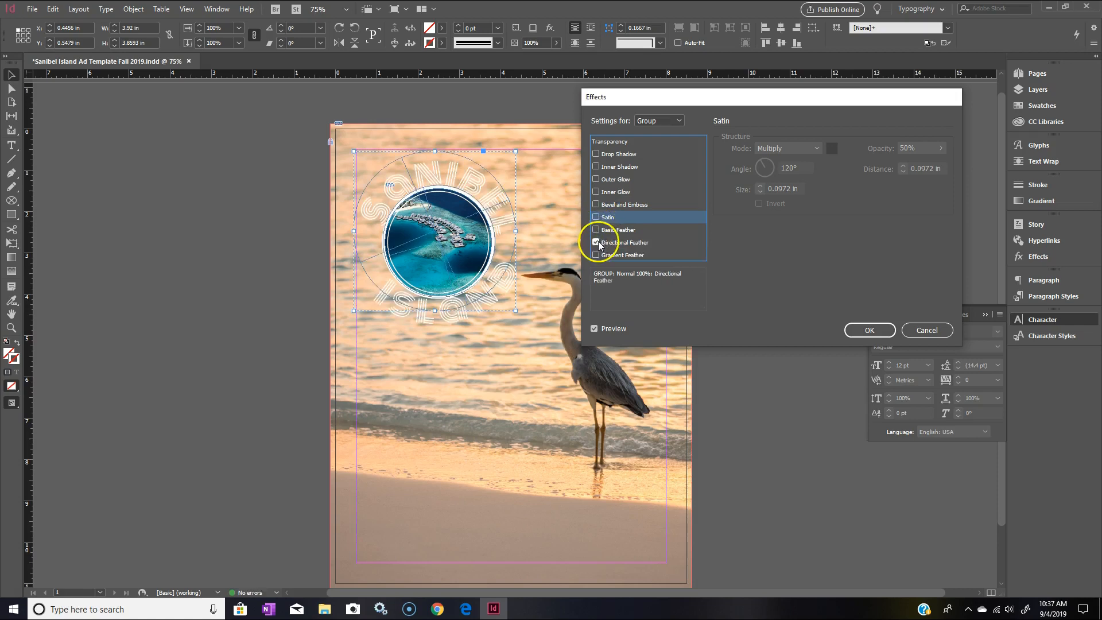
left_click(596, 255)
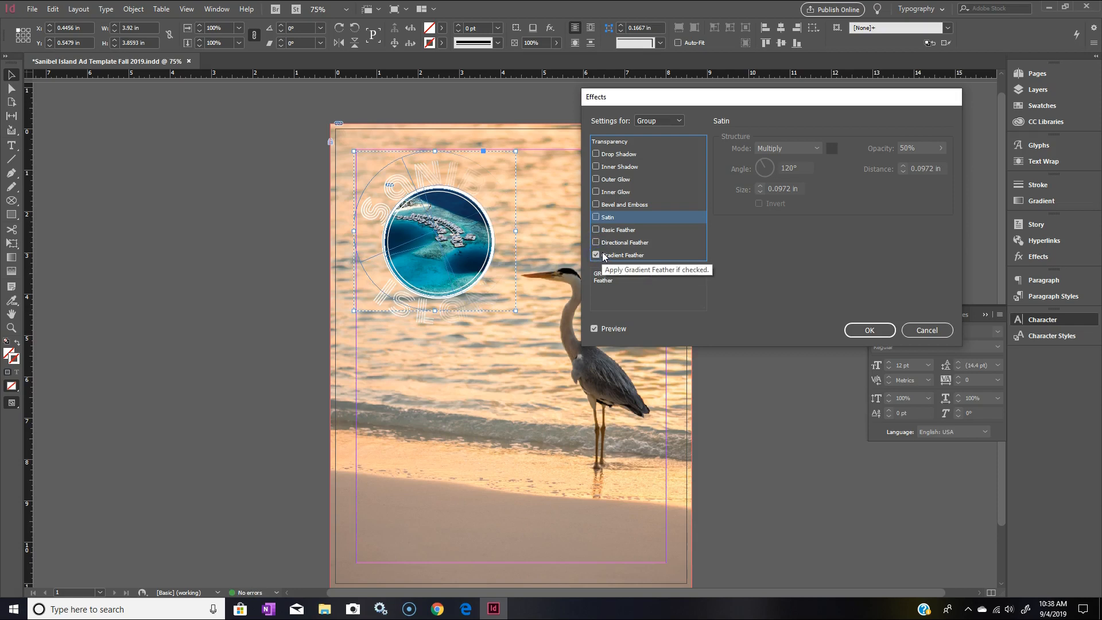
left_click(602, 255)
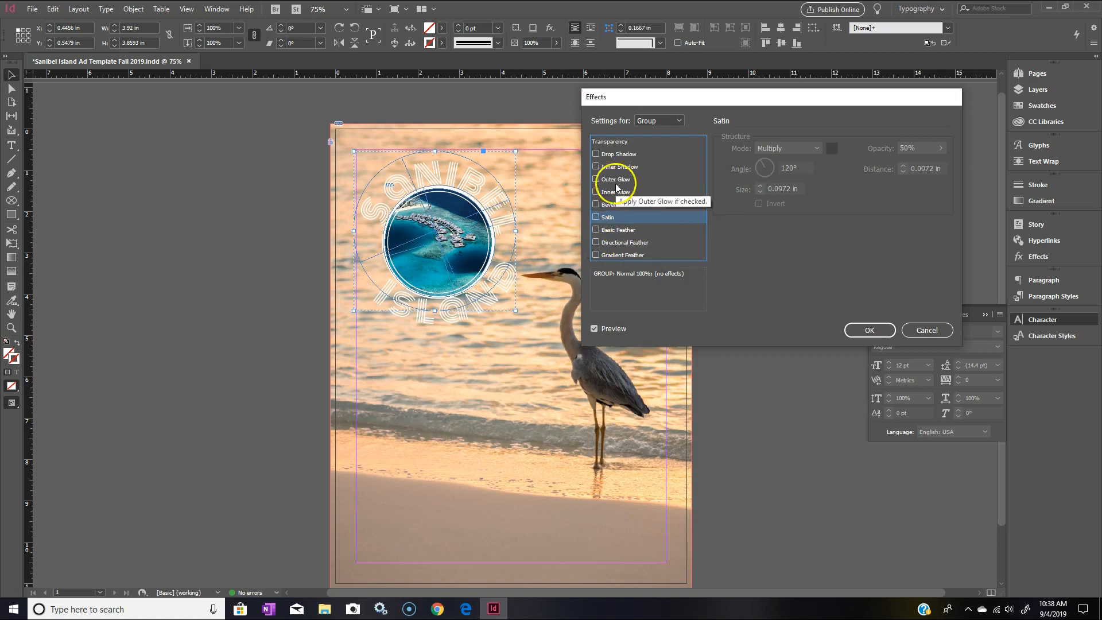
Step: Turn Drop Shadow back on for the text group, trying the Normal blending mode before switching to Overlay
left_click(596, 155)
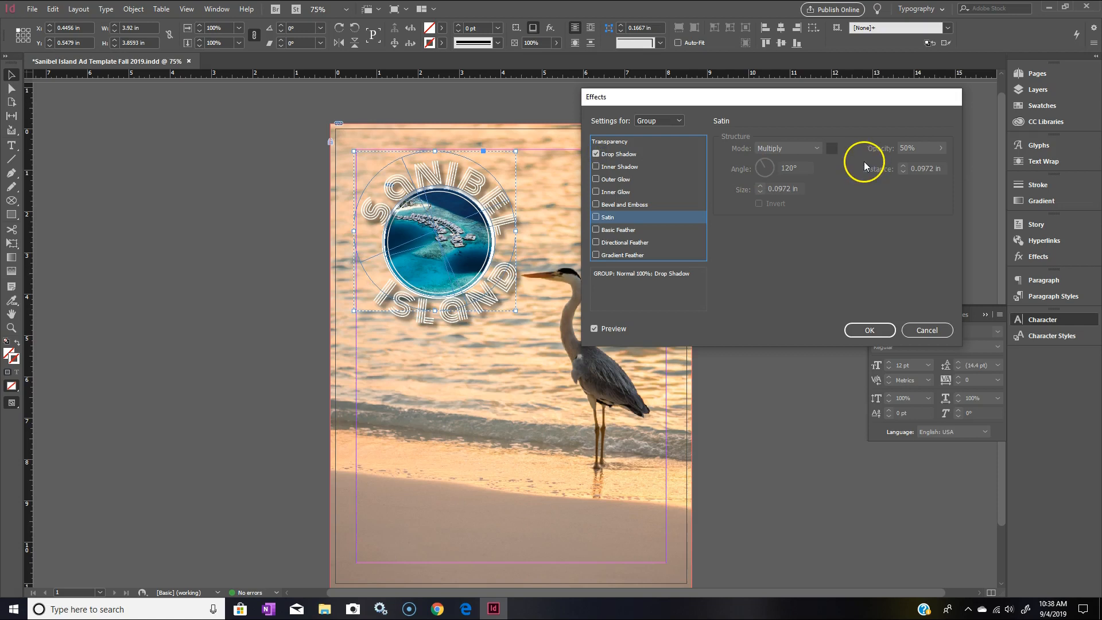
left_click(631, 154)
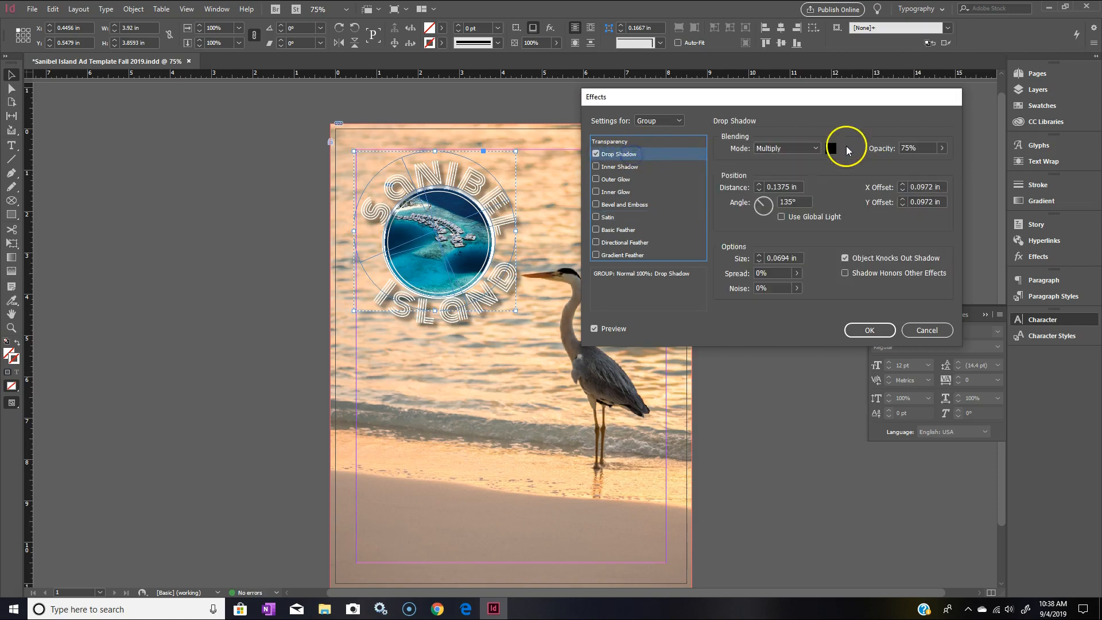
left_click(815, 149)
left_click(803, 162)
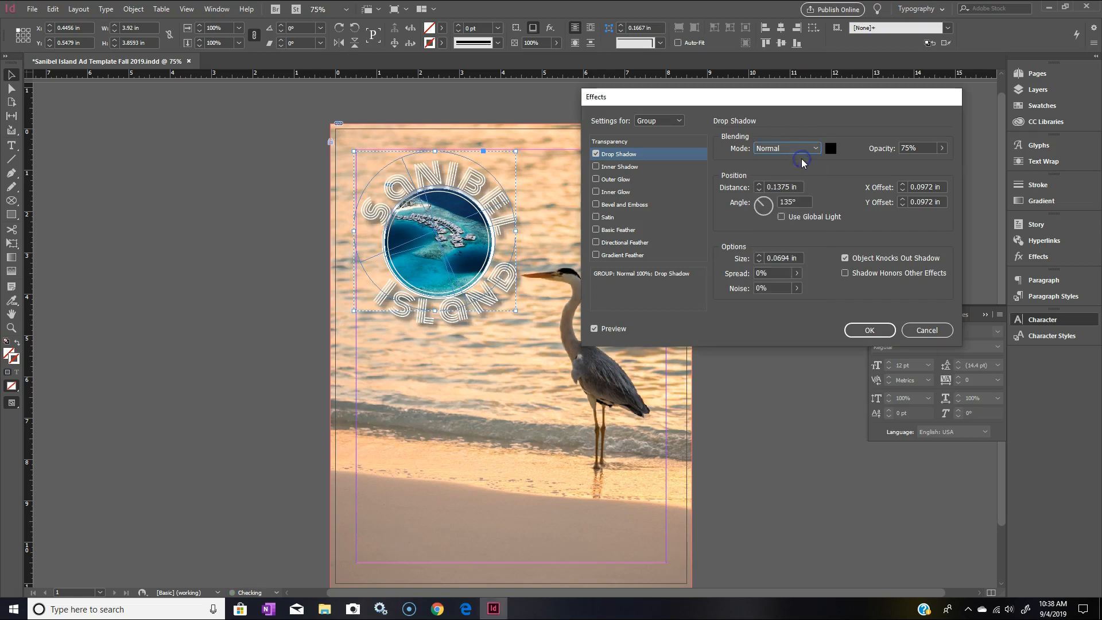
left_click(814, 146)
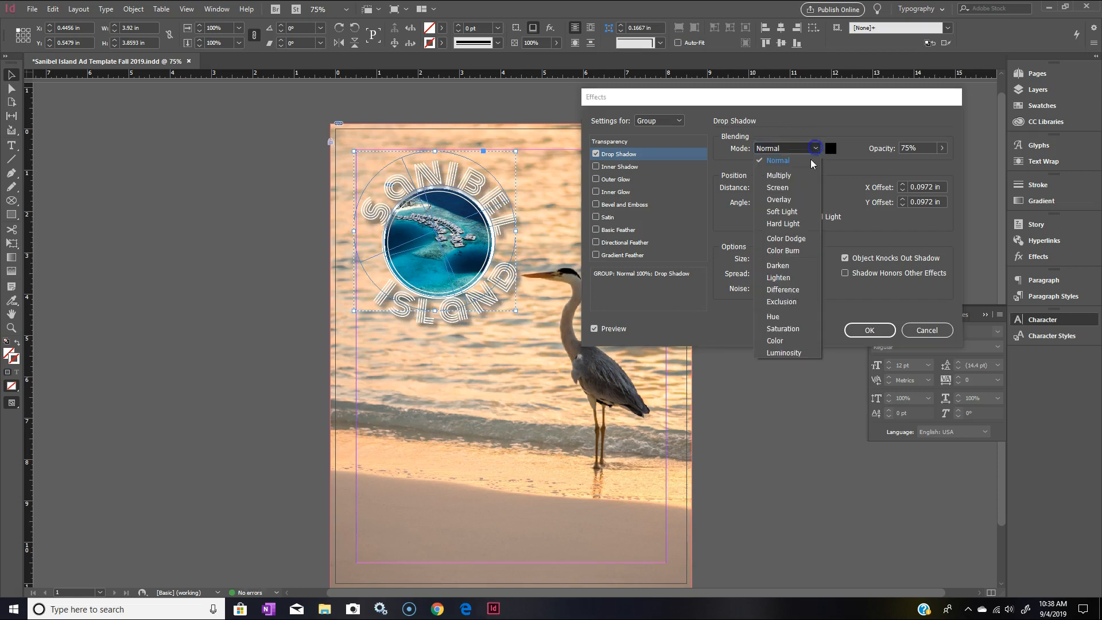
left_click(801, 199)
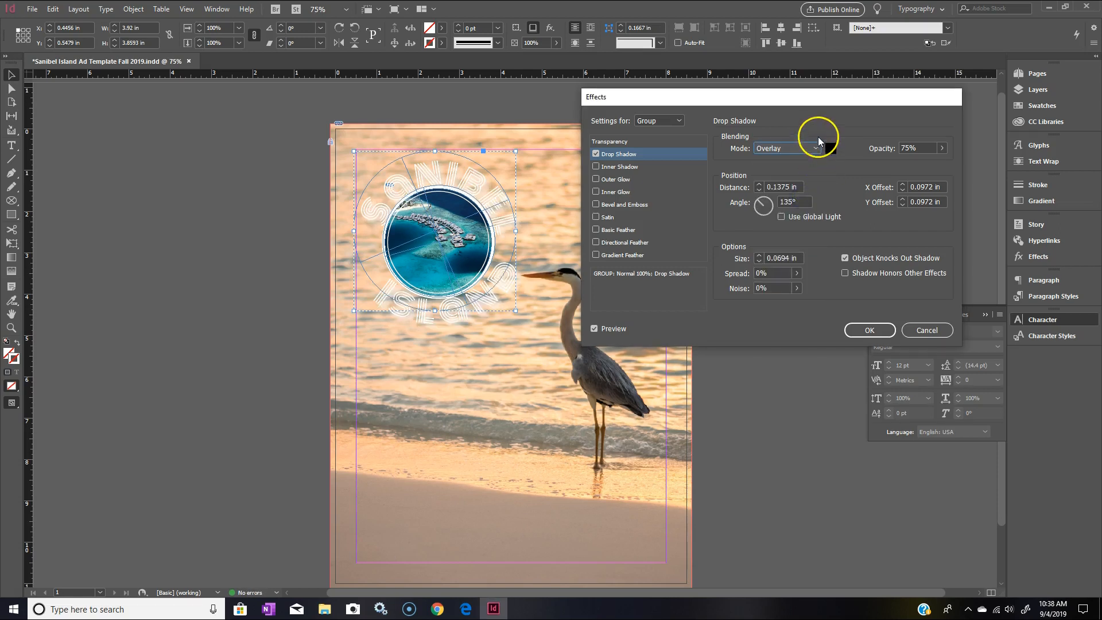
Step: Try the Soft Light blending mode for the text group's drop shadow before switching it to Hard Light
left_click(816, 147)
left_click(806, 211)
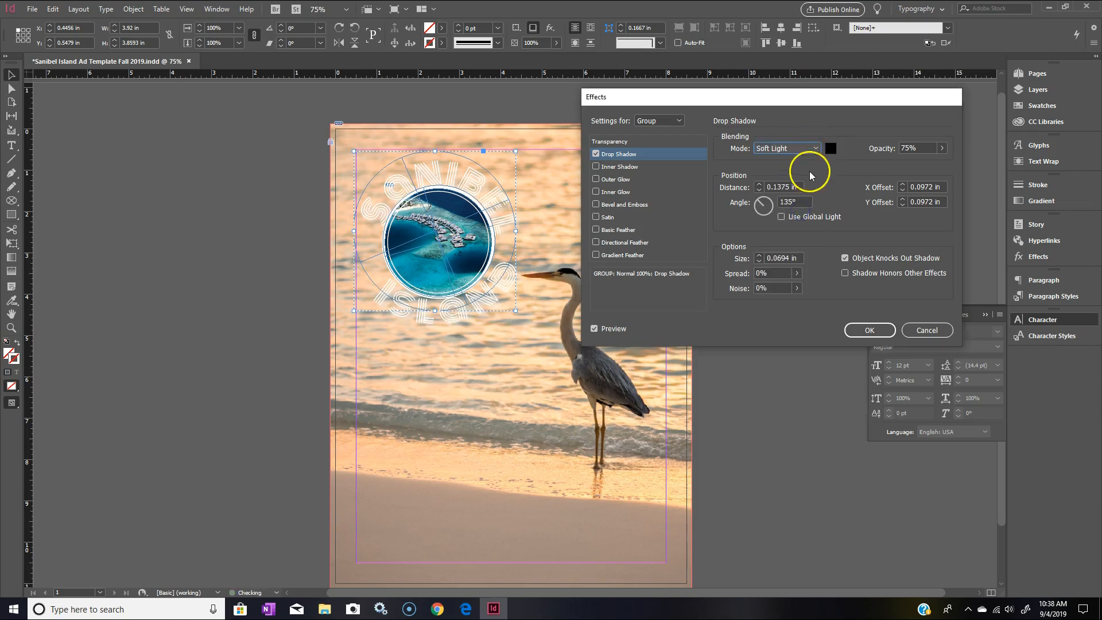
left_click(813, 148)
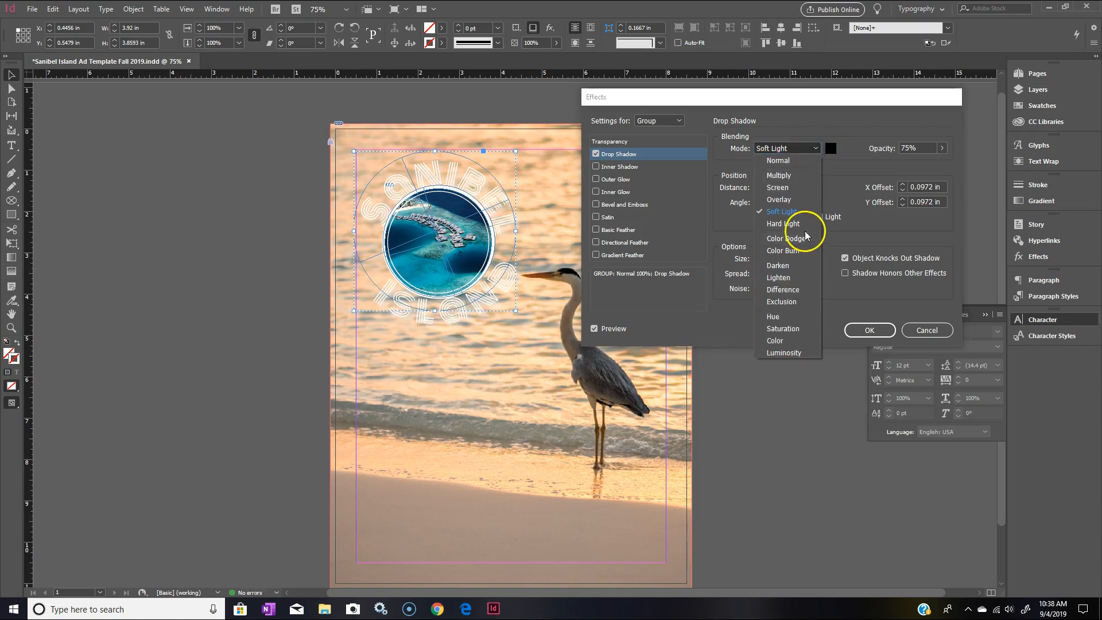
left_click(803, 224)
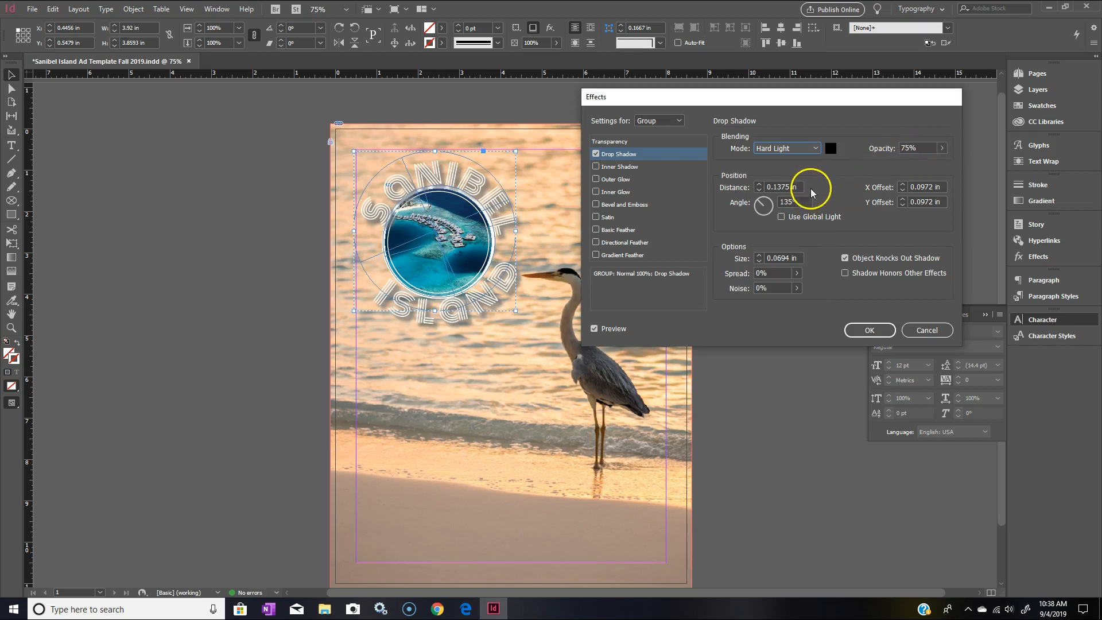
left_click(815, 149)
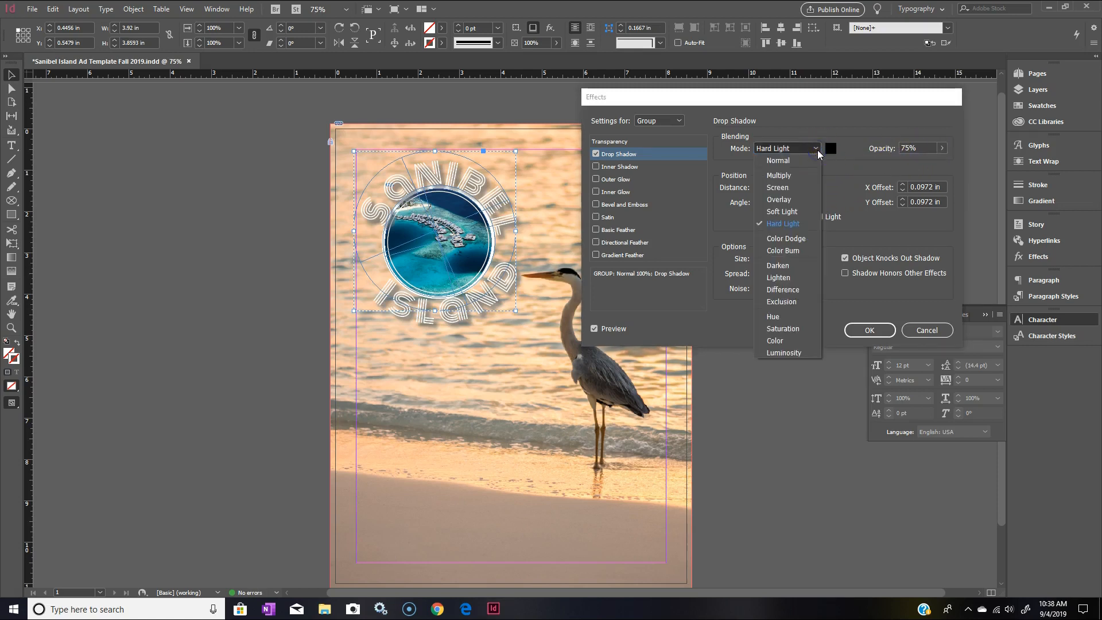
left_click(817, 150)
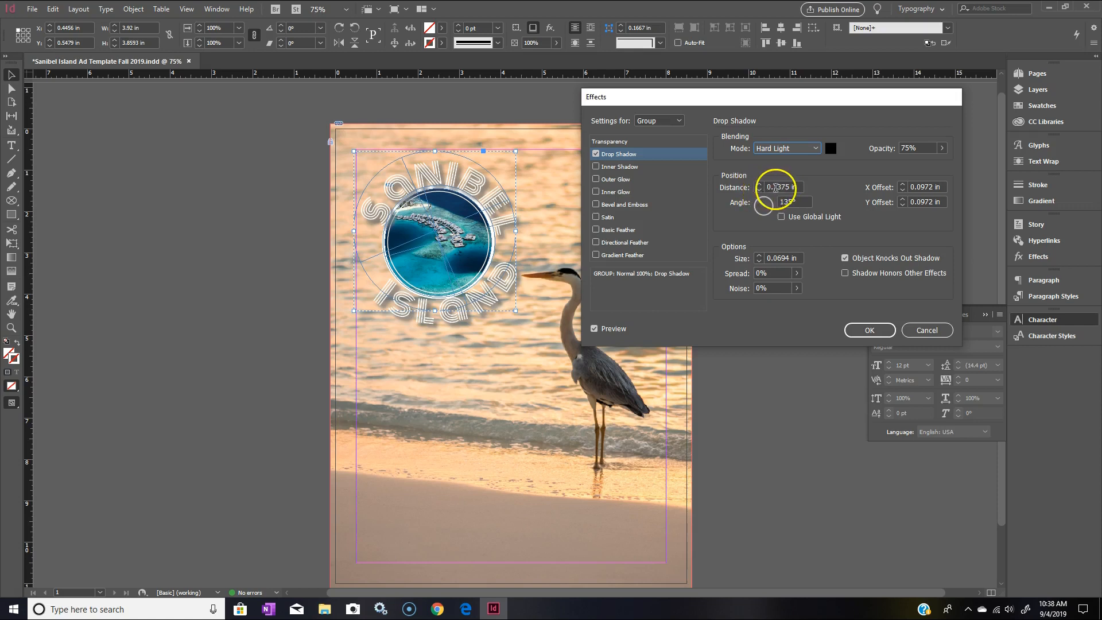
Step: Adjust the text group's drop shadow to a 114° angle and a distance of 0.0625 in
left_click(759, 191)
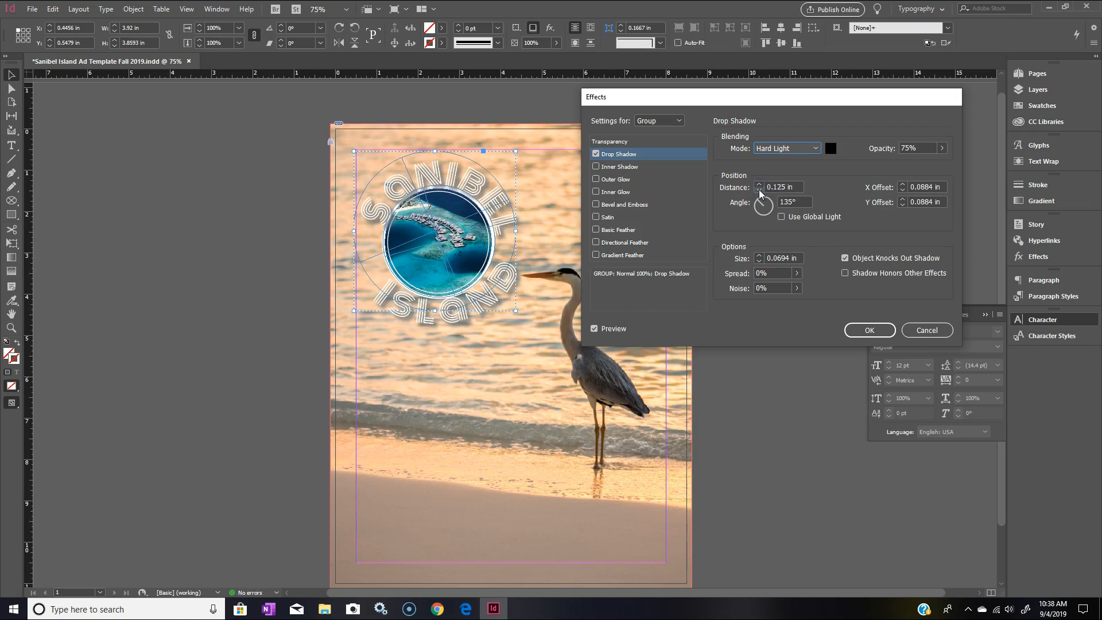
left_click(761, 203)
left_click(762, 205)
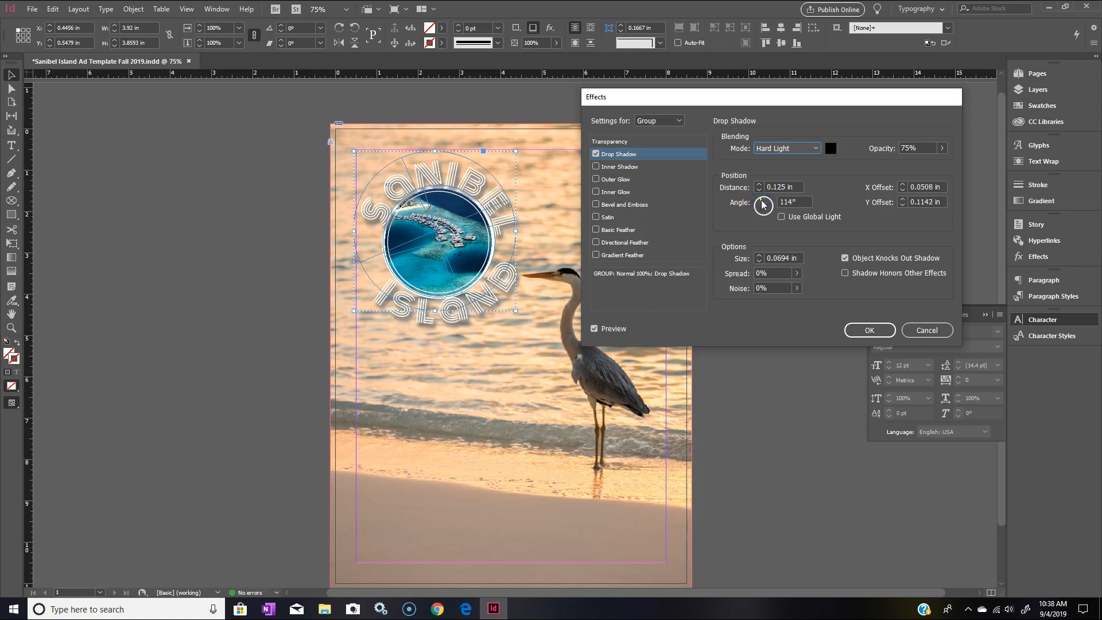
left_click(759, 184)
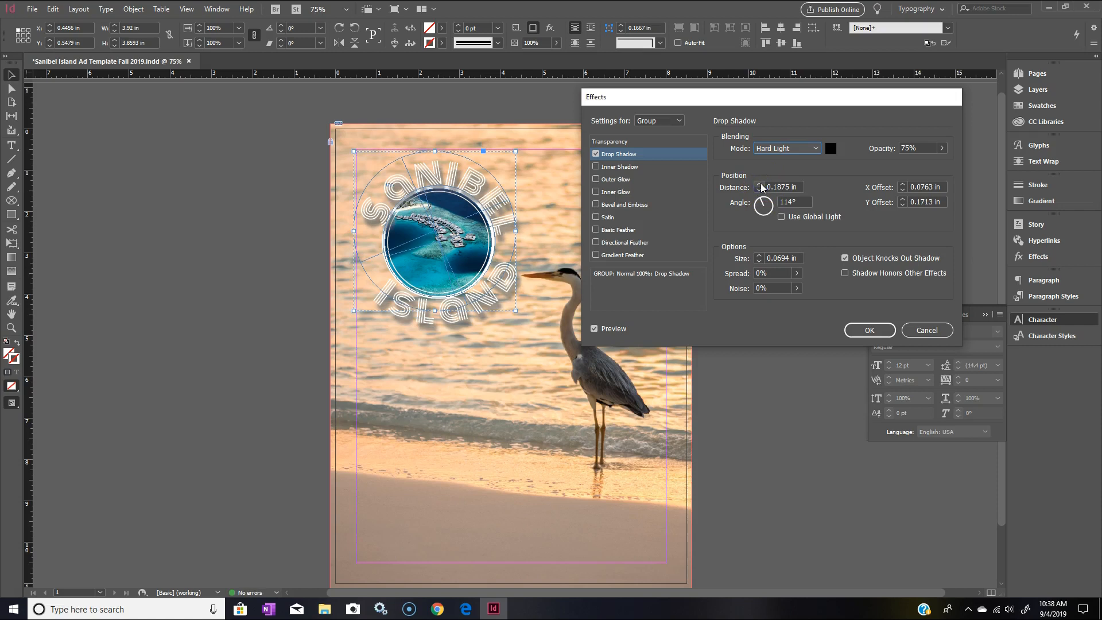
left_click(759, 190)
left_click(759, 190)
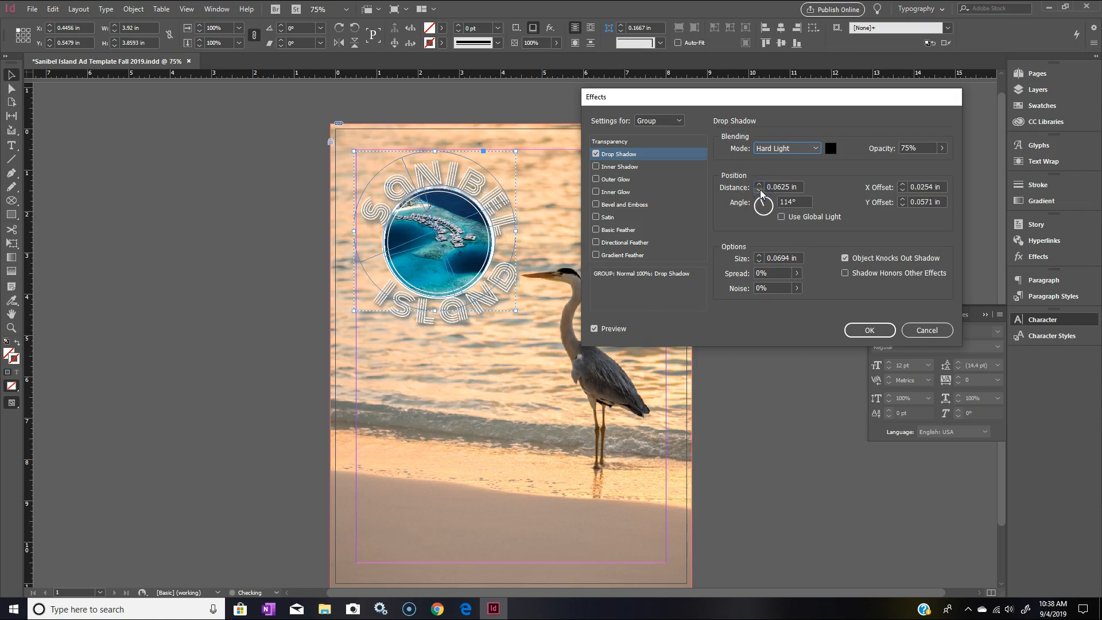
left_click(759, 190)
left_click(759, 183)
Step: Raise the text group's drop shadow opacity to 83% and its spread to 19%
left_click(942, 148)
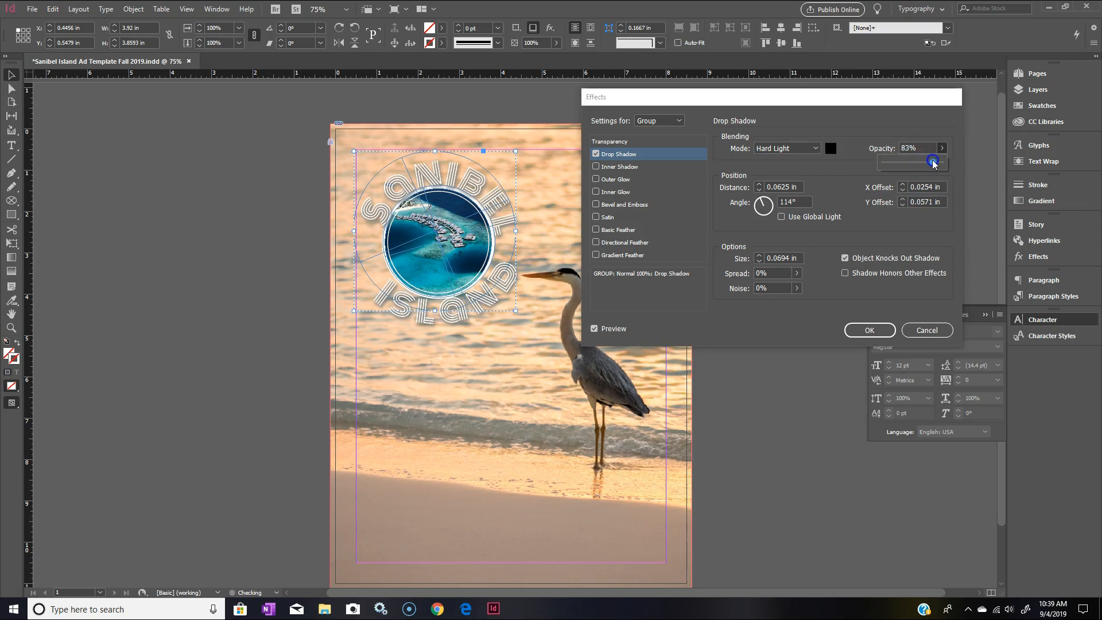
left_click_drag(933, 165, 932, 166)
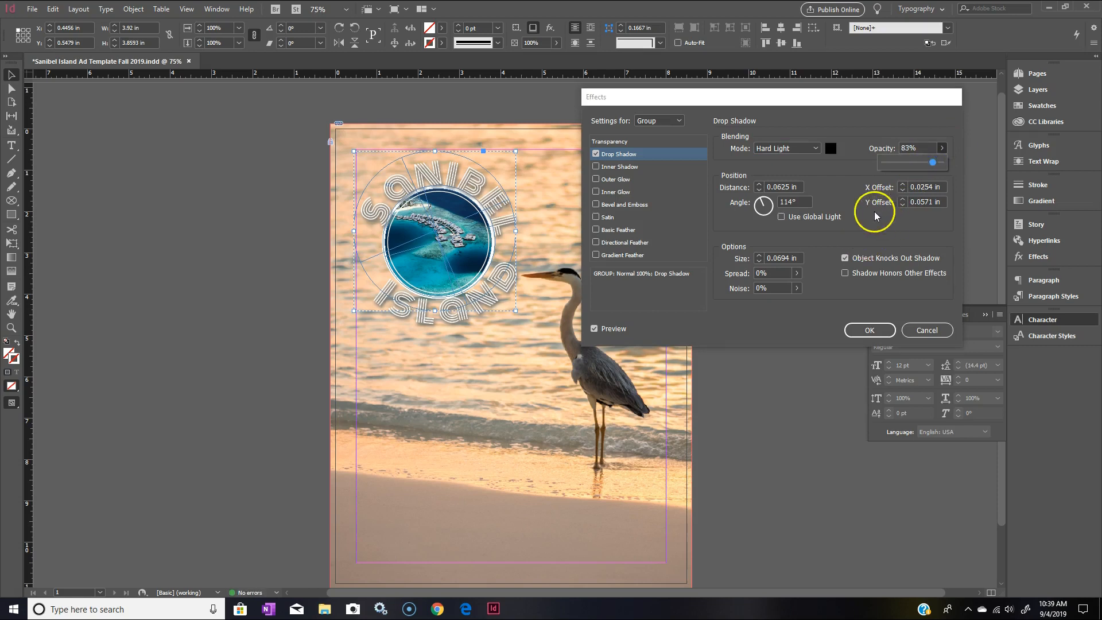
left_click(797, 273)
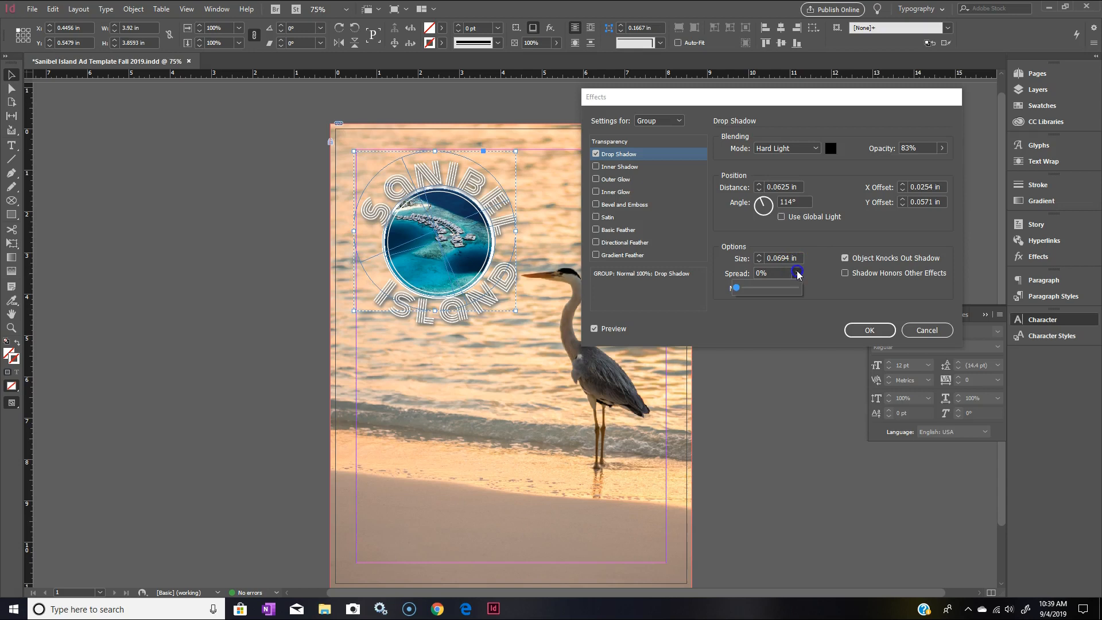
left_click(736, 288)
left_click_drag(744, 289, 747, 290)
Step: Set the text group's shadow size to 0.0625 in and its spread to 34%, and apply the effect
left_click(759, 256)
left_click(759, 261)
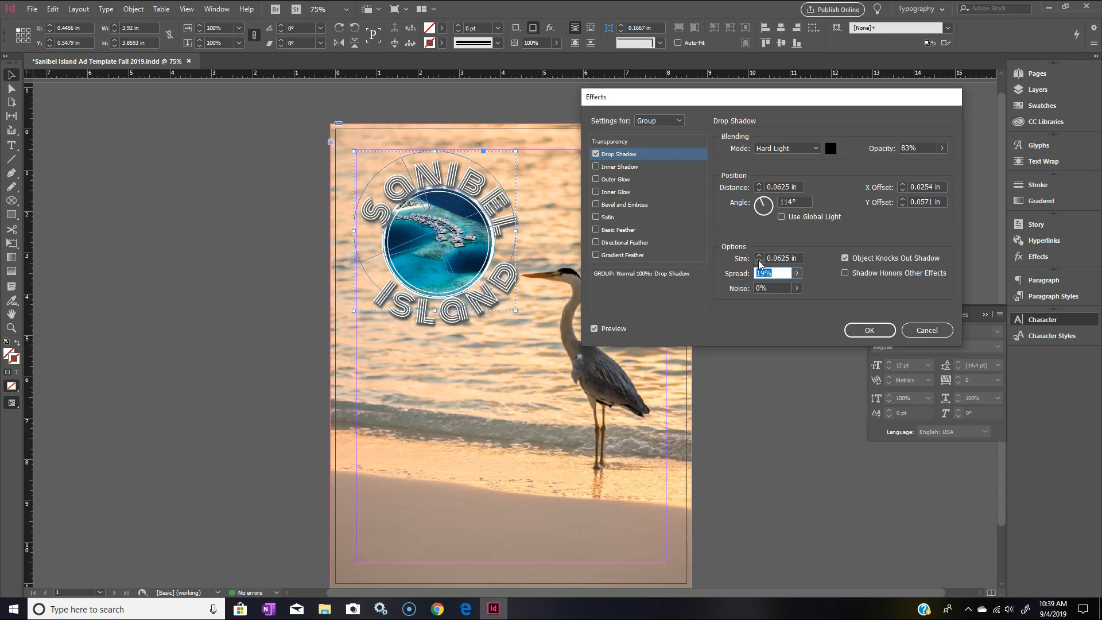
left_click(797, 273)
left_click_drag(748, 288, 756, 292)
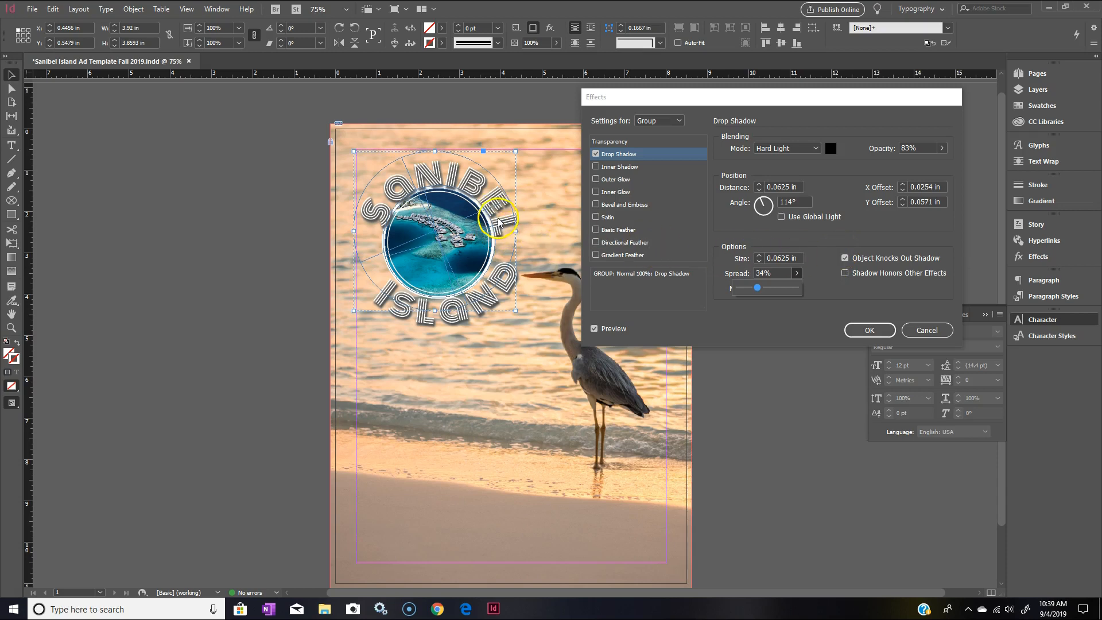
left_click(864, 330)
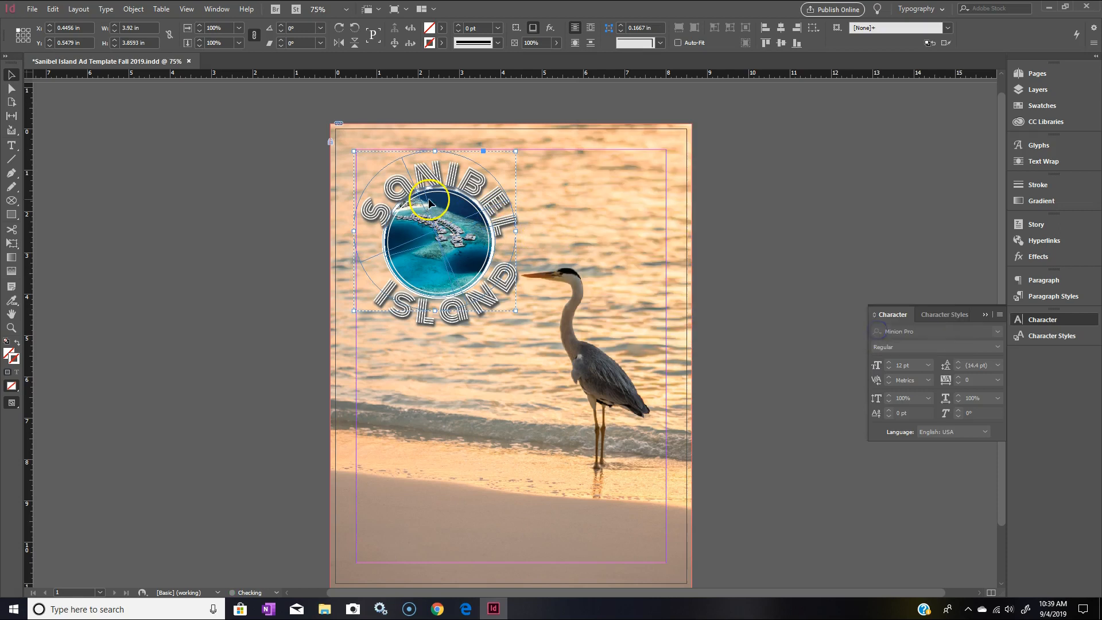
Step: Nudge the lettering group slightly up and left, and move it off the page onto the pasteboard, clear of the round photo
key("Left")
key("Up")
key("Up")
key("Up")
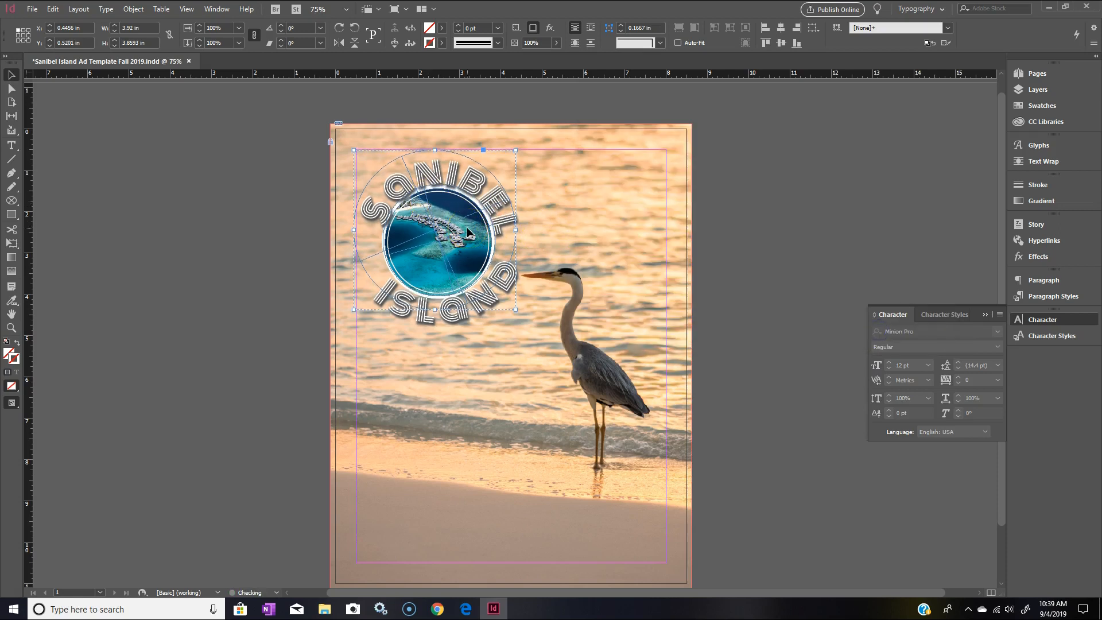
key("Left")
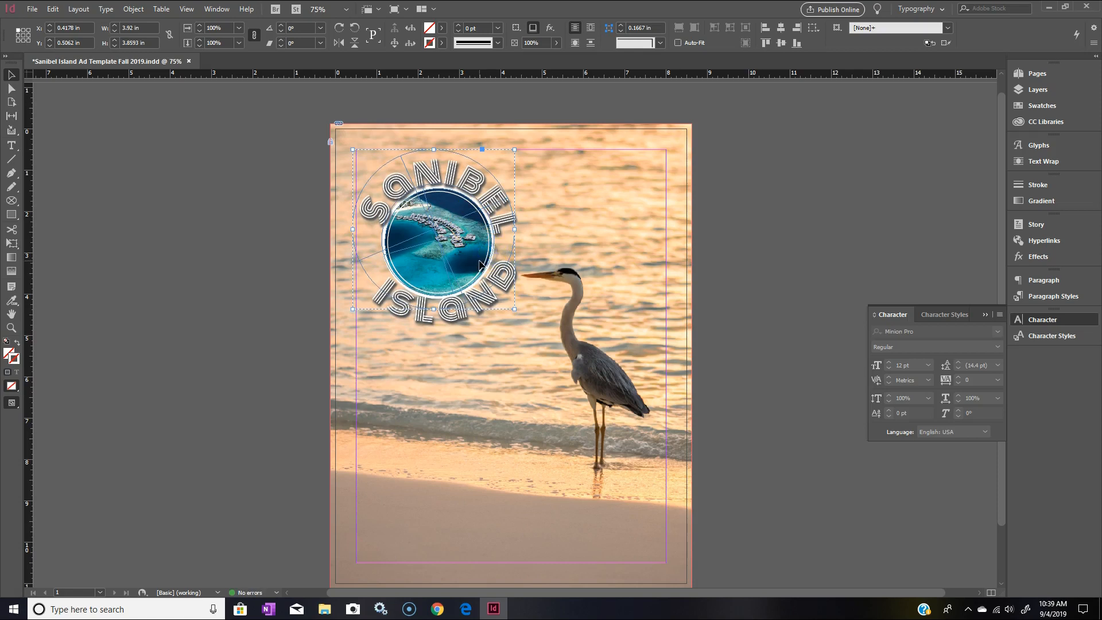
left_click_drag(483, 188, 316, 217)
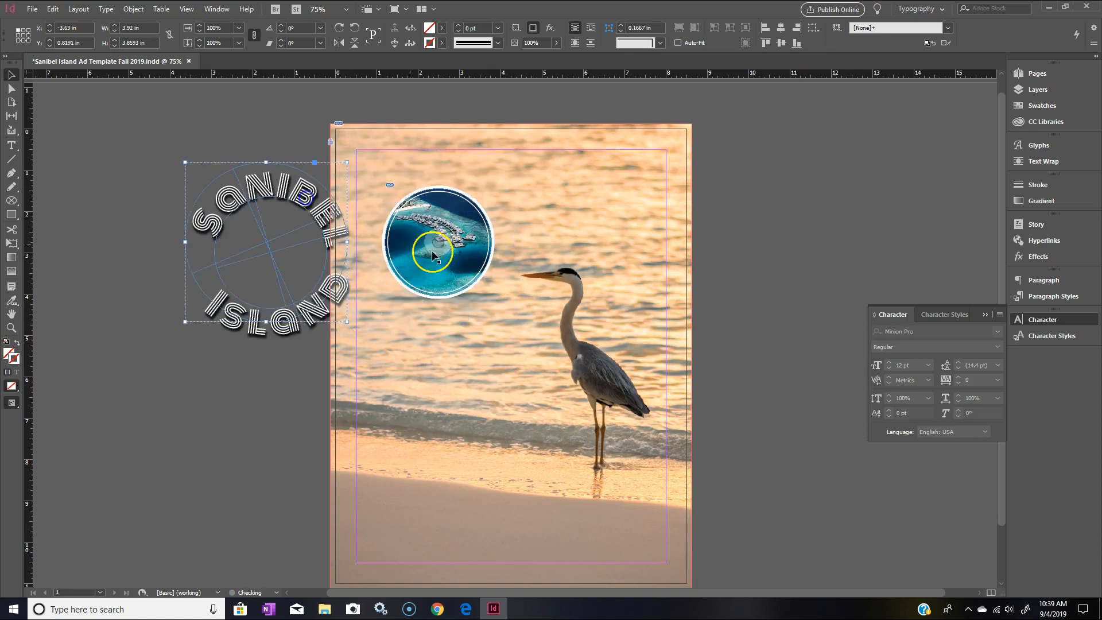
Step: Add a Drop Shadow to the round photo with a size of 0.0625 in and a spread of 12%
left_click(459, 247)
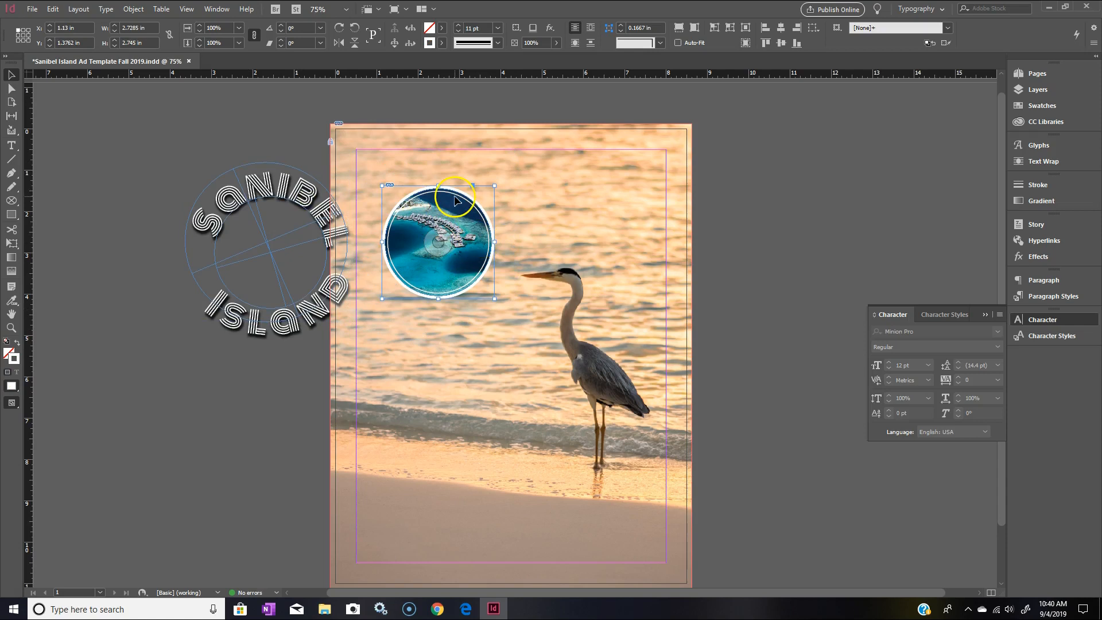
left_click(134, 9)
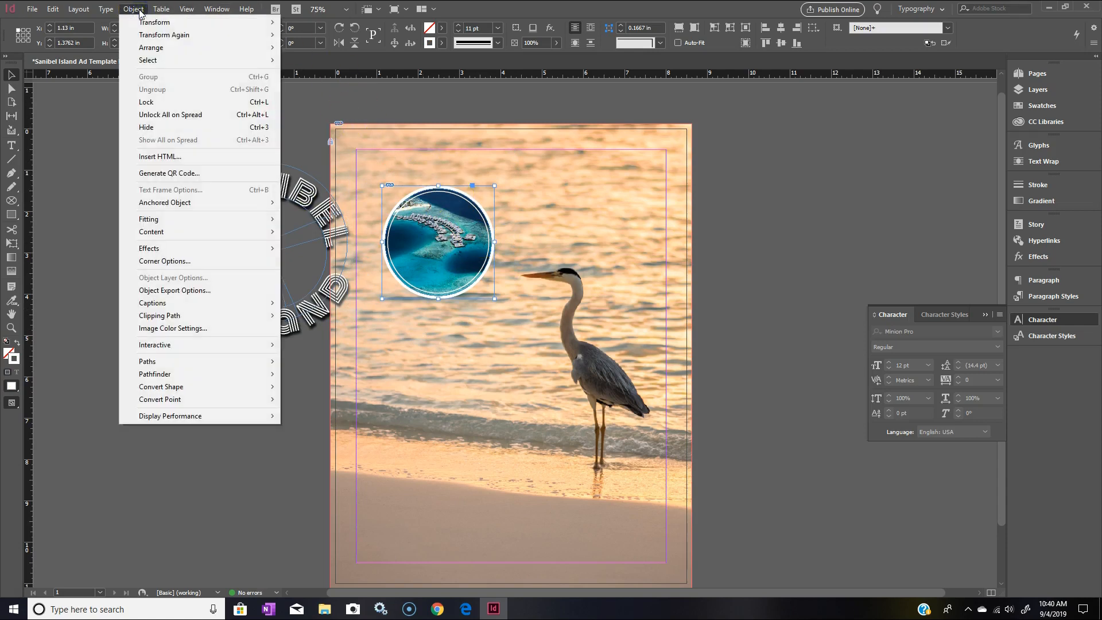
mouse_move(172, 248)
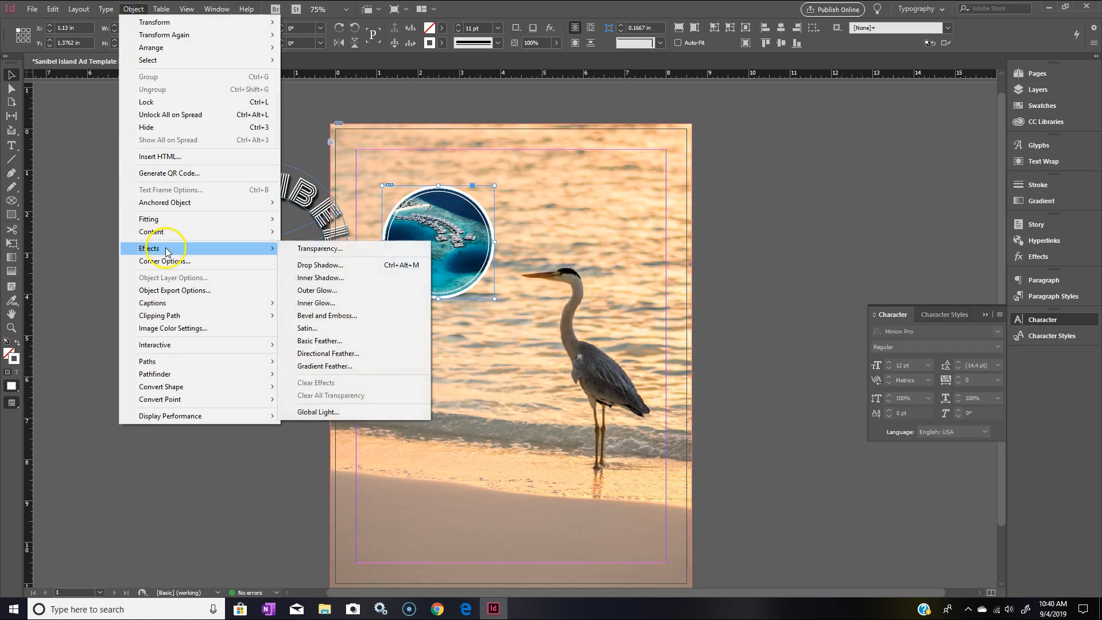
left_click(319, 265)
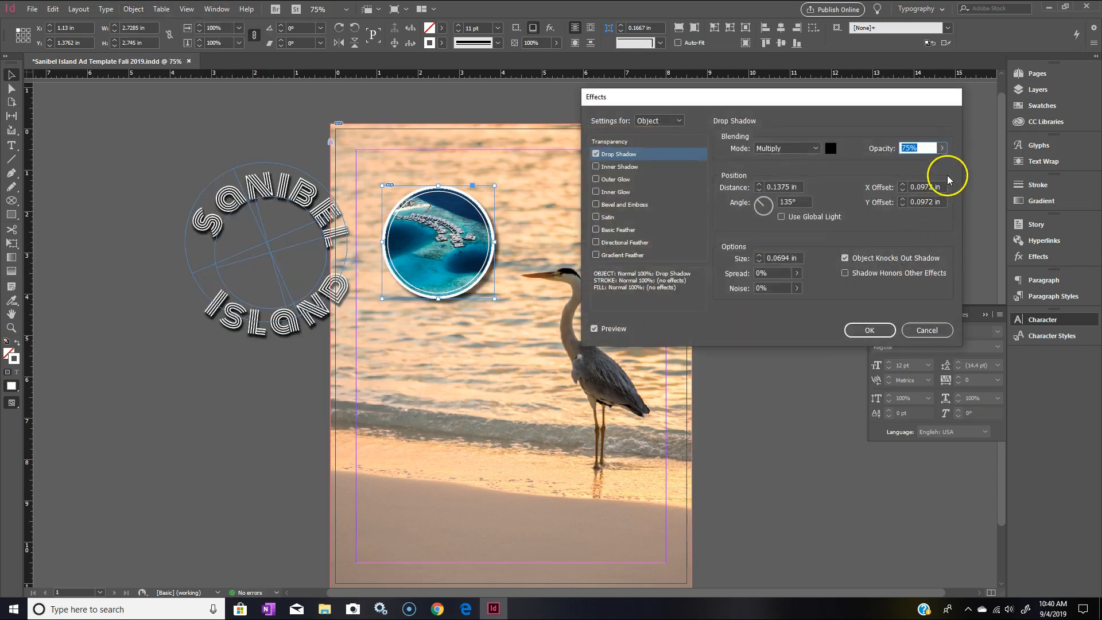
left_click(758, 261)
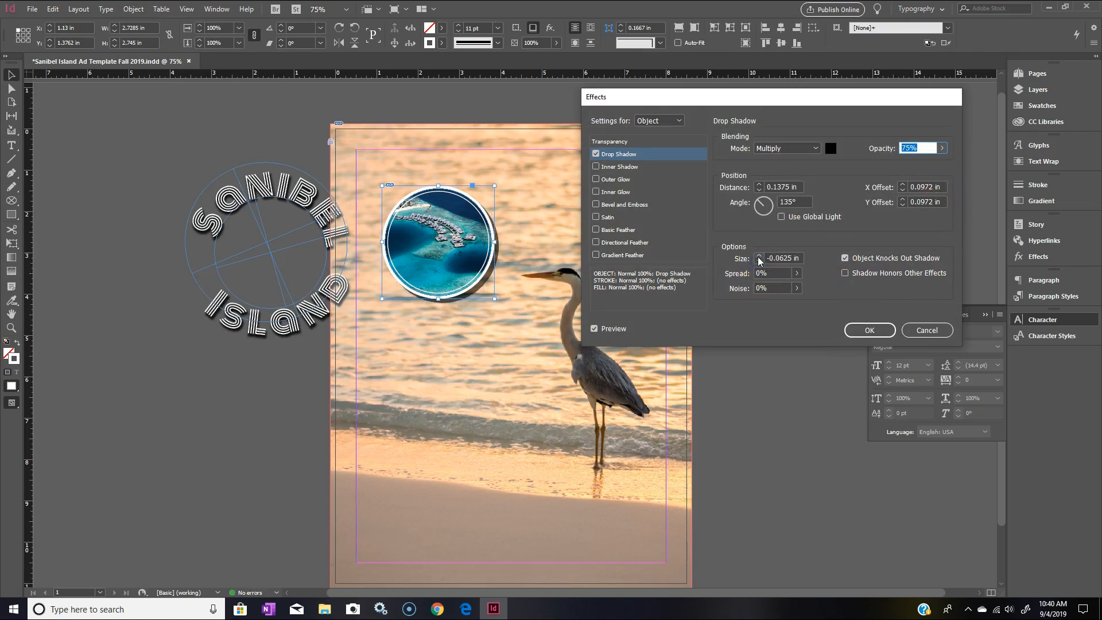
left_click(759, 257)
left_click(796, 272)
left_click_drag(738, 290, 746, 288)
left_click(800, 259)
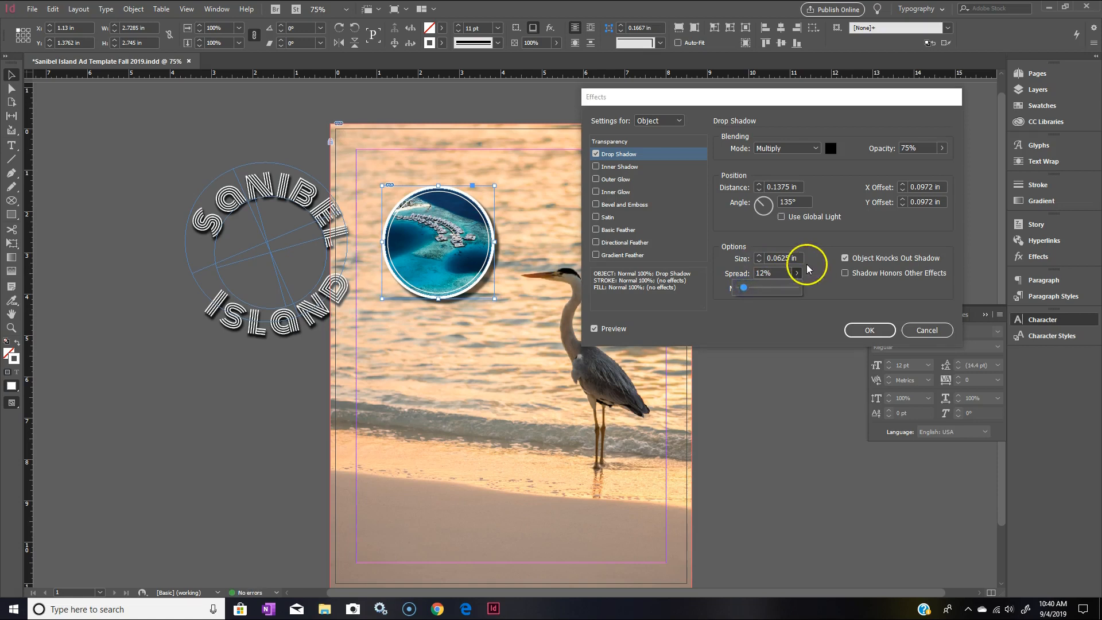
Step: Keep the photo's drop shadow black, and set its blending mode to Hard Light and its opacity to 89%
left_click(831, 148)
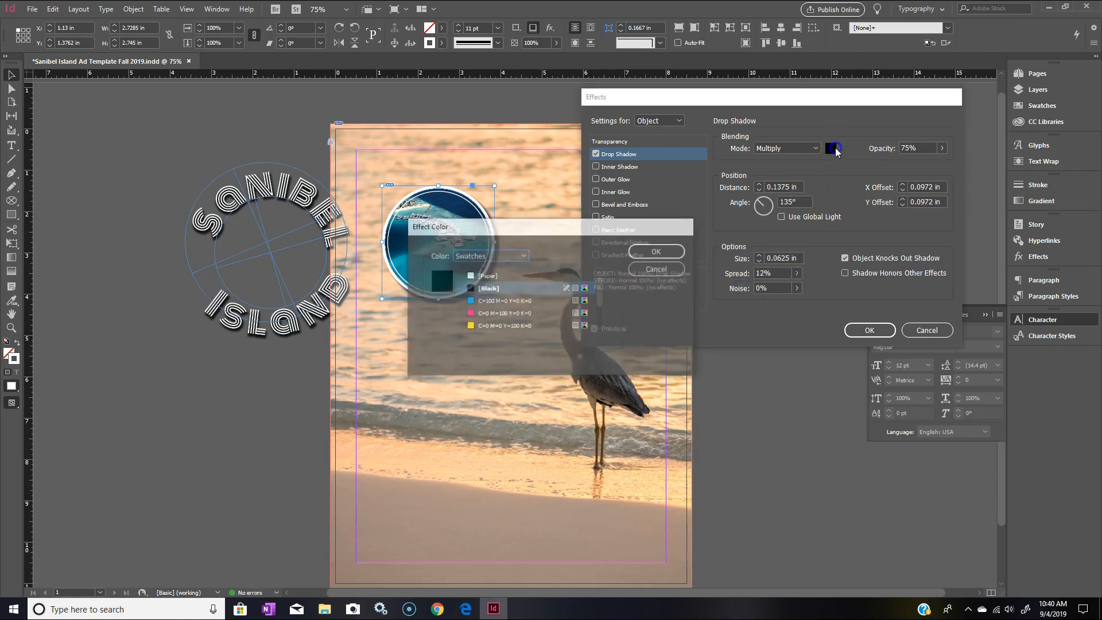
left_click(649, 267)
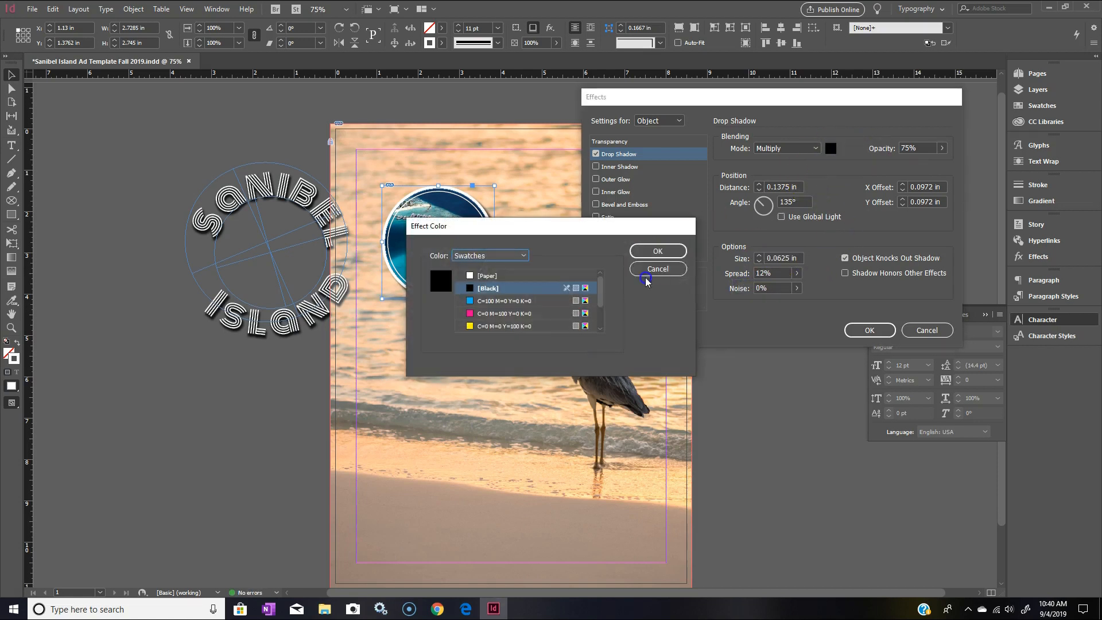
left_click(814, 150)
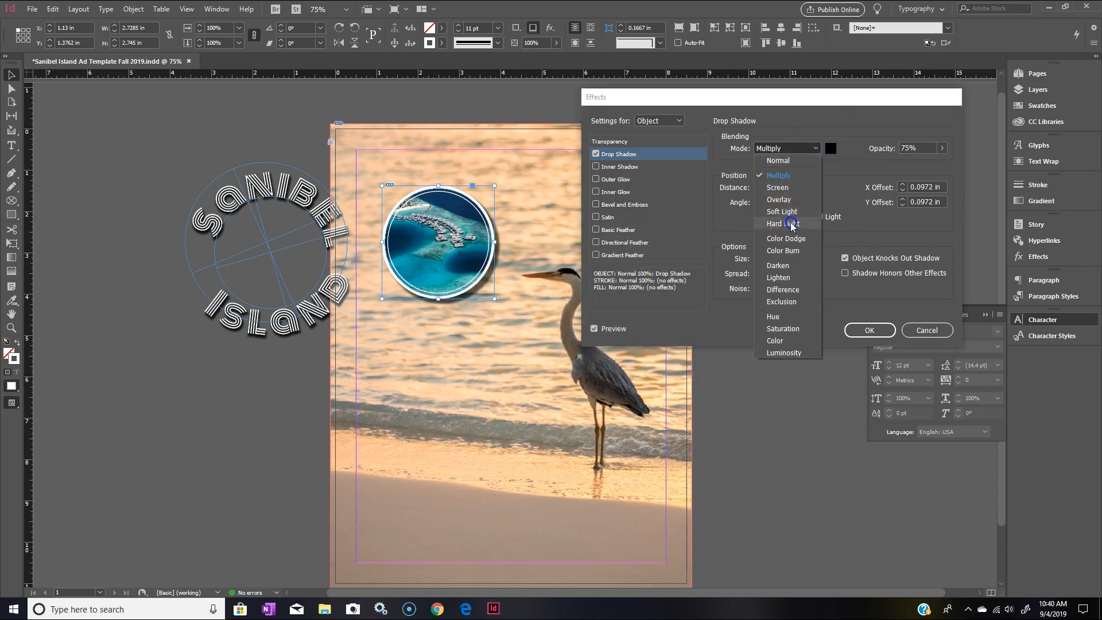
left_click(784, 223)
left_click(941, 148)
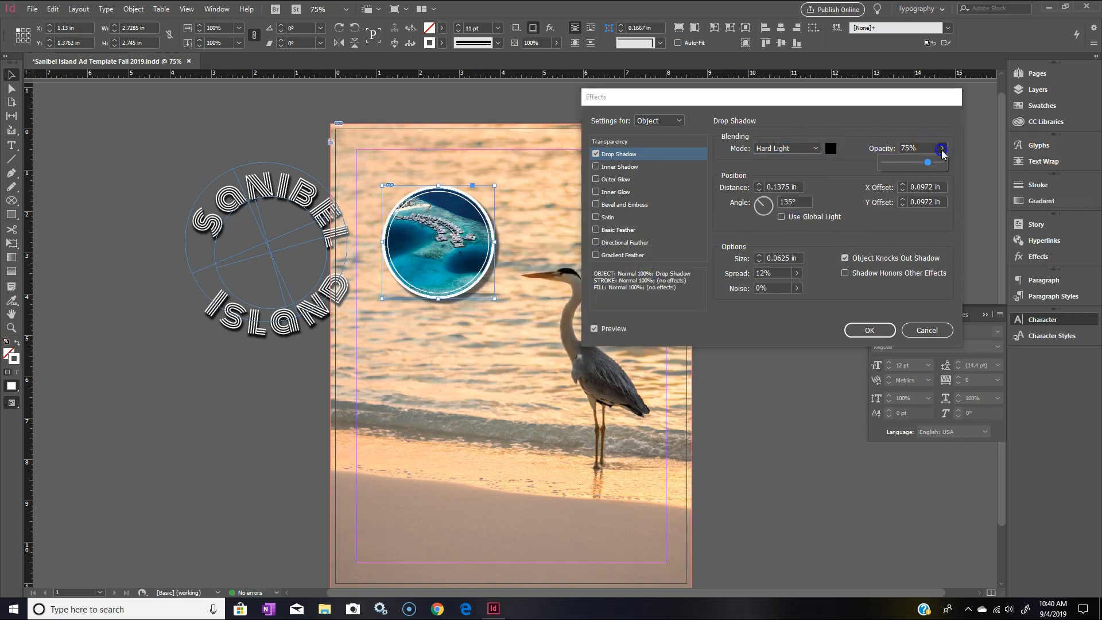
left_click_drag(925, 166, 936, 166)
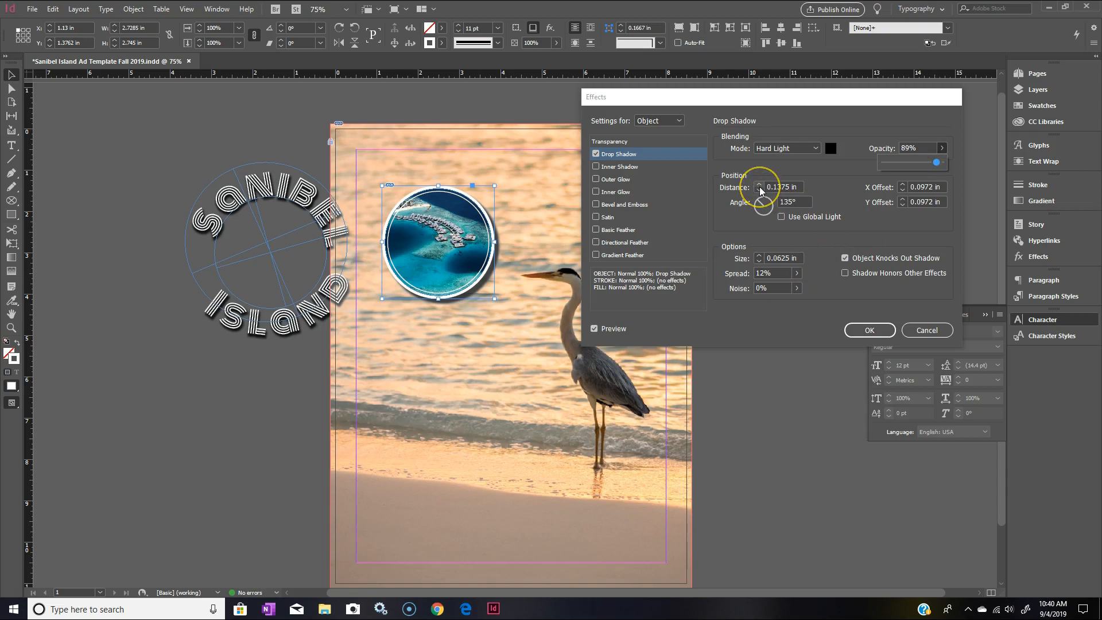
Step: Set the photo's shadow angle to 113°, and try a size of 0 in before restoring 0.0625 in
left_click(761, 204)
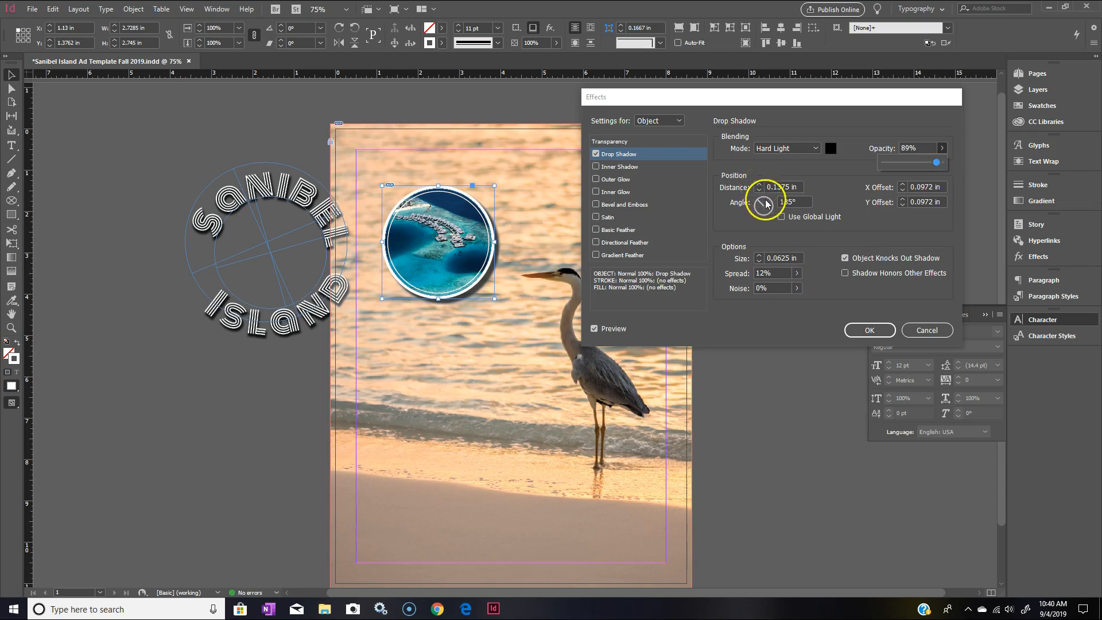
left_click_drag(761, 203, 762, 204)
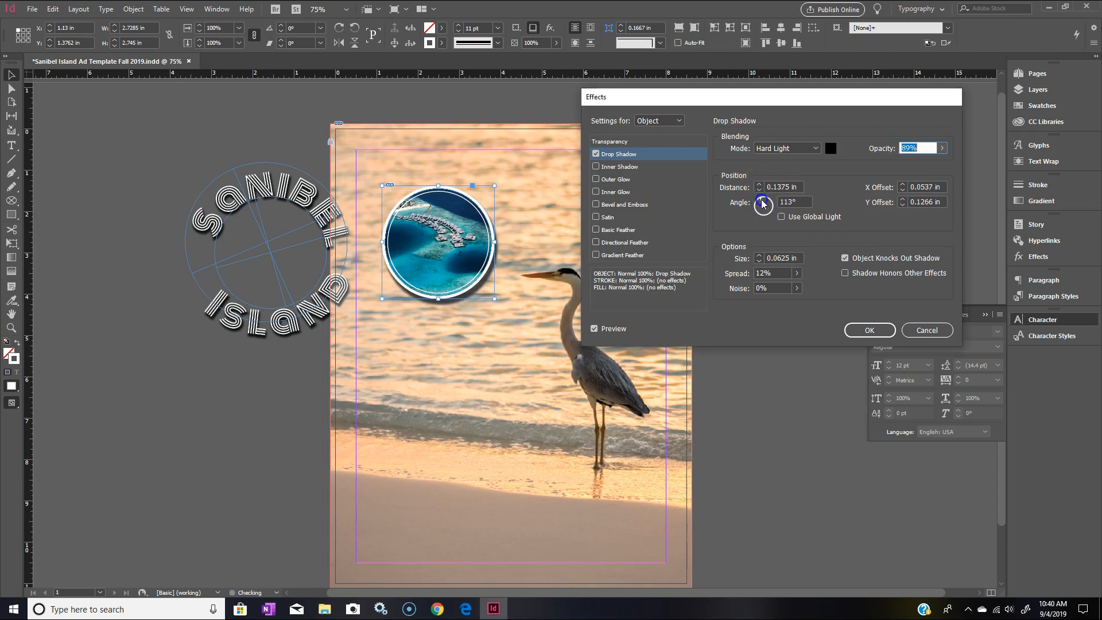
left_click(760, 262)
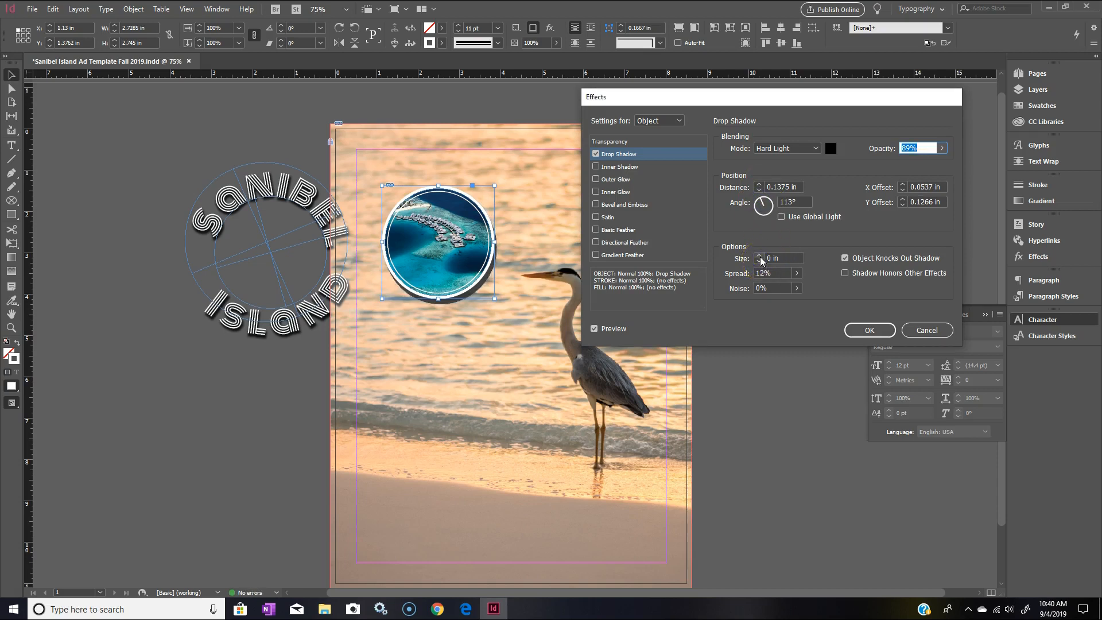
left_click(760, 255)
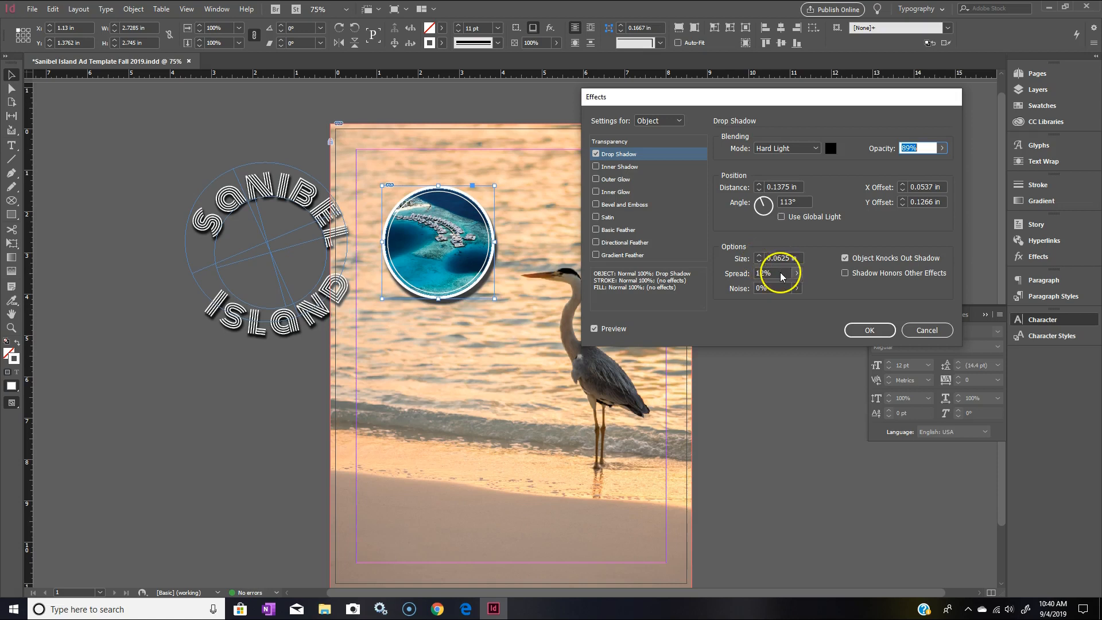
Step: Reduce the spread of the photo's drop shadow slightly and set its X offset to 0 in
left_click(796, 273)
mouse_move(743, 287)
left_mouse_down()
mouse_move(758, 290)
mouse_move(743, 288)
left_mouse_up()
left_click(822, 287)
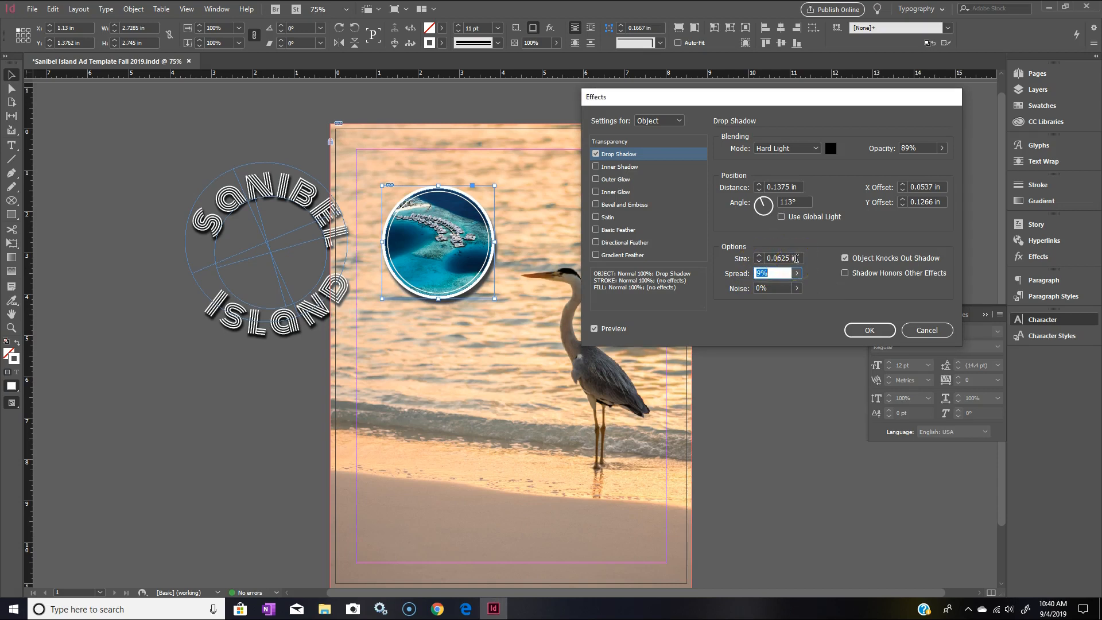
left_click(902, 191)
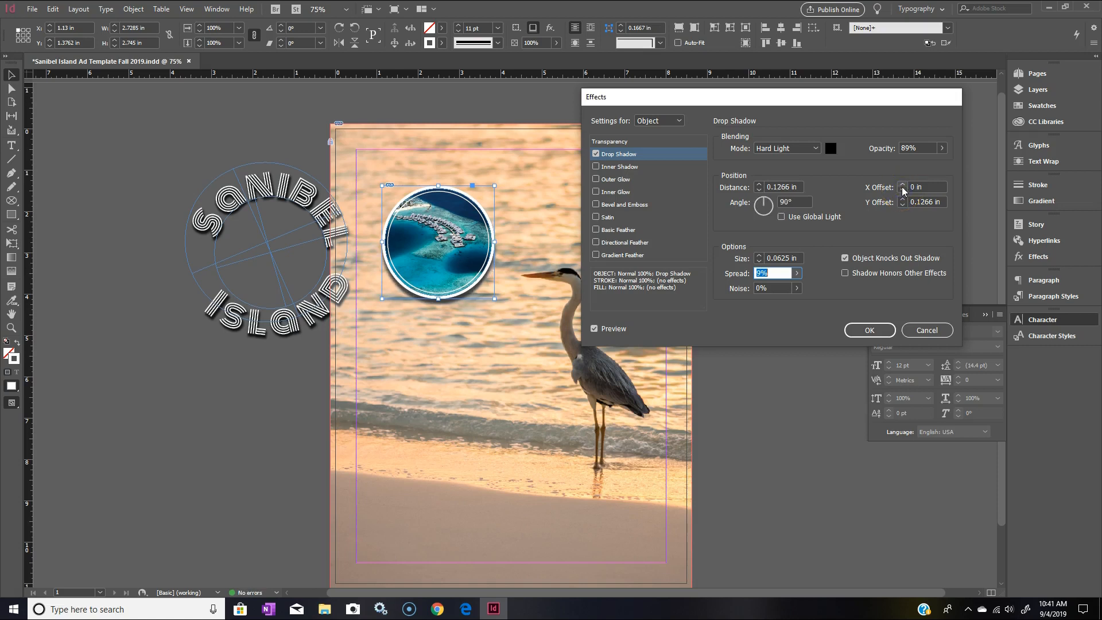
Step: Set the X offset of the photo's drop shadow to 0.0625 in, reduce its distance to 0.0625 in, and apply the effect
left_click(903, 185)
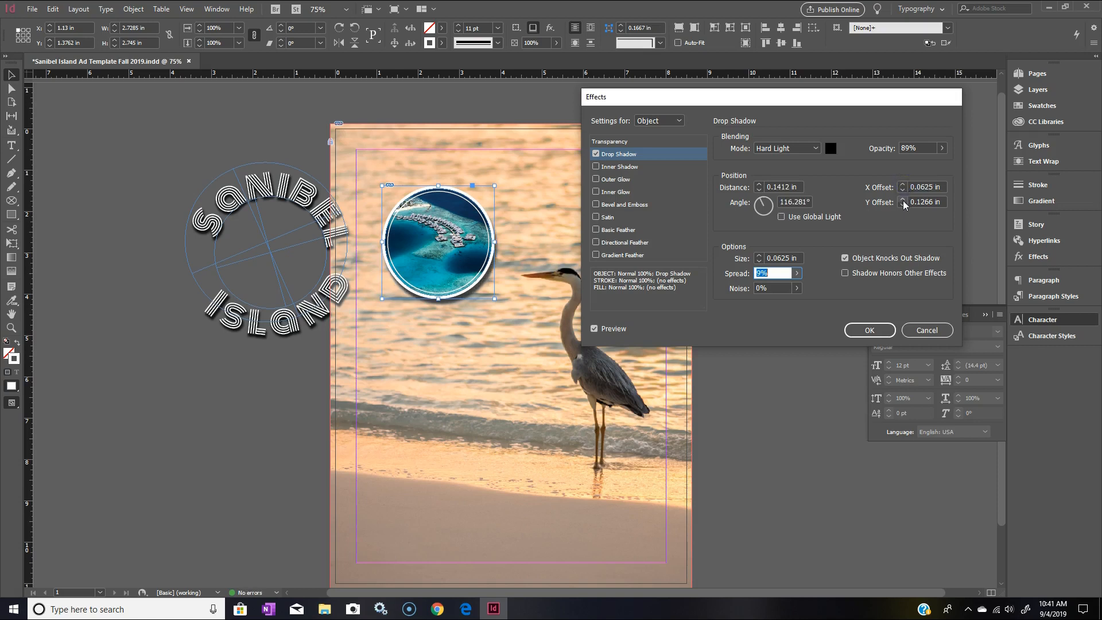
left_click(760, 191)
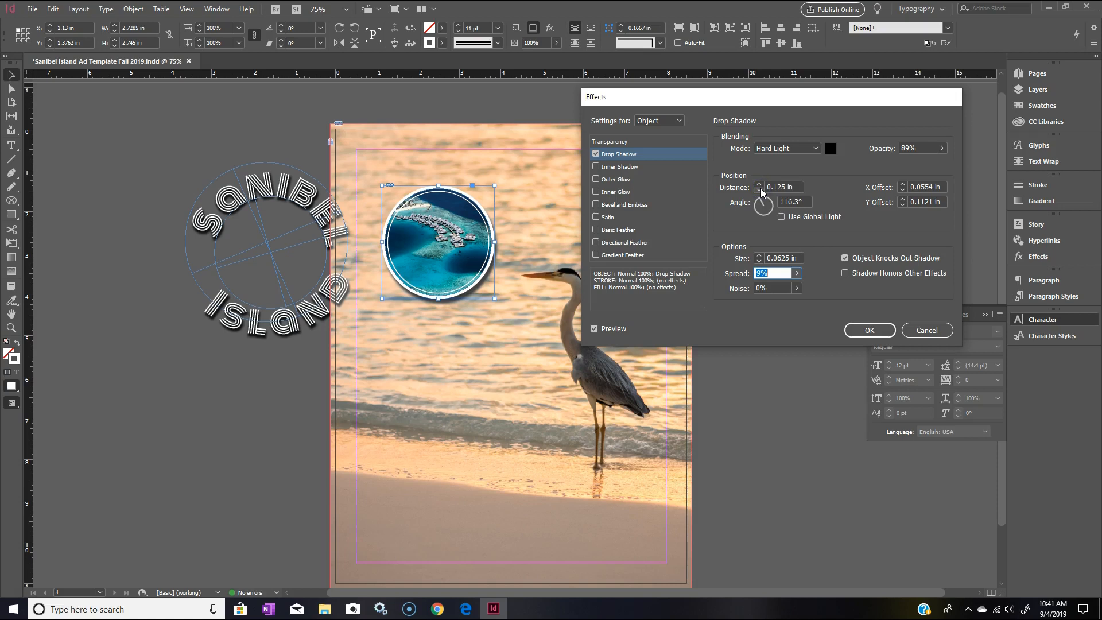
left_click(760, 191)
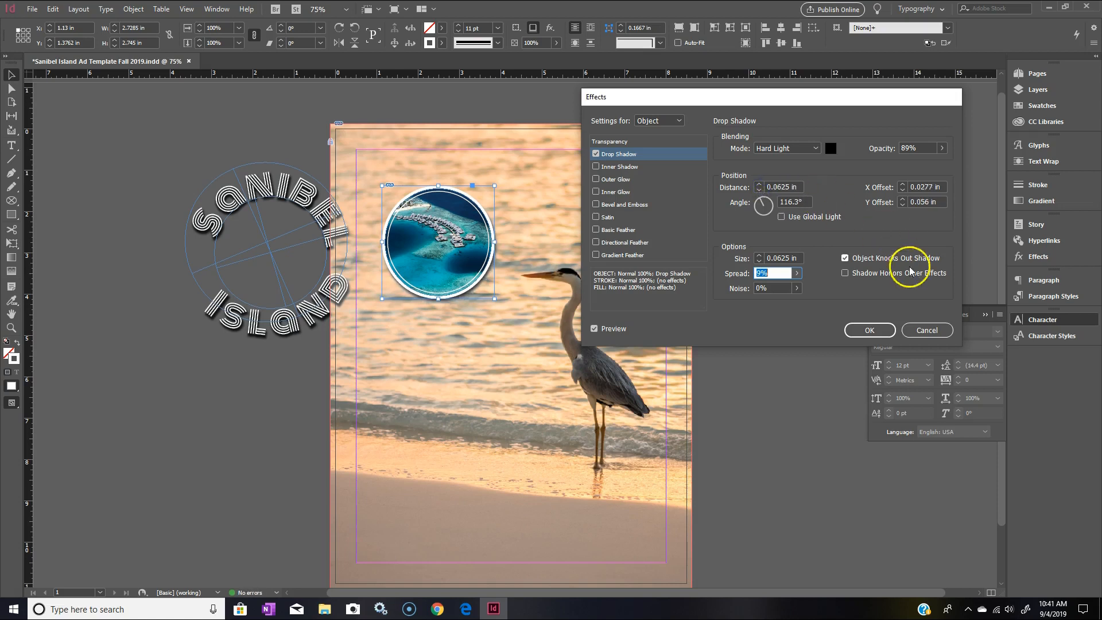
left_click(869, 328)
Step: Move the circular SANIBEL ISLAND lettering over the round photo so it surrounds it, and rotate the lettering to 4°
left_click_drag(265, 191, 434, 181)
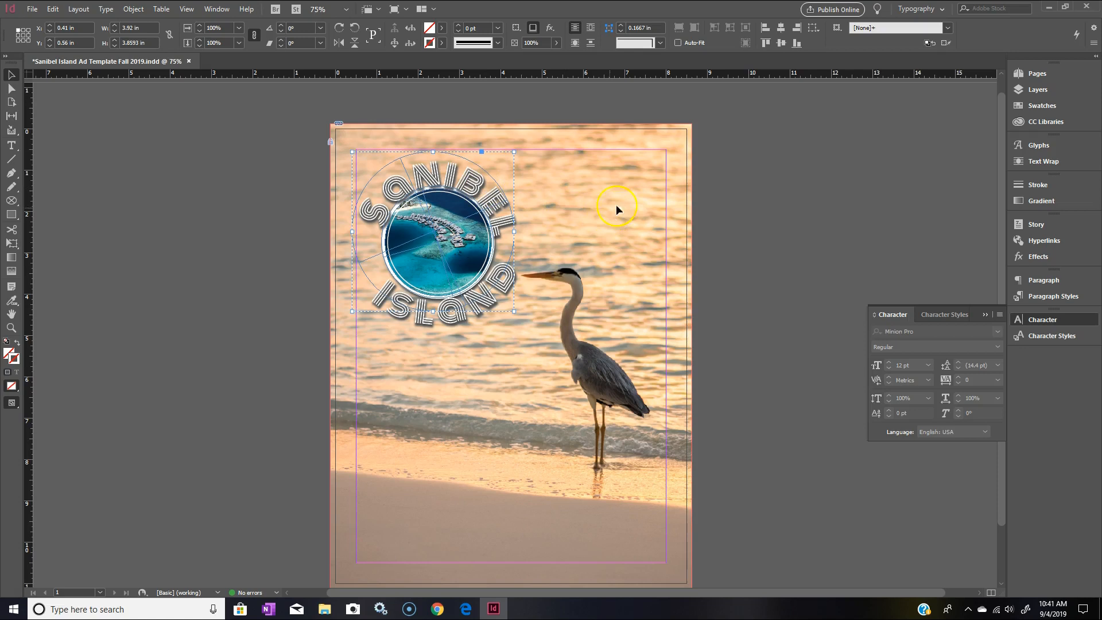
left_click(738, 209)
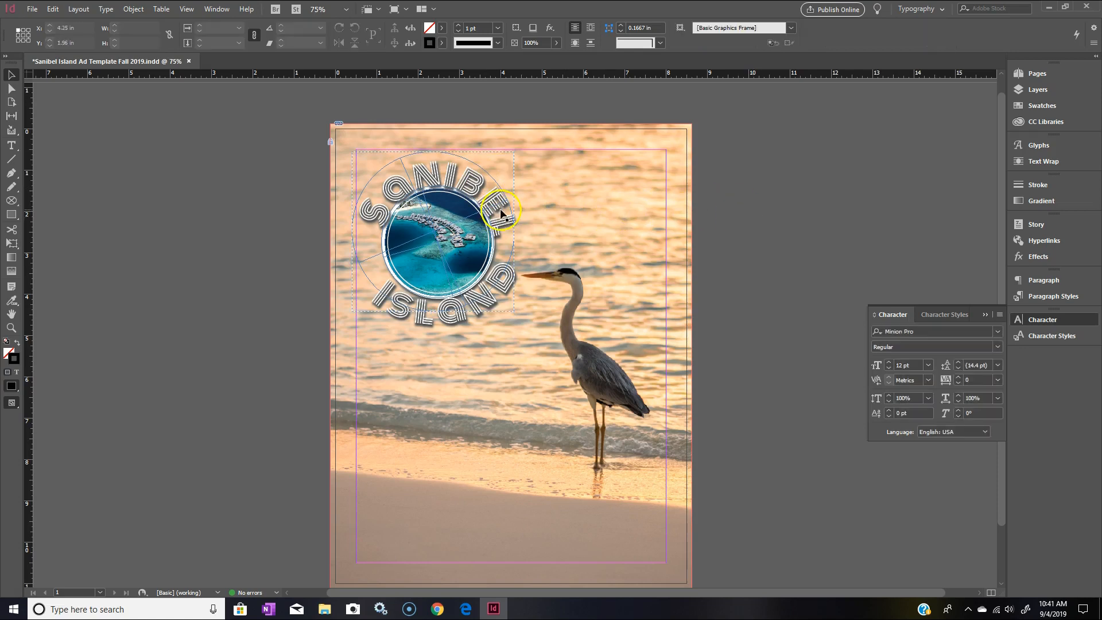
left_click(478, 191)
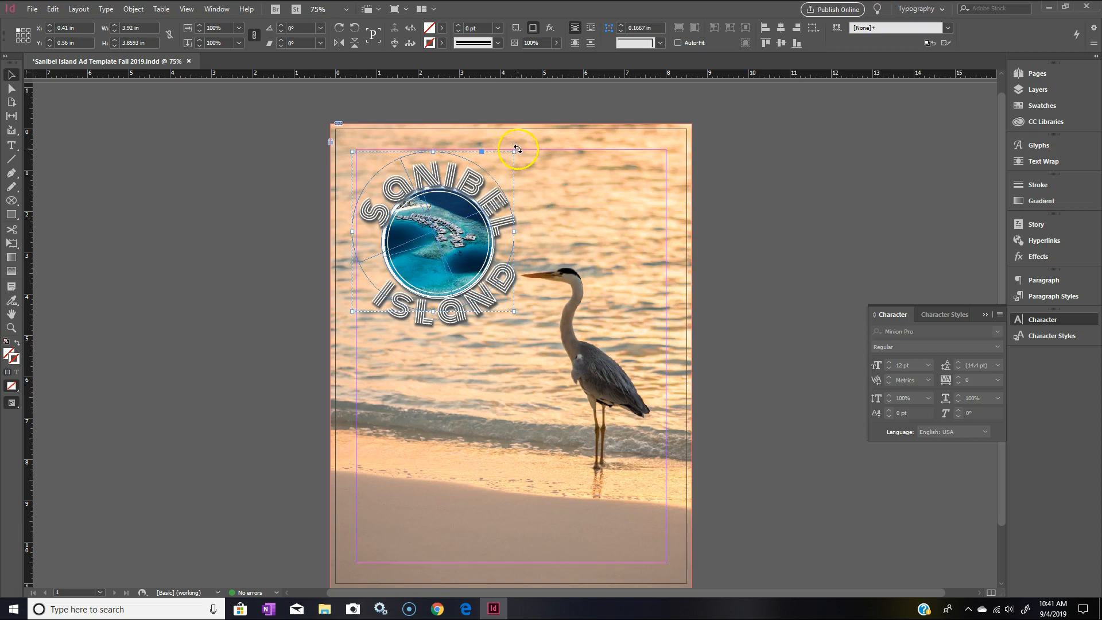
left_click_drag(514, 144, 512, 139)
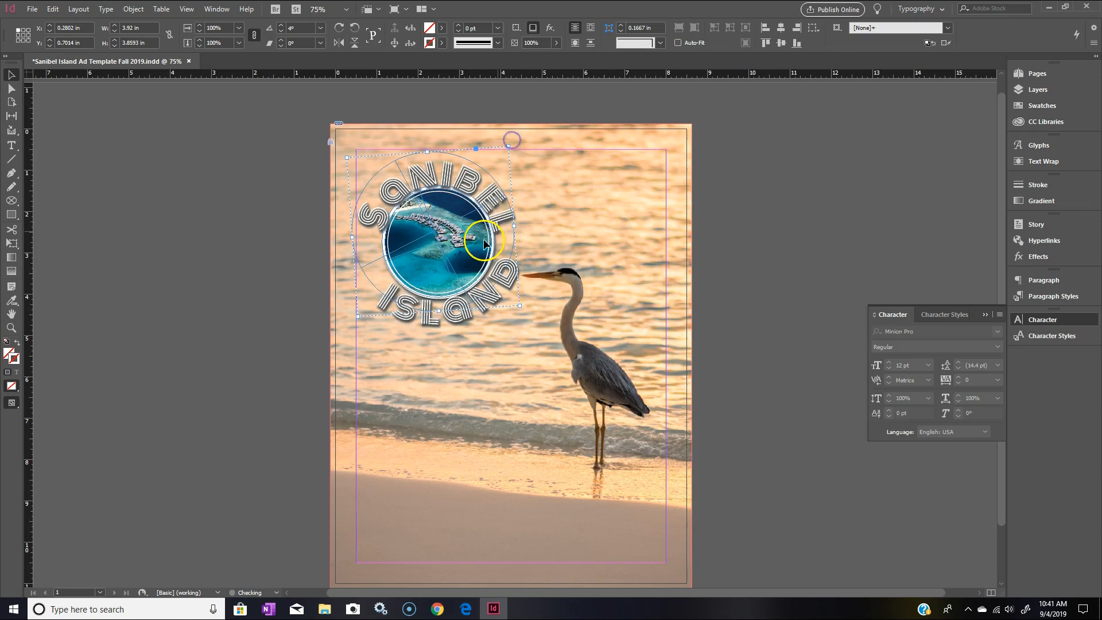
Step: Rotate the ISLAND text circle to 61°, shift it slightly, and shrink it to about 3.85 × 3.91 in
double_click(462, 319)
mouse_move(540, 178)
left_mouse_down()
mouse_move(528, 160)
mouse_move(549, 204)
mouse_move(551, 194)
left_mouse_up()
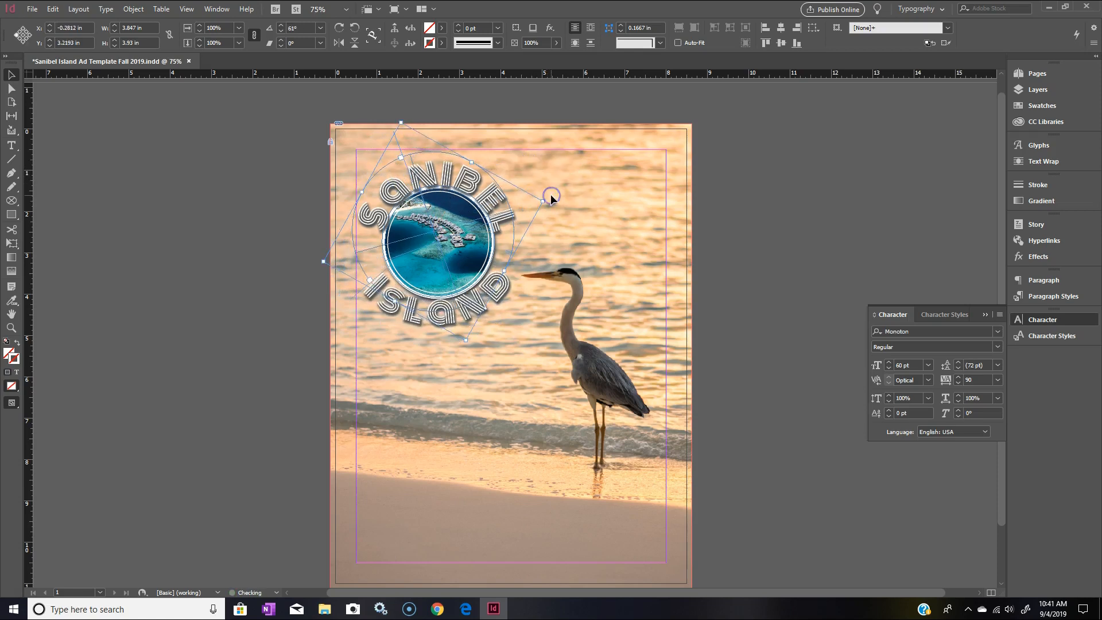
left_click_drag(476, 290, 476, 290)
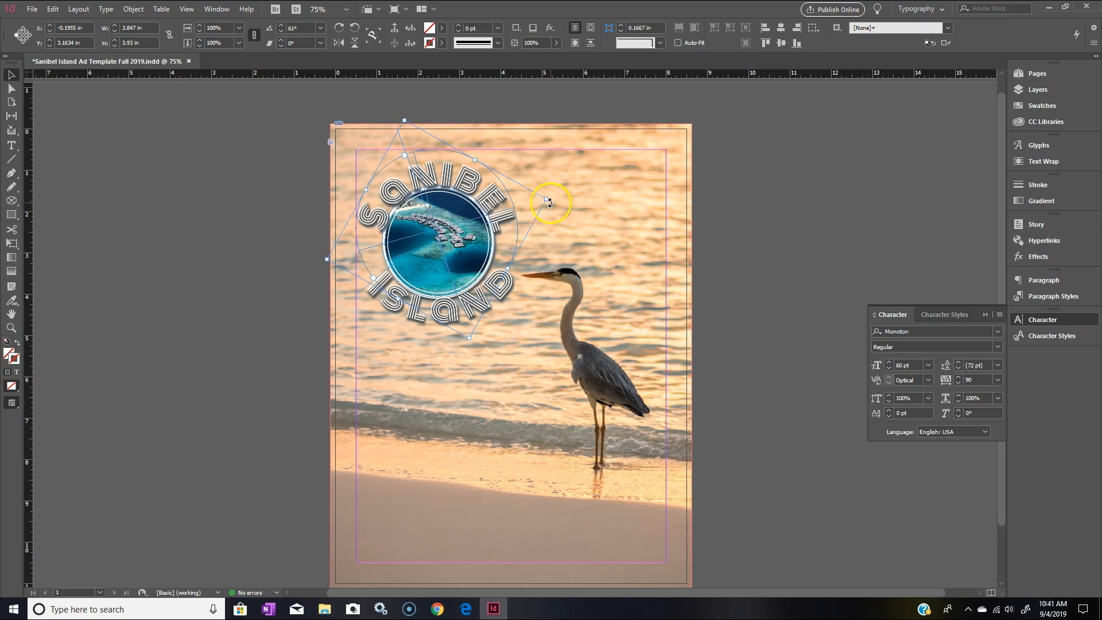
left_click_drag(548, 199, 544, 202)
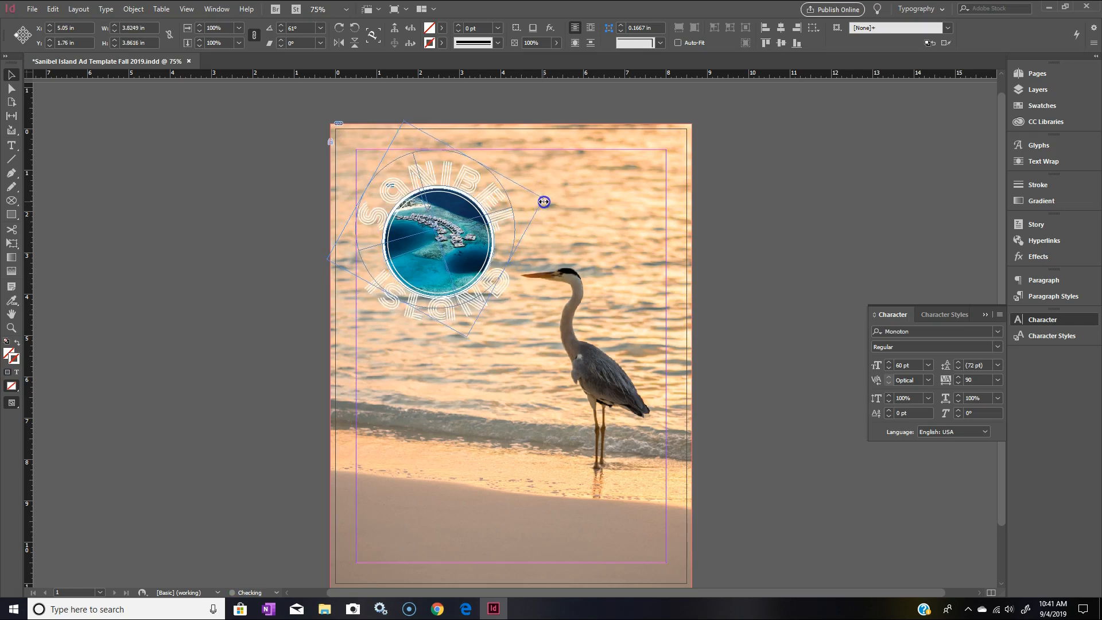
left_click(501, 221)
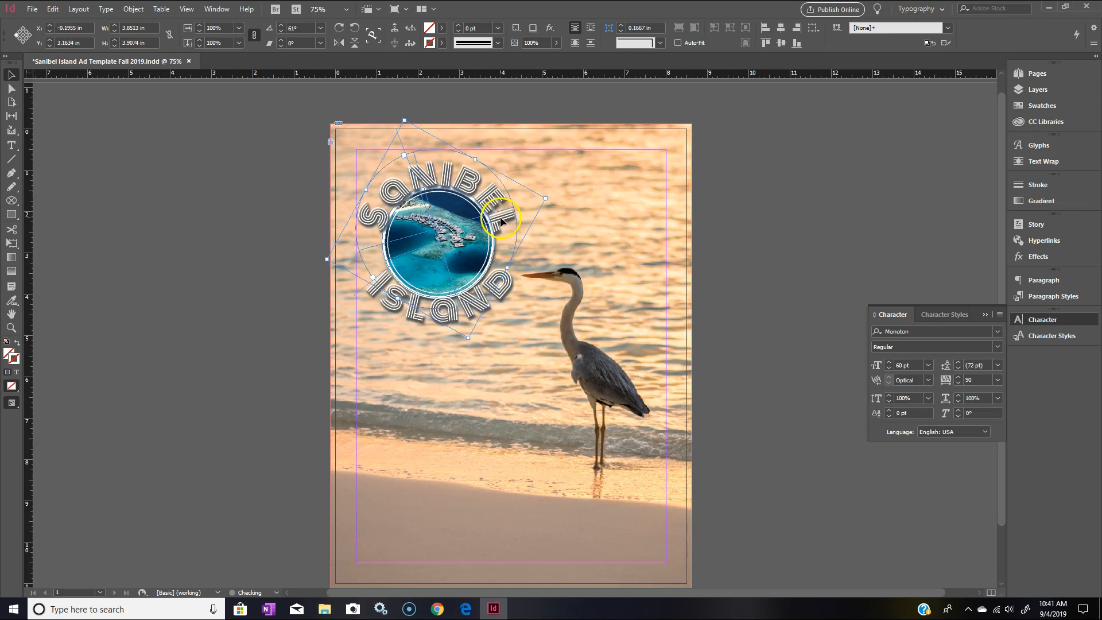
Step: Nudge the ISLAND text circle slightly down and to the right, and deselect it
key("Down")
key("Down")
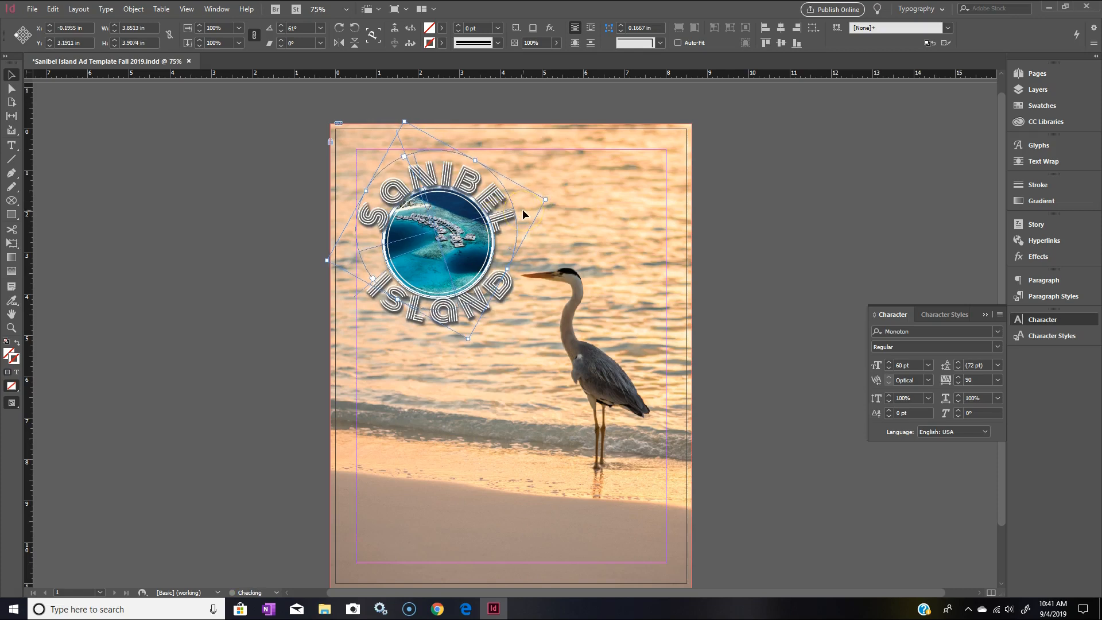
key("Right")
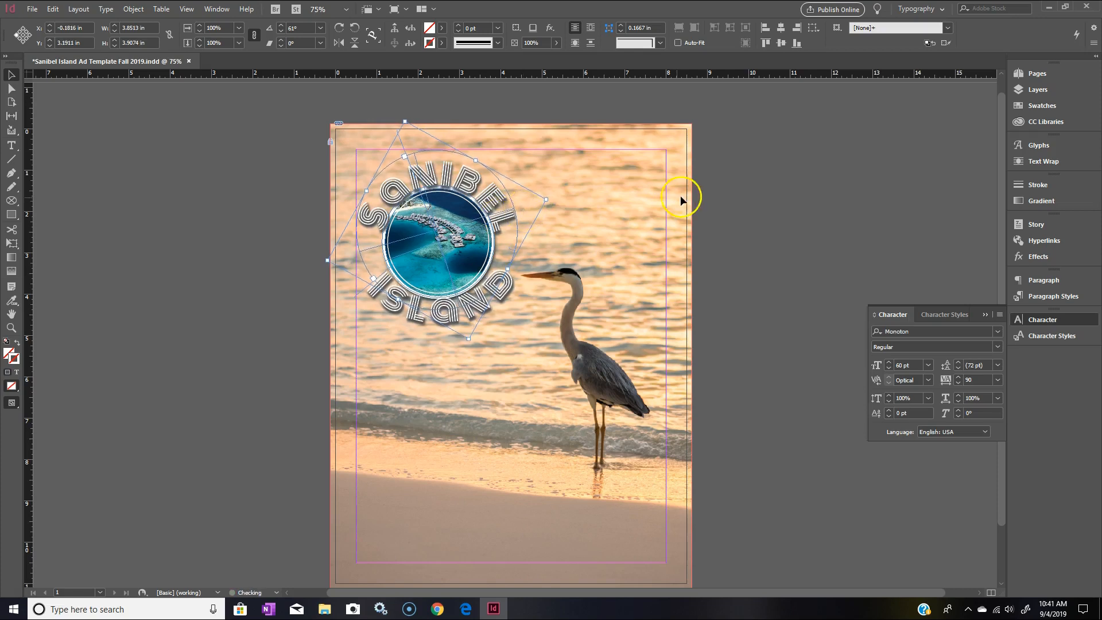
left_click(734, 199)
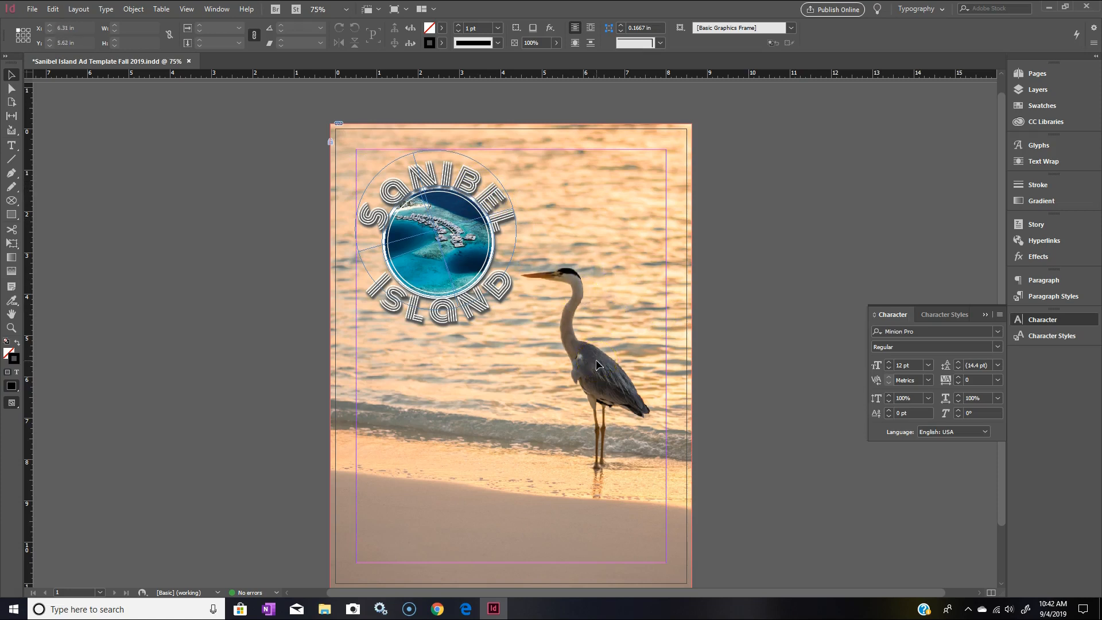
left_click(414, 187)
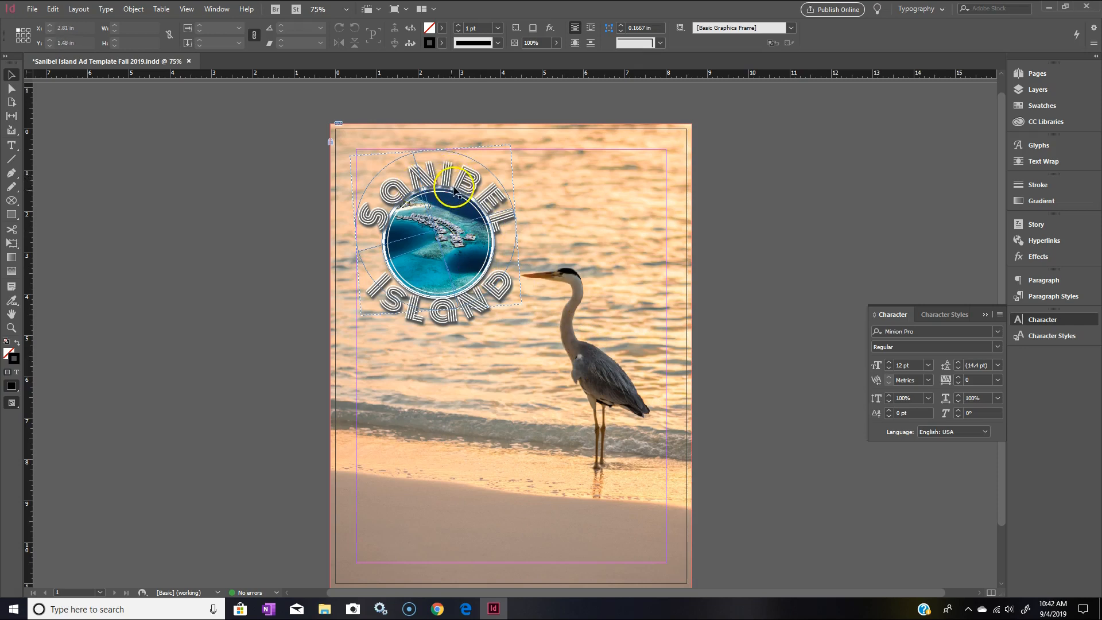
left_click(554, 335)
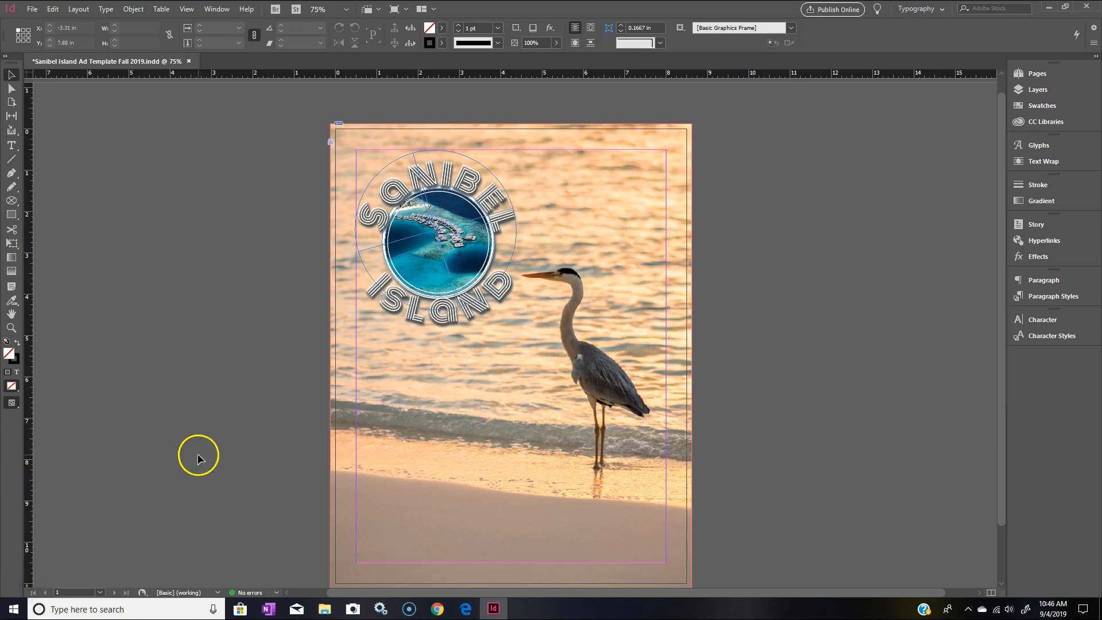
Step: Copy the two highlighted Sanibel Island body paragraphs from the Moodle assignment page in Edge and return to InDesign
left_click(464, 607)
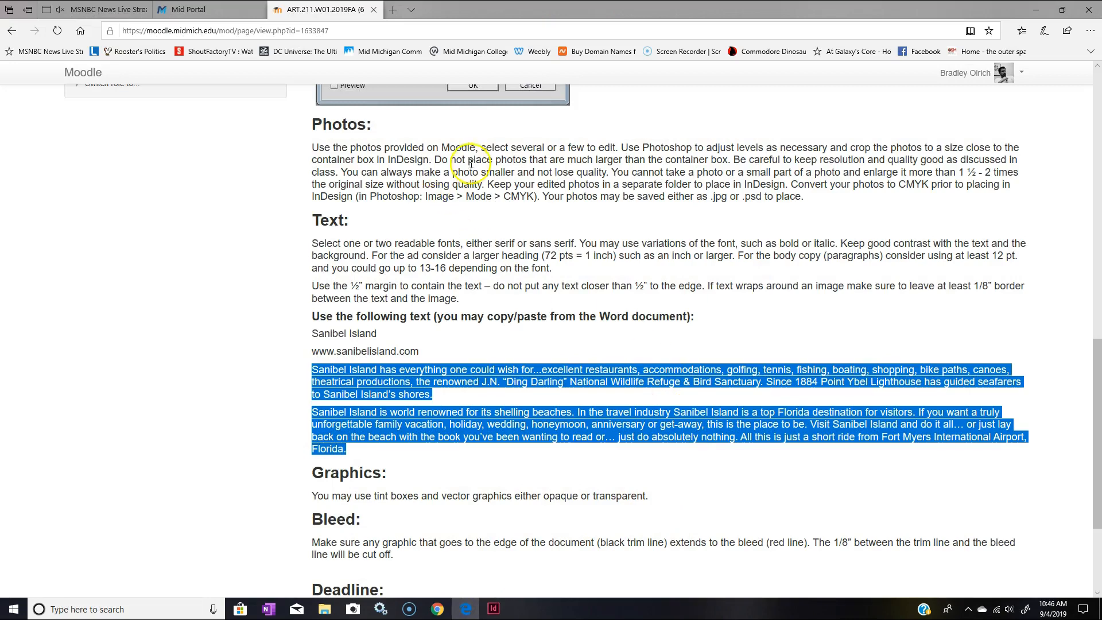
left_click_drag(1098, 349, 1098, 398)
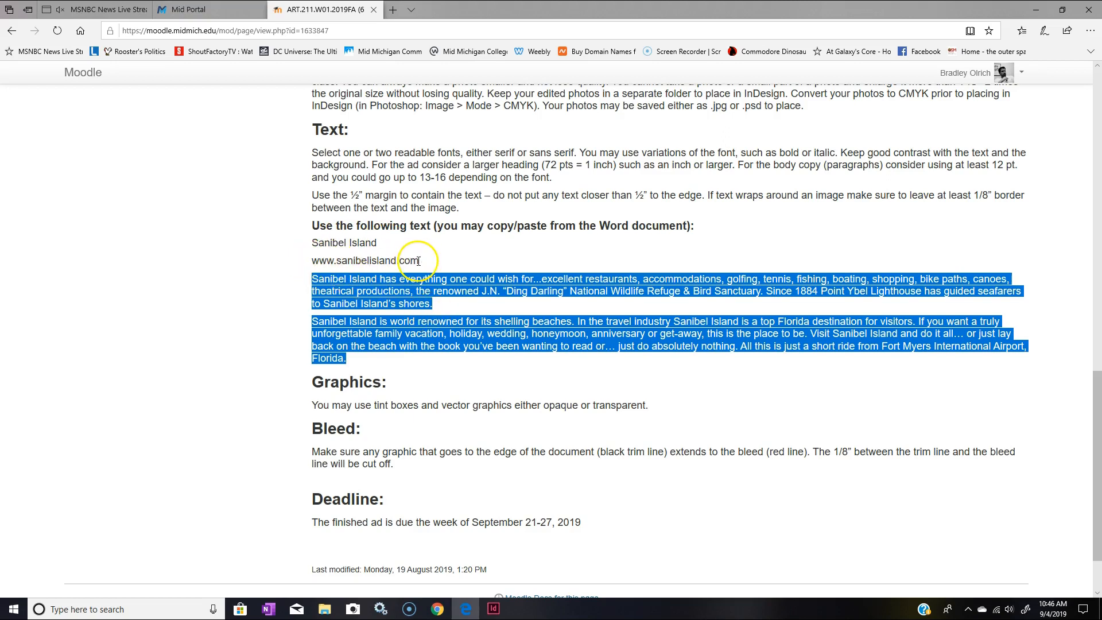
right_click(413, 288)
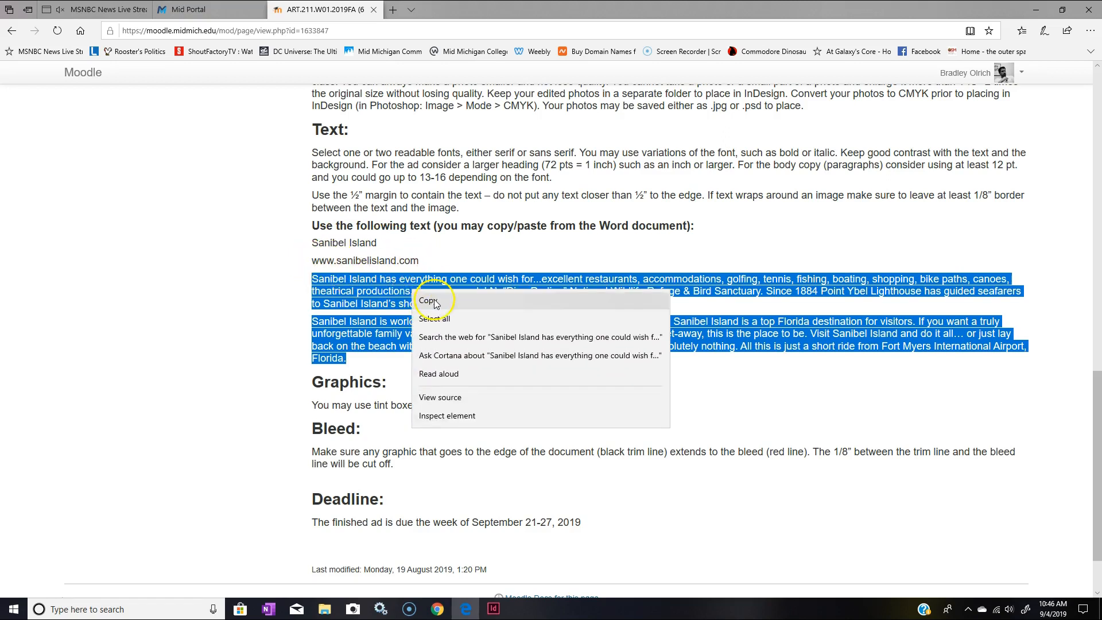
left_click(427, 301)
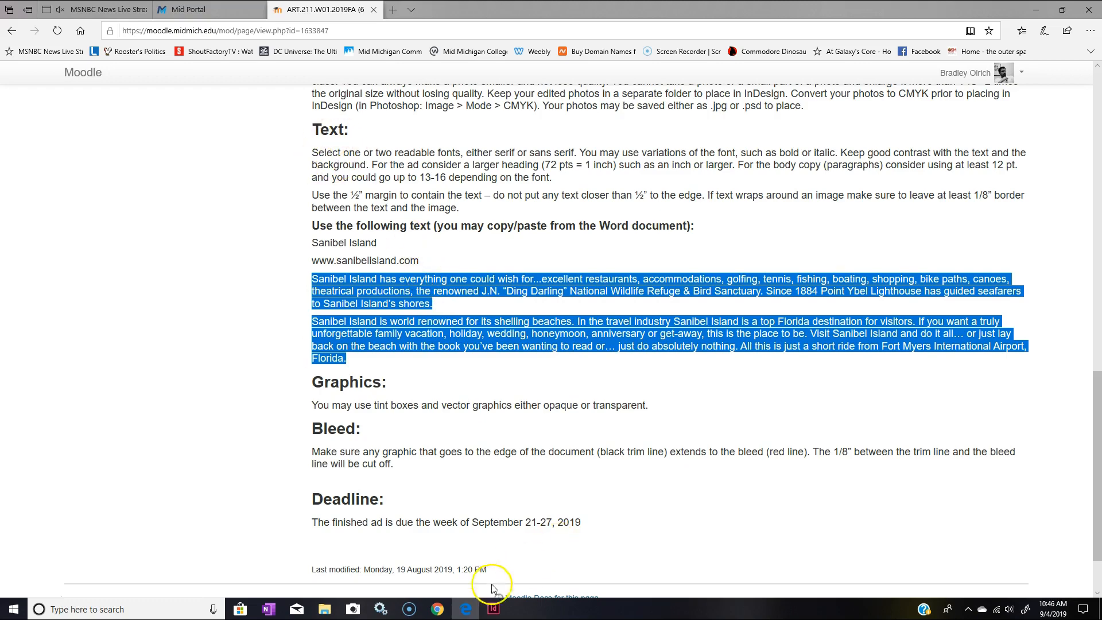
left_click(493, 609)
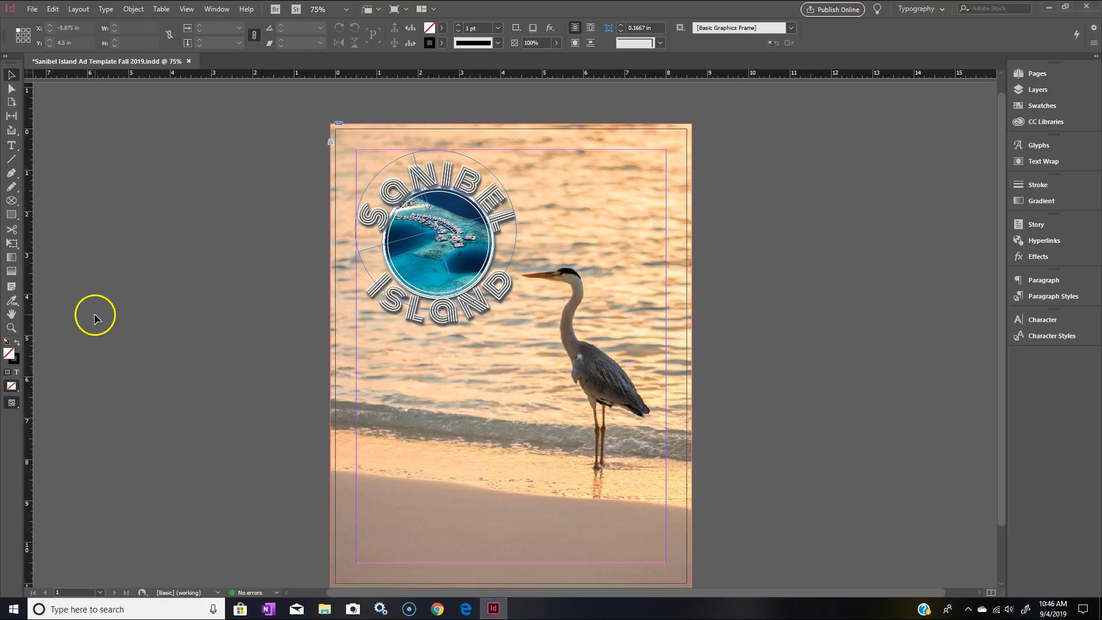
Step: Draw a rectangular frame about 3.14 × 4.66 in on the pasteboard left of the page and paste the copied paragraphs into it as text
left_click(11, 220)
mouse_move(153, 259)
left_mouse_down()
mouse_move(283, 436)
mouse_move(283, 451)
left_mouse_up()
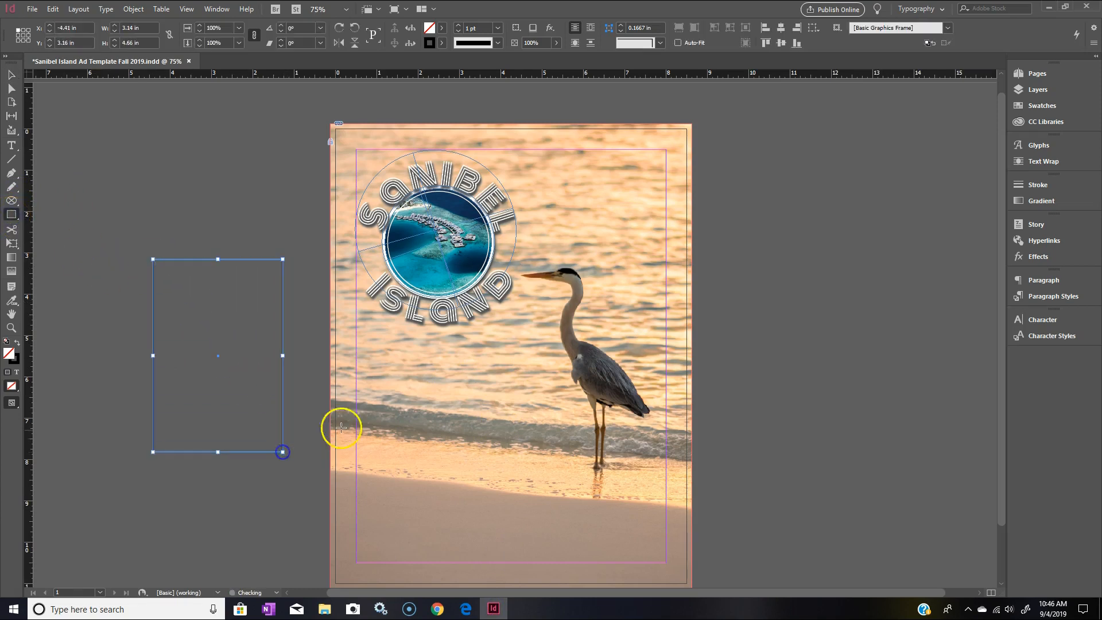
left_click(11, 145)
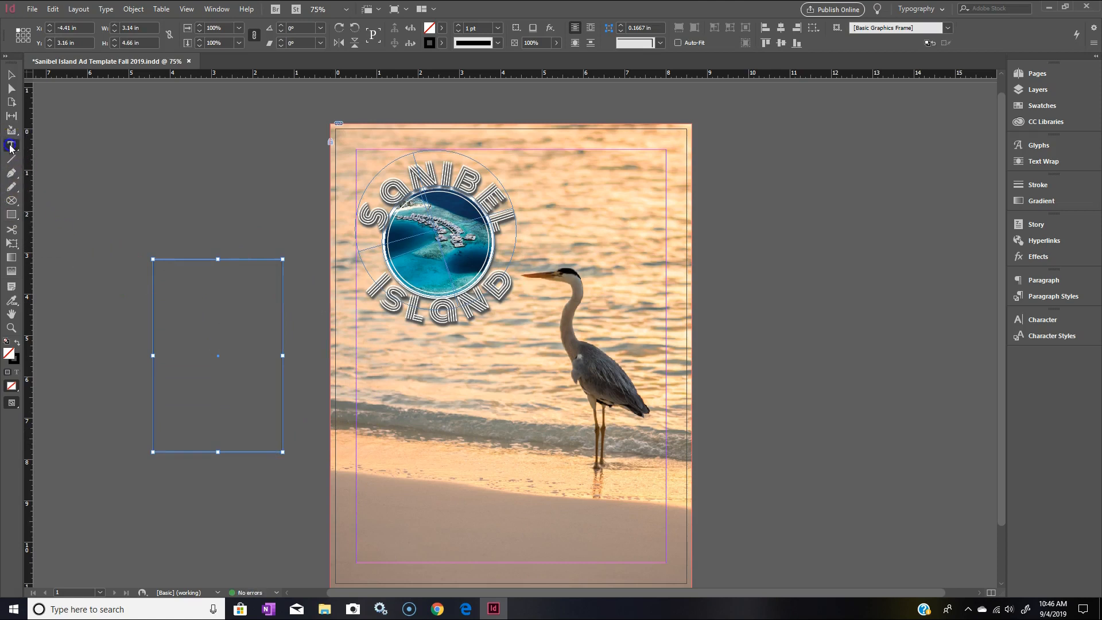
left_click(159, 267)
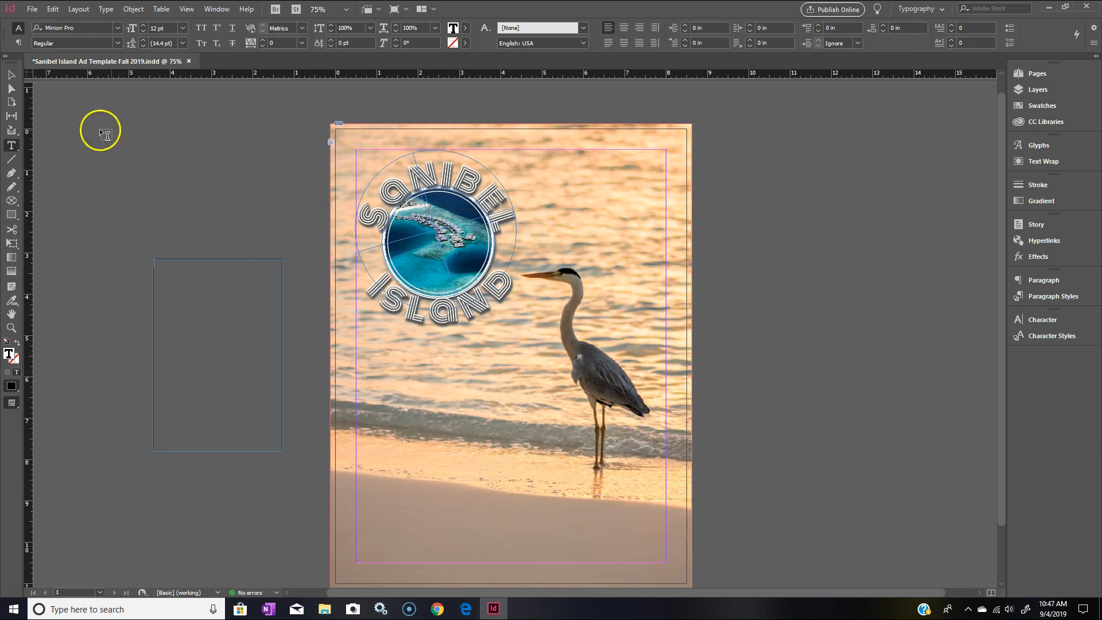
right_click(173, 268)
left_click(206, 276)
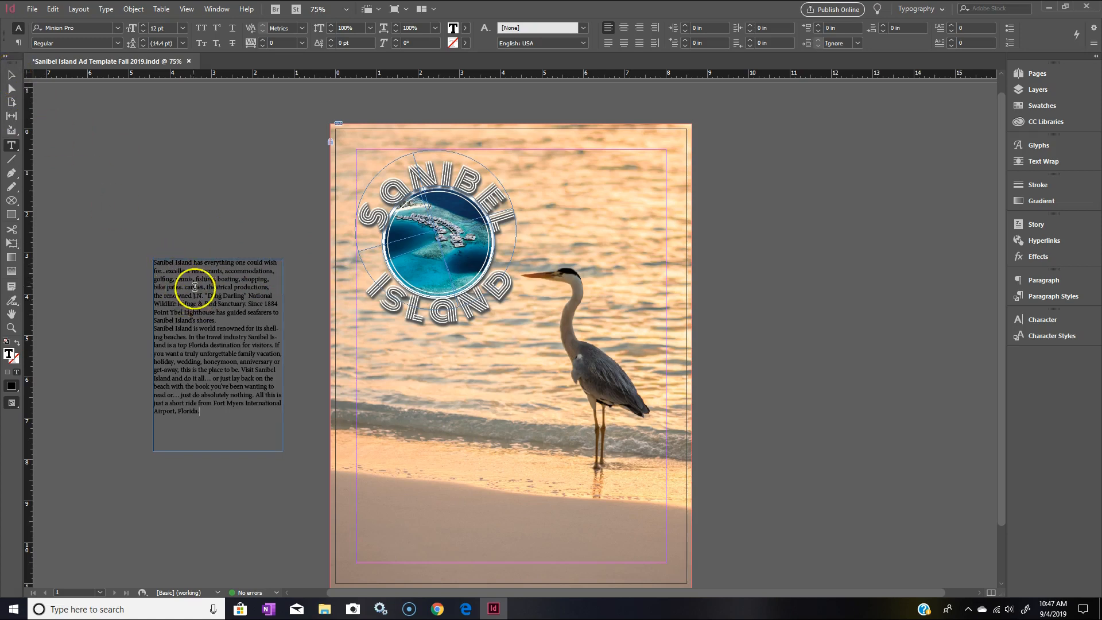
Step: Move the body text frame slightly up and resize it to about 2.9 × 5.475 in
left_click(12, 77)
left_click_drag(234, 322, 260, 300)
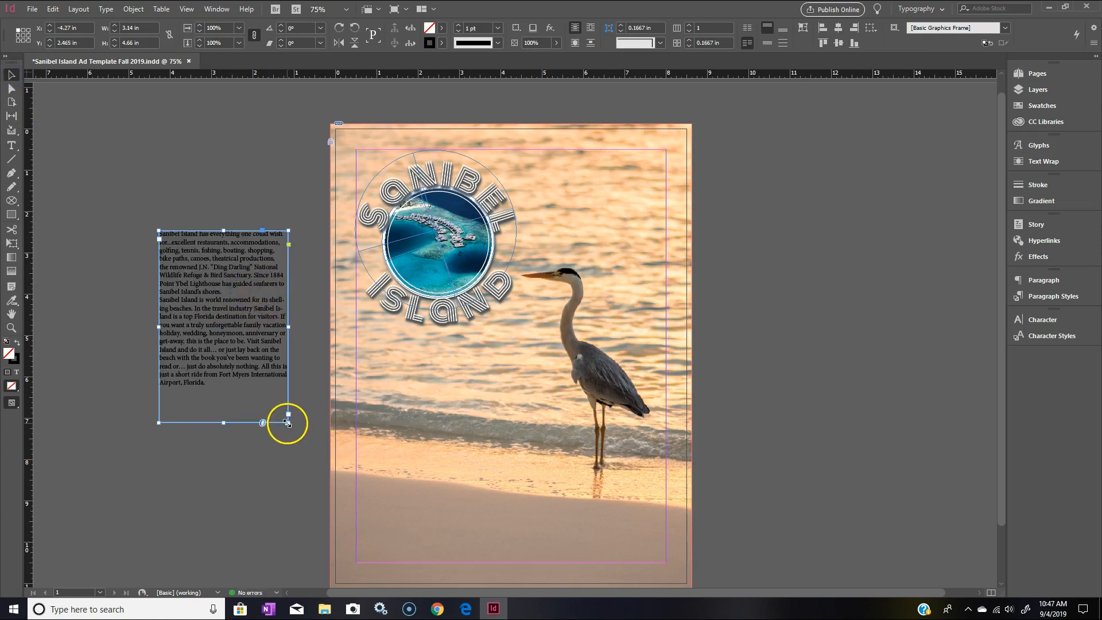
left_click_drag(289, 422, 278, 456)
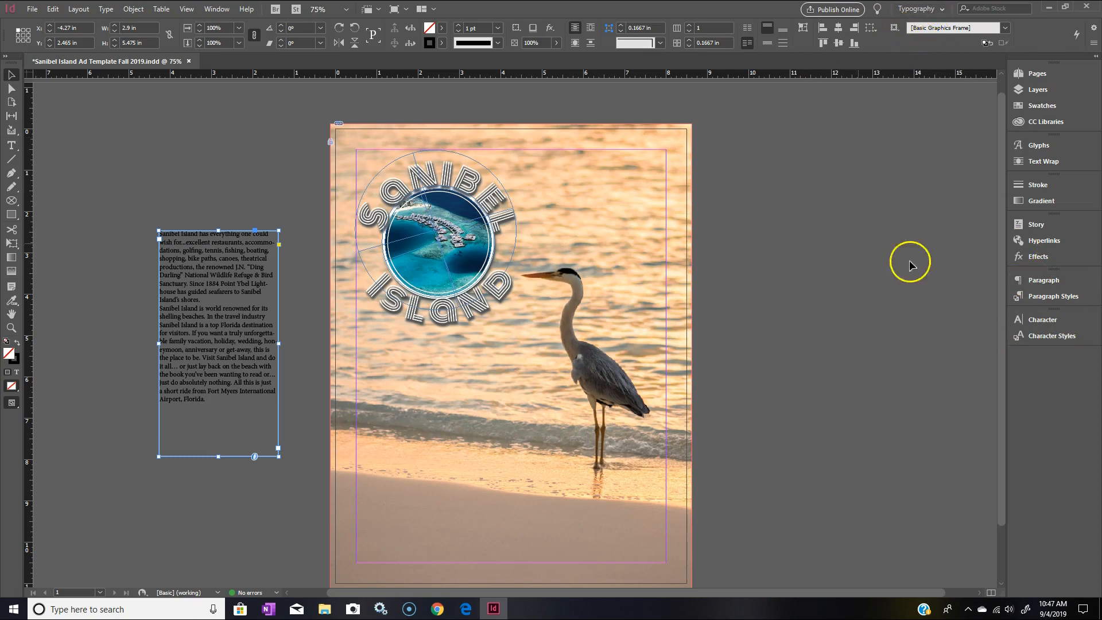
Step: Try 0.1 in spacing between the body text's same-style paragraphs and settle on 0.2 in
left_click(1039, 280)
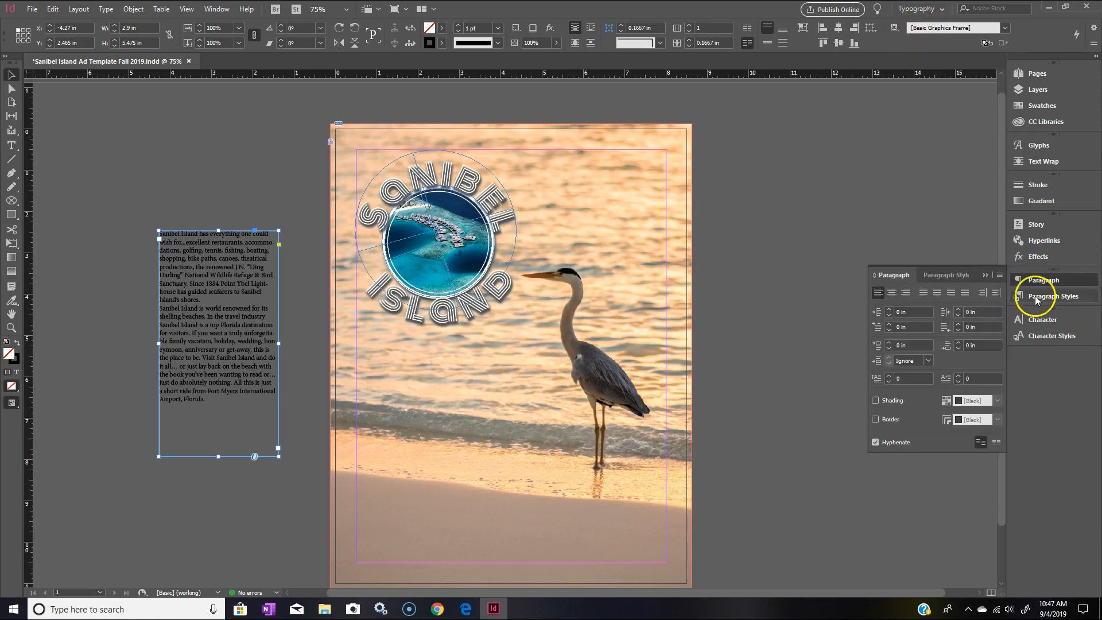
left_click(1036, 297)
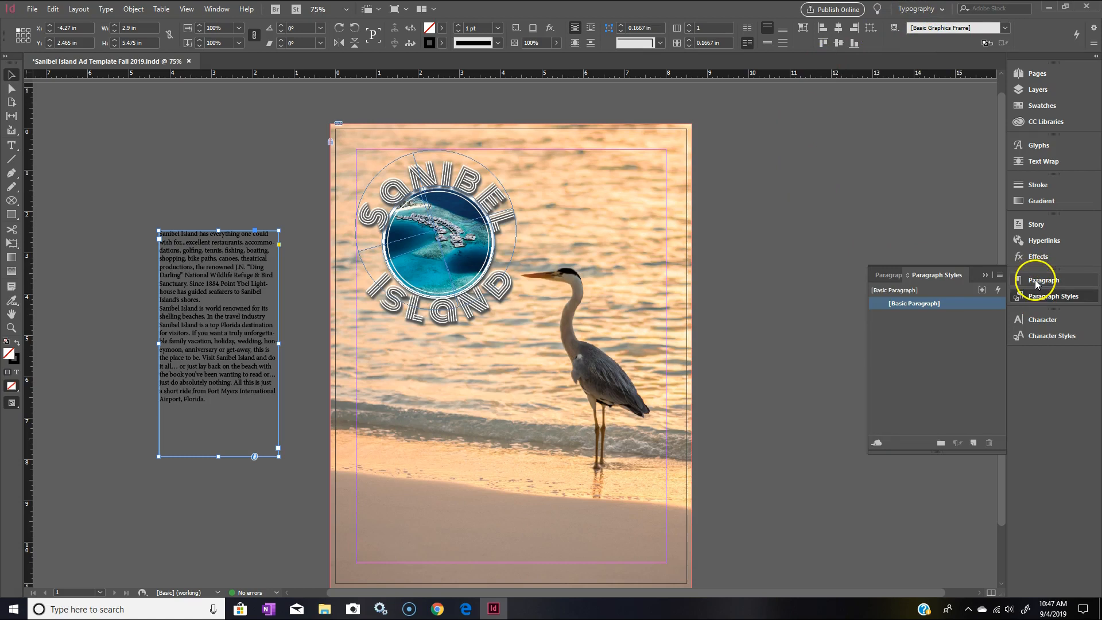
left_click(1036, 281)
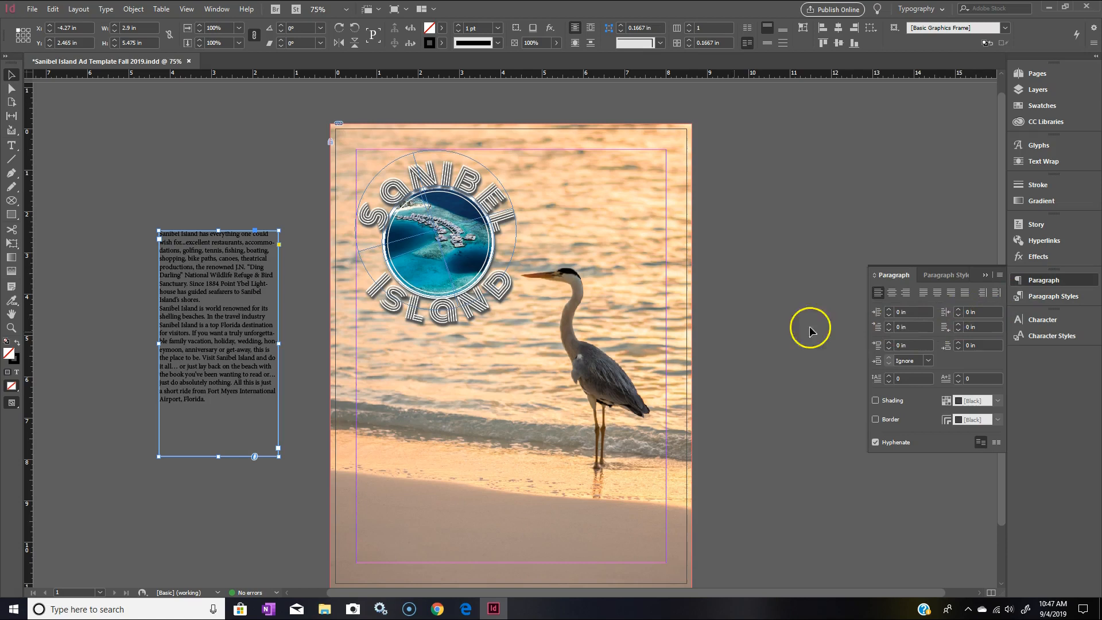
left_click(928, 360)
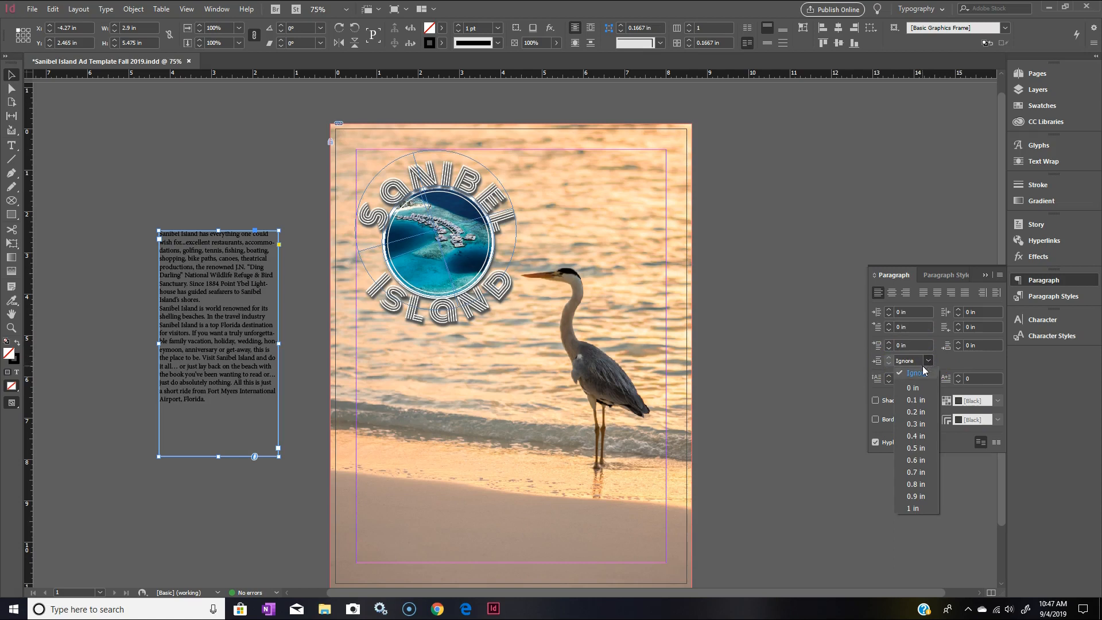
left_click(916, 400)
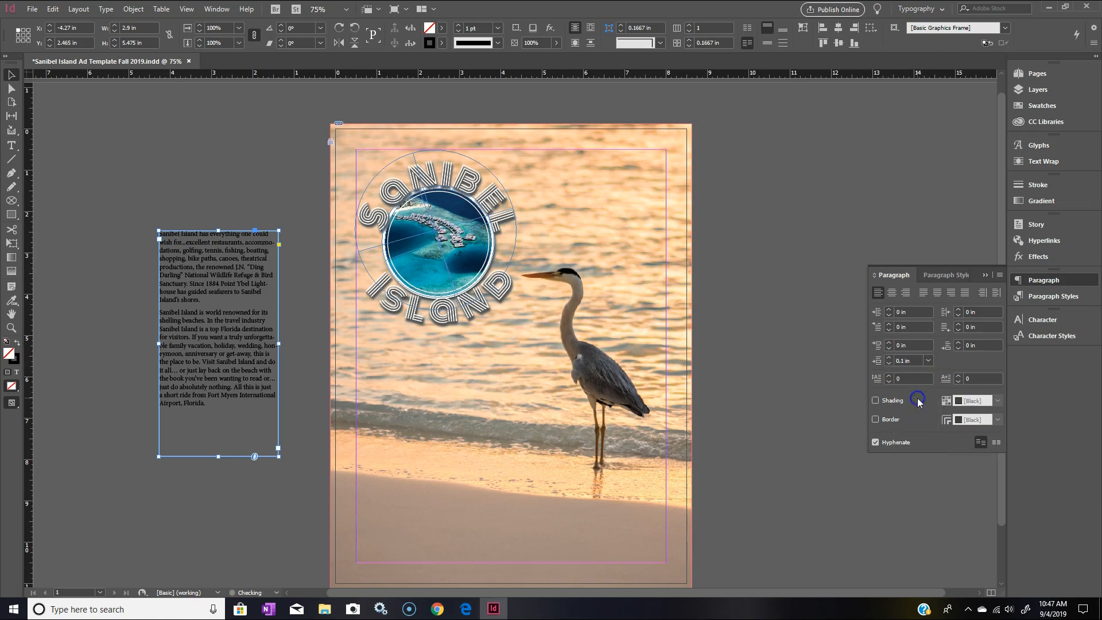
left_click(927, 362)
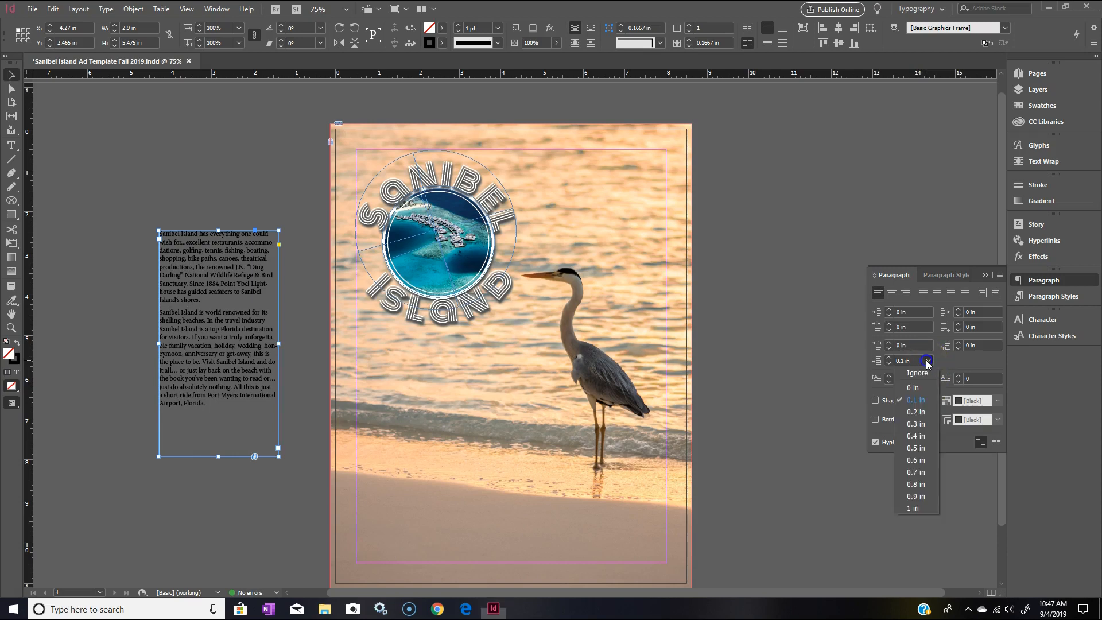
left_click(916, 411)
Step: Give both paragraphs of the body text a drop cap two lines high
left_click(183, 318)
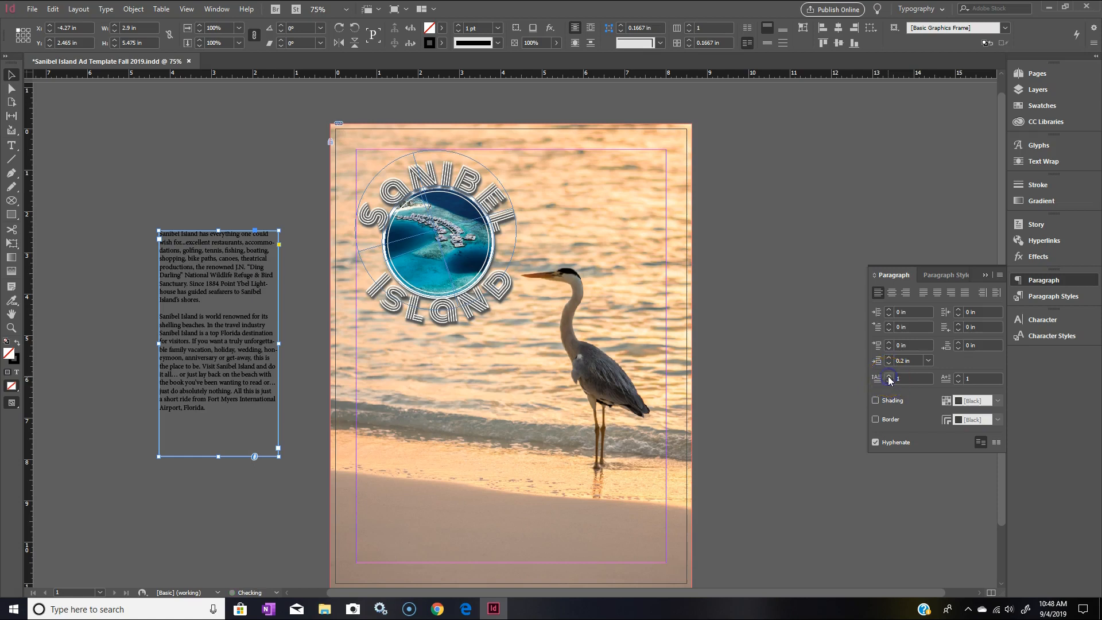
left_click(888, 376)
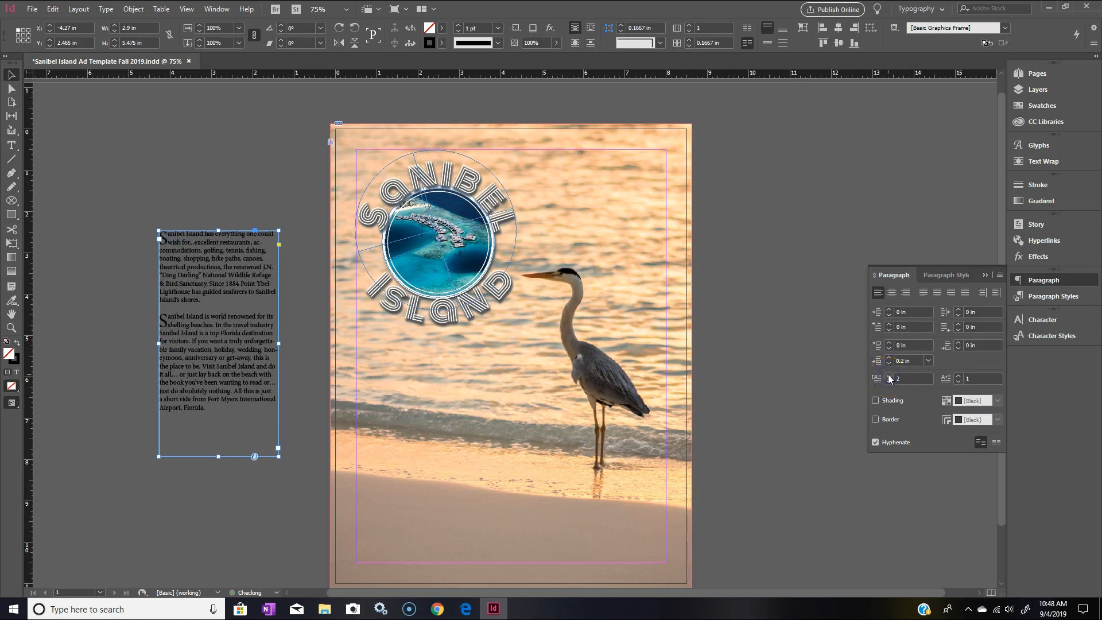
Step: Try the body text frame on the page below the lettering, shorten it to about 4.545 in, and return it to the pasteboard
left_click_drag(230, 279, 202, 325)
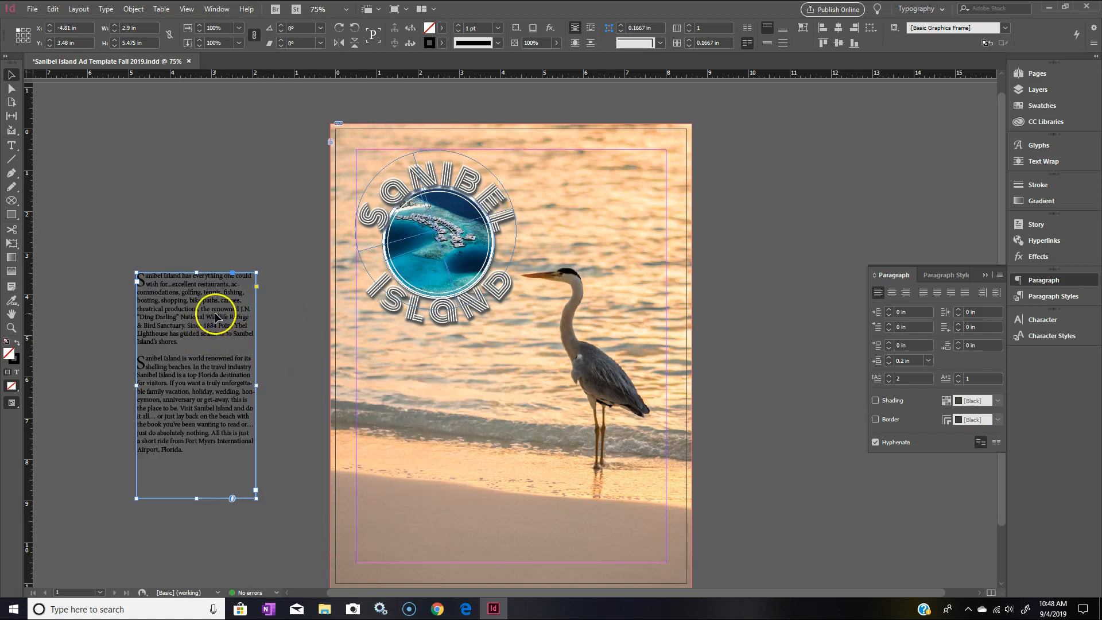
left_click_drag(216, 312, 216, 310)
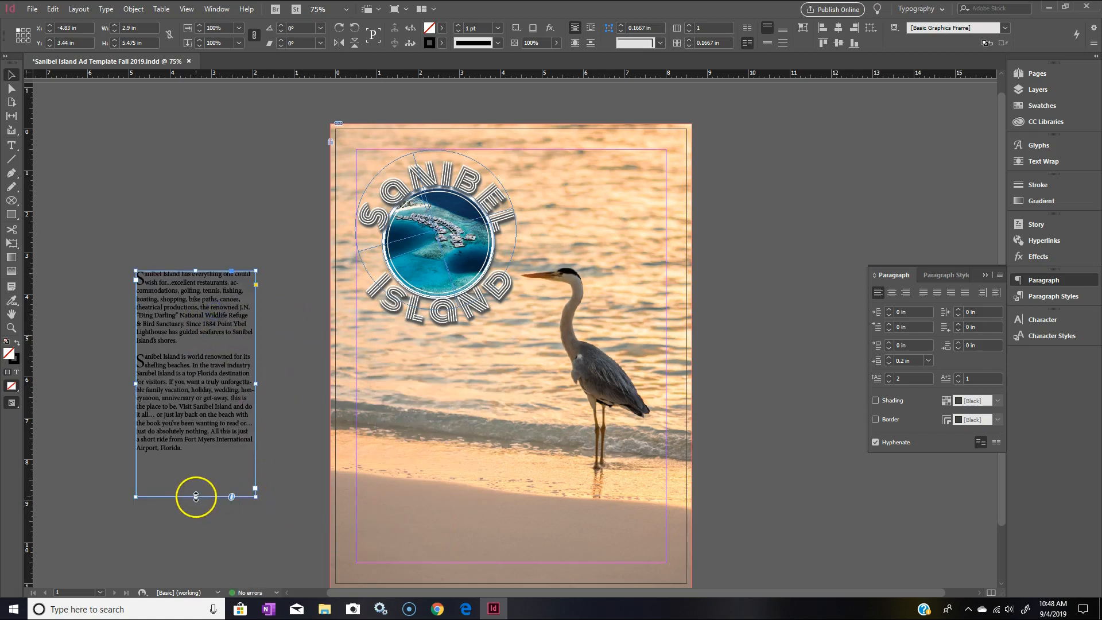
left_click_drag(213, 380, 461, 457)
left_click_drag(444, 573, 444, 535)
left_click_drag(453, 470, 449, 475)
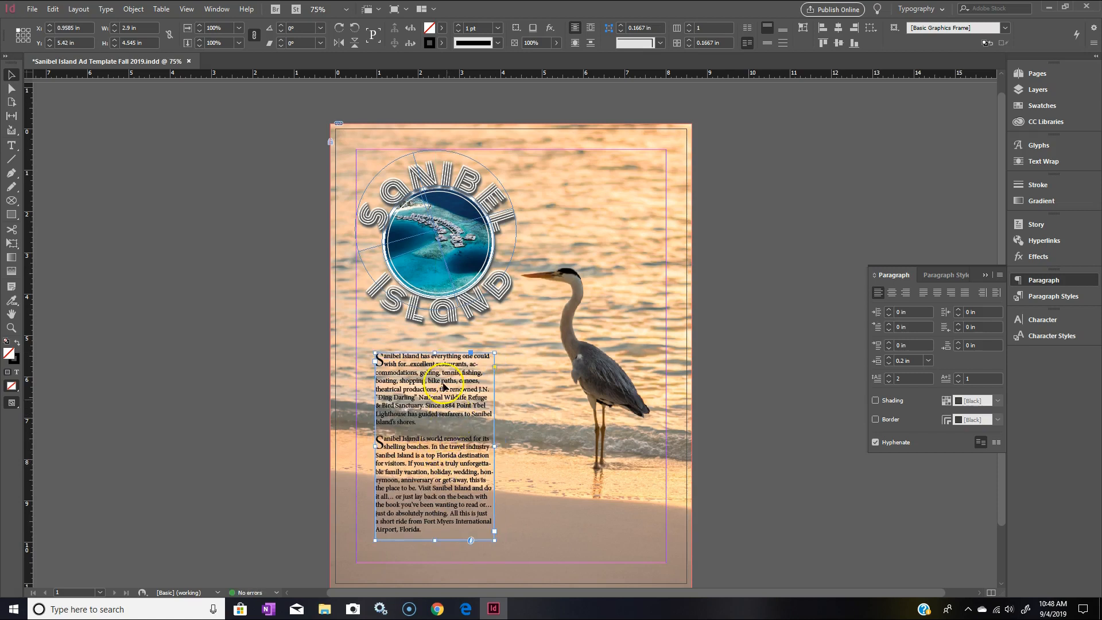
left_click_drag(433, 374, 447, 374)
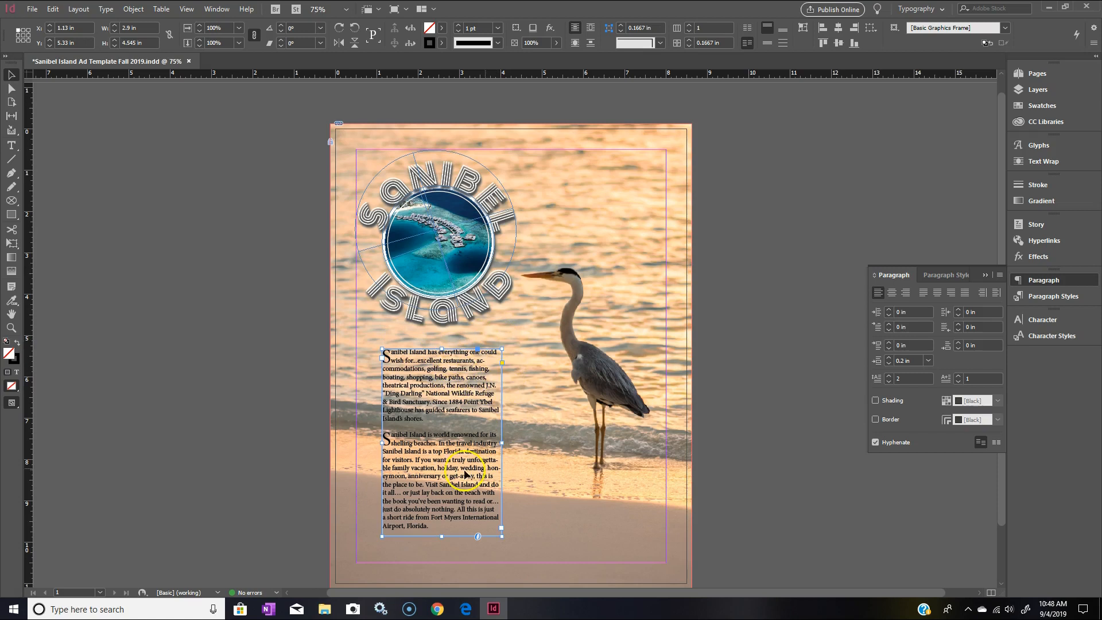
left_click_drag(459, 400, 181, 276)
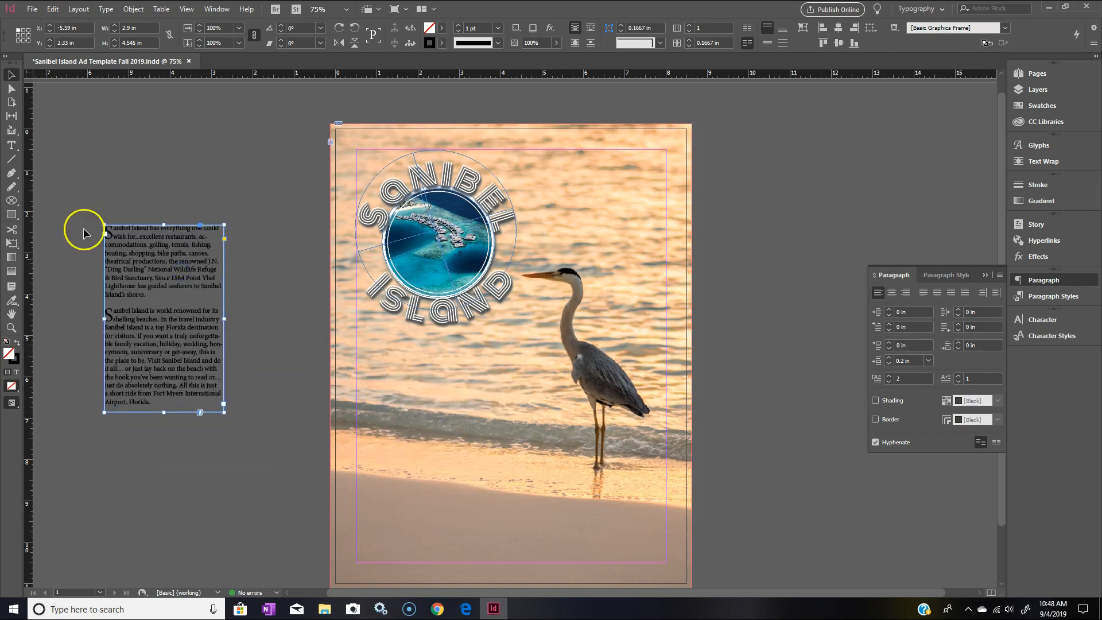
Step: Draw a rectangle about 3.2 × 5.035 in around the body text and place the two side by side on the pasteboard
left_click(141, 172)
left_click(13, 215)
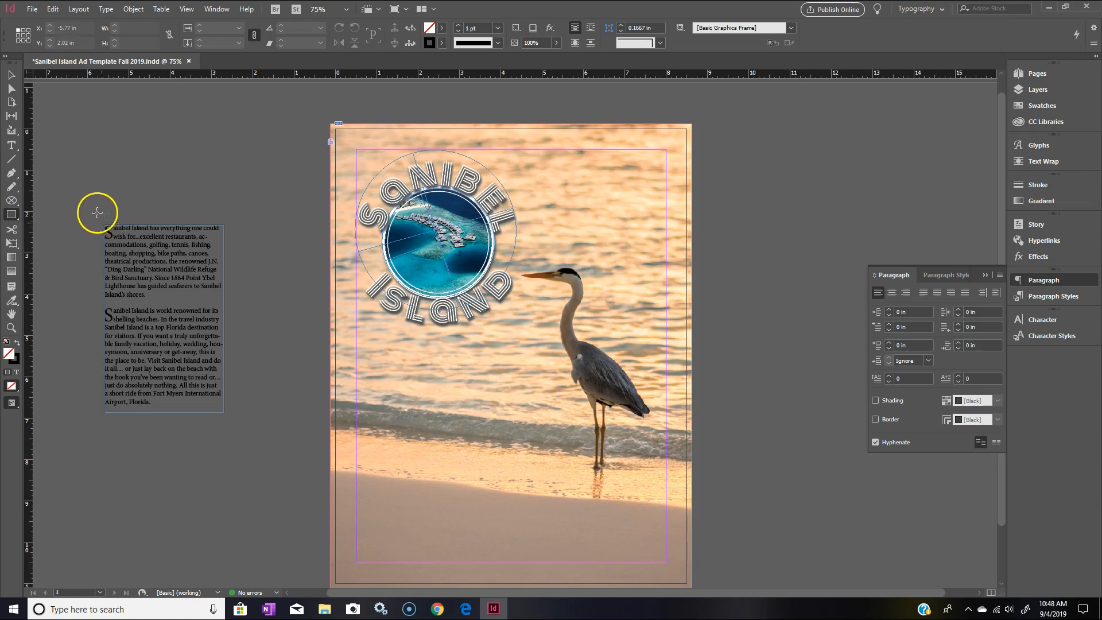
left_click_drag(99, 217, 230, 425)
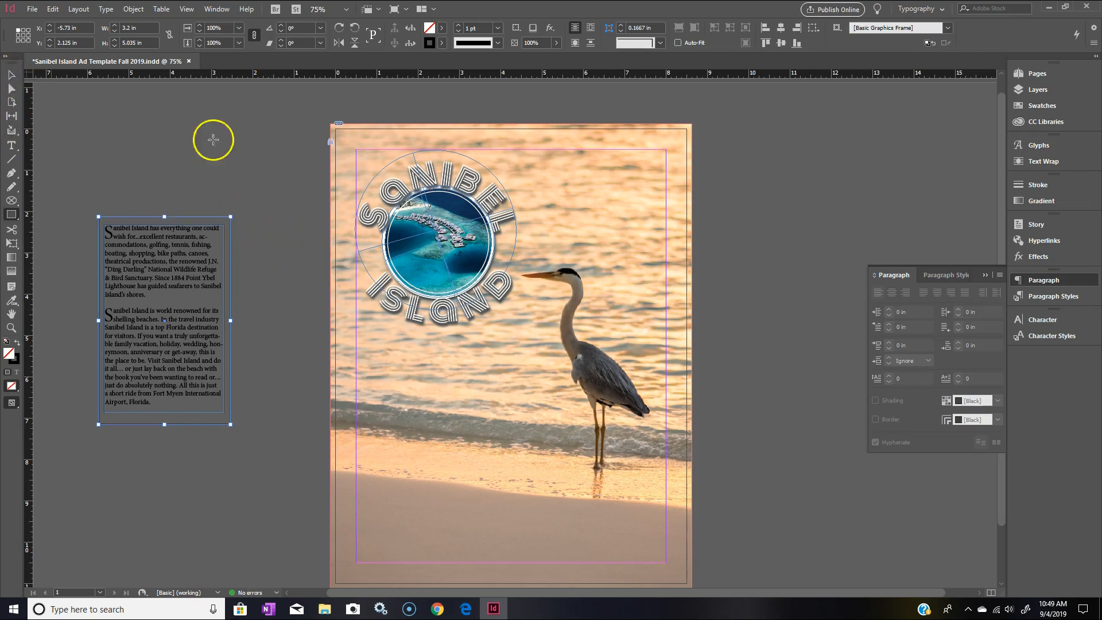
left_click(11, 76)
left_click_drag(177, 217, 310, 281)
left_click_drag(204, 253, 142, 229)
left_click_drag(309, 278, 256, 240)
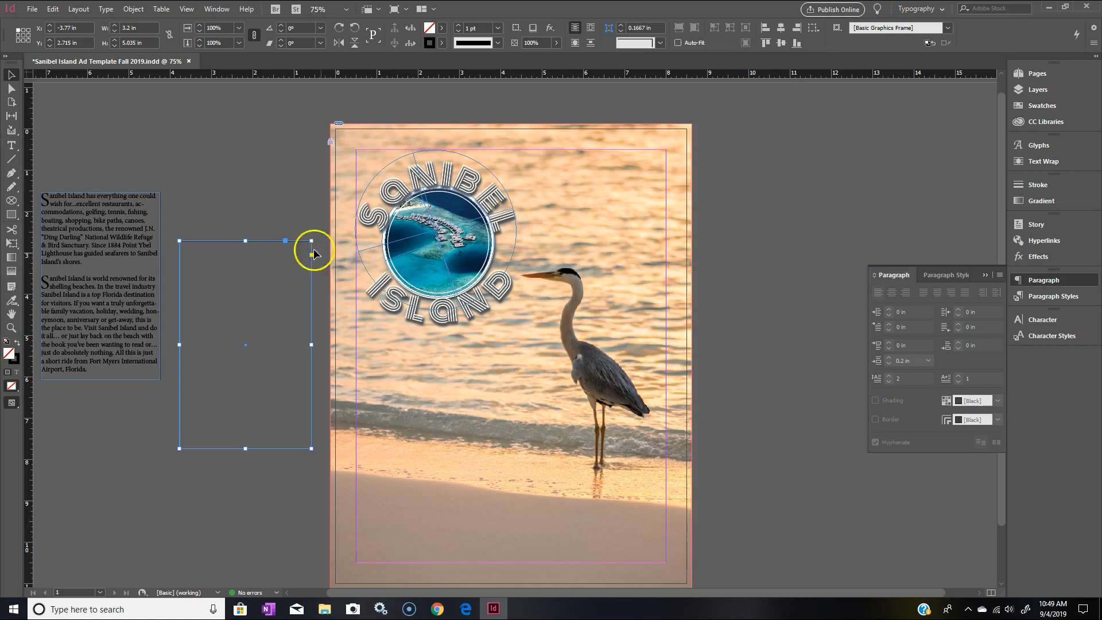
Step: Try a [Paper] fill on the empty rectangle and undo it
left_click(441, 30)
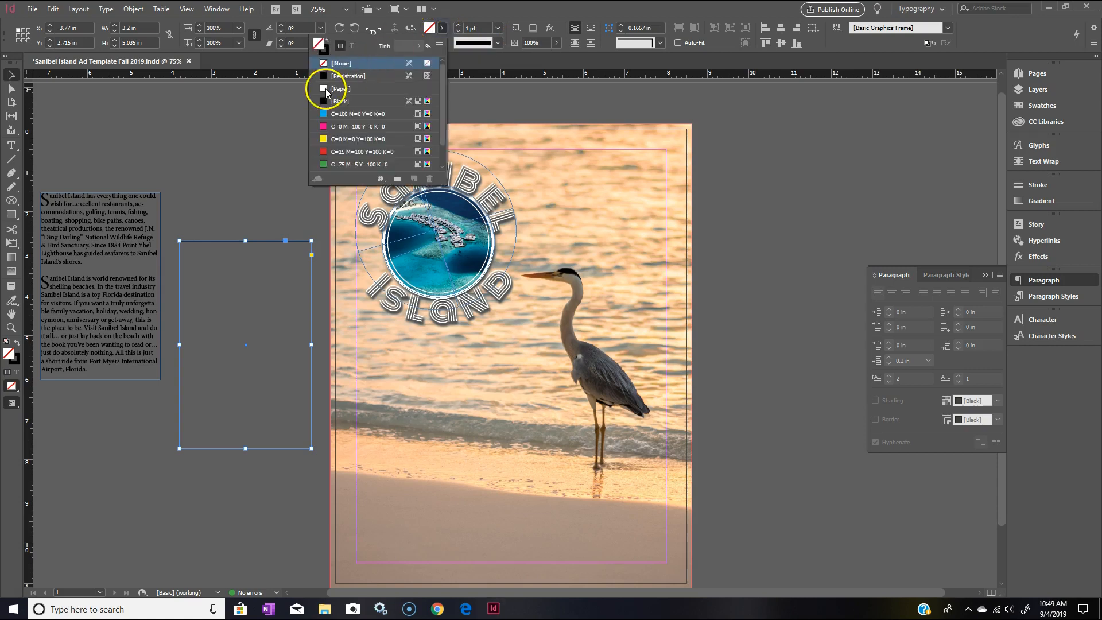
left_click(324, 90)
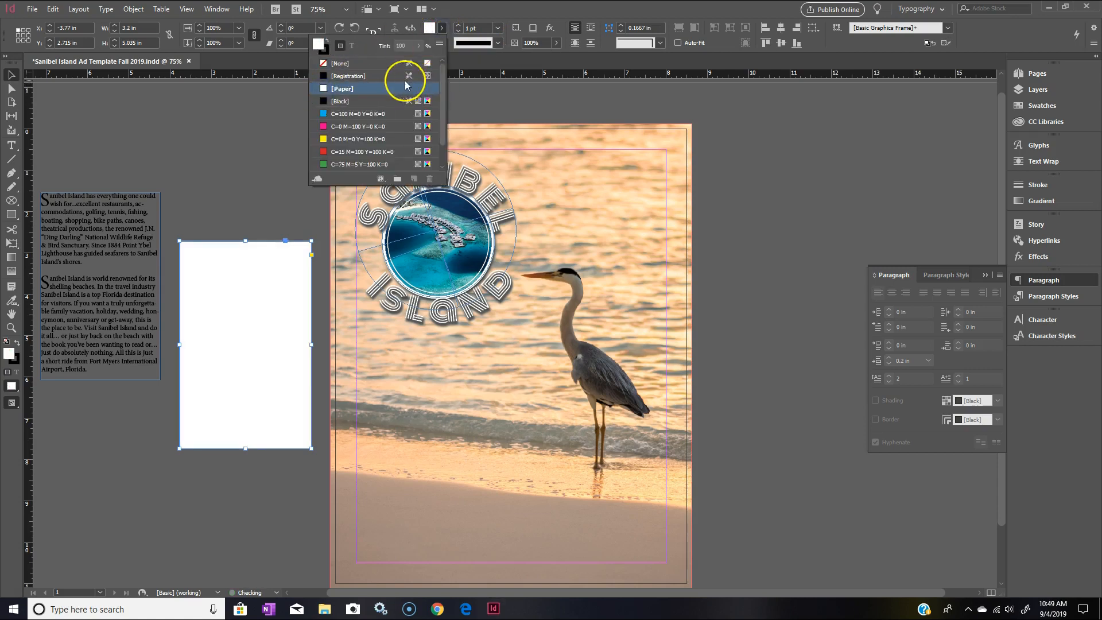
left_click(52, 9)
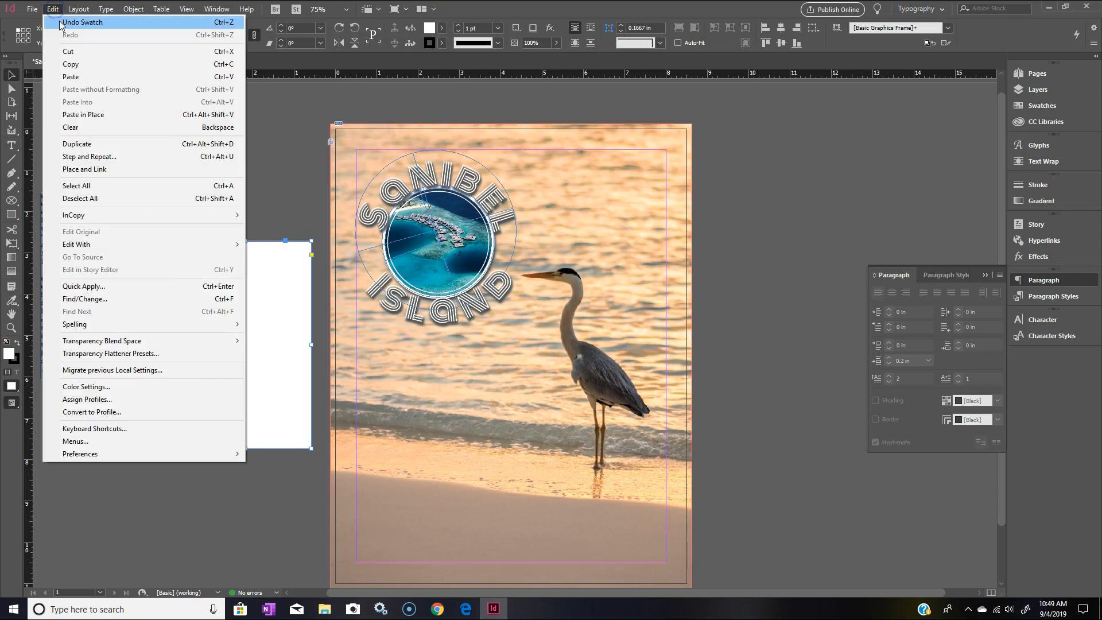
left_click(63, 19)
Step: Give the empty rectangle a Thin - Thick stroke with a weight of 5 pt
left_click(428, 44)
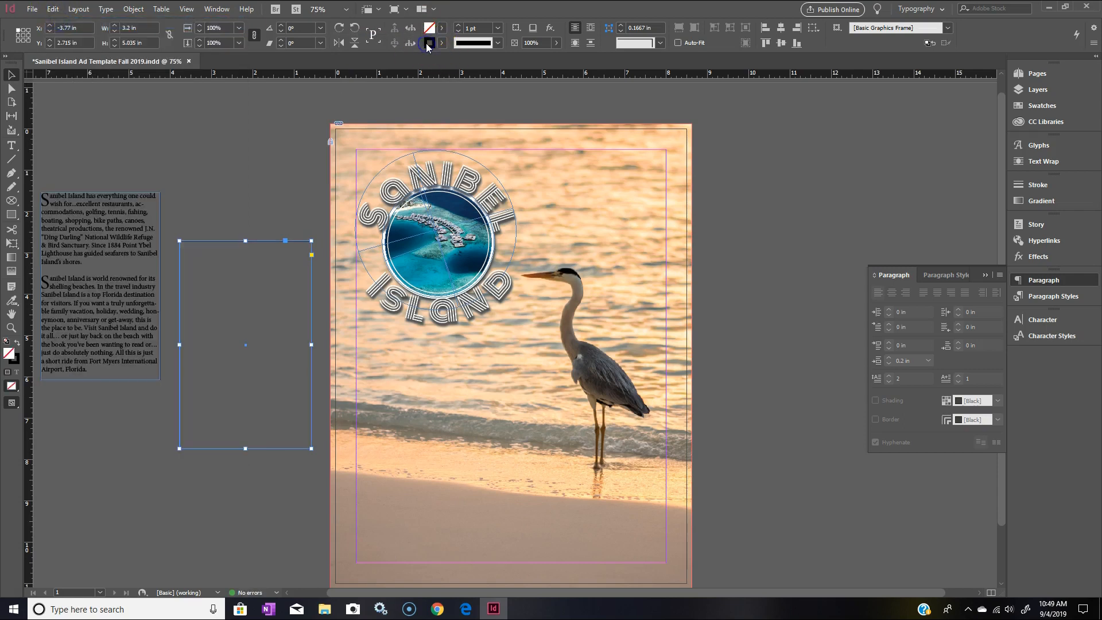
left_click(497, 43)
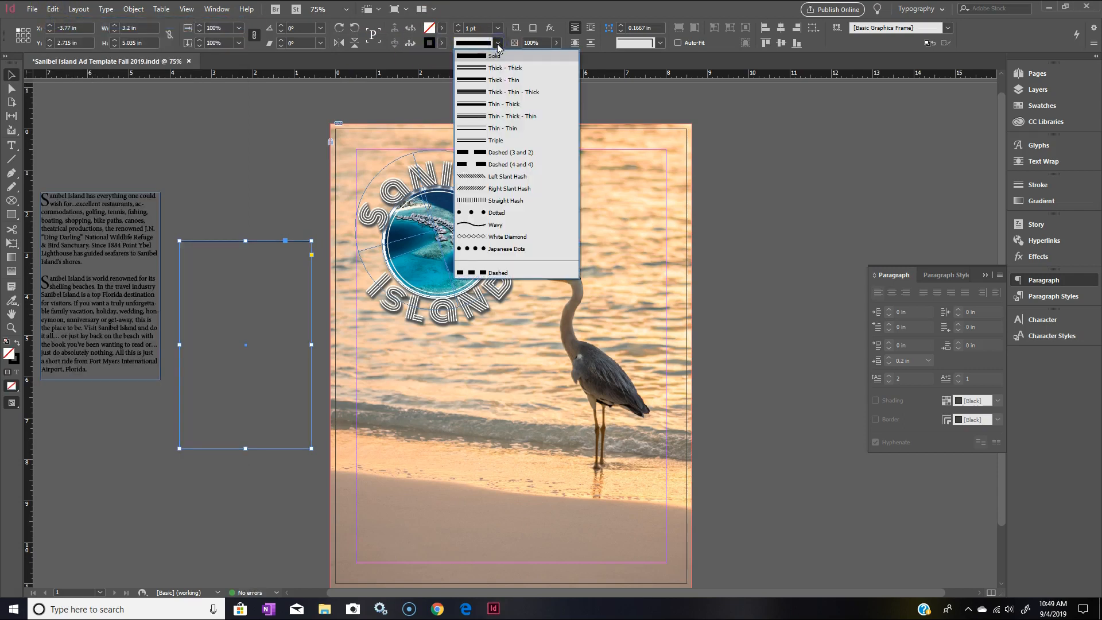
left_click(483, 80)
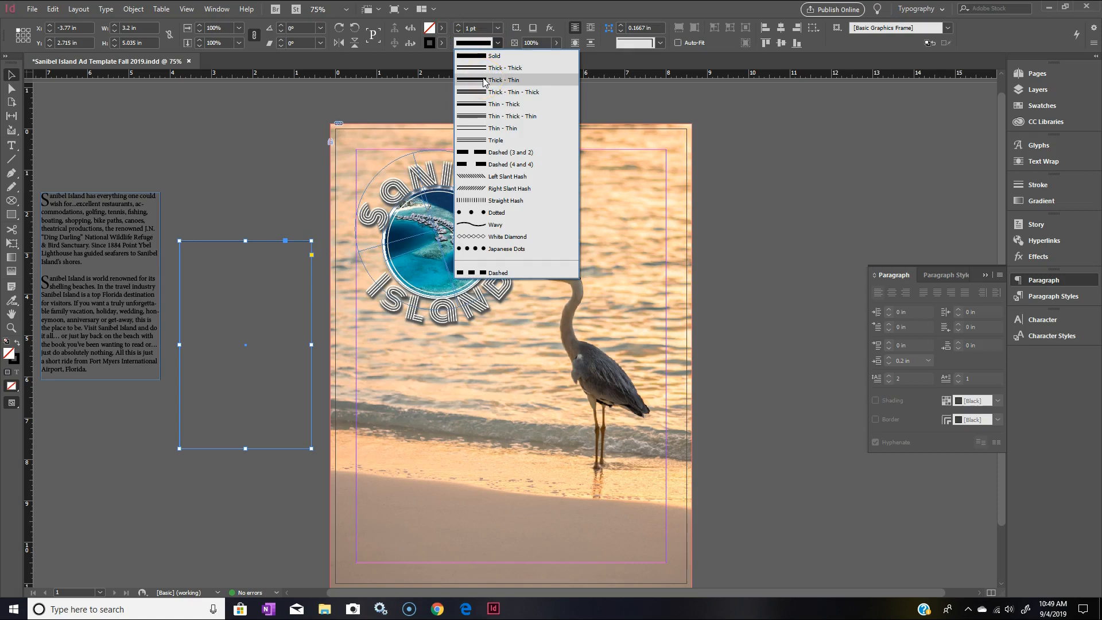
left_click(485, 105)
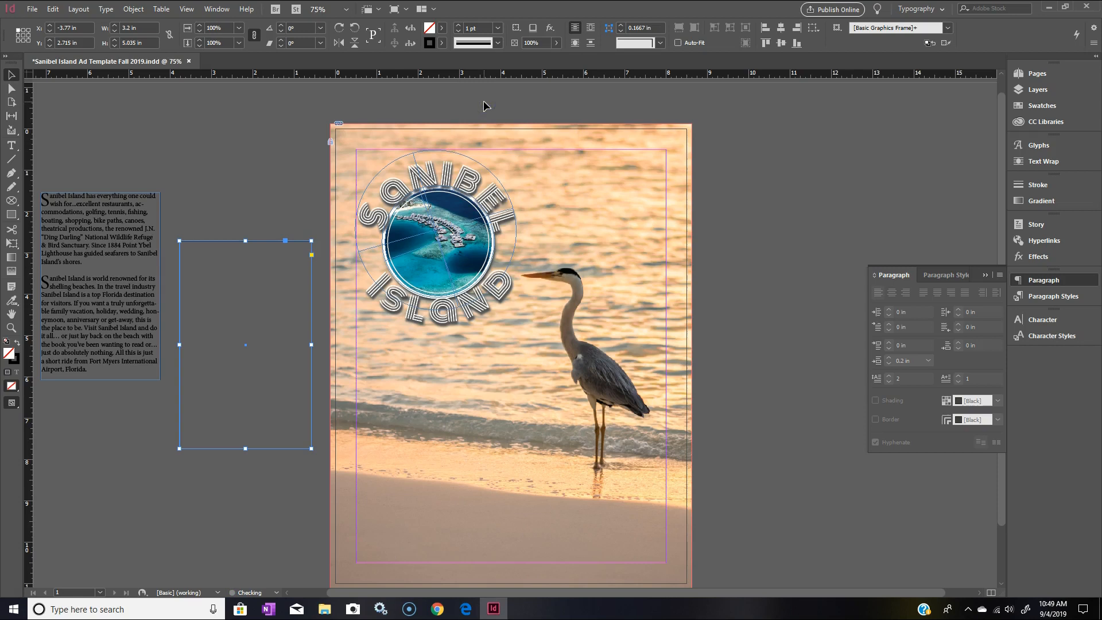
left_click(278, 244)
left_click(292, 242)
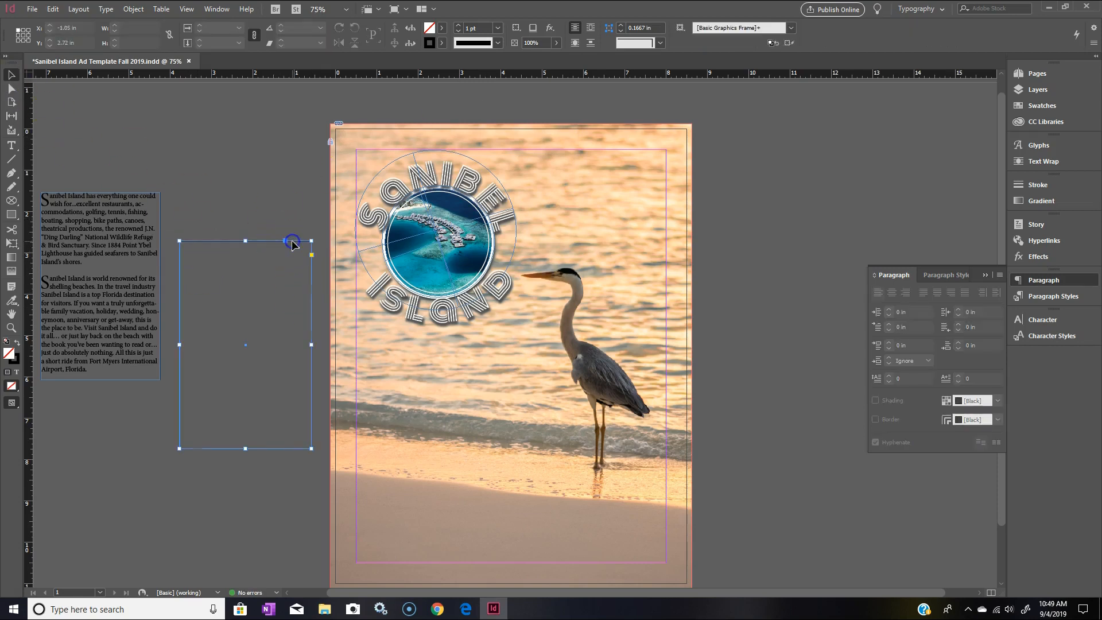
left_click(458, 26)
left_click(458, 25)
left_click(458, 25)
left_click(459, 25)
left_click(250, 214)
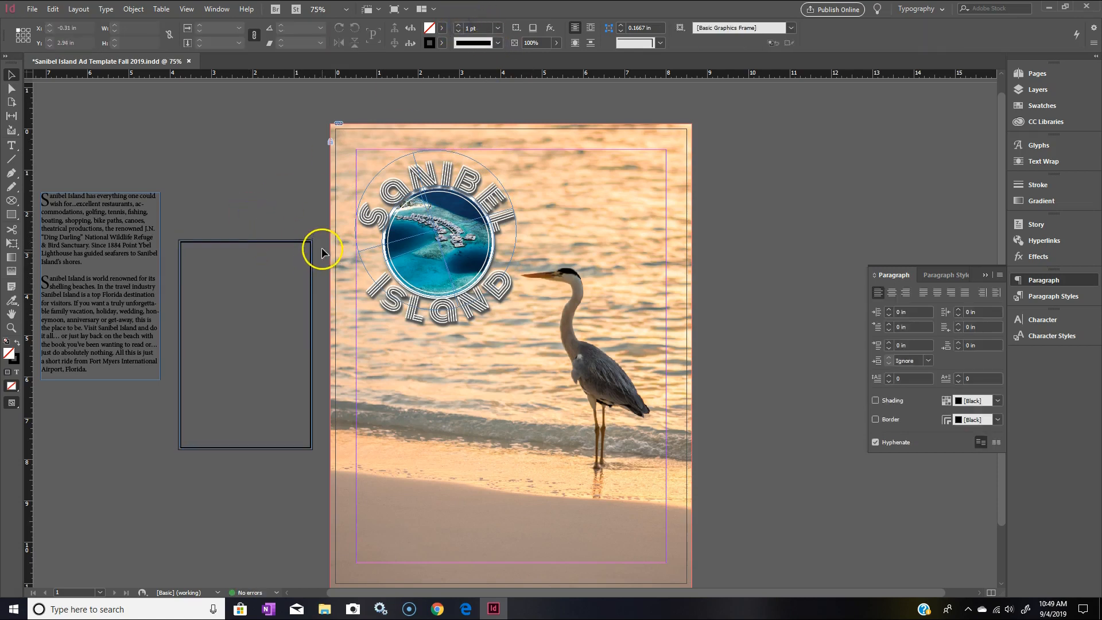
Step: Change the rectangle's stroke type to Thick - Thin and its stroke colour to [Paper]
left_click(11, 327)
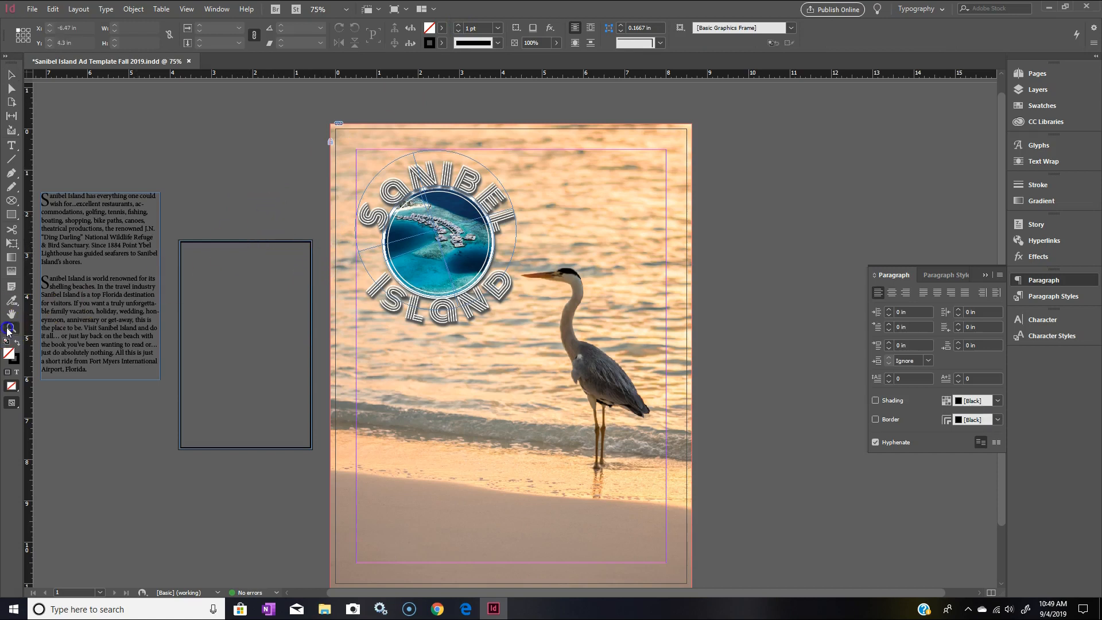
left_click(261, 327)
left_click(418, 335)
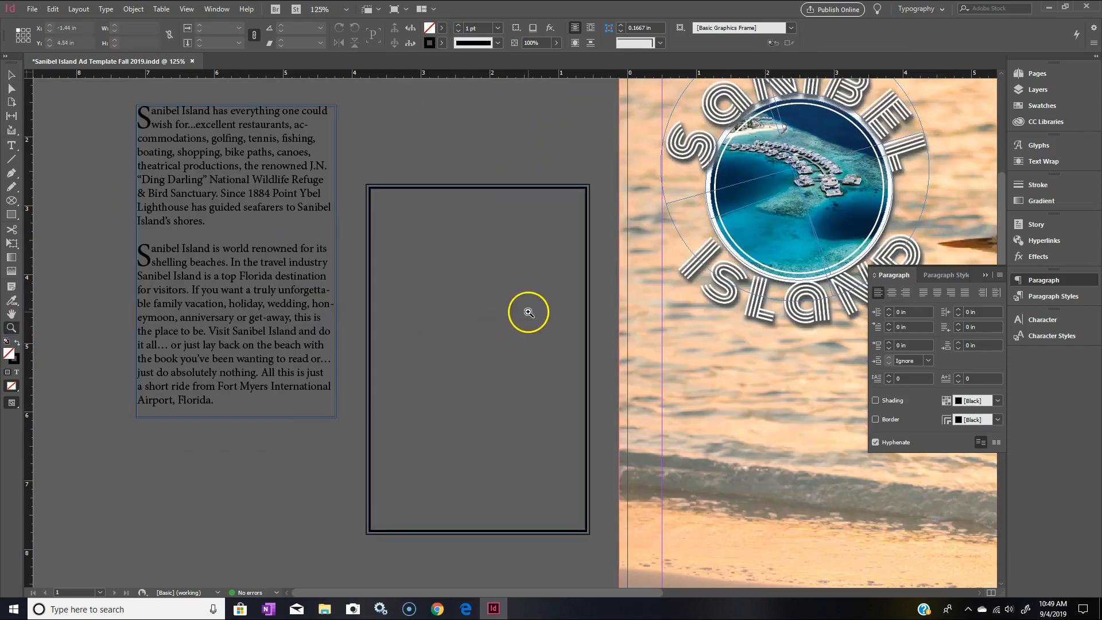
left_click(10, 75)
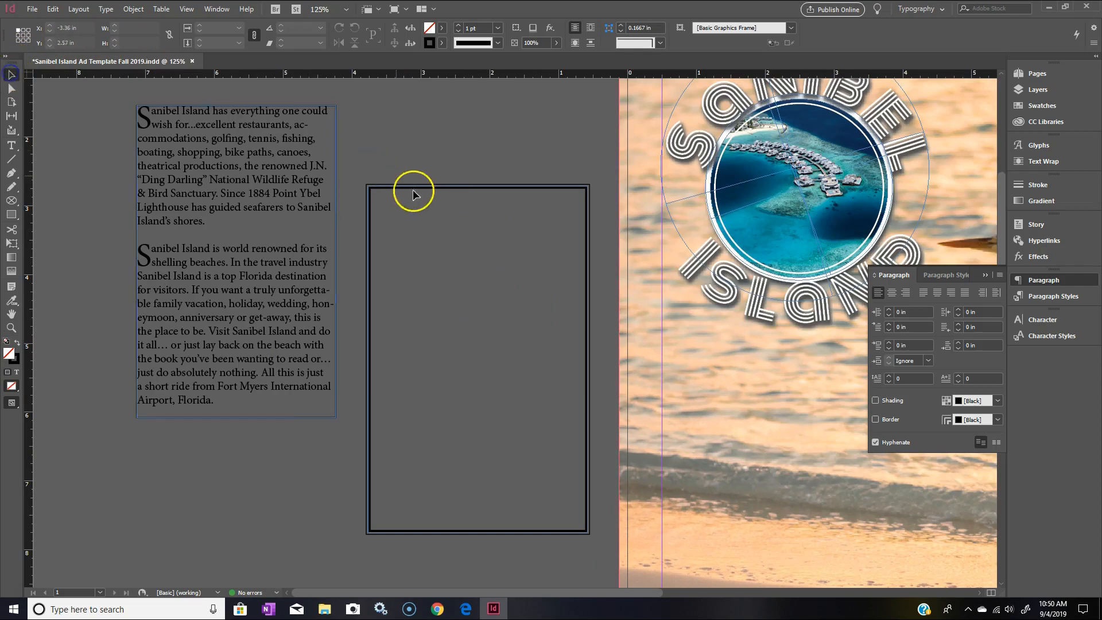
left_click(413, 189)
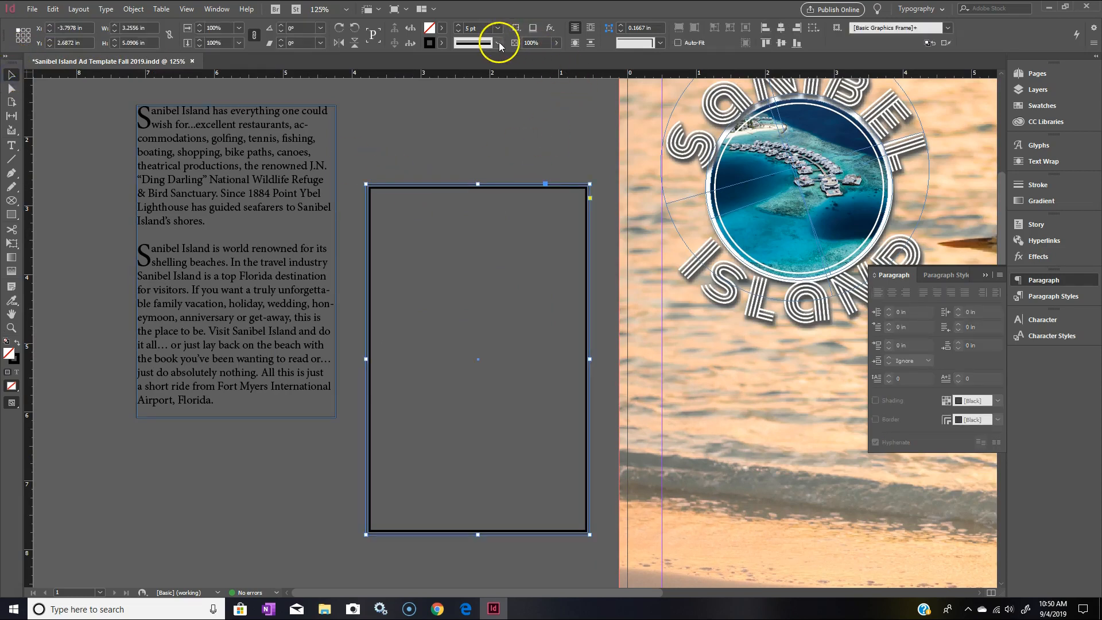
left_click(497, 43)
left_click(493, 80)
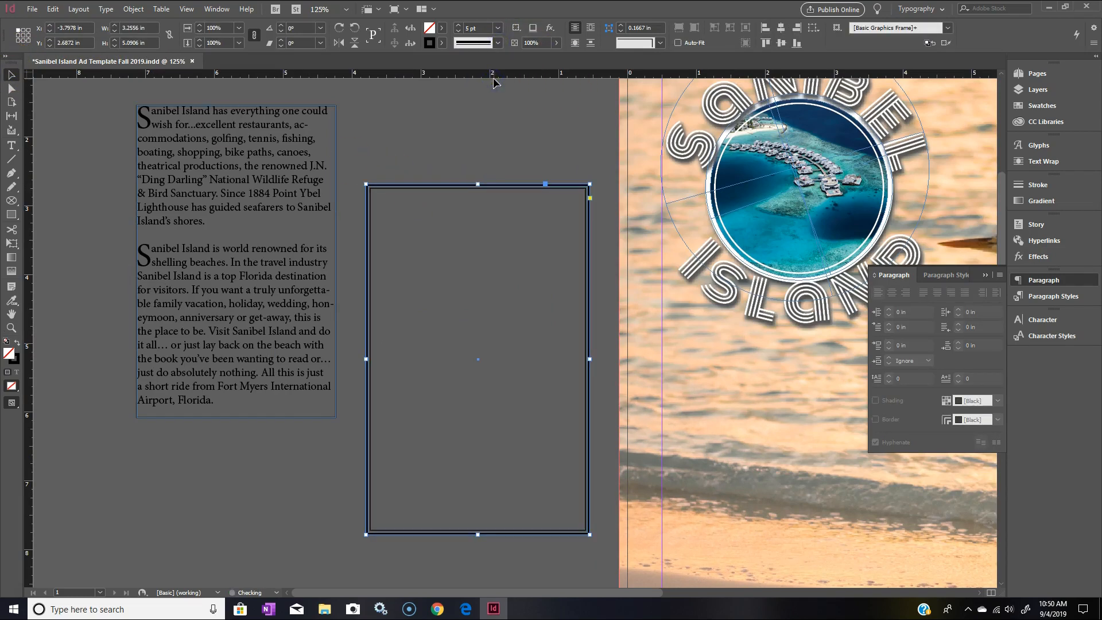
left_click(441, 43)
left_click(341, 103)
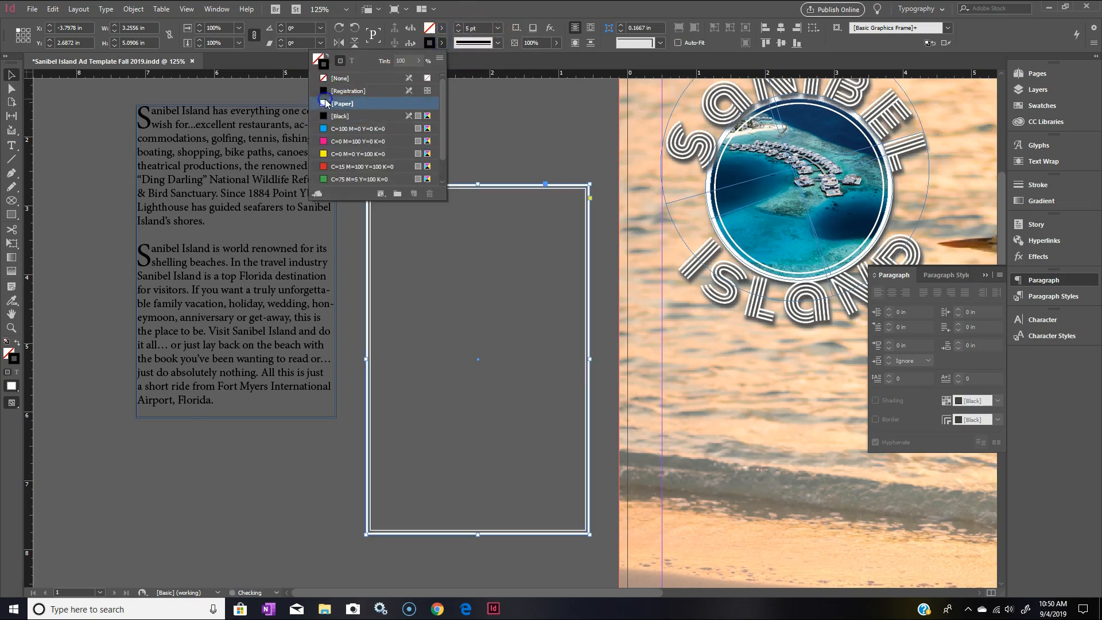
left_click(511, 145)
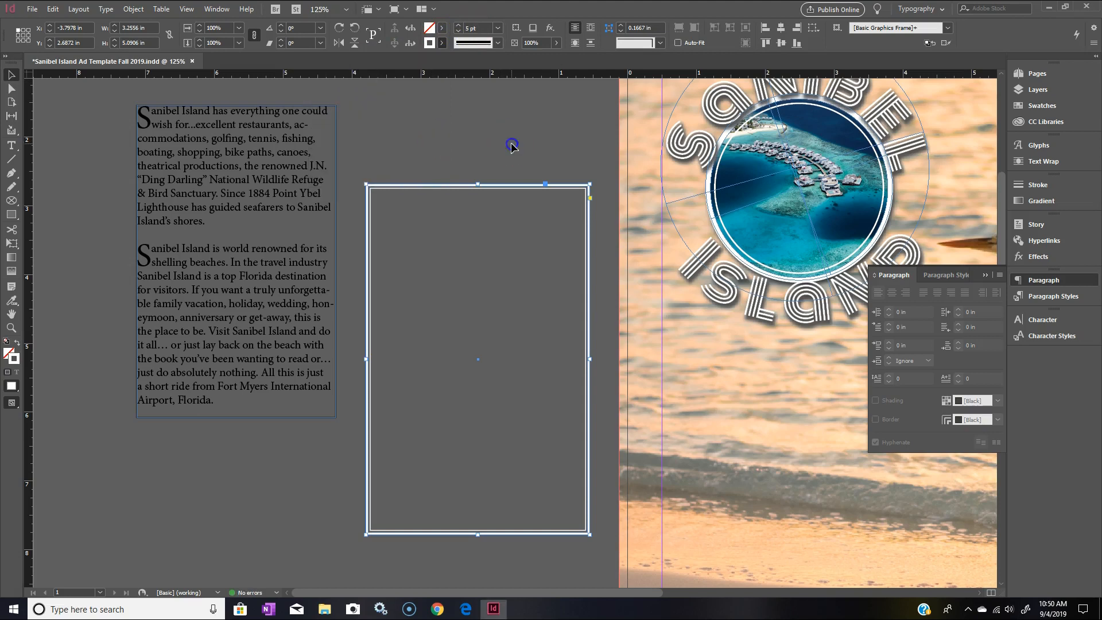
Step: Increase the rectangle's stroke weight to 8 pt and compare it with the ring around the round photo
left_click(573, 186)
left_click(459, 26)
left_click(459, 25)
left_click(459, 26)
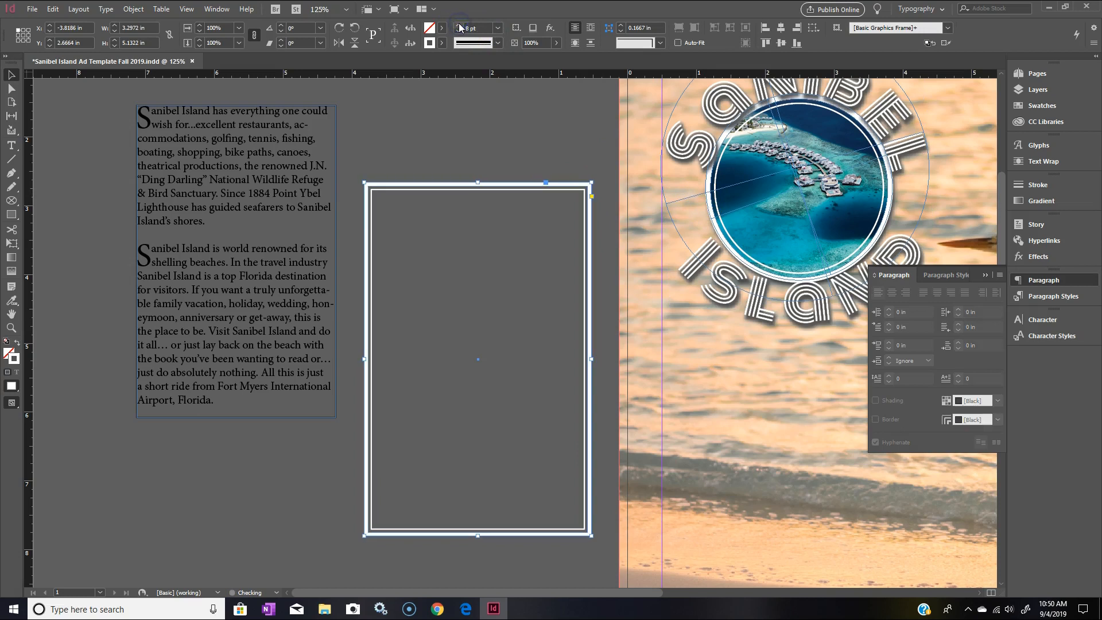
left_click(710, 214)
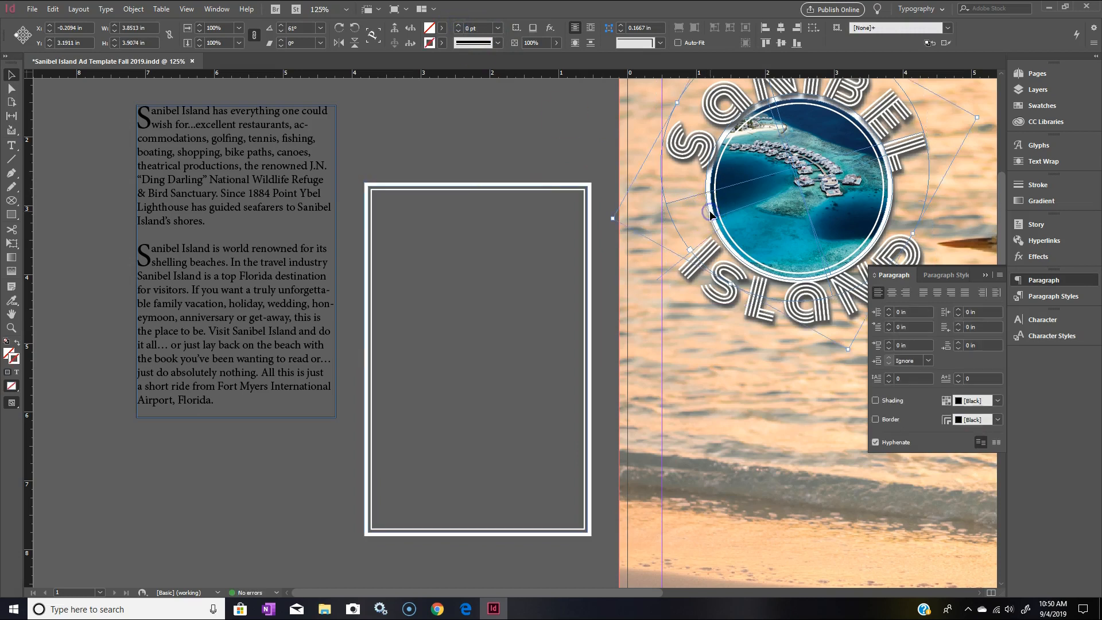
left_click(573, 164)
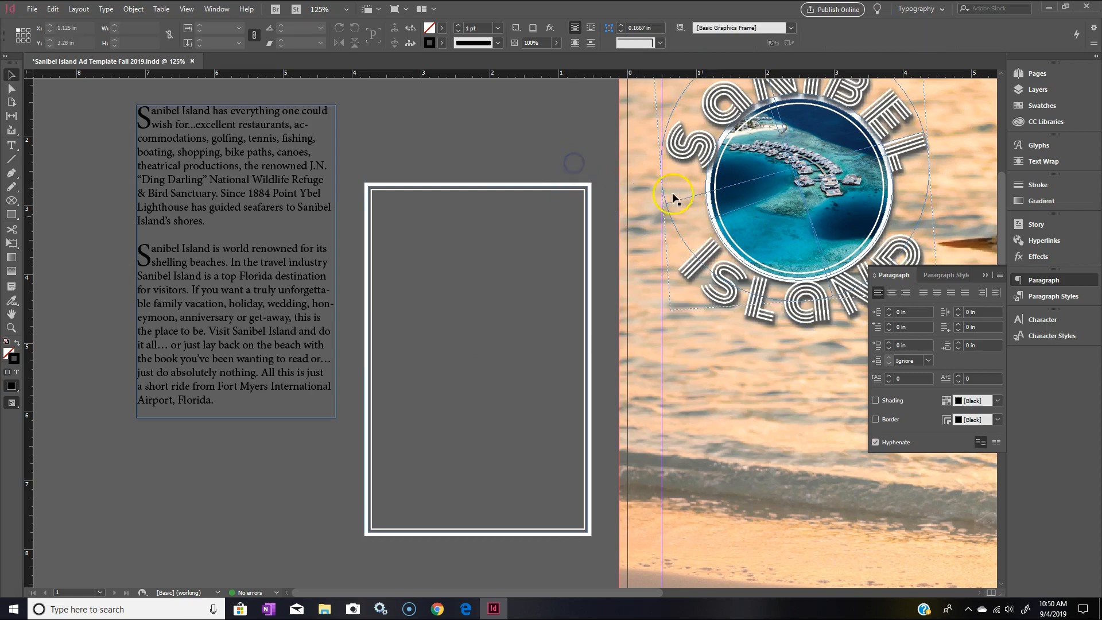
Step: Fill the rectangle with [Paper] and align its stroke to the outside
left_click(512, 187)
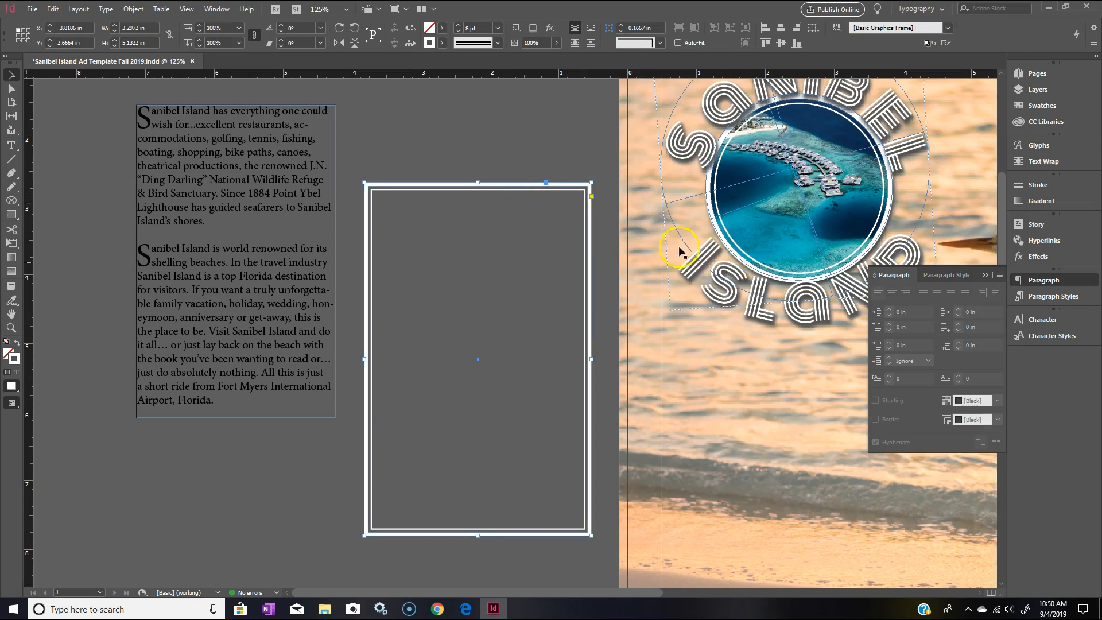
left_click(442, 29)
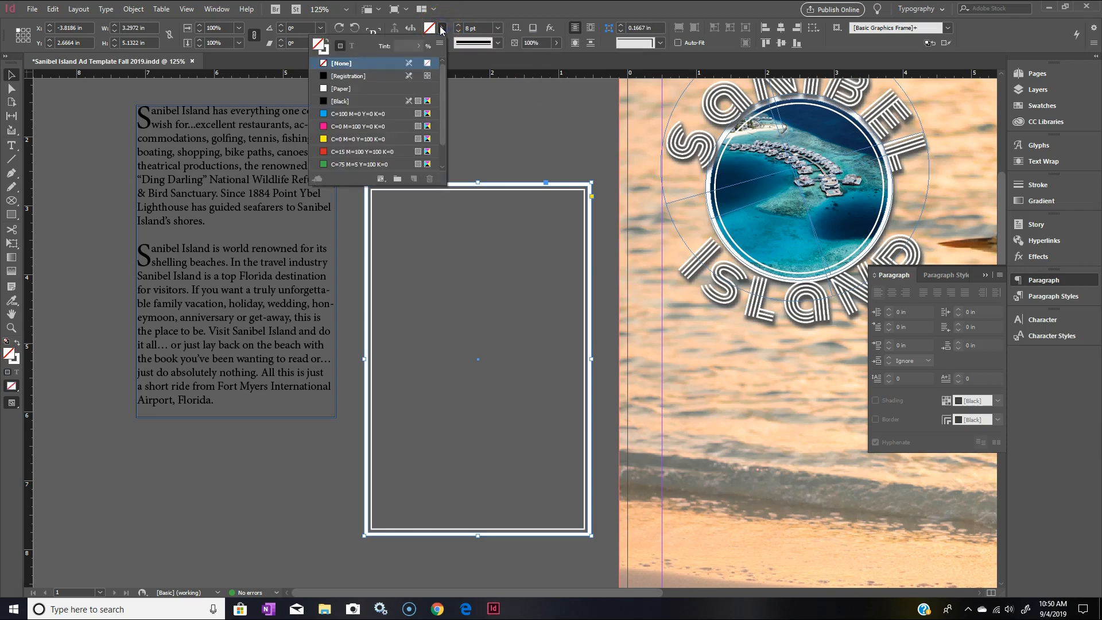
left_click(324, 88)
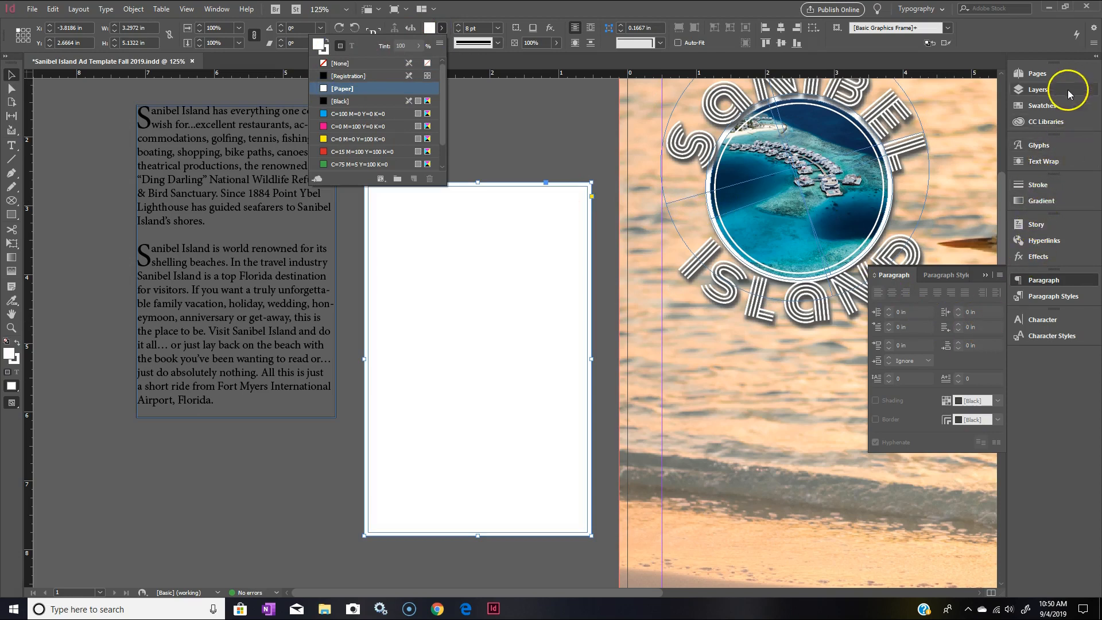
left_click(985, 273)
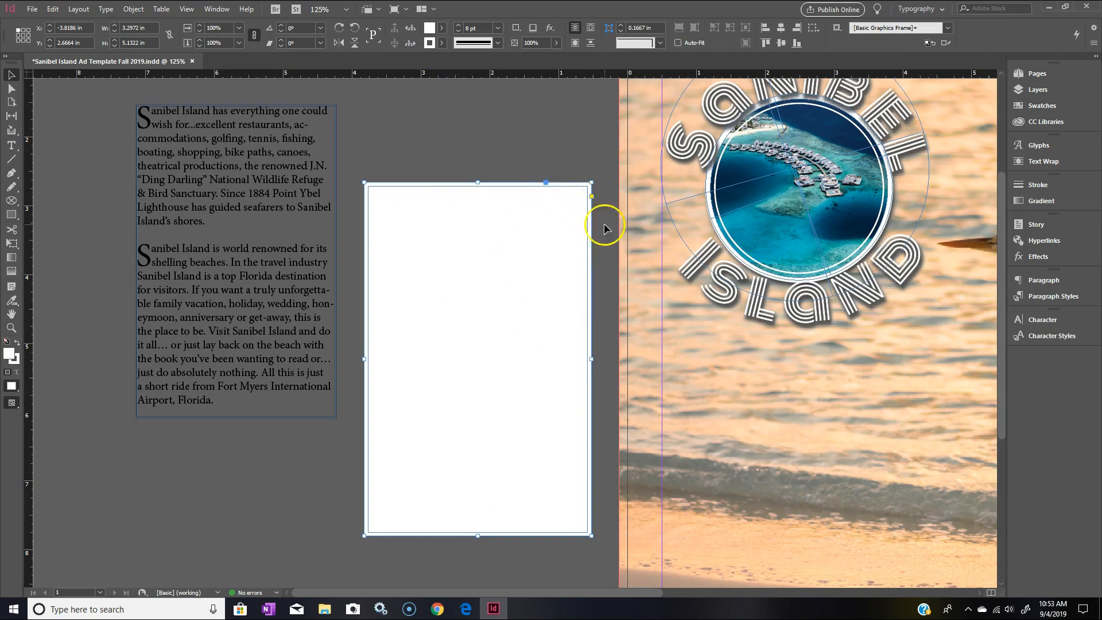
left_click(1030, 184)
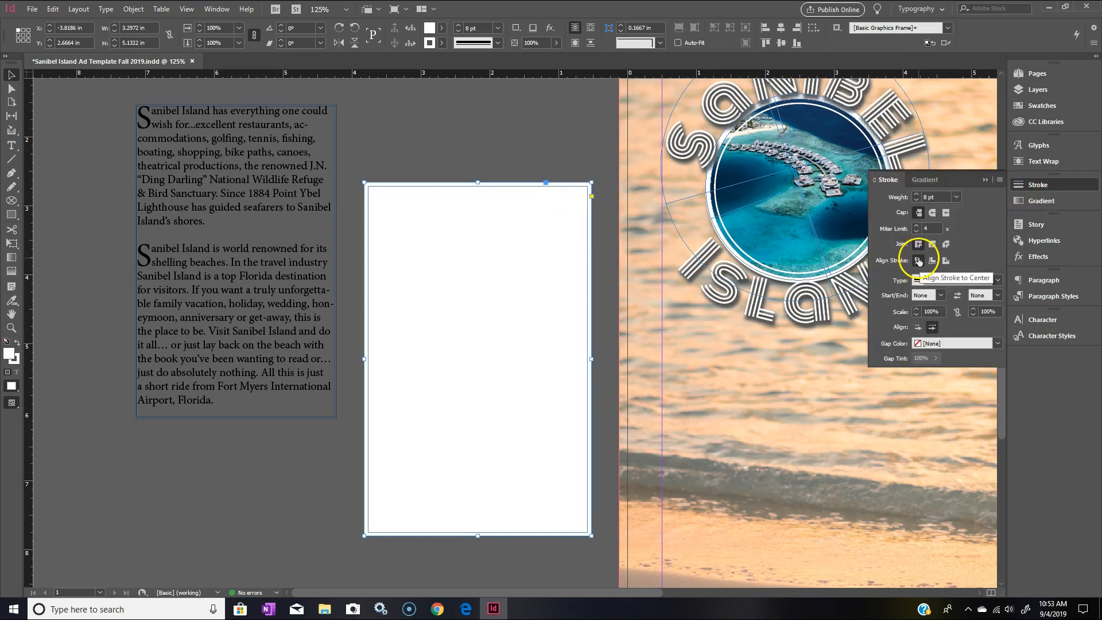
left_click(946, 262)
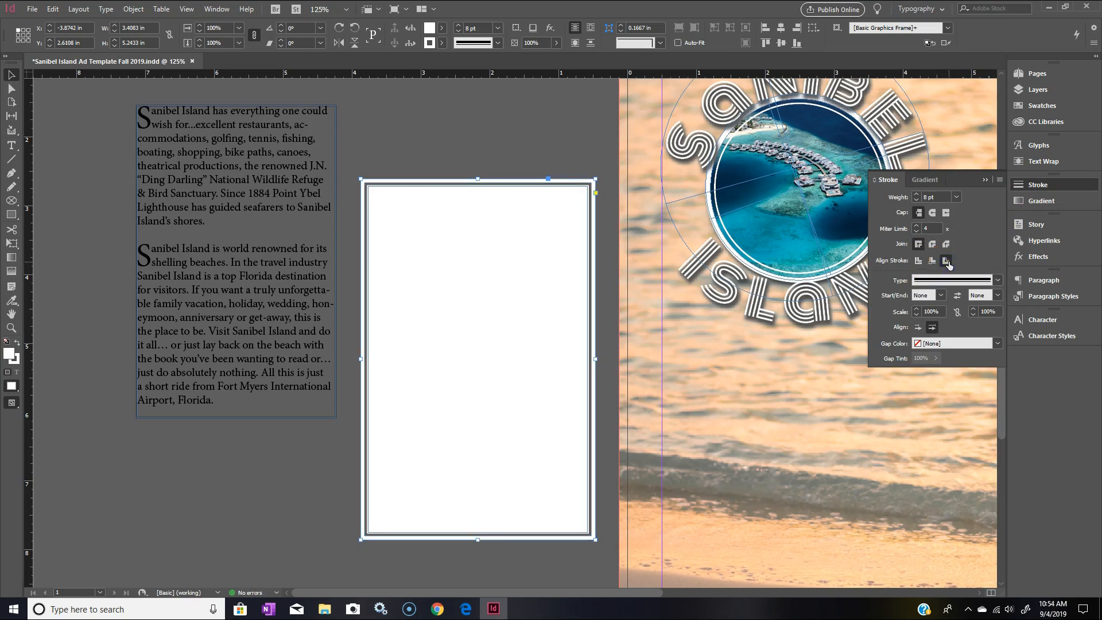
Step: Lower the rectangle's opacity to 36% and move it onto the page below the circular lettering
left_click(557, 43)
left_click_drag(559, 57, 522, 62)
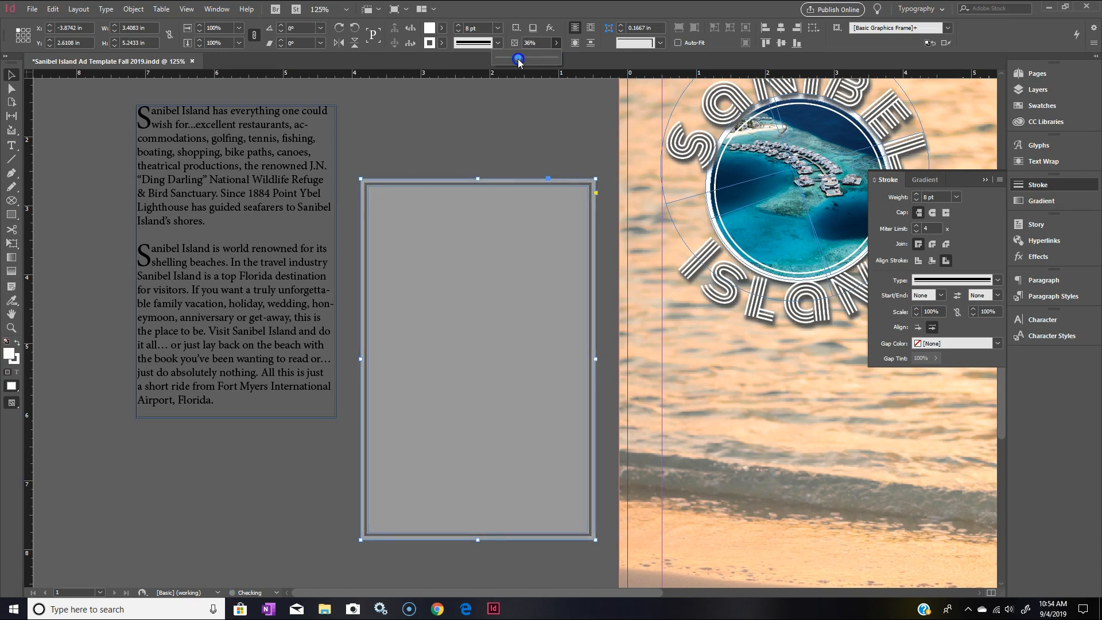
mouse_move(523, 265)
left_mouse_down()
mouse_move(814, 399)
mouse_move(793, 391)
mouse_move(801, 401)
mouse_move(836, 401)
left_mouse_up()
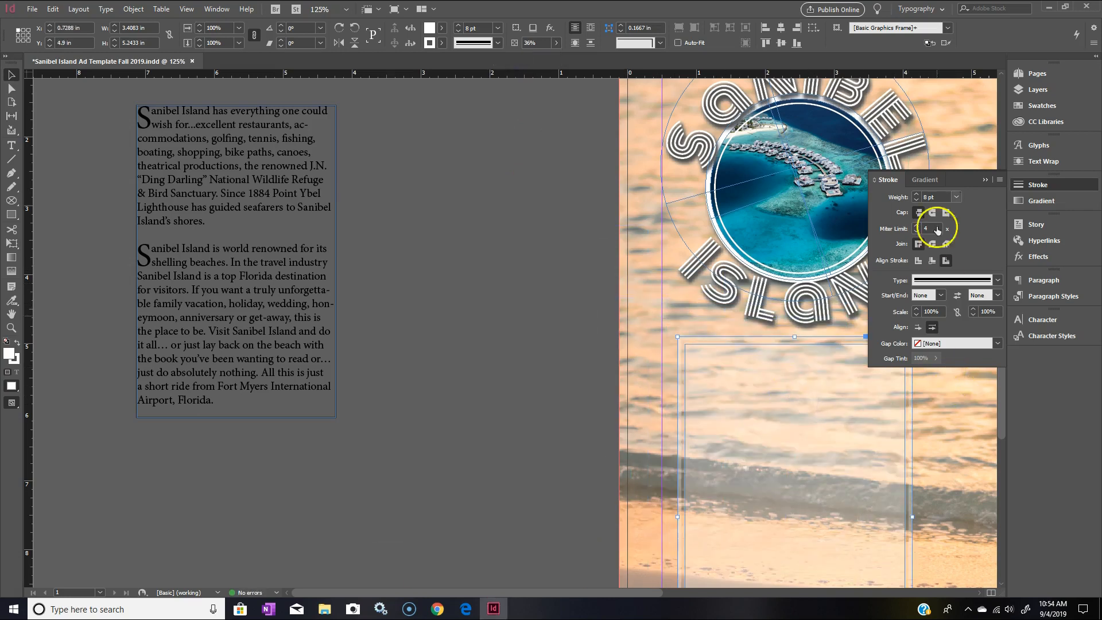
Step: Shift the rectangle slightly lower on the page and raise its opacity to 57%
key("ctrl+0")
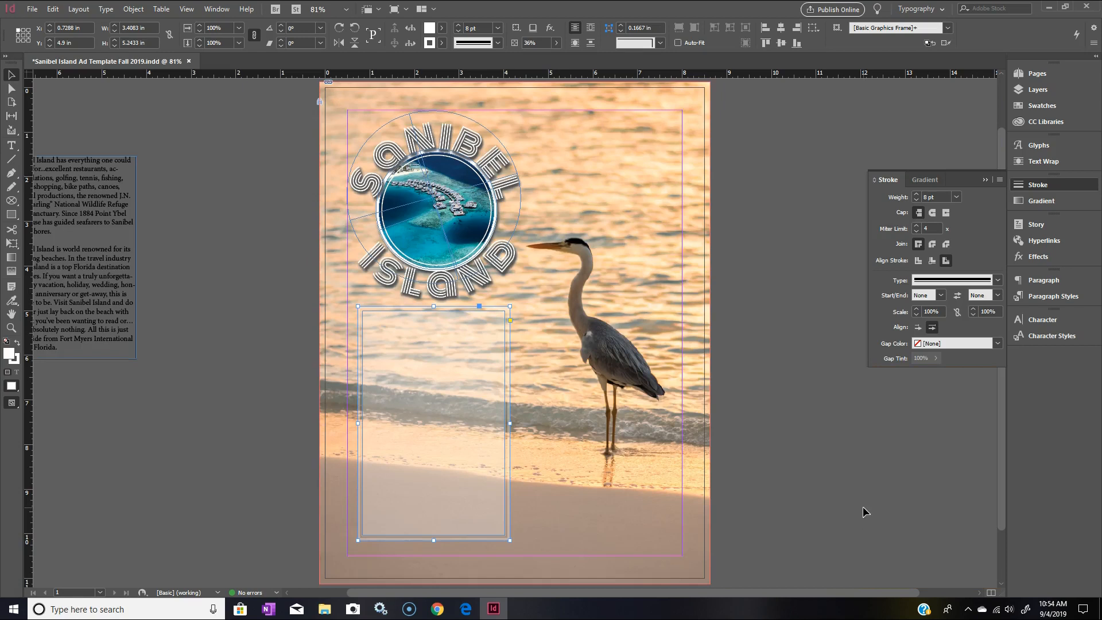
left_click_drag(460, 415, 463, 423)
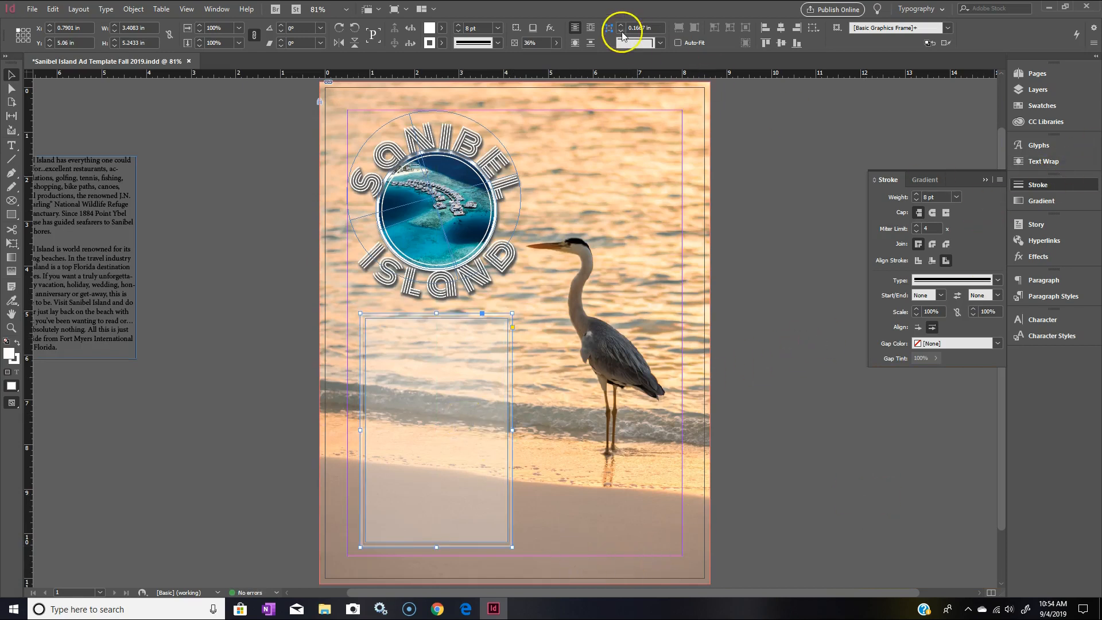
left_click(555, 42)
left_click_drag(518, 59, 527, 59)
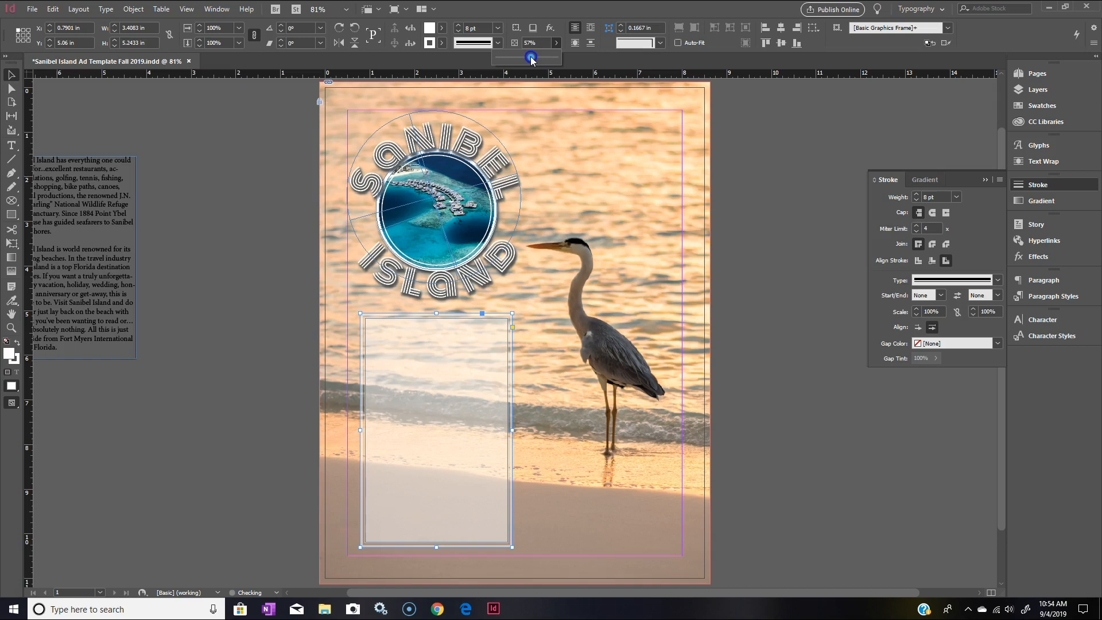
Step: Place the body text frame over the semi-transparent rectangle and bring it to the front
left_click_drag(76, 209, 406, 359)
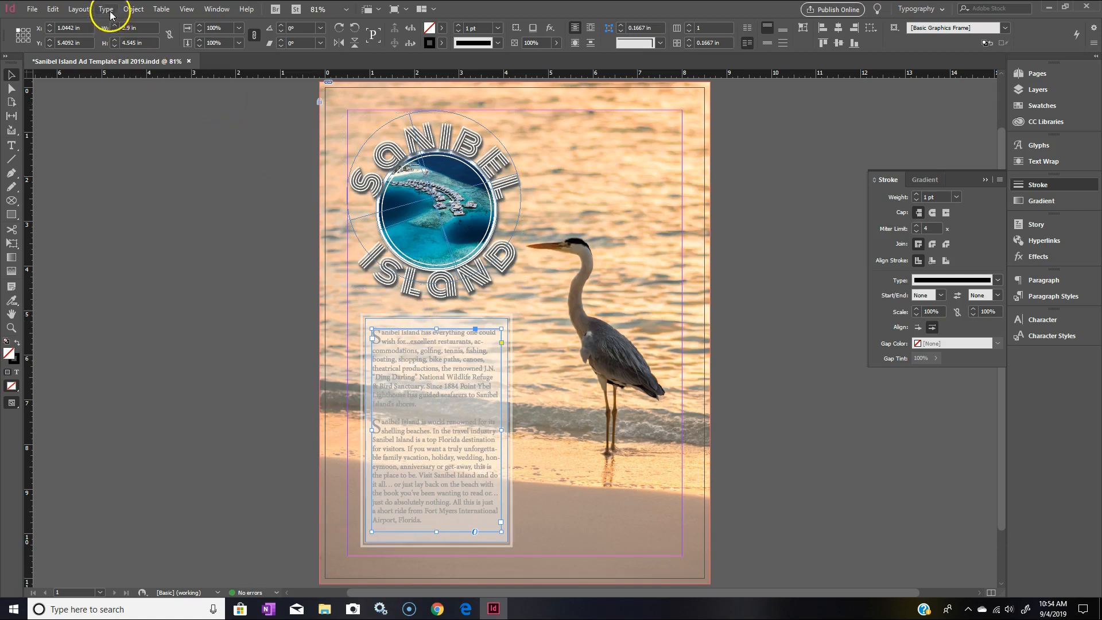
left_click(132, 9)
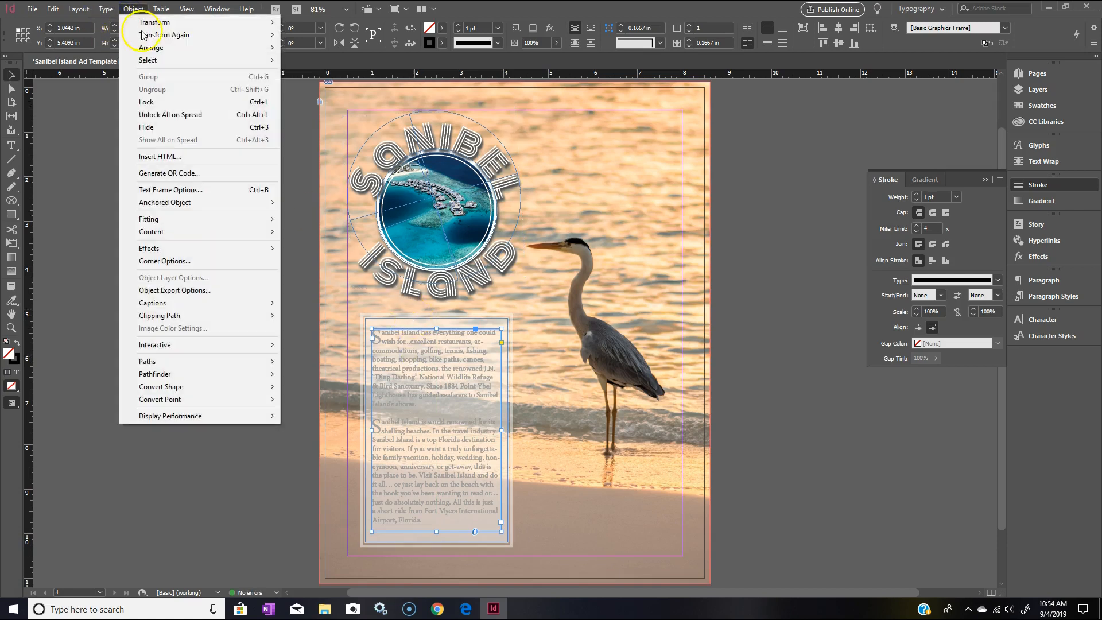
mouse_move(195, 48)
left_click(310, 49)
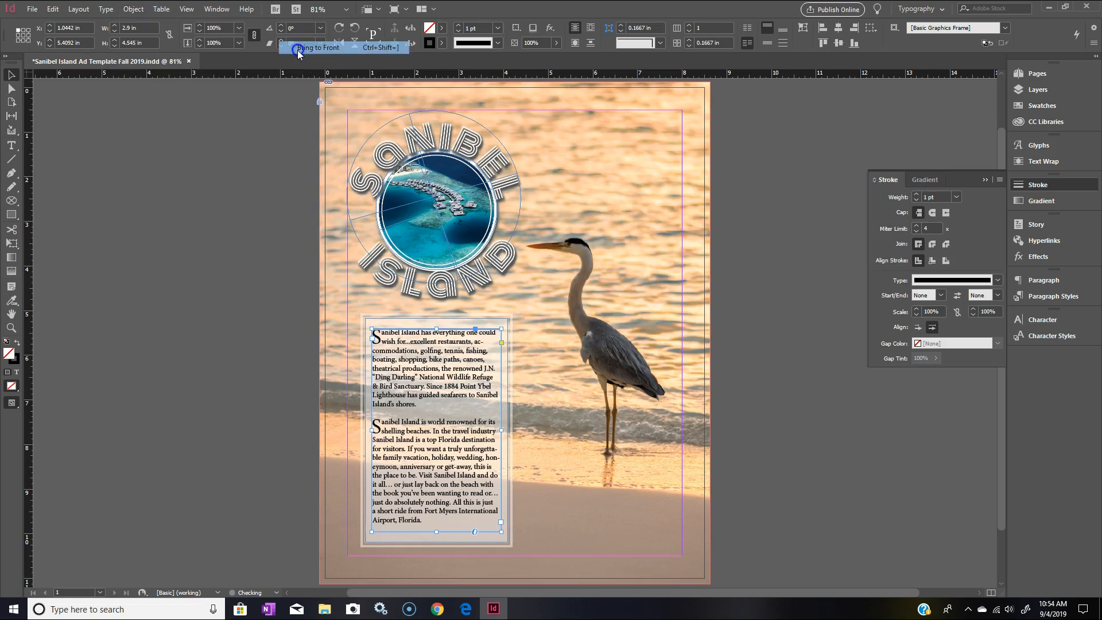
left_click(279, 202)
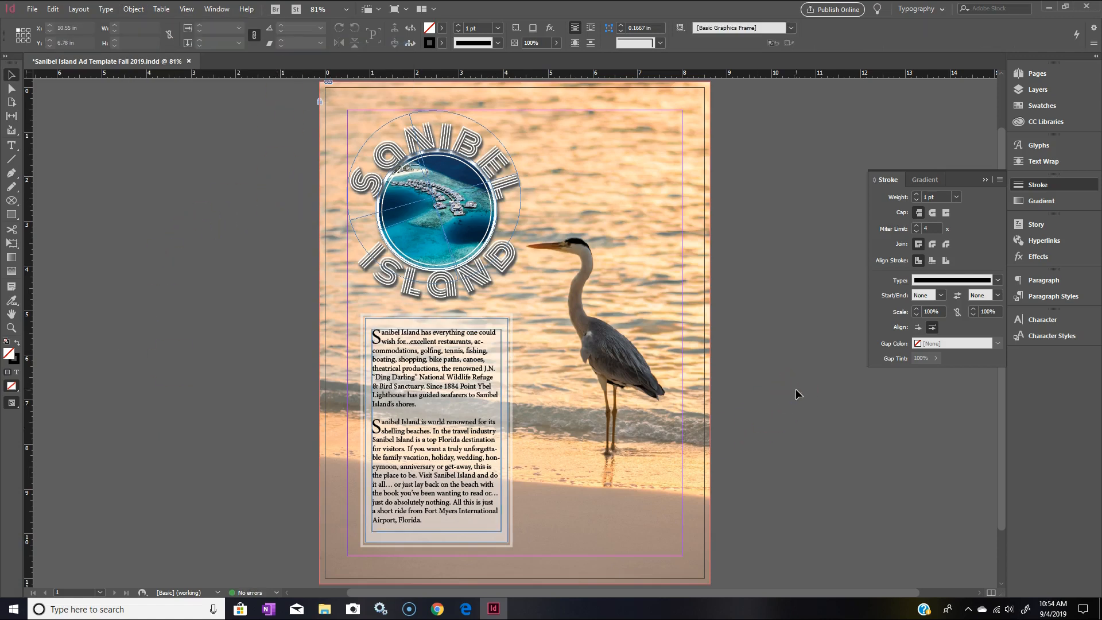
Step: Raise the opacity of the rectangle behind the body text to 63%
left_click(483, 327)
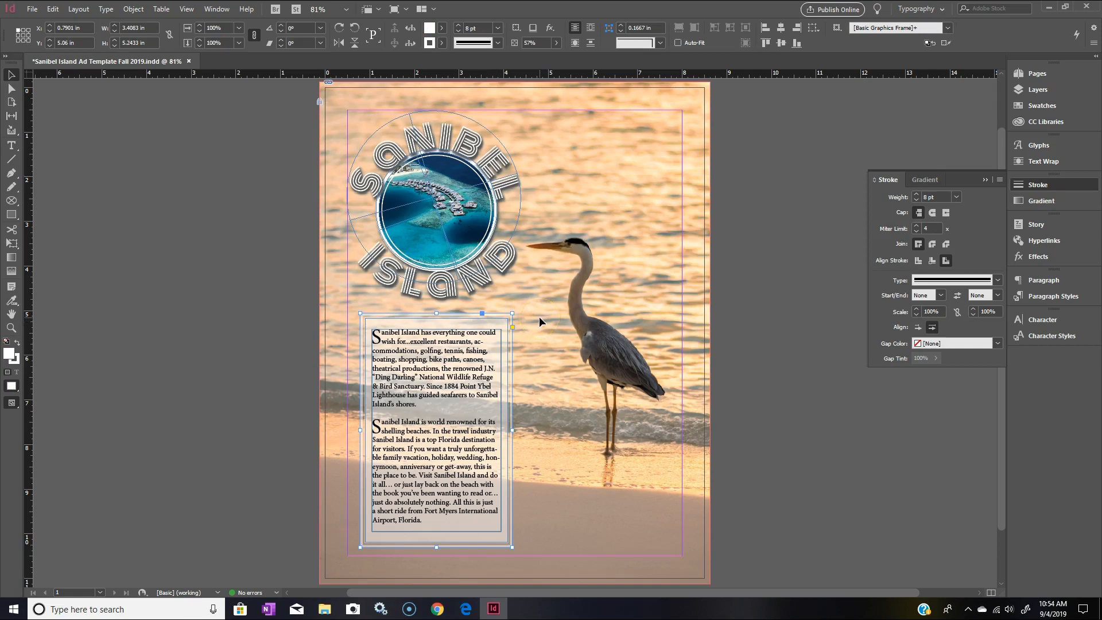
left_click(557, 43)
left_click_drag(532, 58, 534, 58)
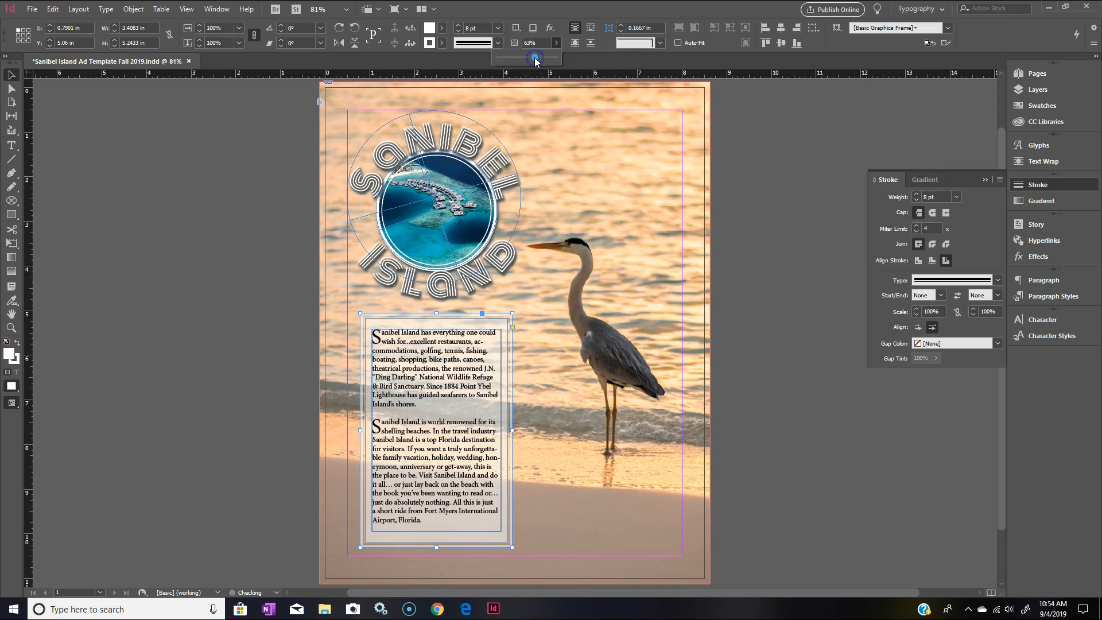
left_click(736, 283)
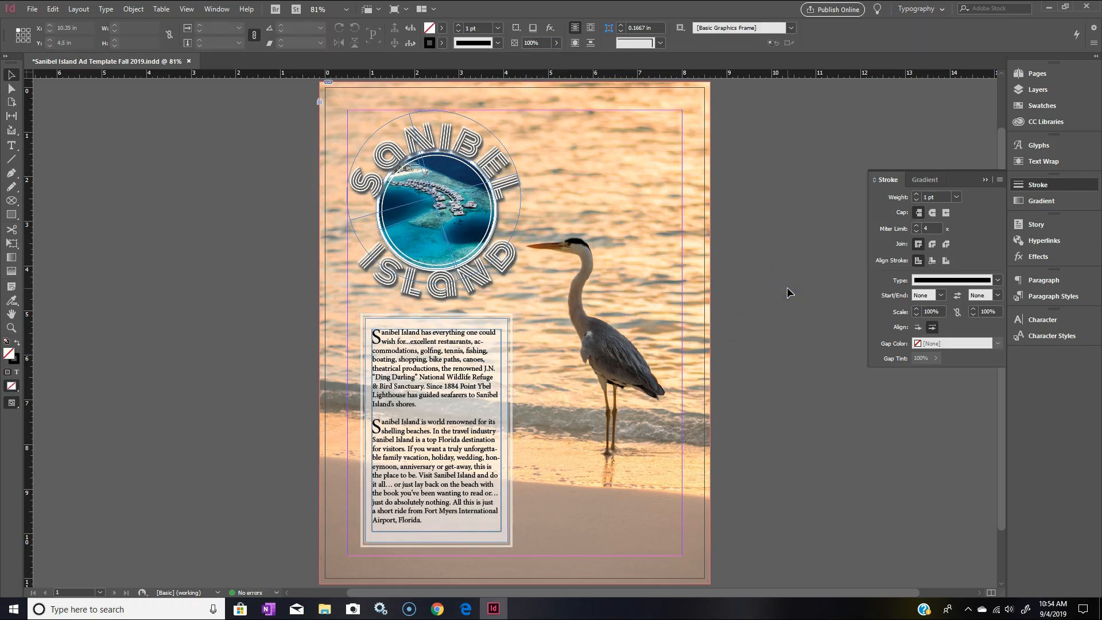
Step: Reposition the body text frame so it sits centred inside the bordered rectangle
left_click(479, 329)
left_click_drag(440, 402, 452, 398)
left_click_drag(458, 336, 456, 336)
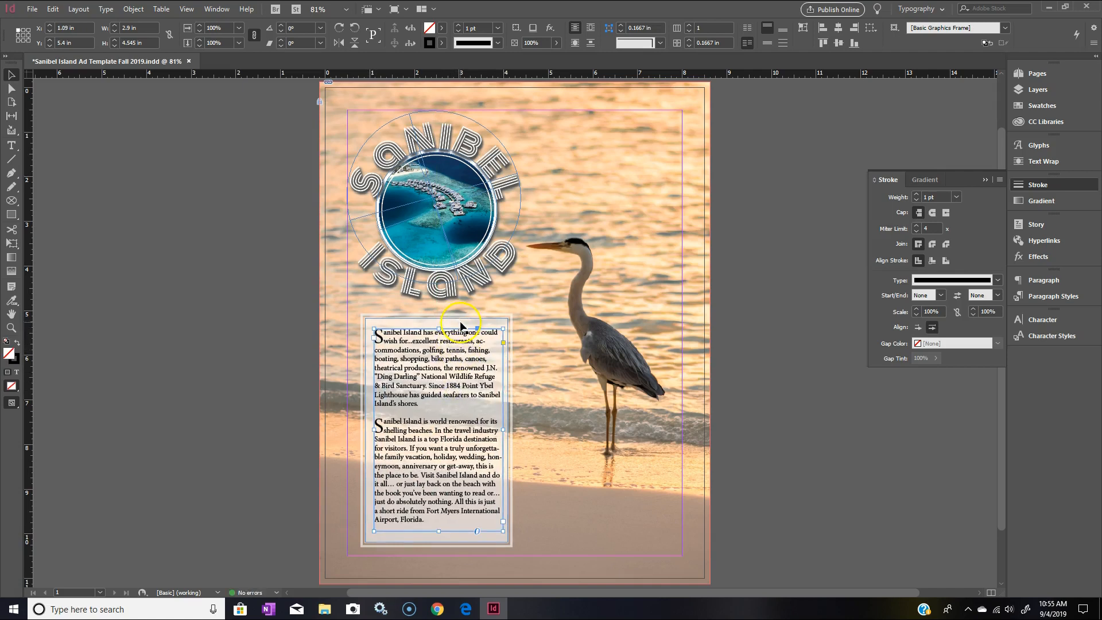
Step: Move the rectangle and body text frame together to about X 0.701 in, Y 5.07 in, beneath the circular lettering
left_click(462, 315)
left_click(456, 349, "shift")
left_click_drag(453, 349, 453, 352)
key("Left")
key("Left")
key("Left")
key("Left")
key("Up")
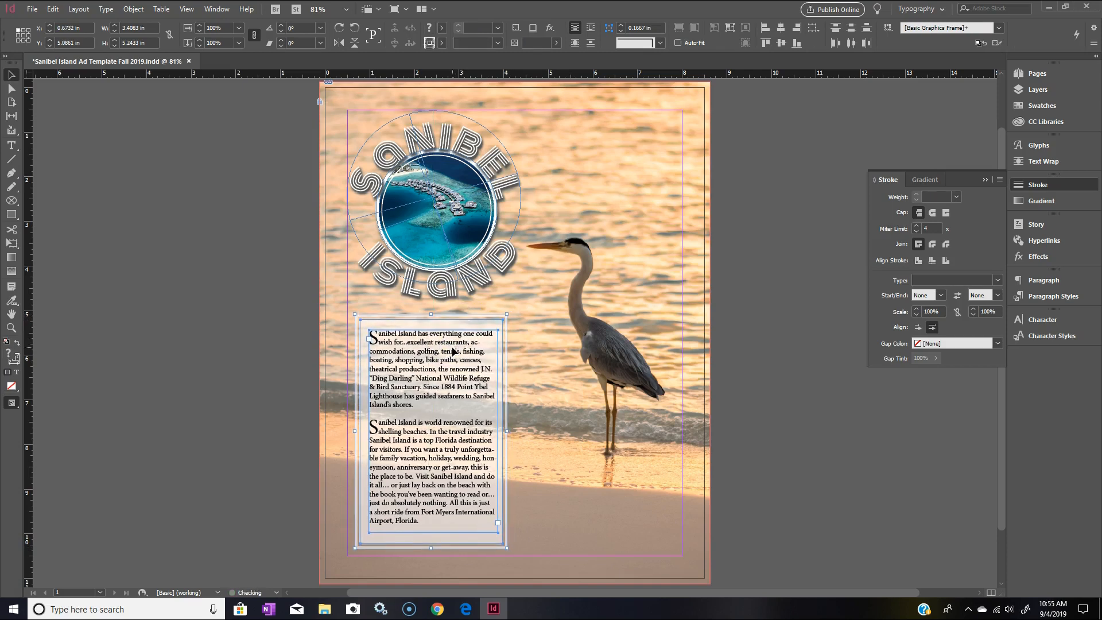
key("Right")
key("Right")
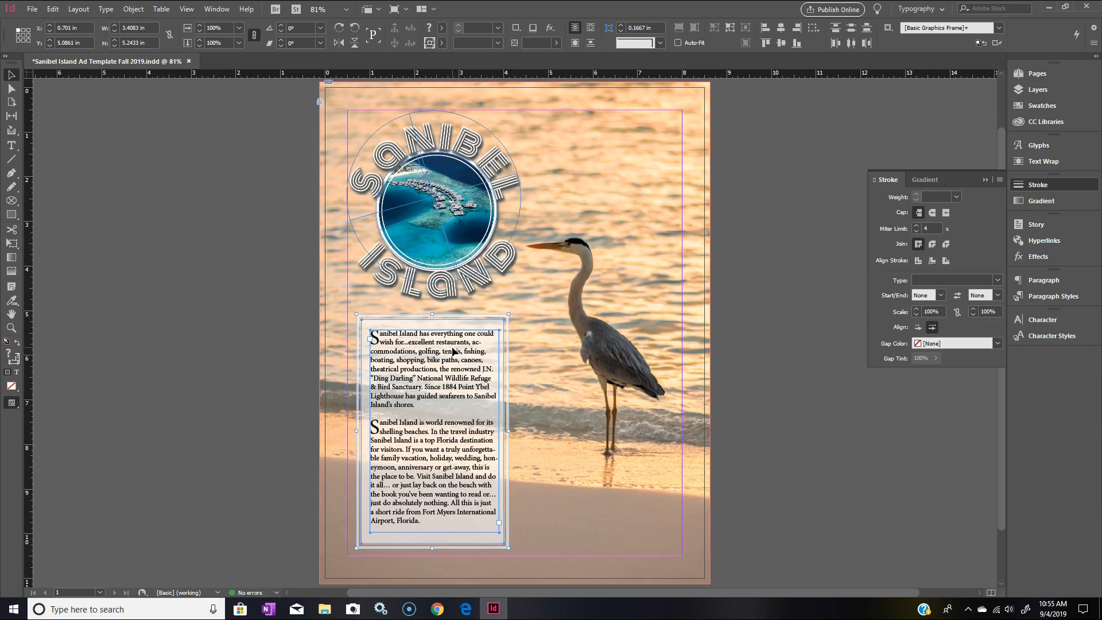
key("Up")
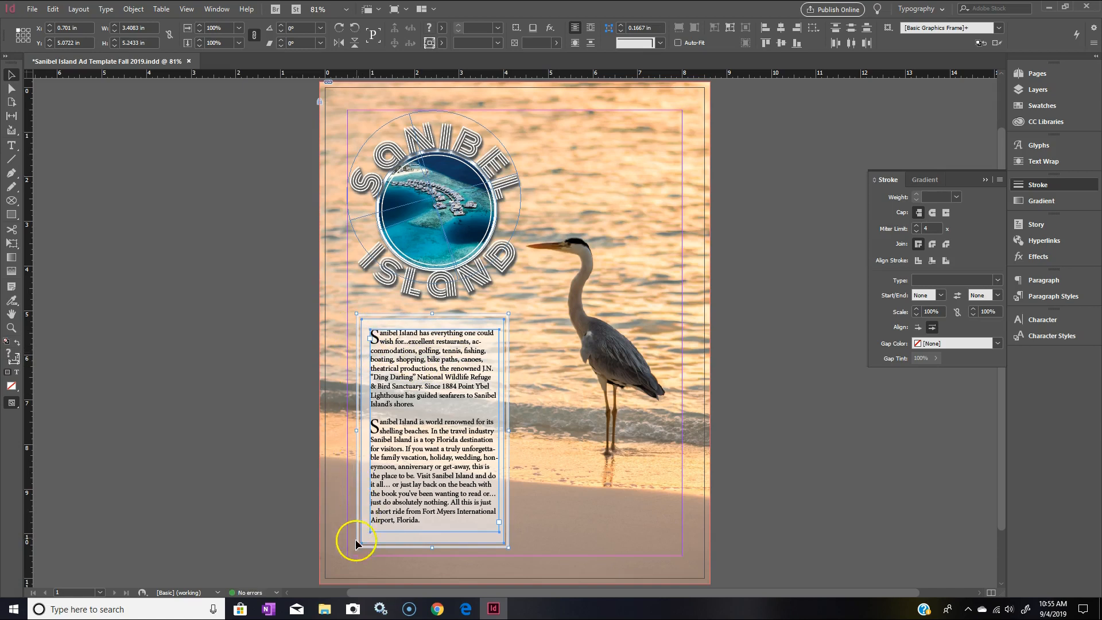
left_click(786, 221)
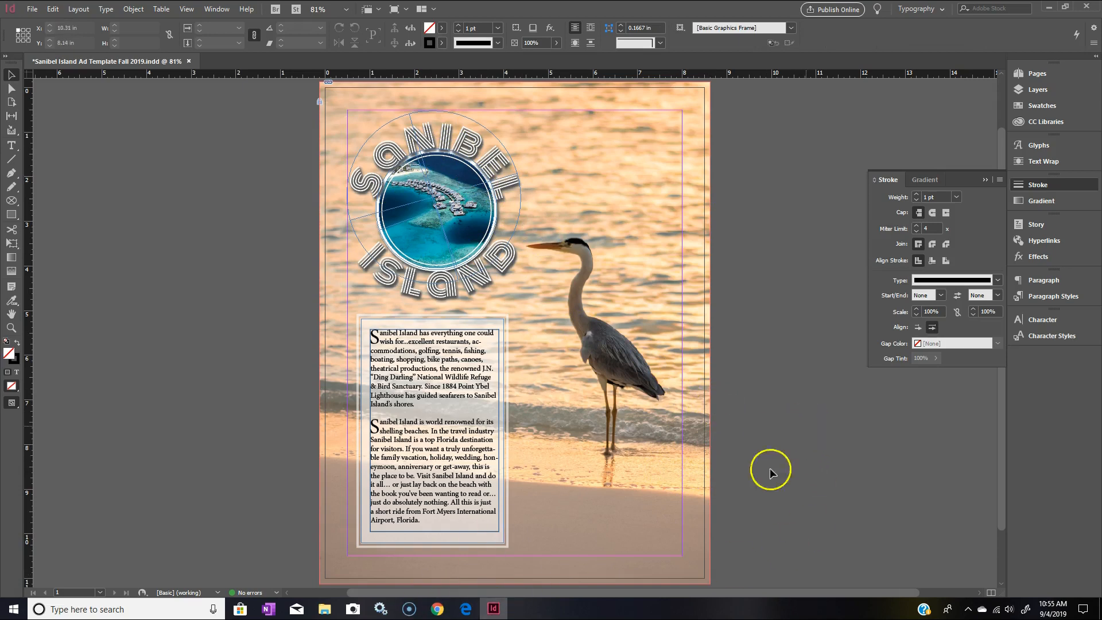
left_click(465, 612)
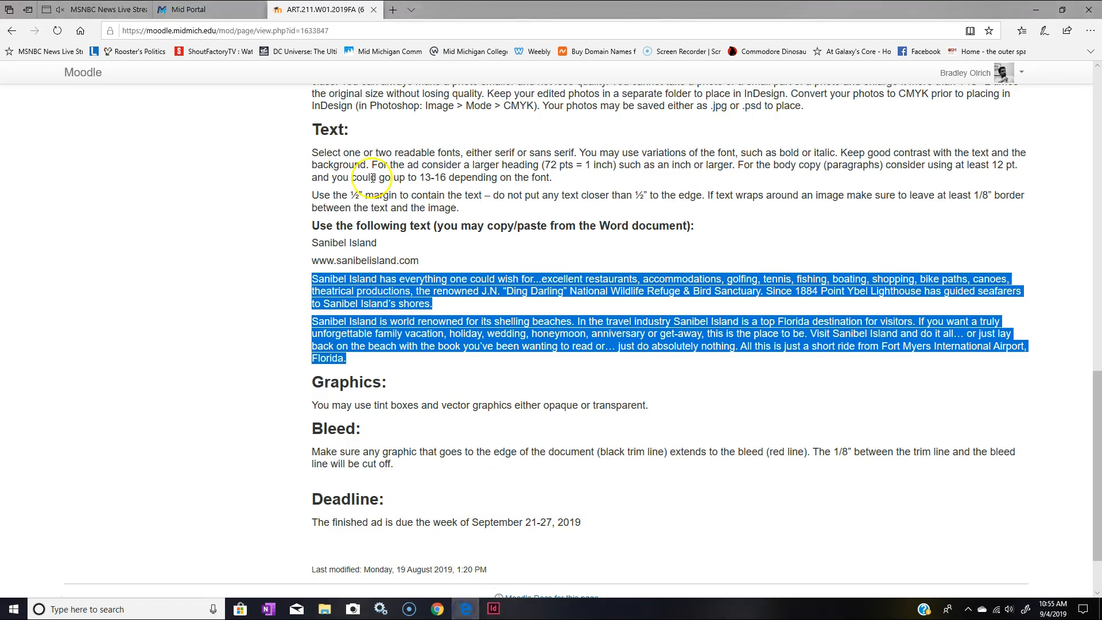
left_click_drag(318, 262, 419, 261)
key("ctrl+c")
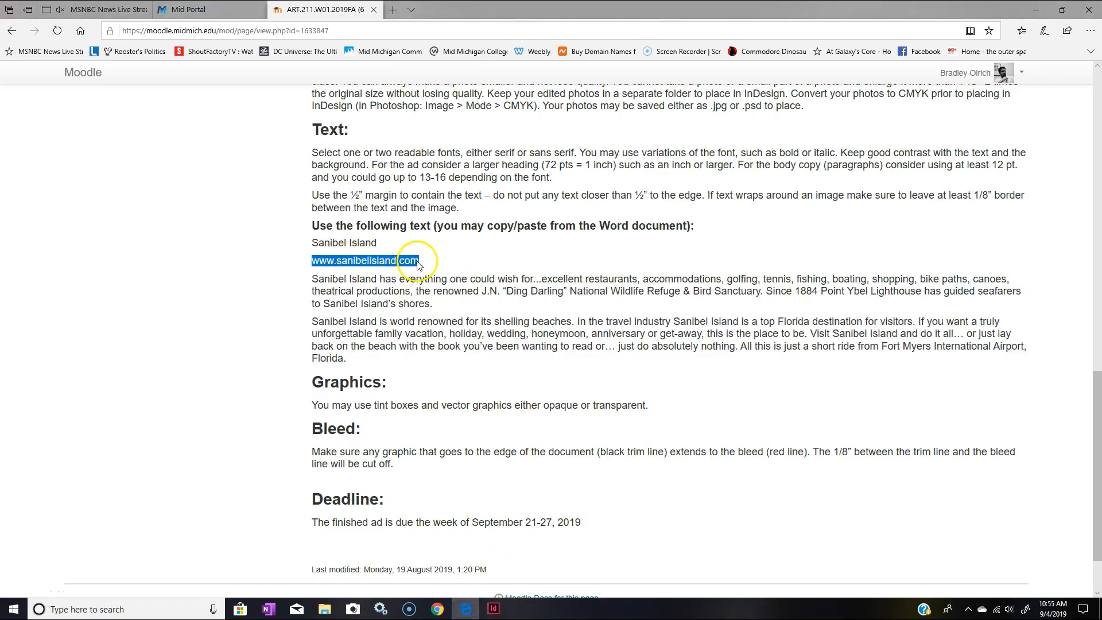
right_click(411, 265)
left_click(439, 278)
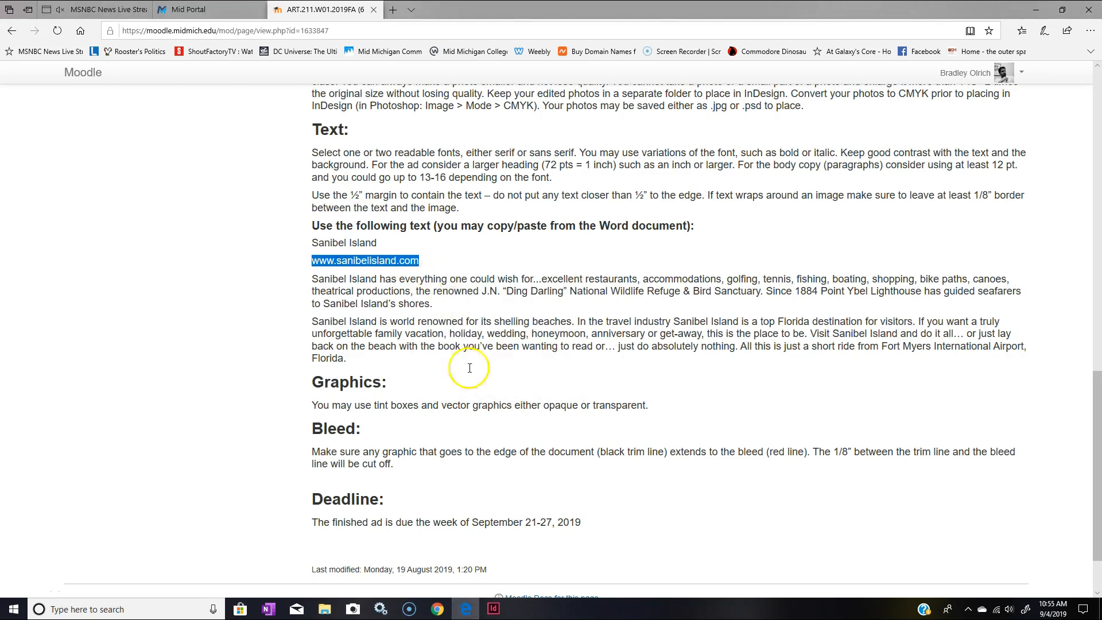
Step: Return to InDesign, paste the web address as a new text frame and move it onto the pasteboard beside the heron
left_click(493, 611)
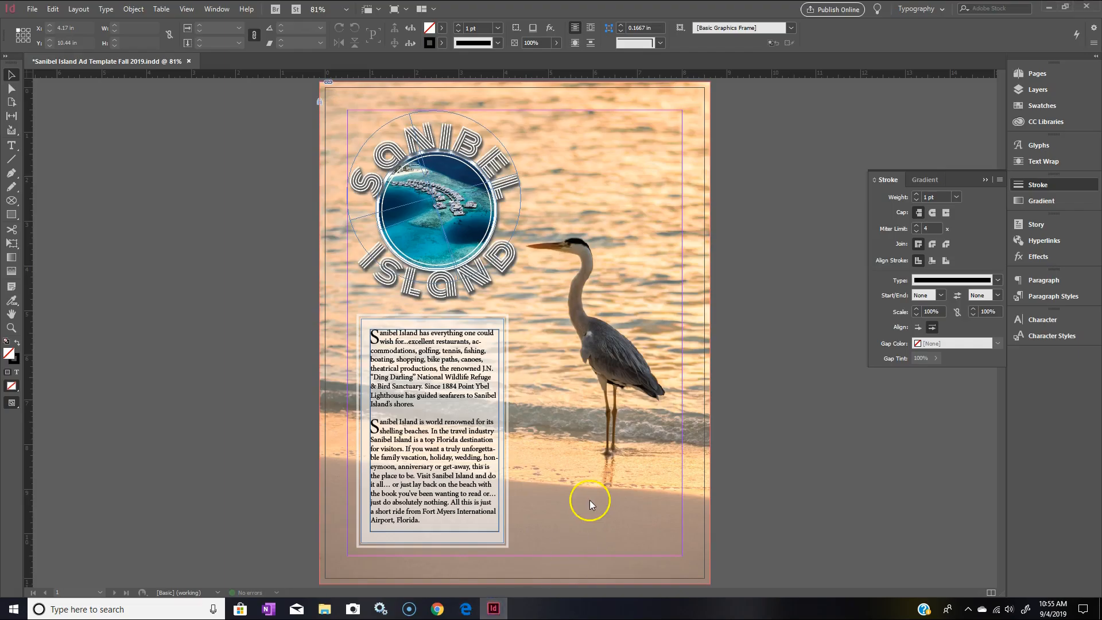
left_click(6, 146)
right_click(83, 194)
left_click(109, 198)
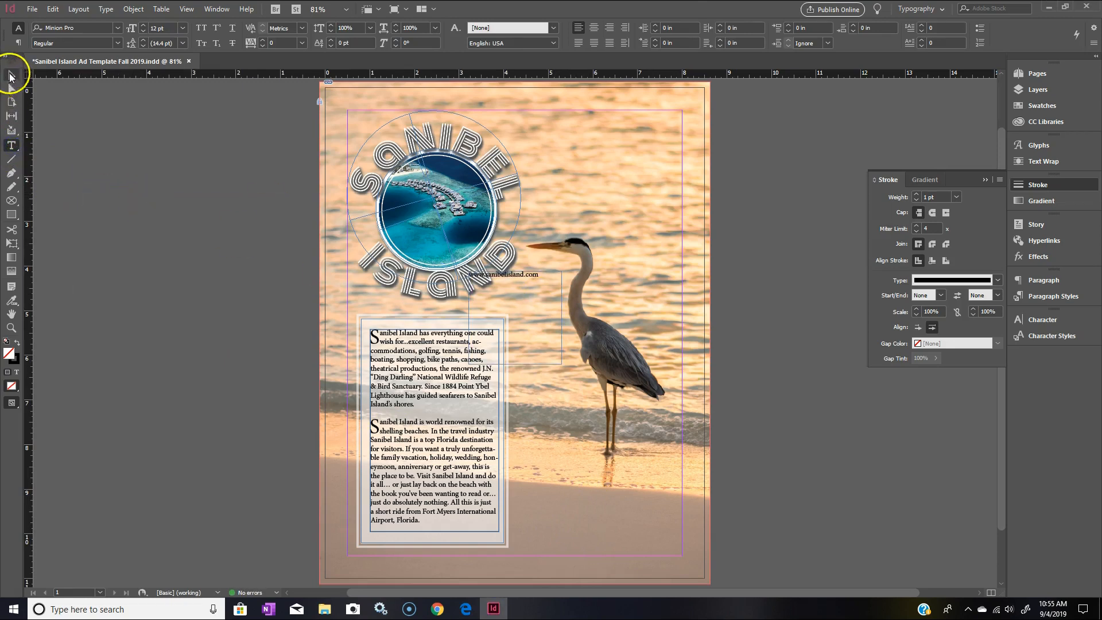
left_click(11, 74)
left_click_drag(532, 277, 786, 307)
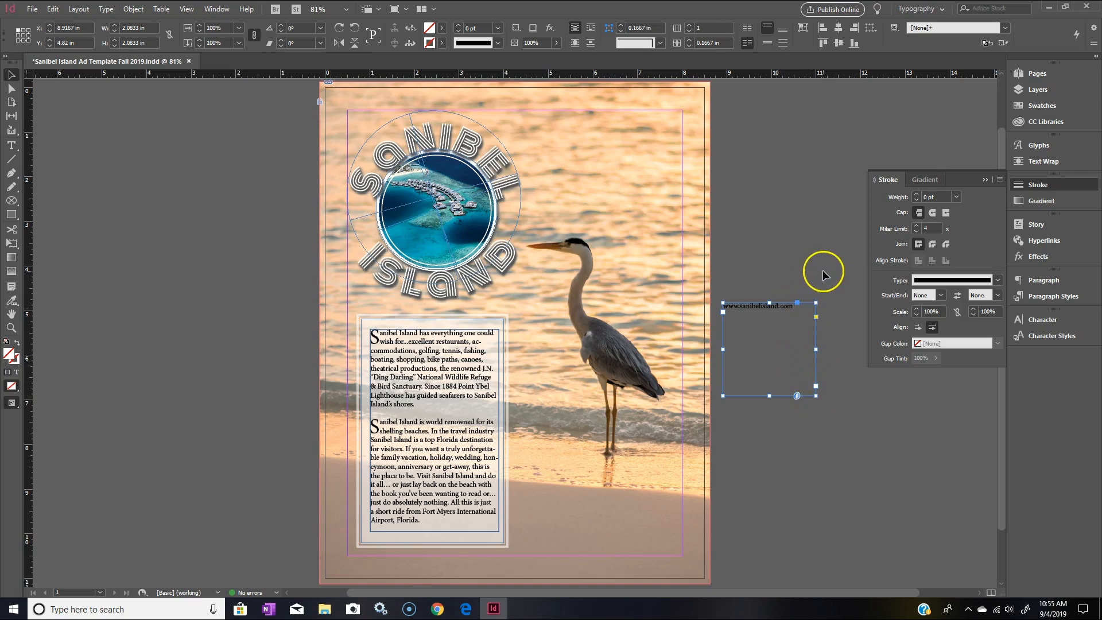
Step: Select the whole web address text and show its character formatting settings
double_click(775, 307)
left_click_drag(724, 307, 834, 308)
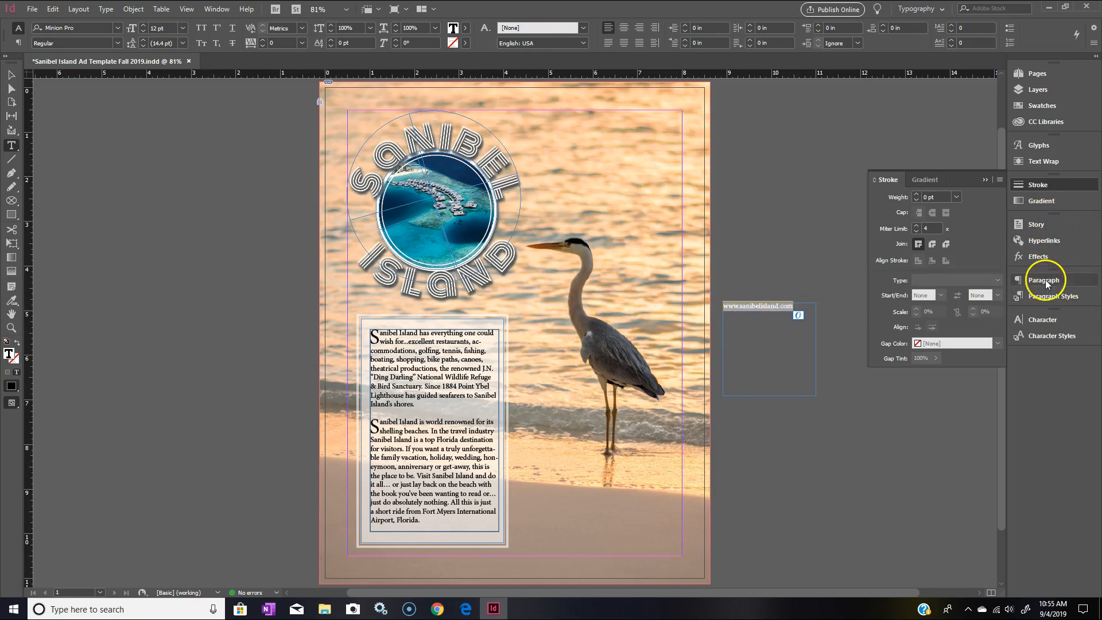
left_click(1041, 318)
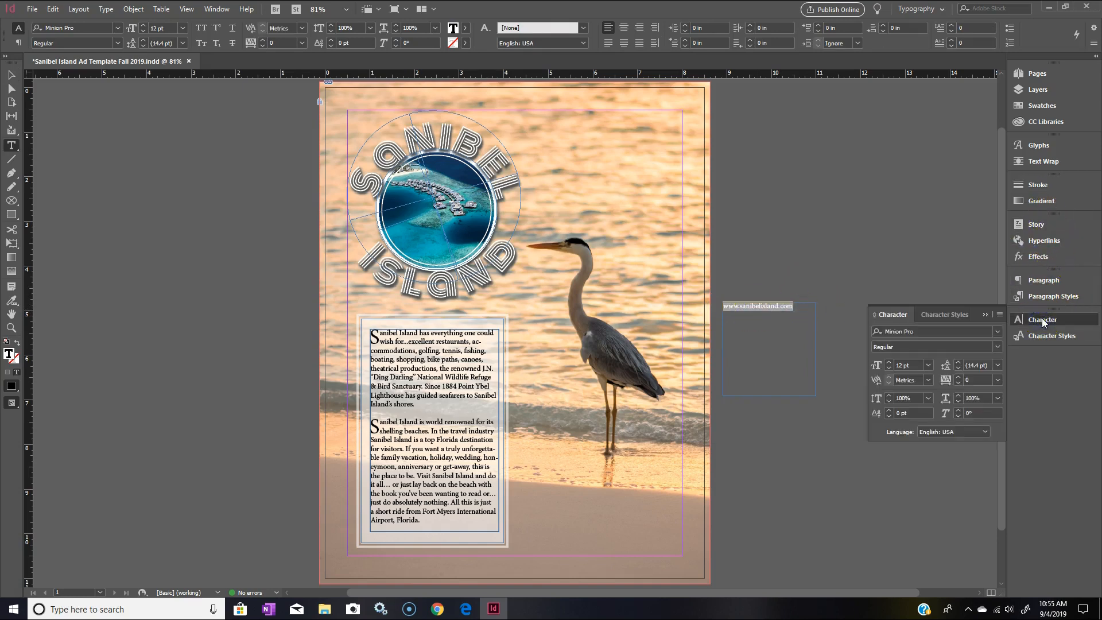
left_click(997, 331)
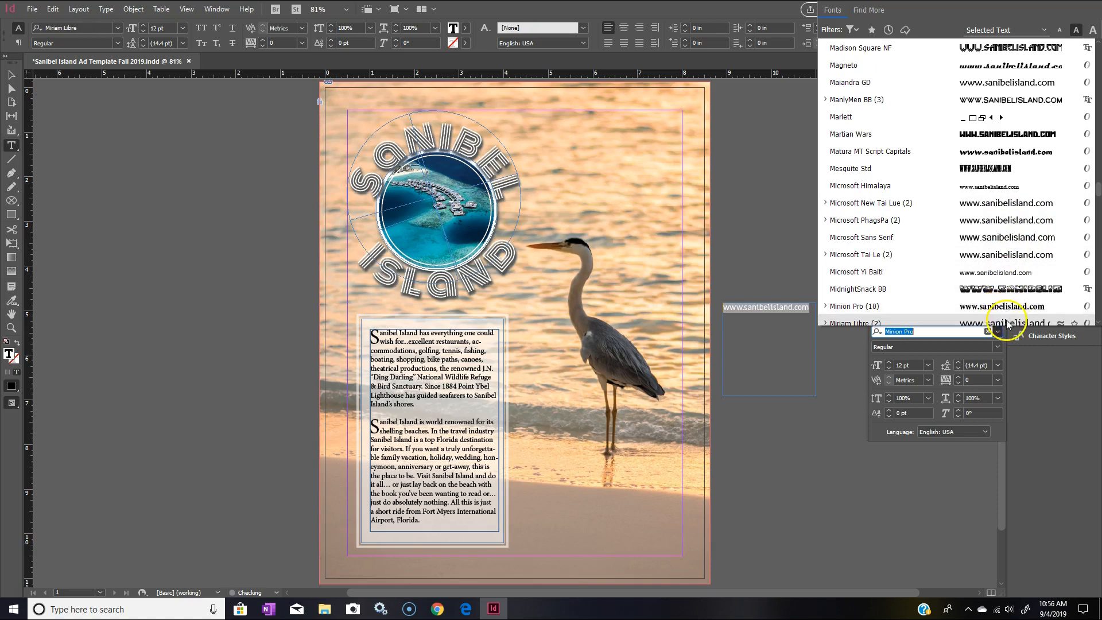
left_click(931, 7)
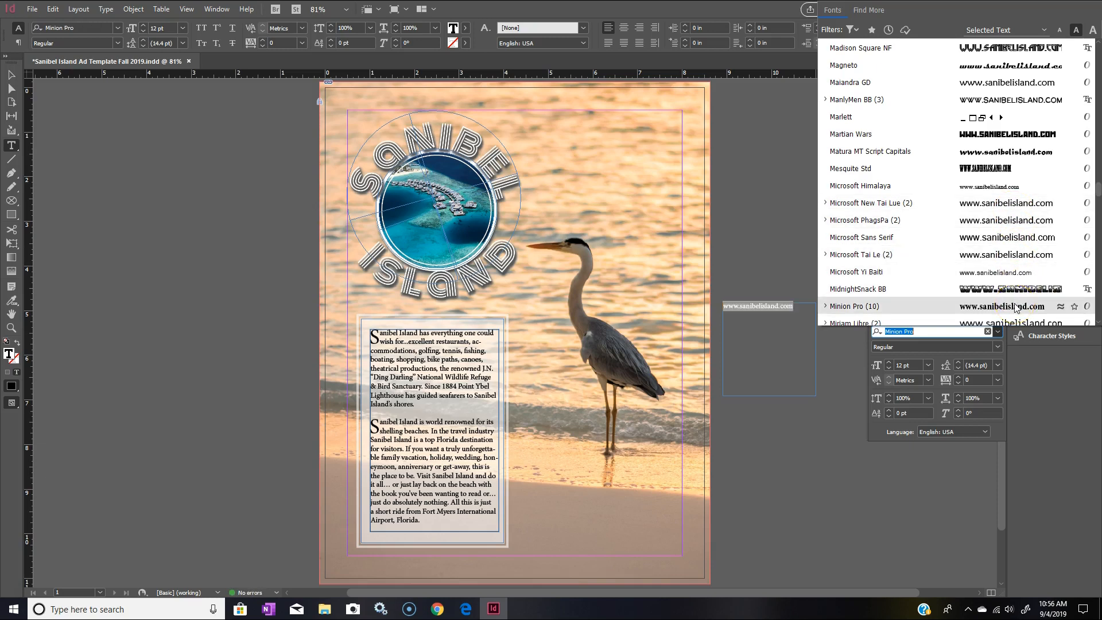
left_click(1011, 277)
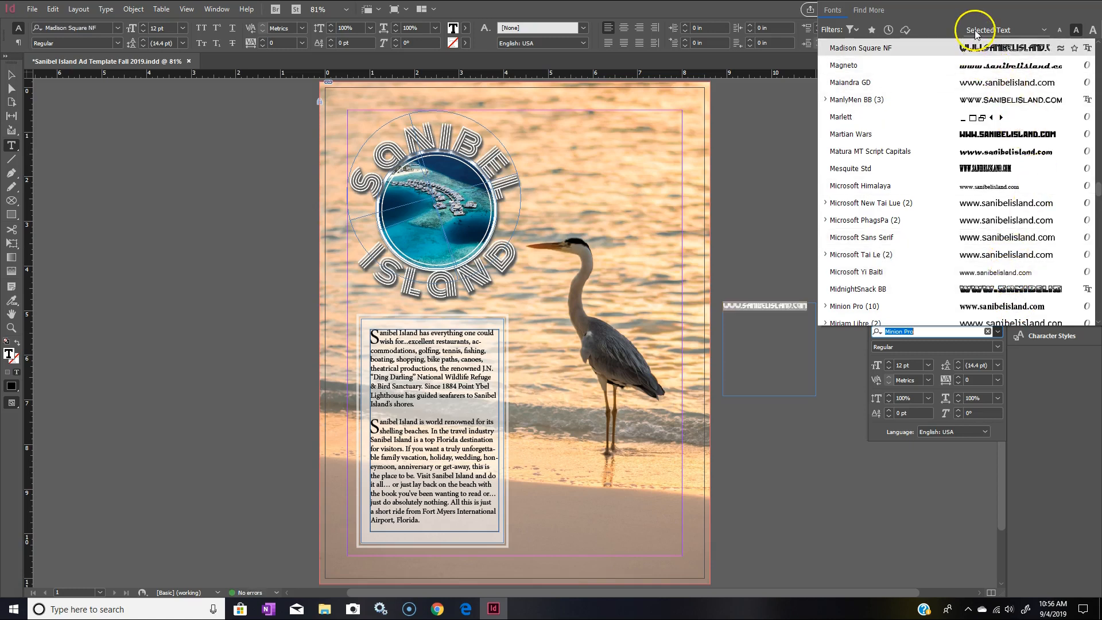
left_click(713, 12)
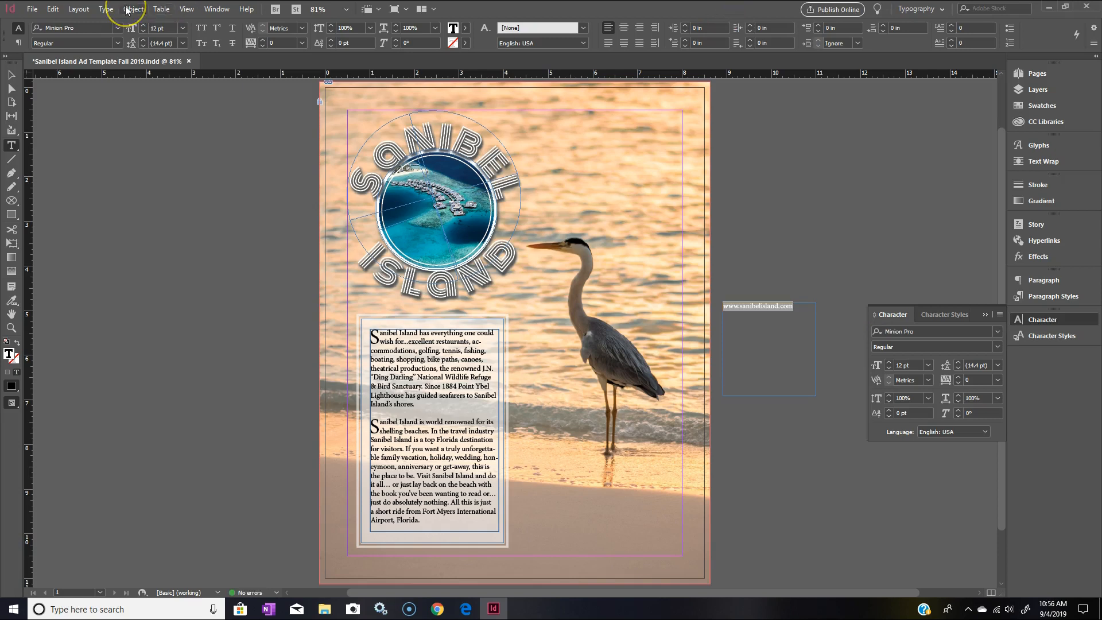
Step: Set the font of the selected web address to Arial Bold
left_click(106, 10)
mouse_move(117, 26)
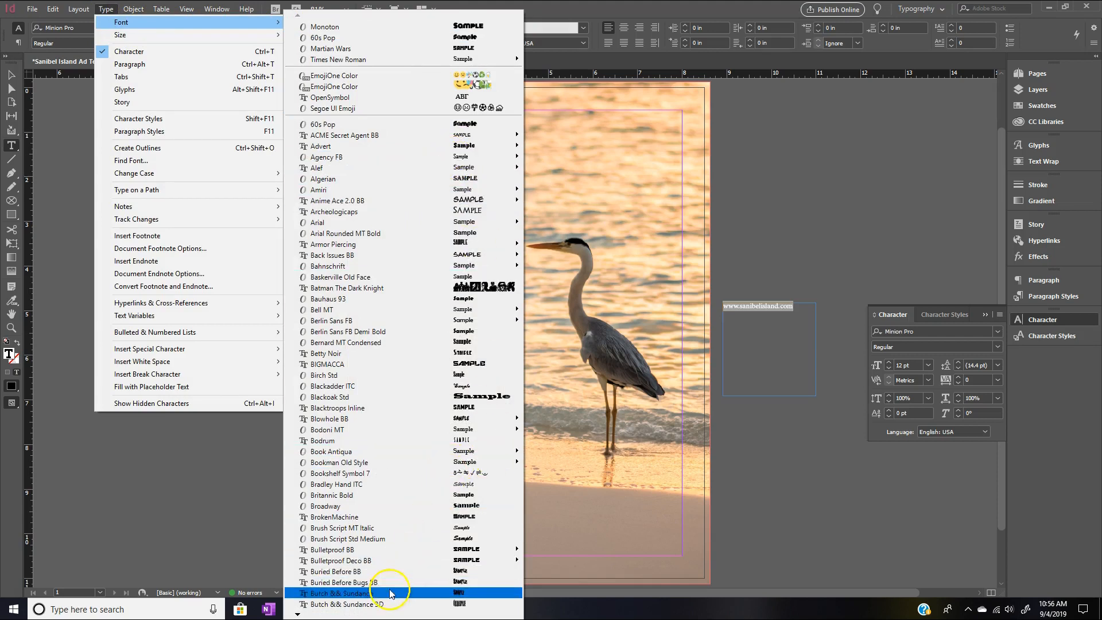
left_click(294, 613)
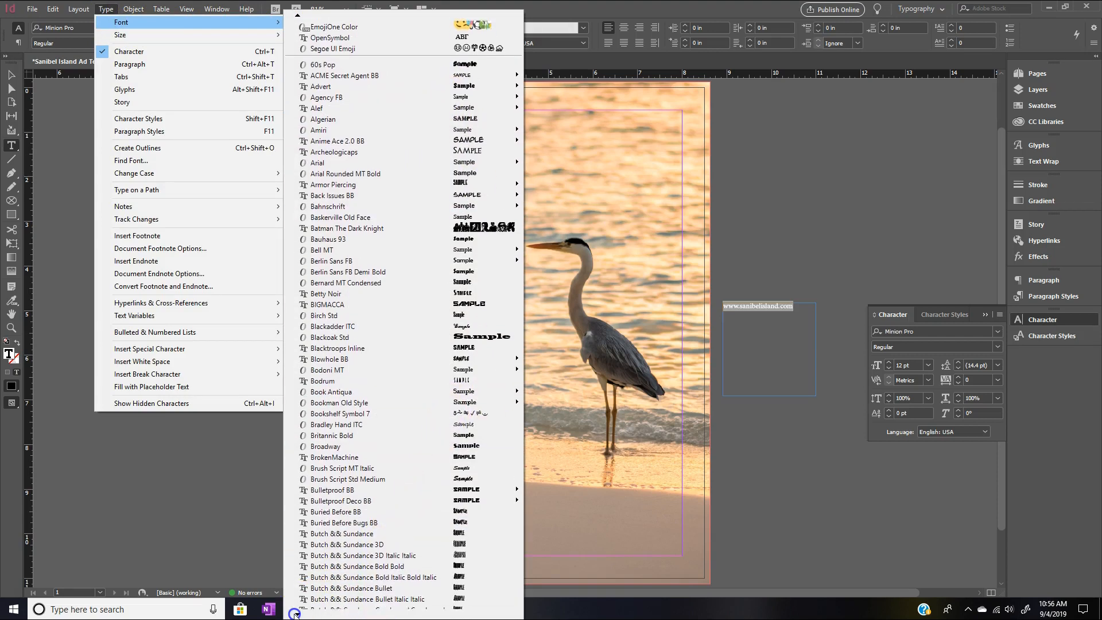
left_click(294, 613)
left_click(295, 613)
left_click(294, 613)
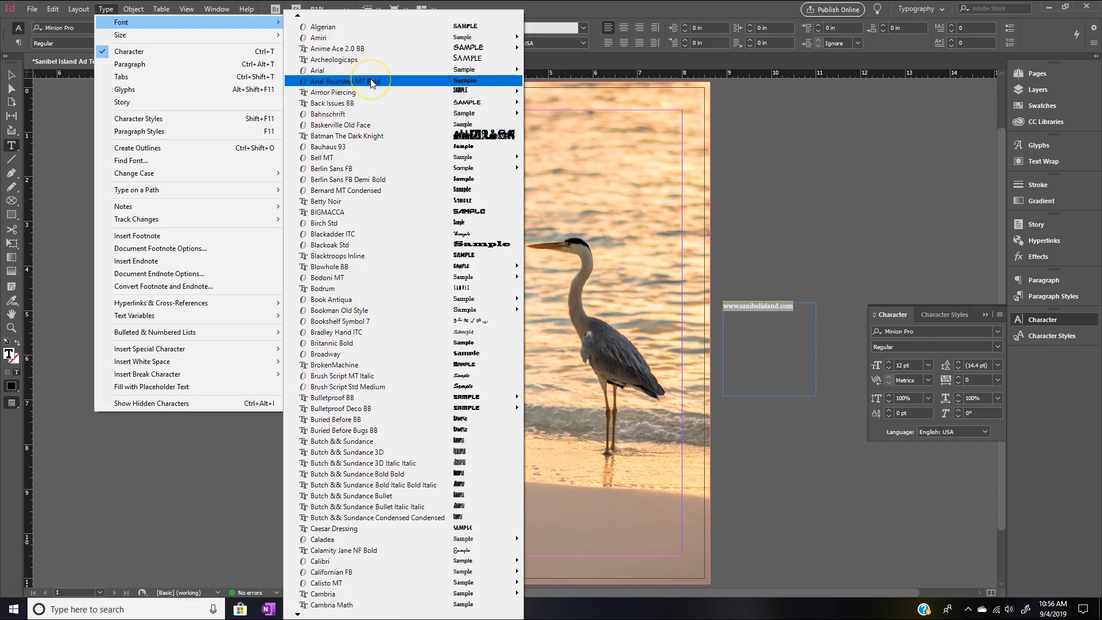
left_click(340, 82)
mouse_move(343, 70)
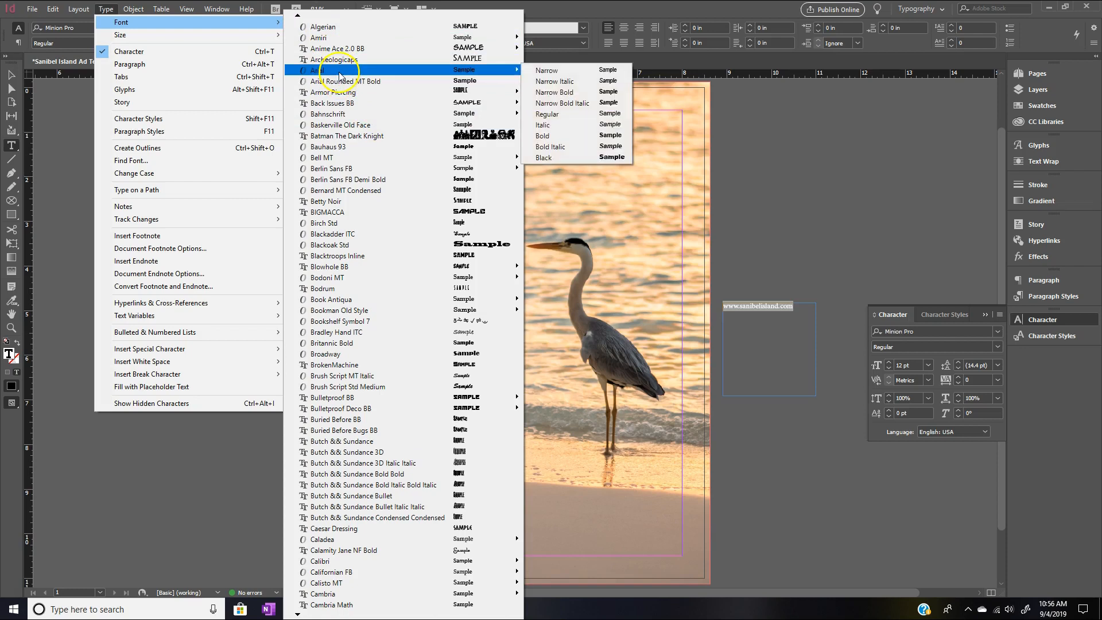
left_click(564, 81)
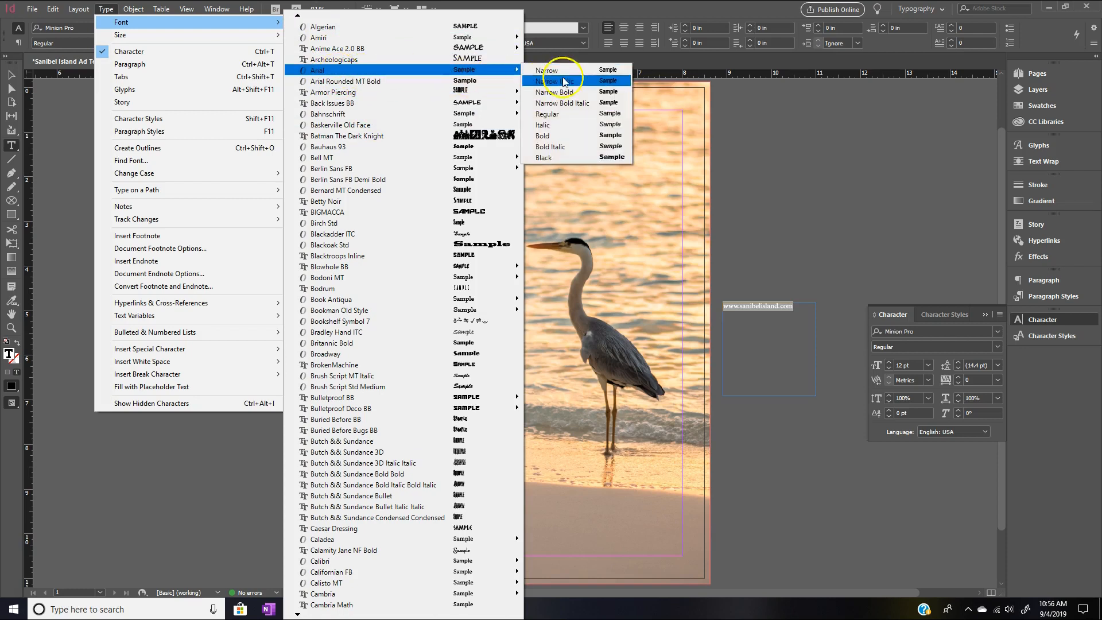
left_click(574, 136)
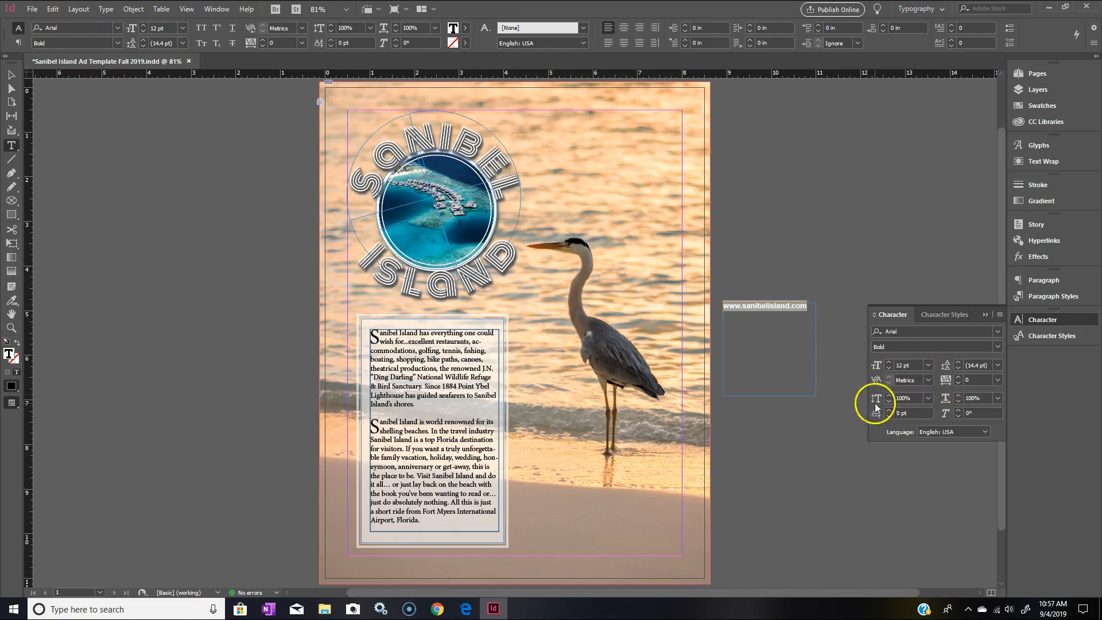
Step: Set the web address to 18 pt and reshape its frame to a single line about 3.08 in wide and 0.44 in high
left_click(928, 364)
left_click(914, 501)
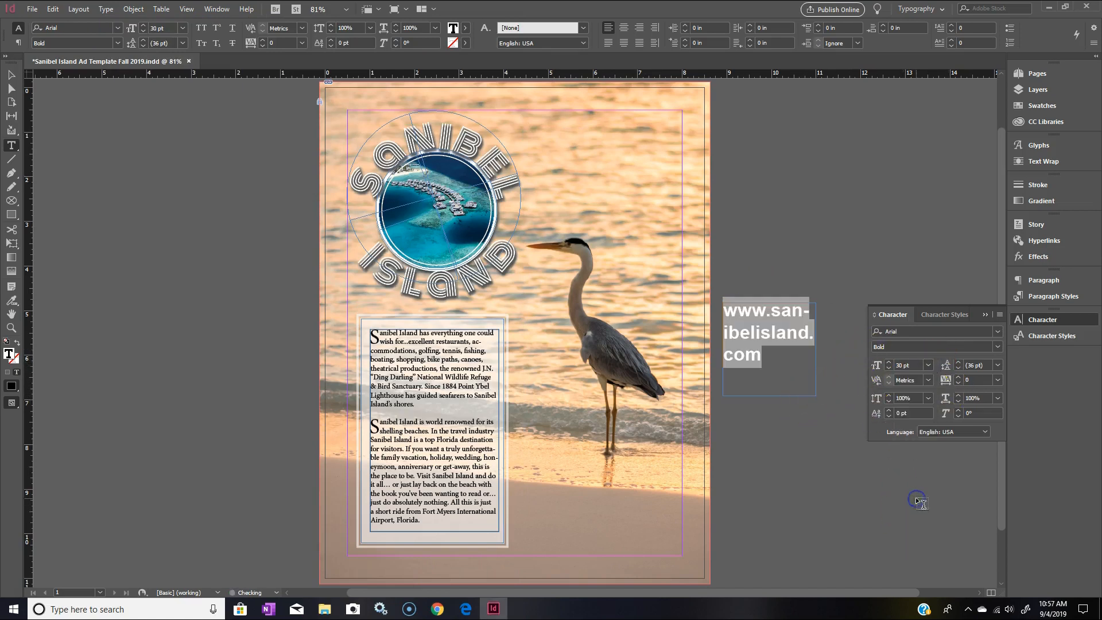
left_click(924, 366)
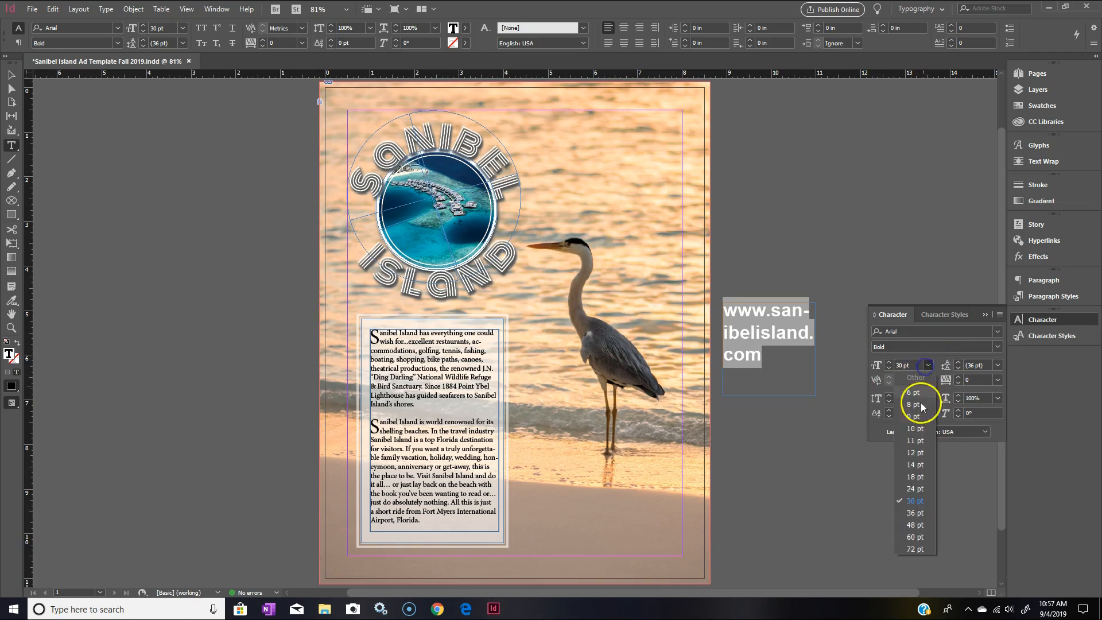
left_click(917, 477)
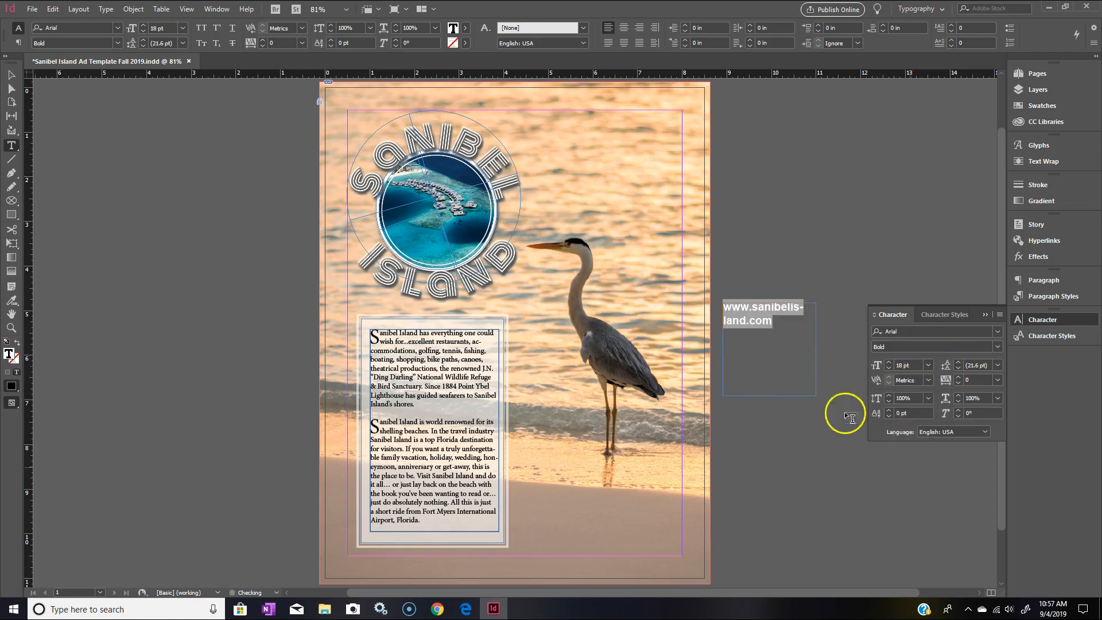
left_click(11, 67)
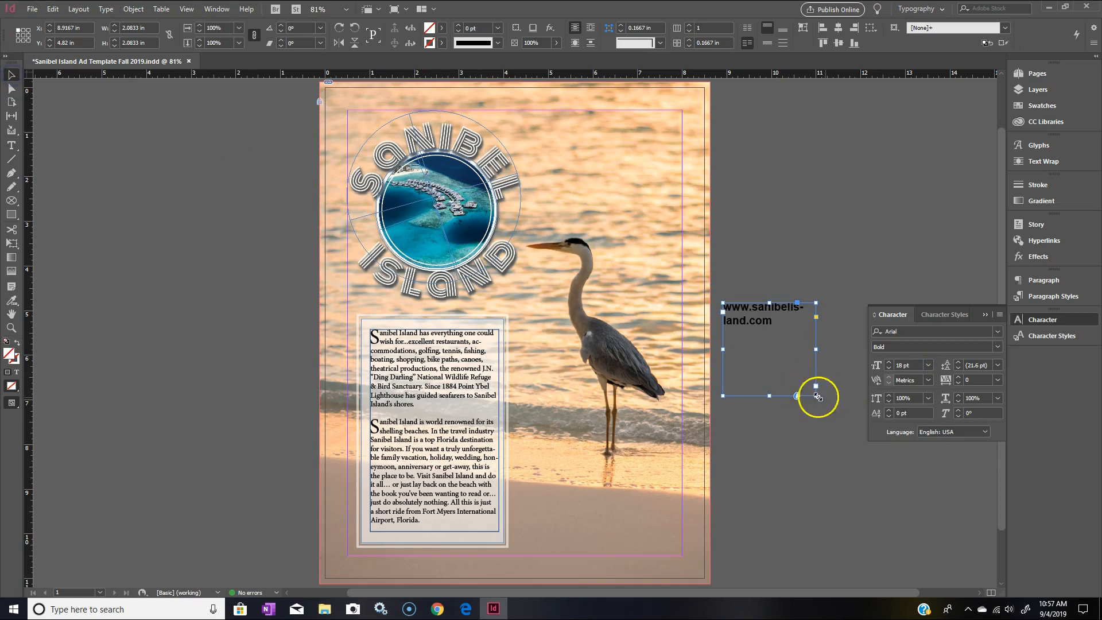
left_click_drag(815, 395, 712, 311)
Step: Select the web address text and set its fill colour to Paper
double_click(849, 308)
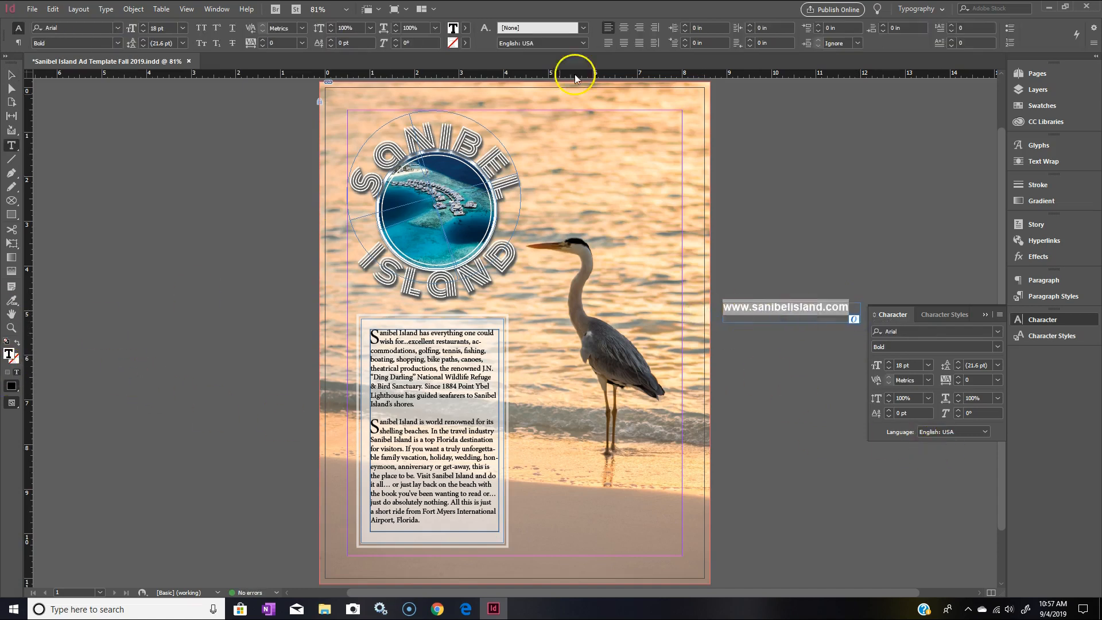
left_click(465, 28)
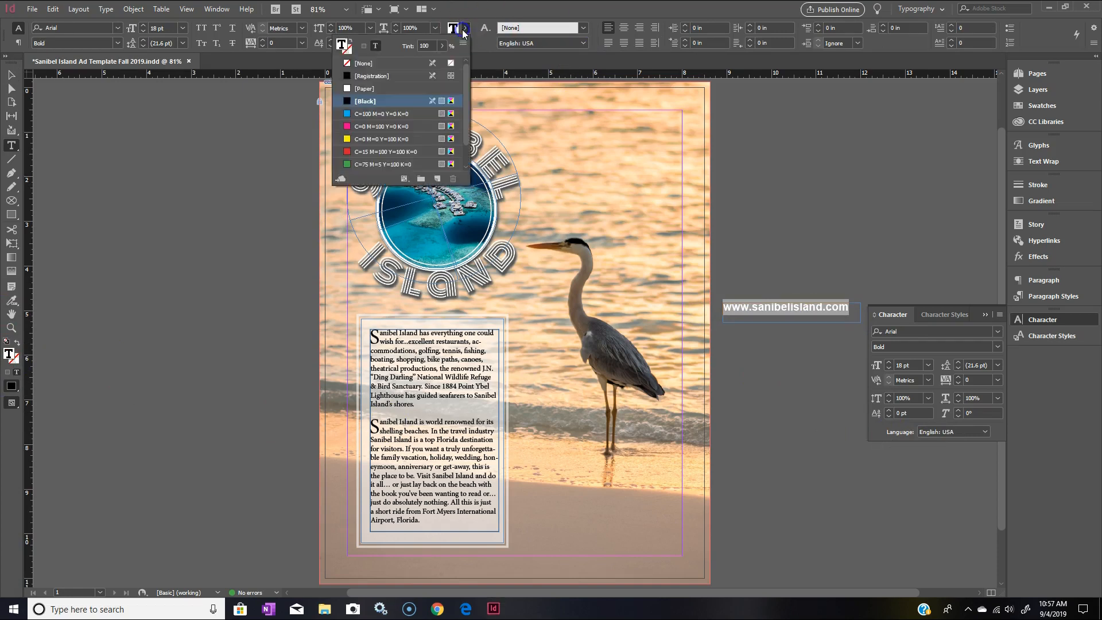
left_click(362, 89)
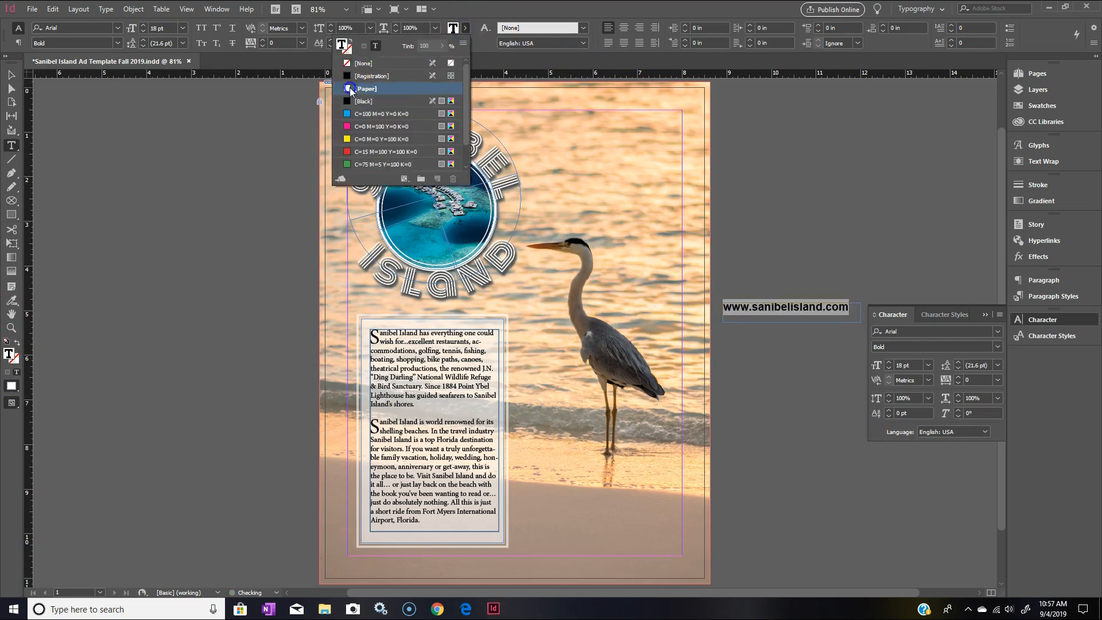
Step: Set the font of the selected web address to Monoton
left_click(1000, 330)
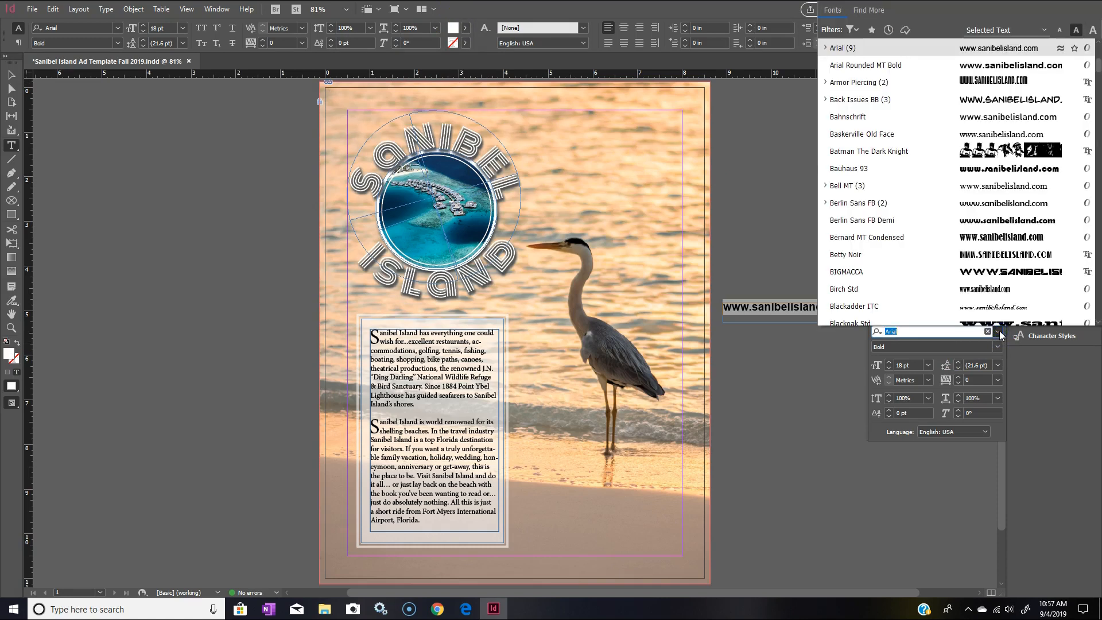
left_click(999, 331)
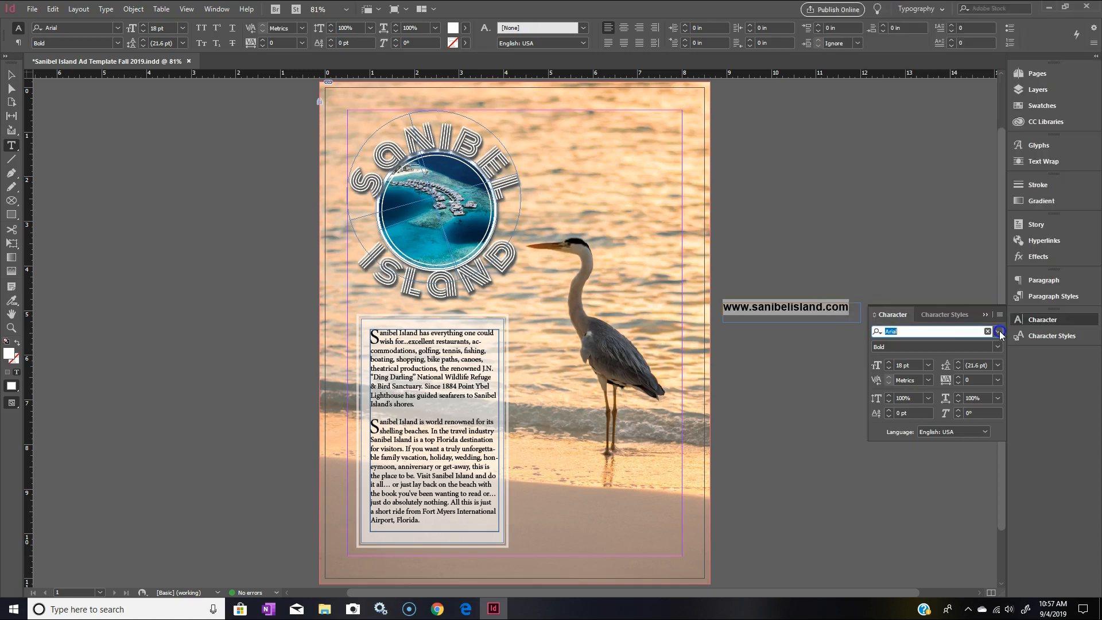
left_click(105, 9)
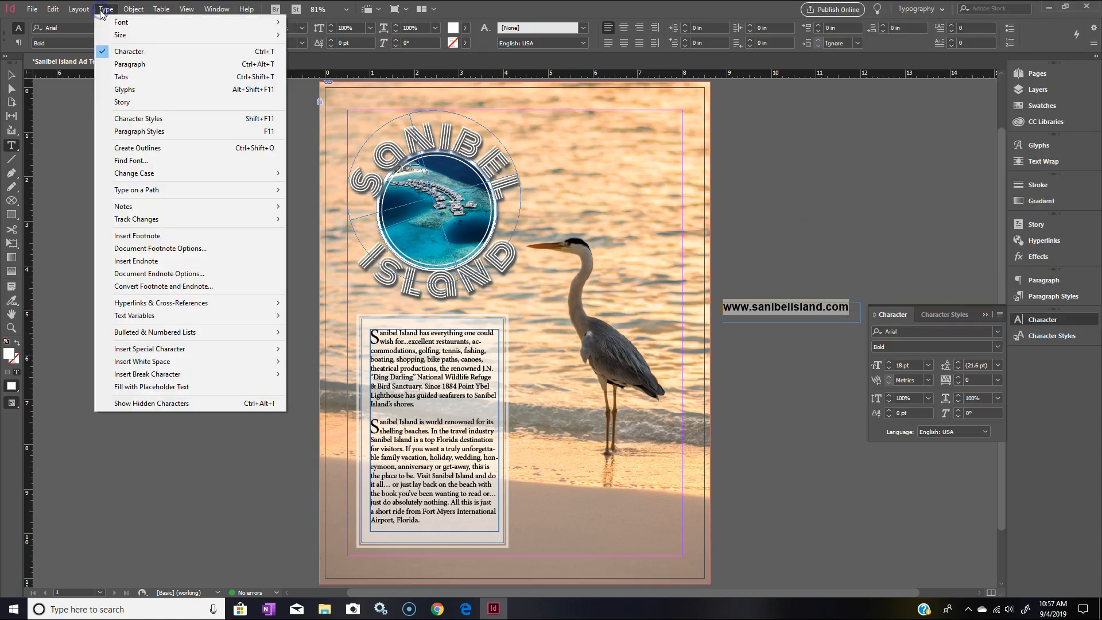
mouse_move(112, 26)
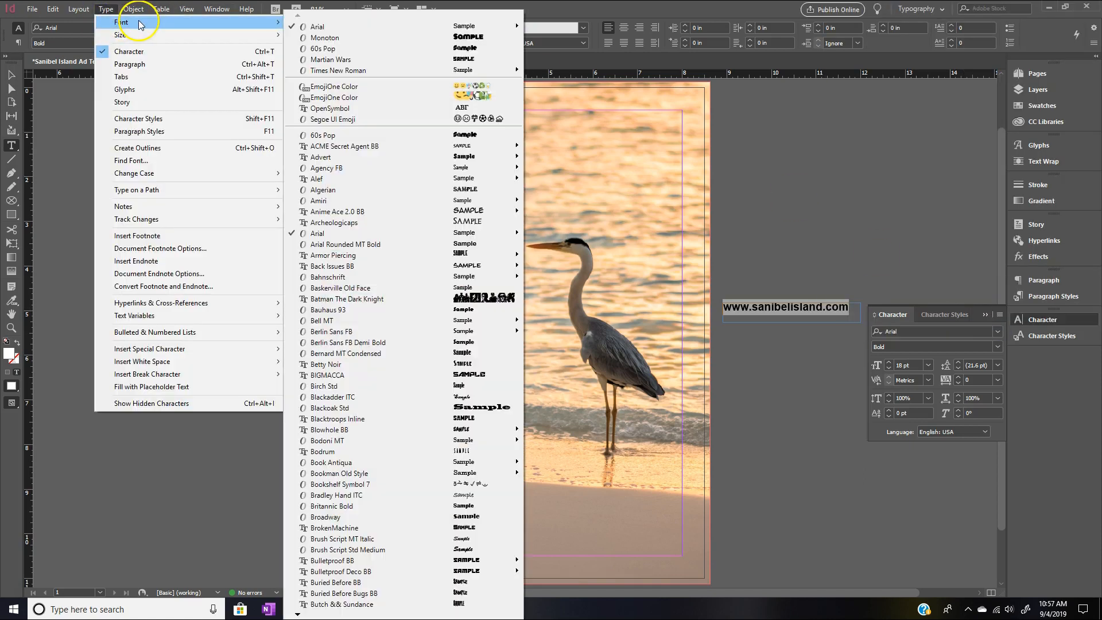
left_click(372, 38)
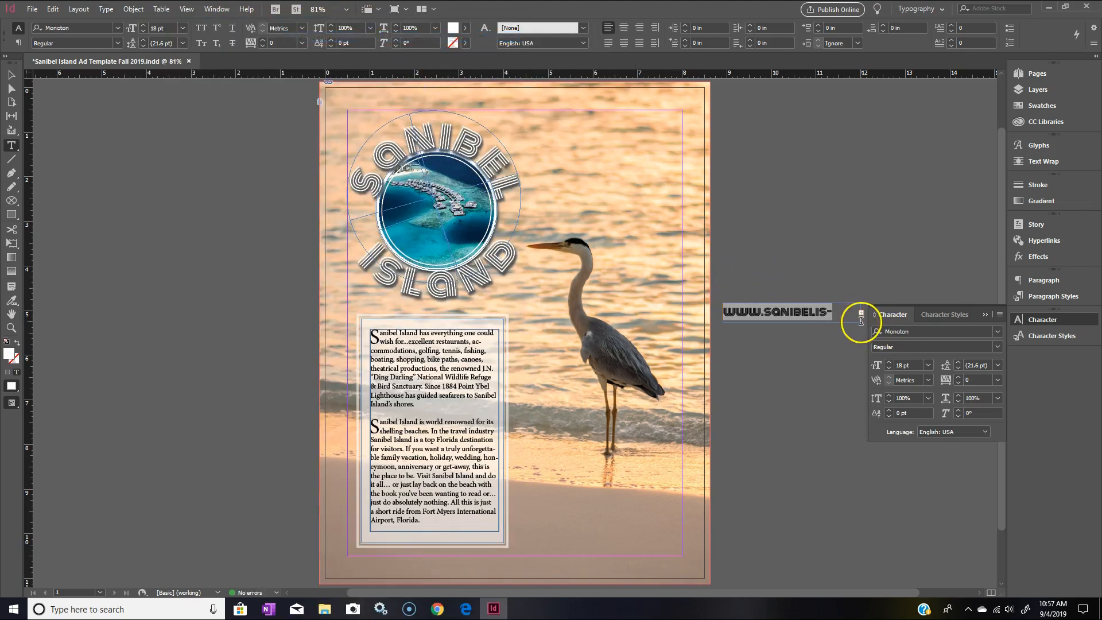
Step: Enlarge the web address frame to about 4.27 by 0.68 in and place it below the heron at the page's lower right corner
left_click(11, 76)
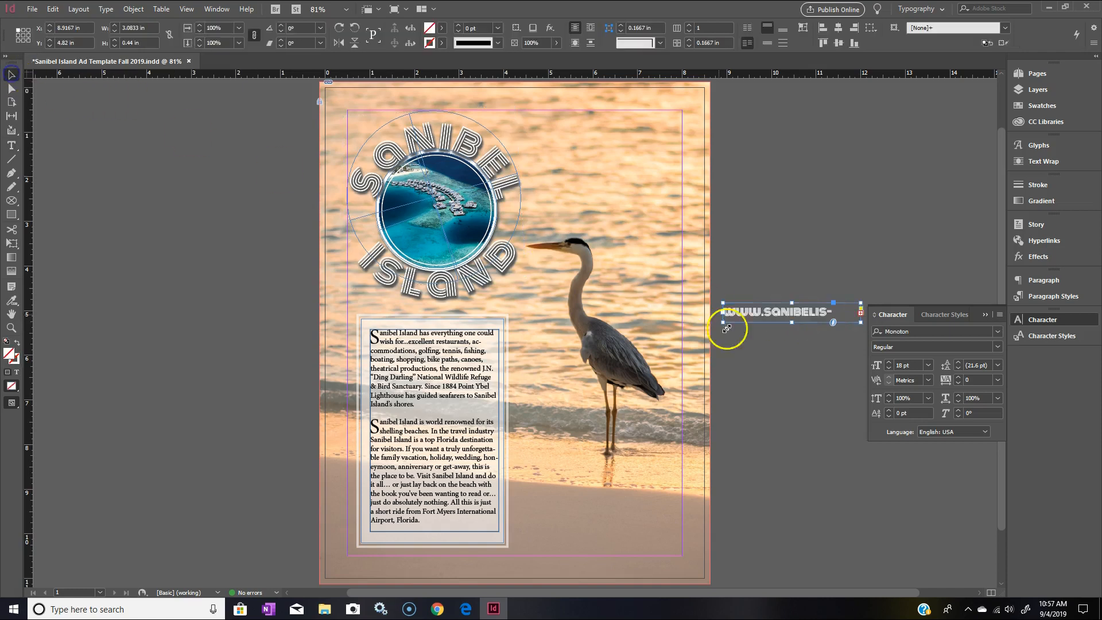
left_click_drag(723, 321, 670, 332)
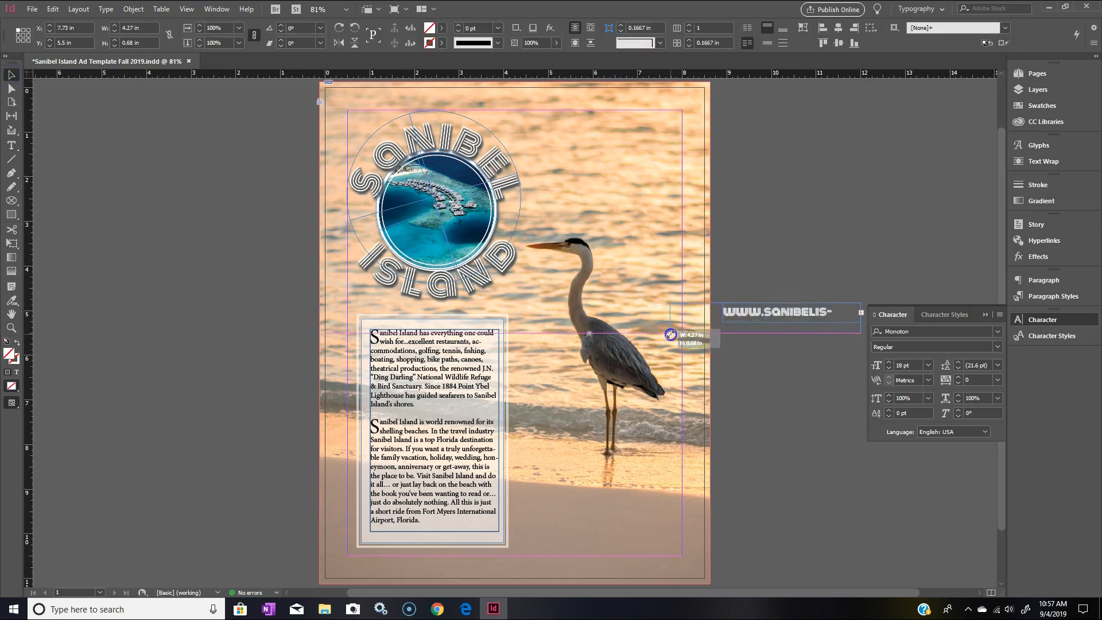
left_click(820, 315)
left_click_drag(828, 312, 656, 549)
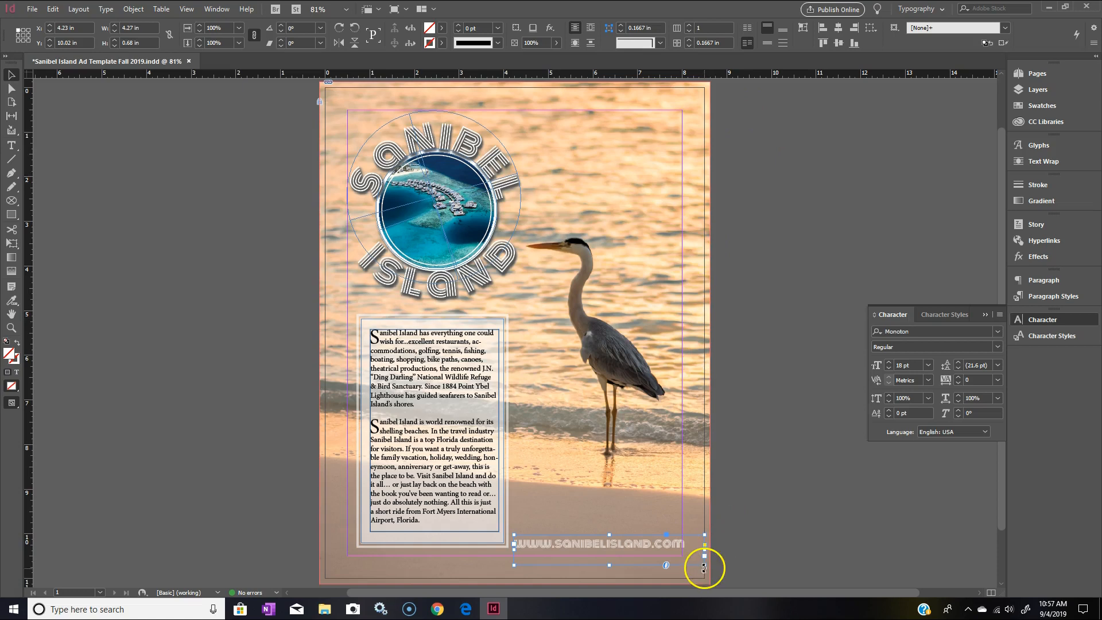
Step: Move the web address frame back onto the pasteboard beside the page and enlarge it to about 6.03 by 0.96 in
left_click_drag(630, 549, 864, 214)
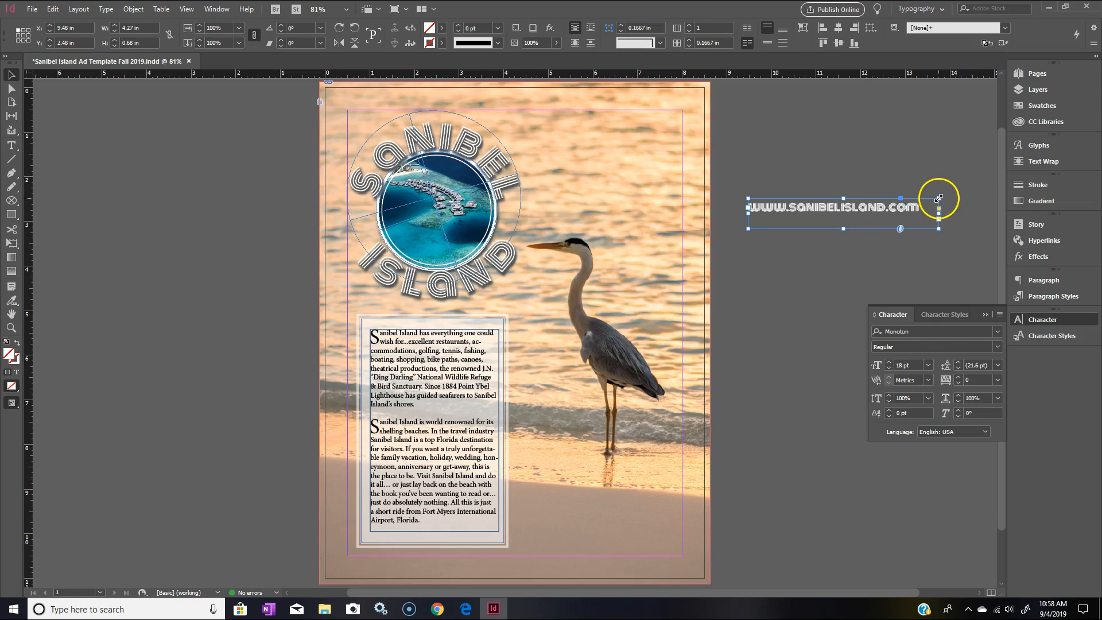
left_click_drag(942, 196, 952, 186)
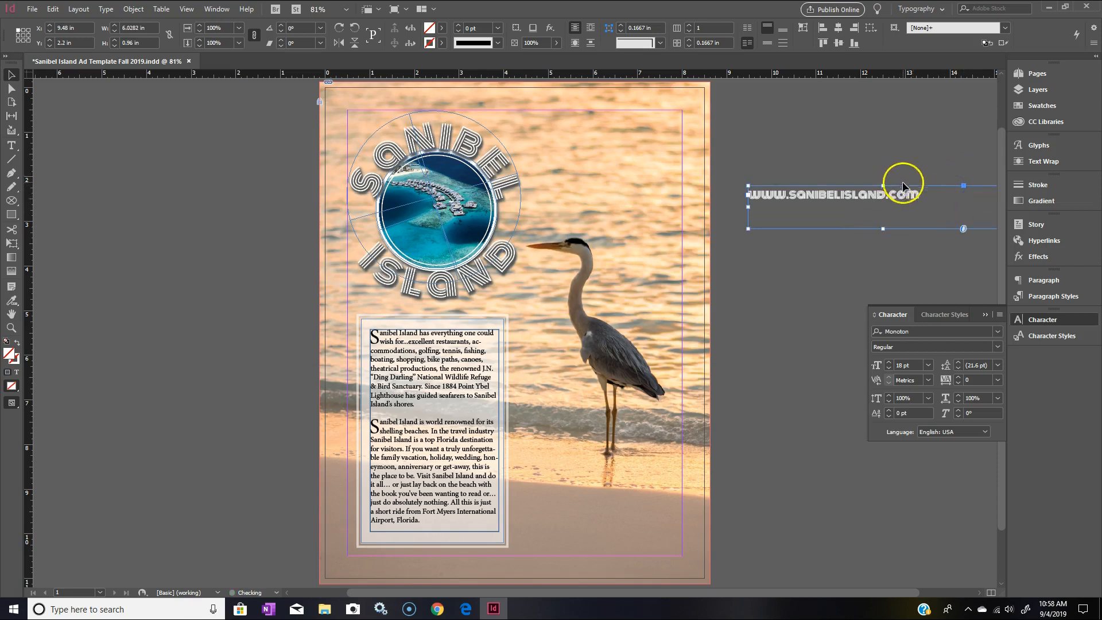
Step: Set the whole web address text to 24 pt and shift its frame on the pasteboard to about X 9.09 in, Y 1.7 in
double_click(922, 194)
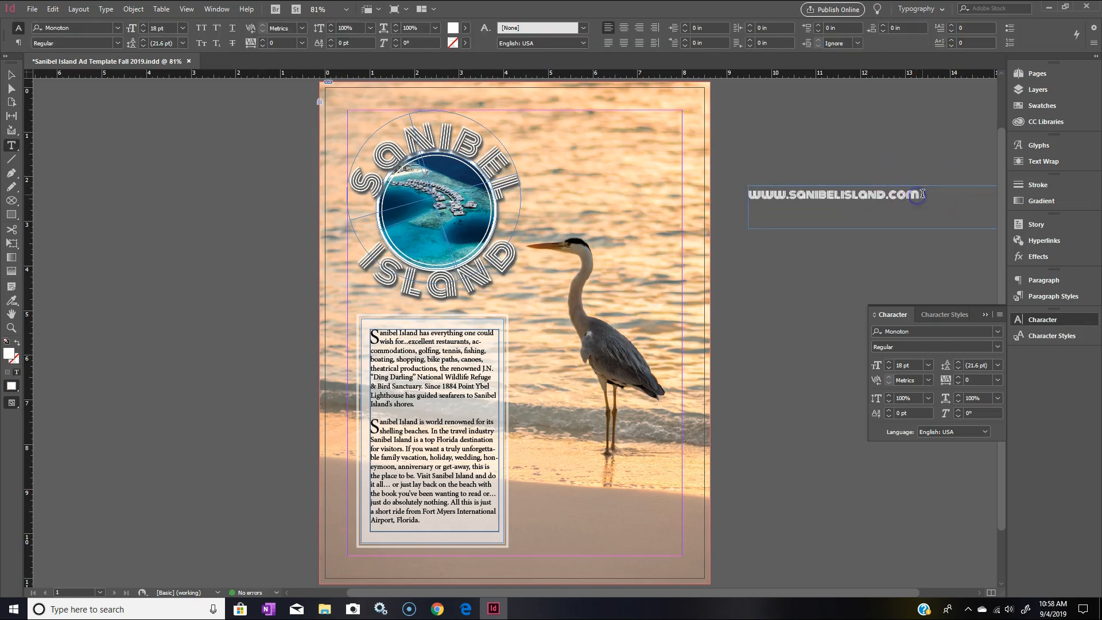
left_click_drag(752, 195, 929, 196)
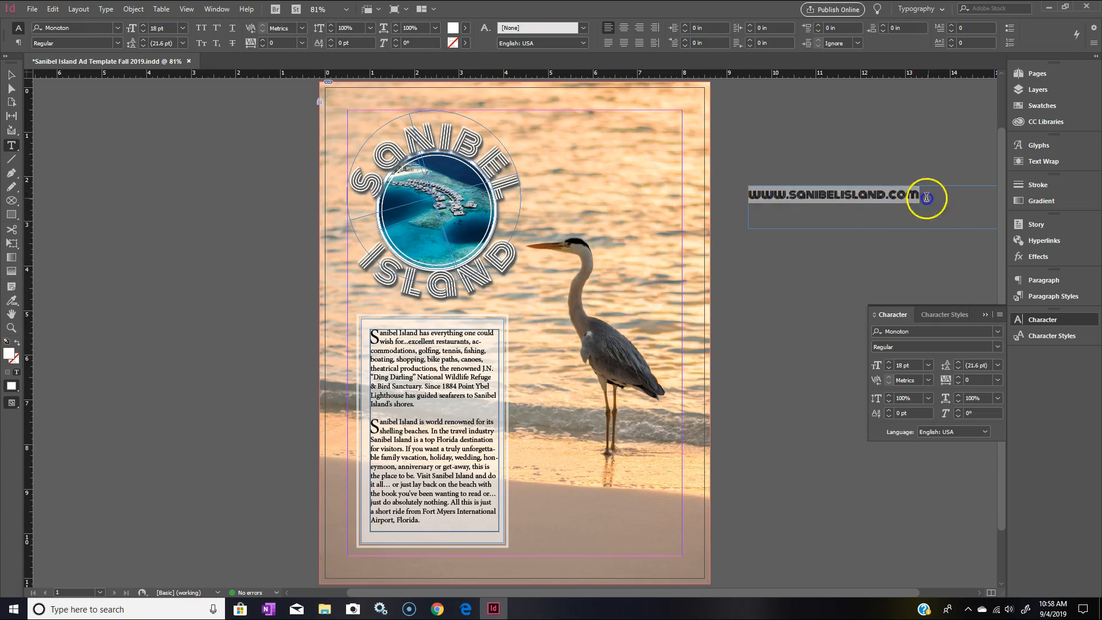
left_click(929, 365)
left_click(915, 488)
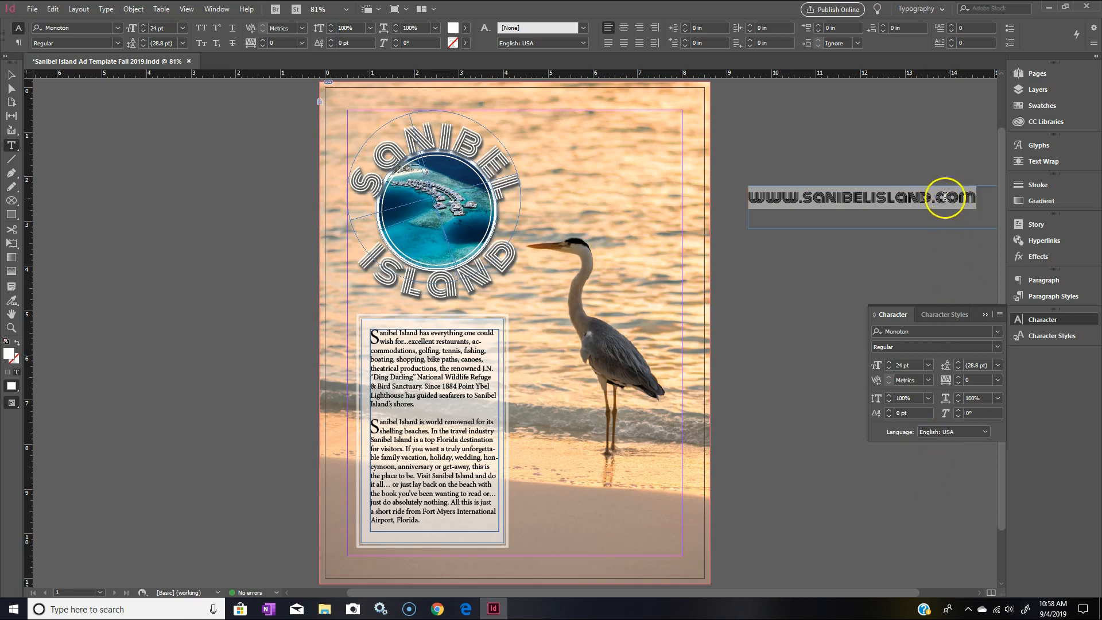
left_click(8, 73)
left_click_drag(845, 212, 920, 214)
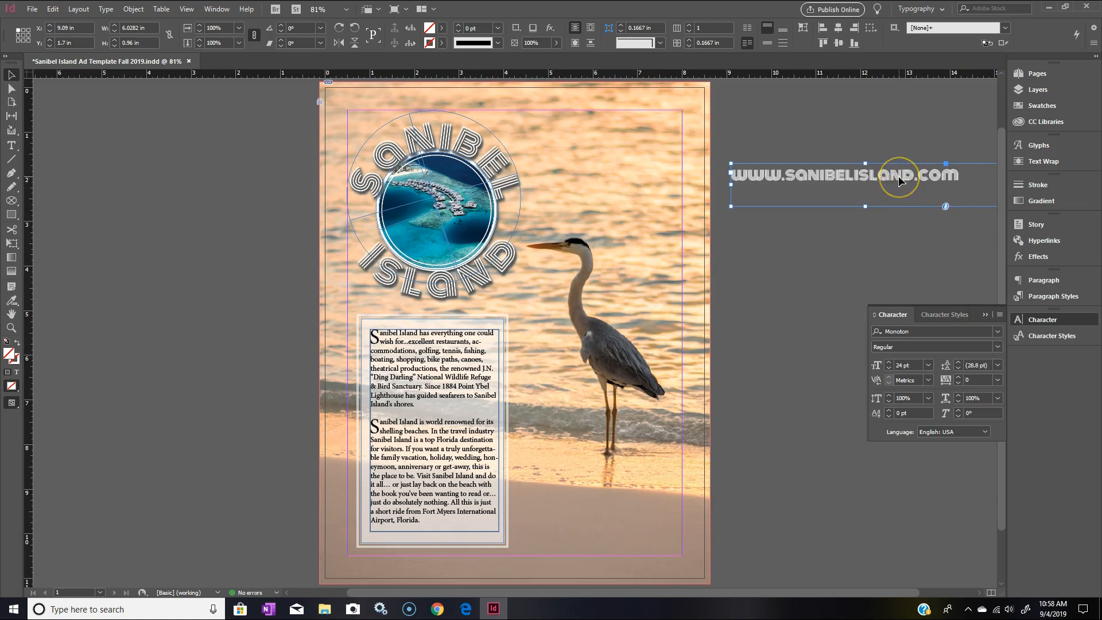
Step: Select the whole web address text and set its font to ManlyMen BB Regular
double_click(792, 174)
left_click_drag(792, 175, 969, 175)
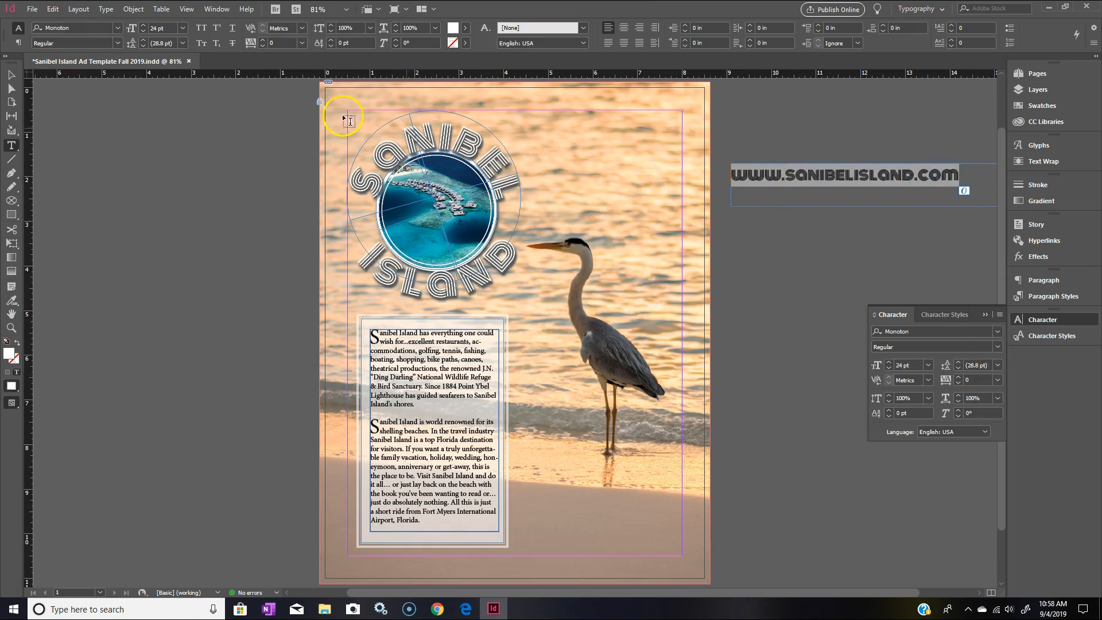
left_click(106, 9)
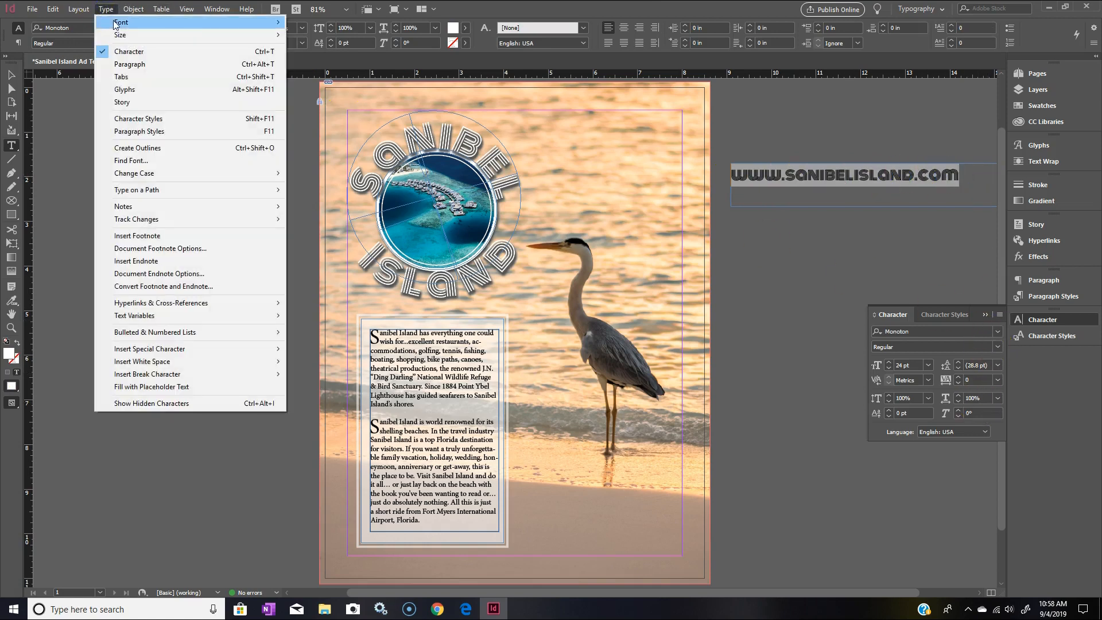
mouse_move(115, 24)
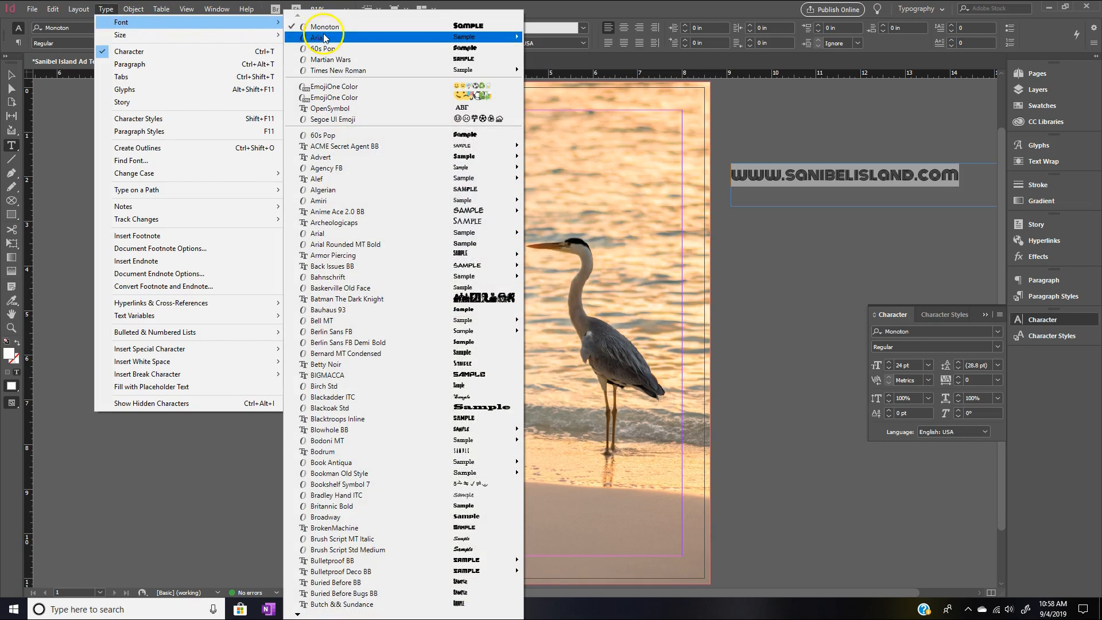
mouse_move(325, 40)
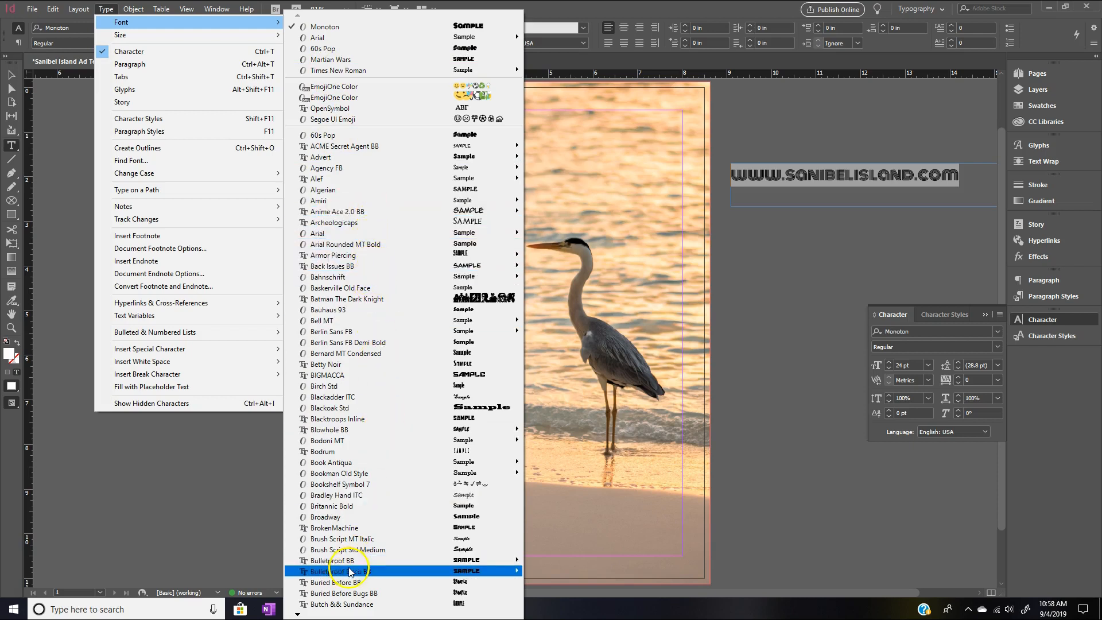
left_click(297, 614)
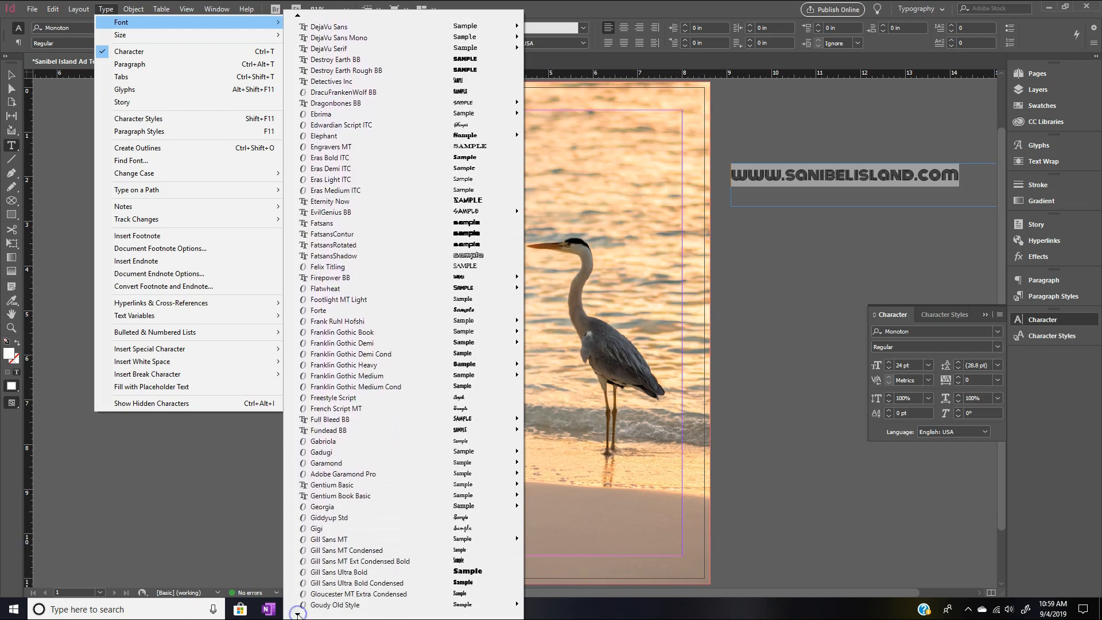
left_click(297, 614)
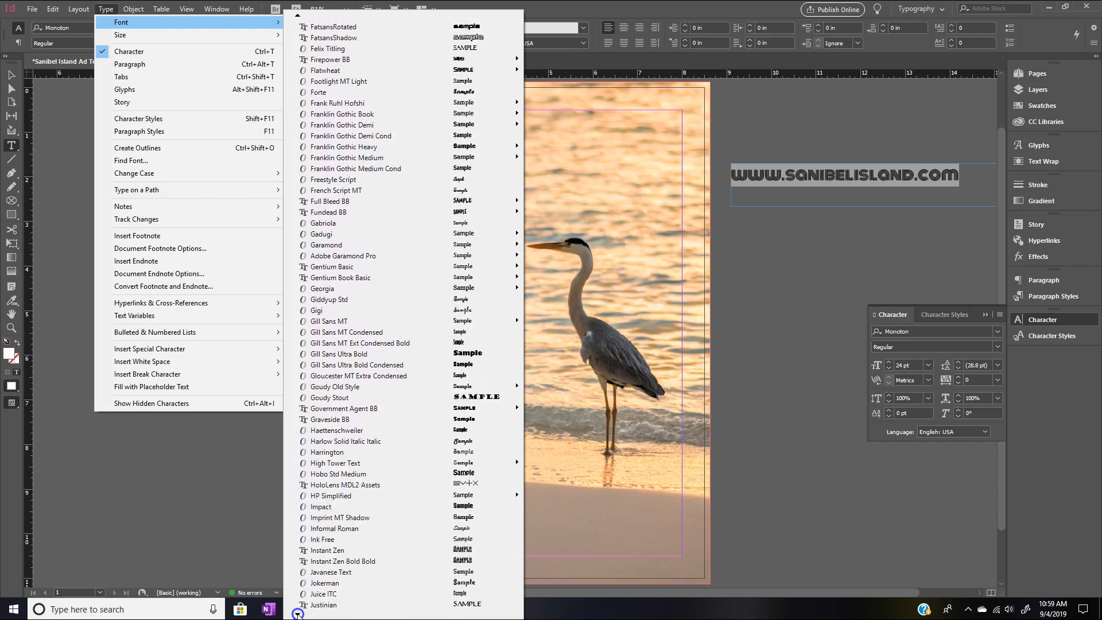
left_click(298, 614)
left_click(297, 614)
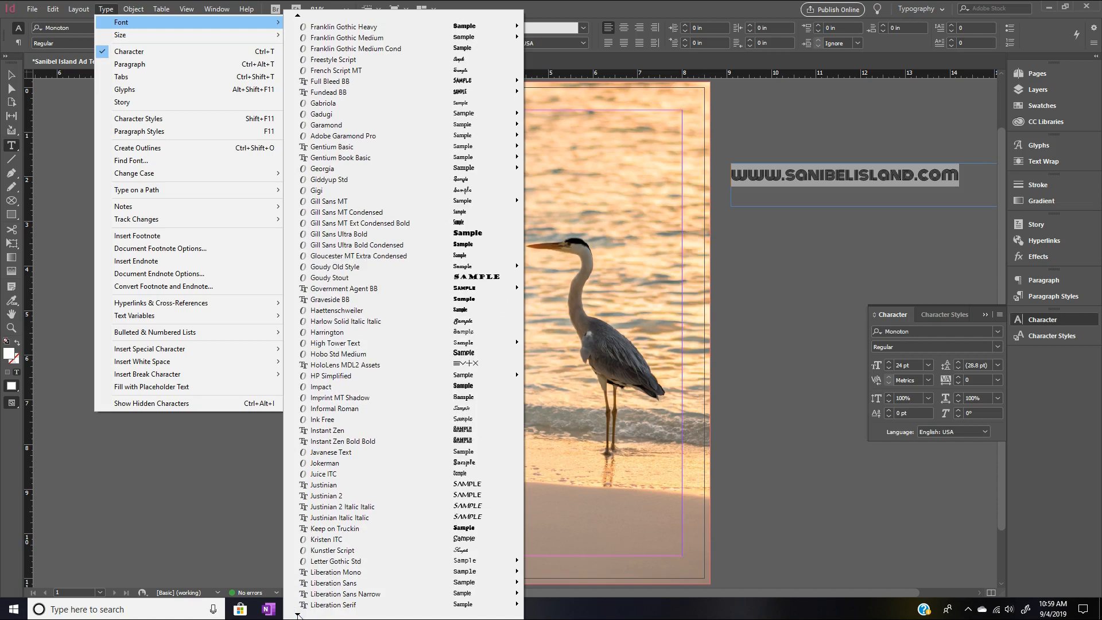
left_click(298, 614)
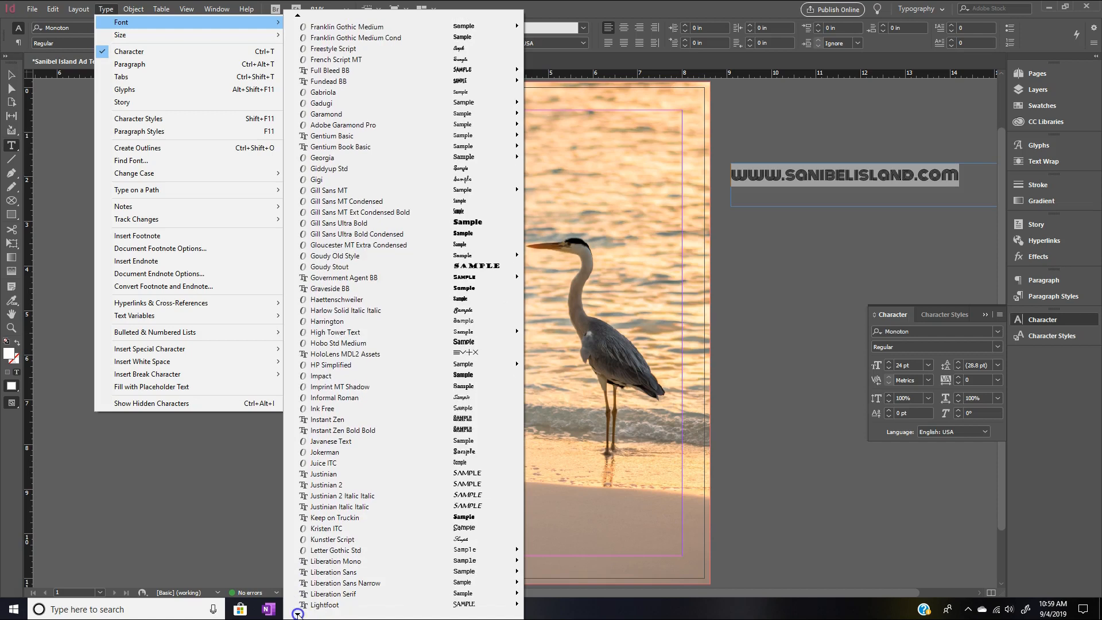
left_click(298, 614)
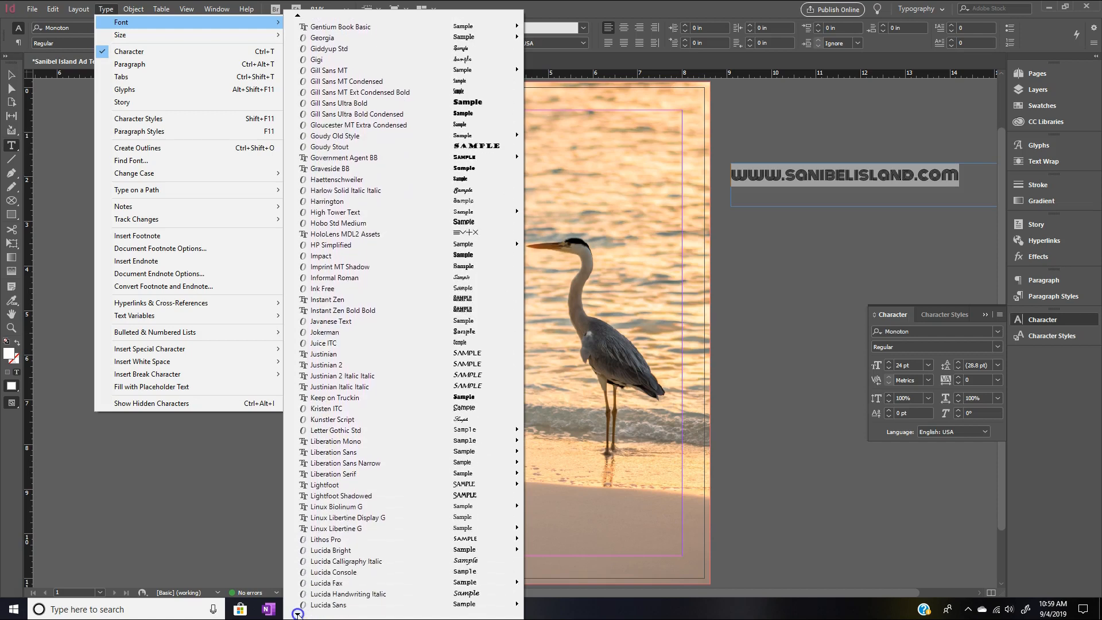
left_click(298, 614)
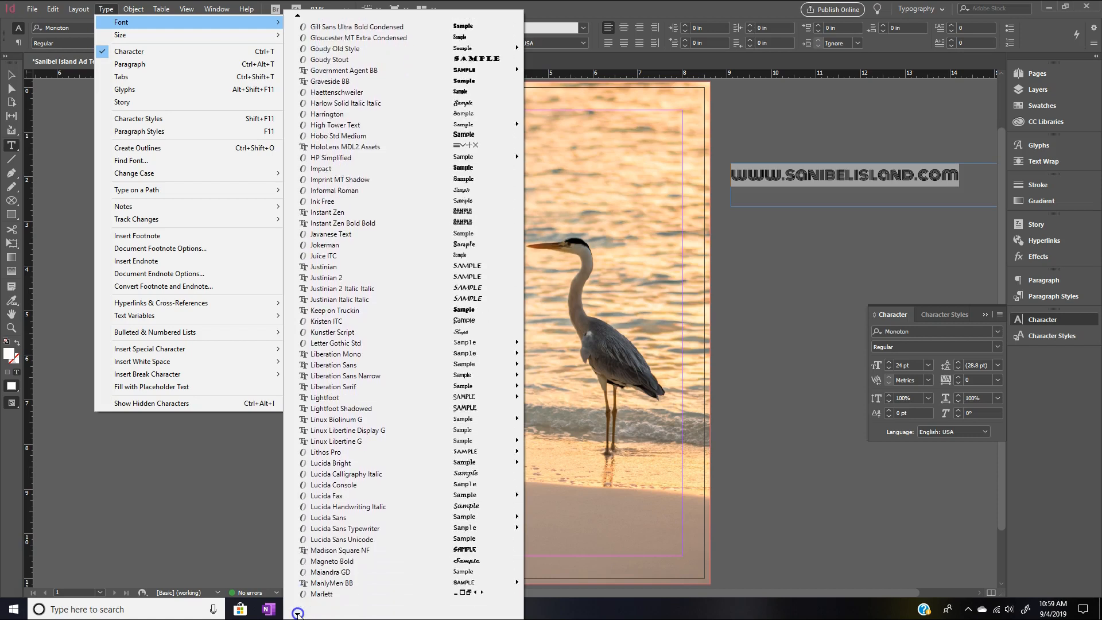
left_click(298, 615)
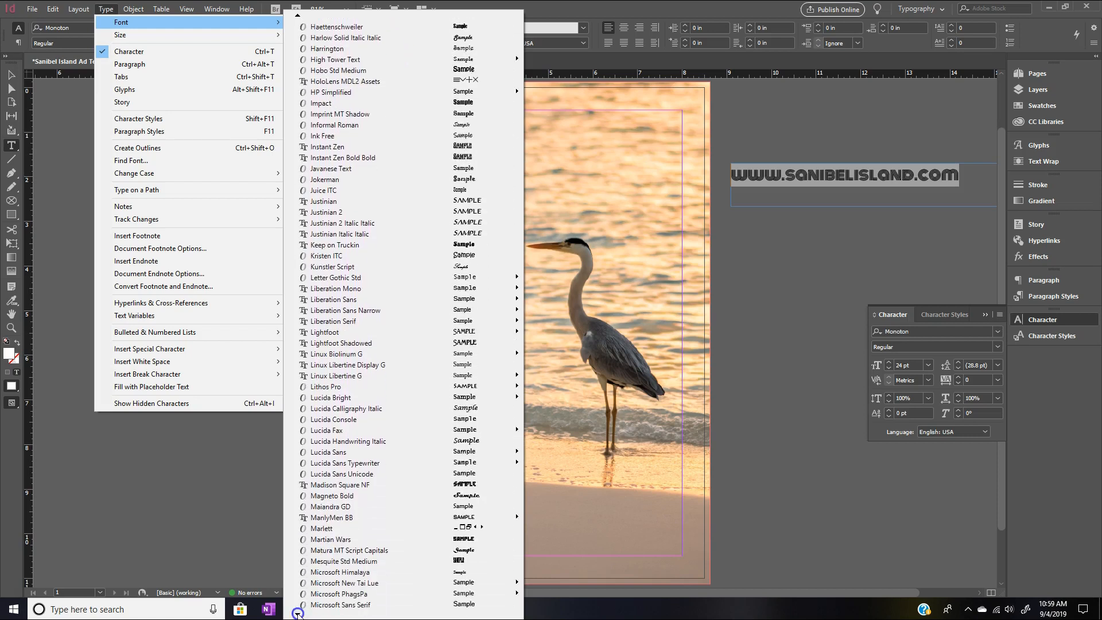
left_click(301, 613)
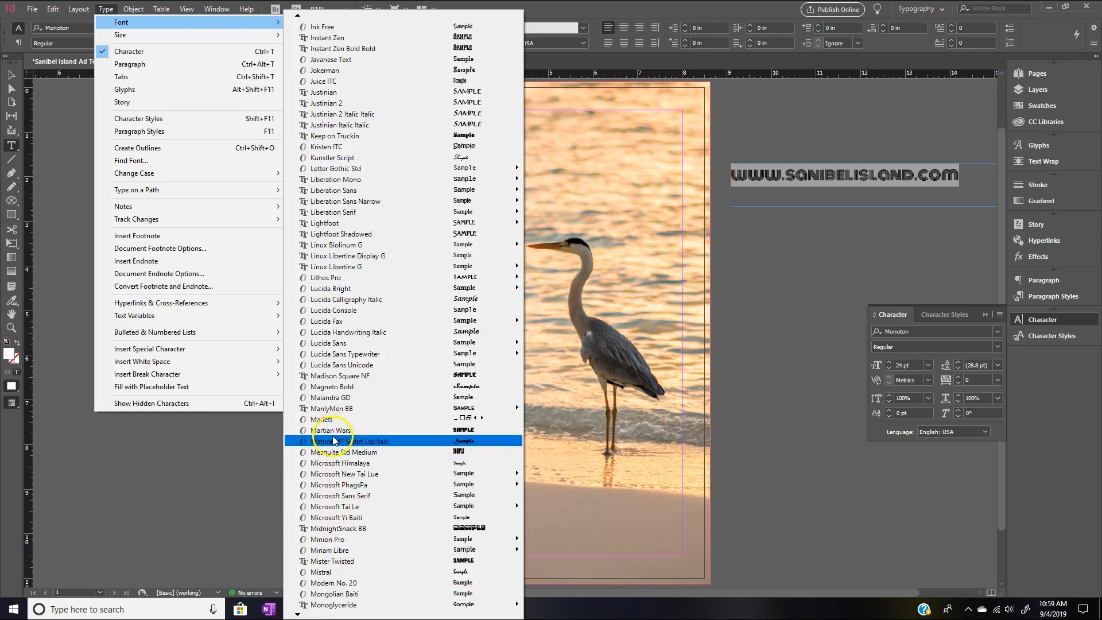
mouse_move(356, 408)
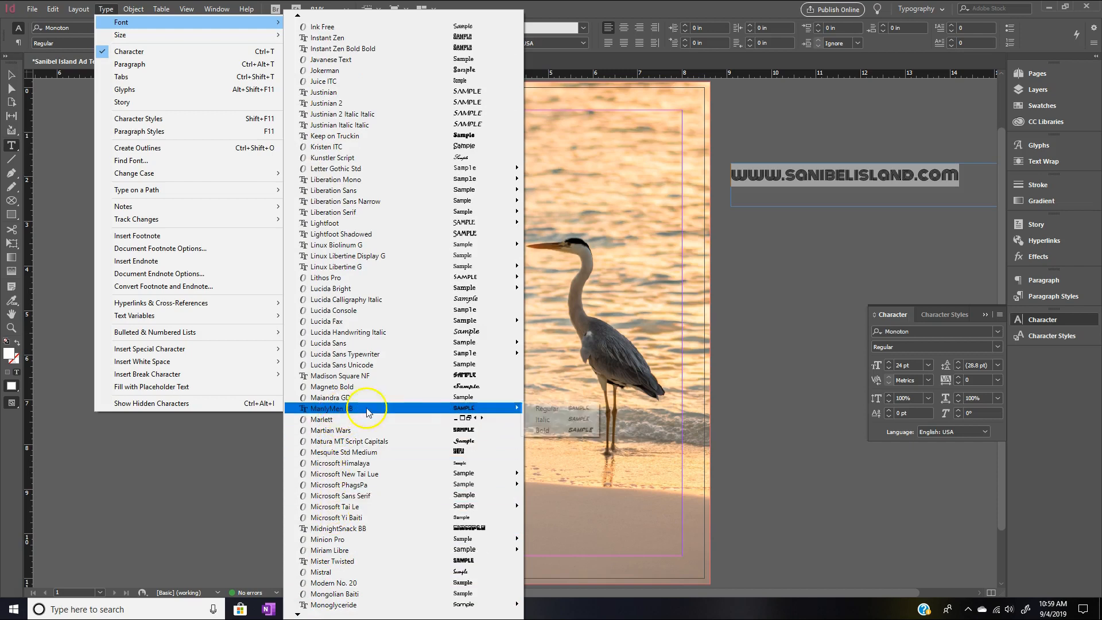
left_click(542, 412)
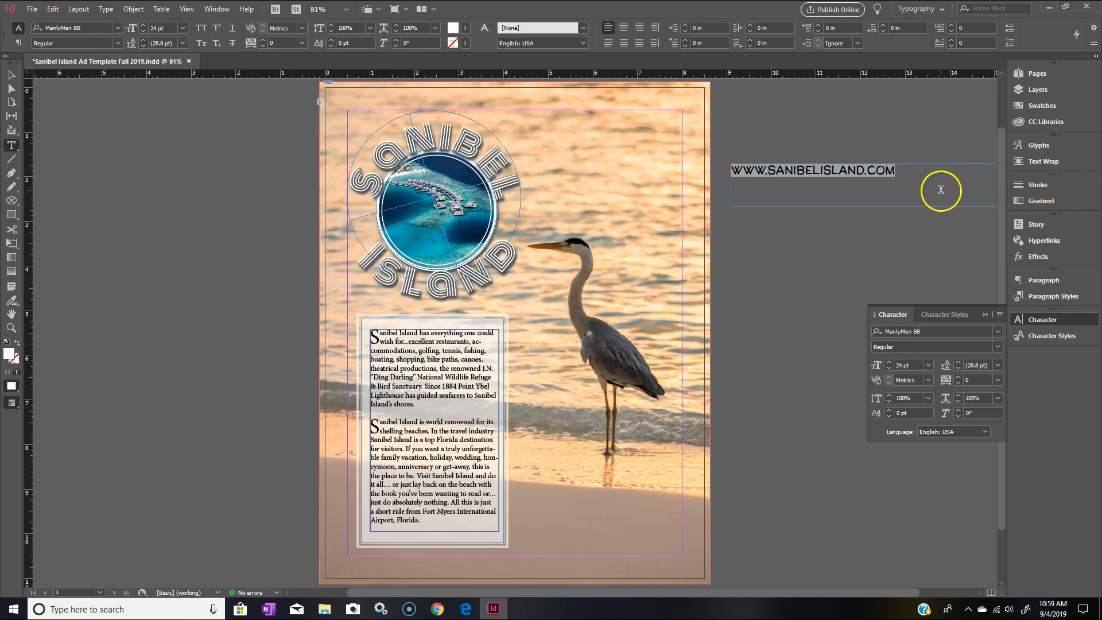
Step: Move the web address frame from the pasteboard onto the page below the heron, at about X 4.25 in, Y 10.04 in
left_click(11, 75)
left_click_drag(853, 172, 635, 542)
left_click(840, 480)
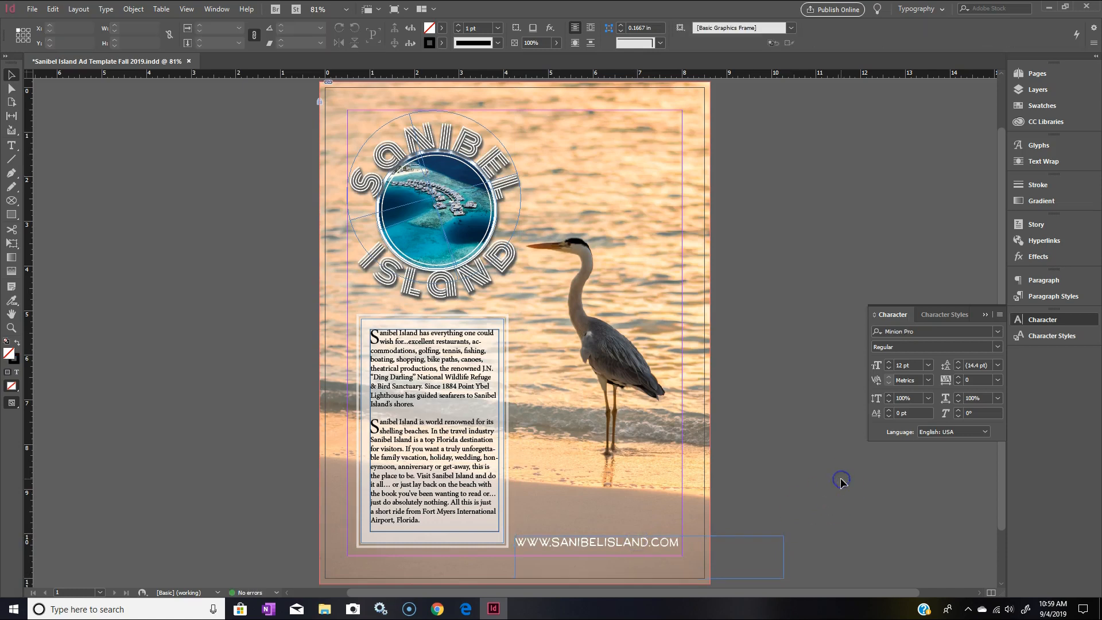
Step: Shrink the web address frame around its text so its lower right corner meets the page's margin corner
left_click(824, 479)
left_click(784, 537)
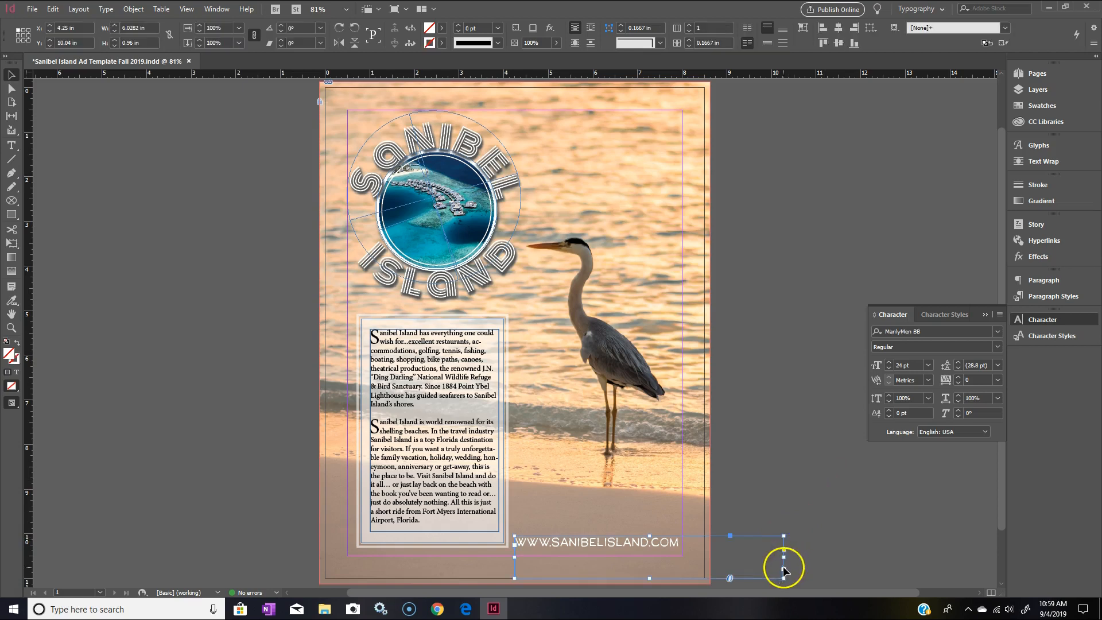
left_click_drag(783, 578, 683, 555)
left_click(807, 507)
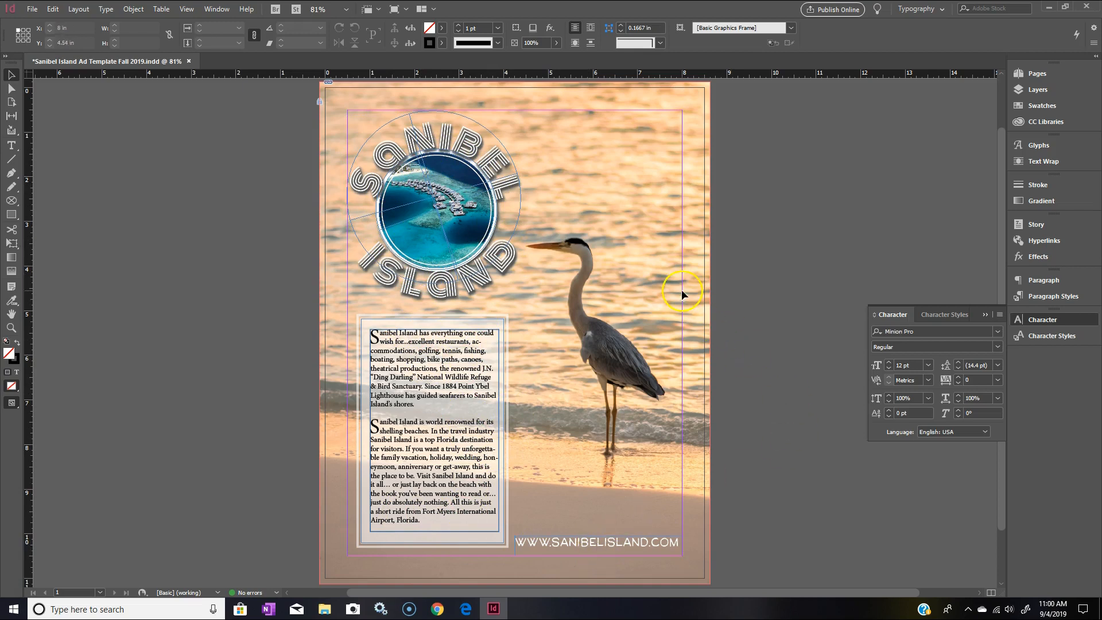
Step: Save a copy of the ad in the Art 211 folder, named with the designer's surname followed by "Sanibel Island Ad 2 Fall 2019"
left_click(32, 9)
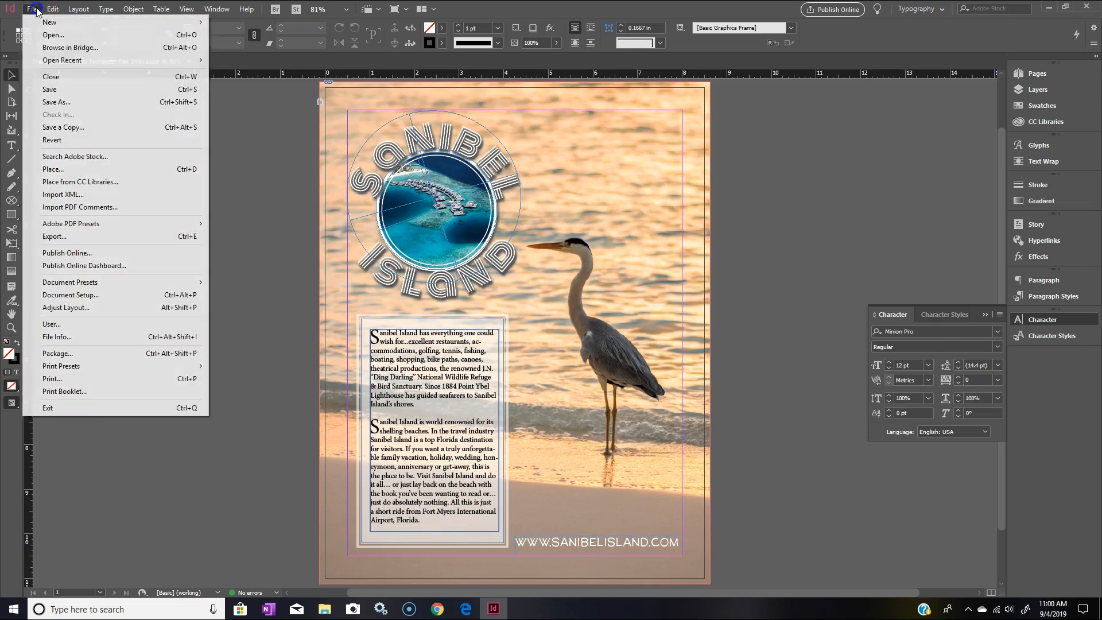
left_click(61, 105)
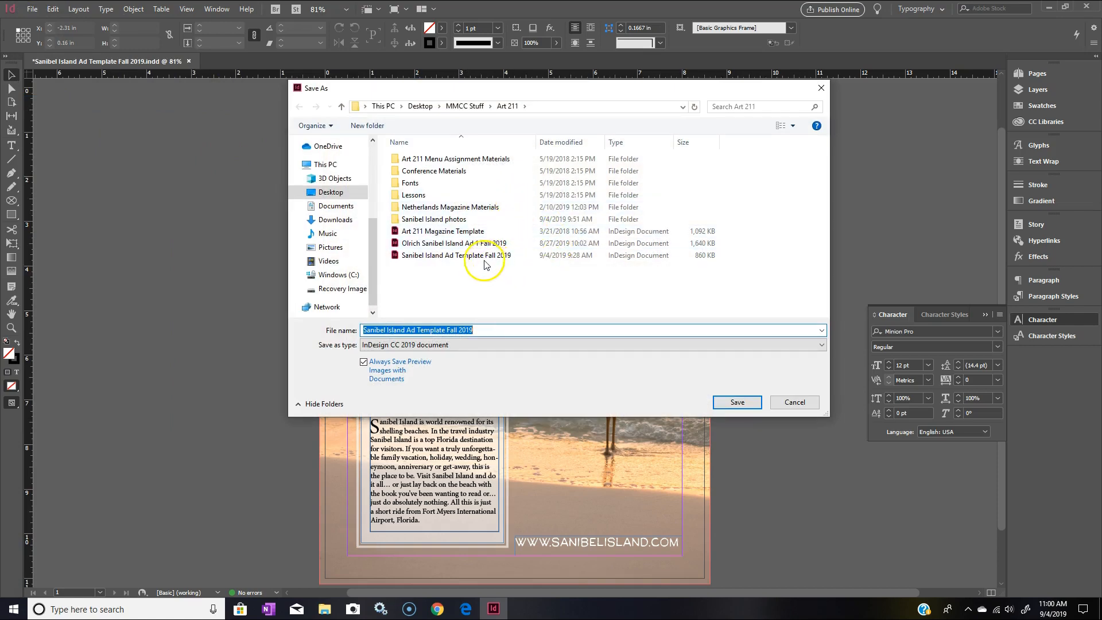
left_click(479, 244)
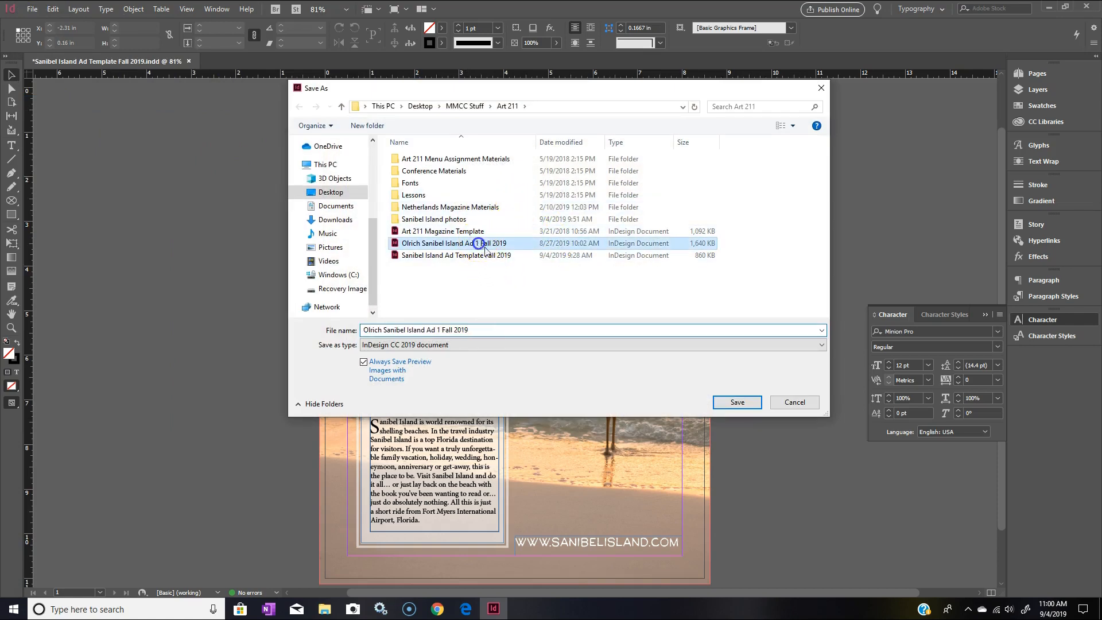
left_click(438, 328)
left_click(436, 329)
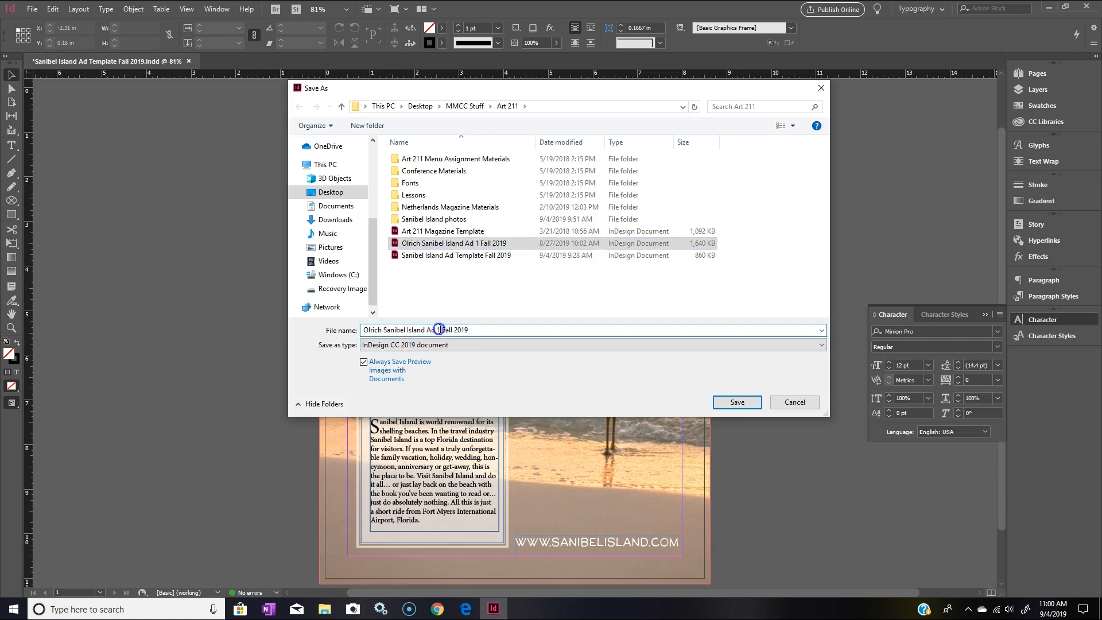
key("Delete")
type("2")
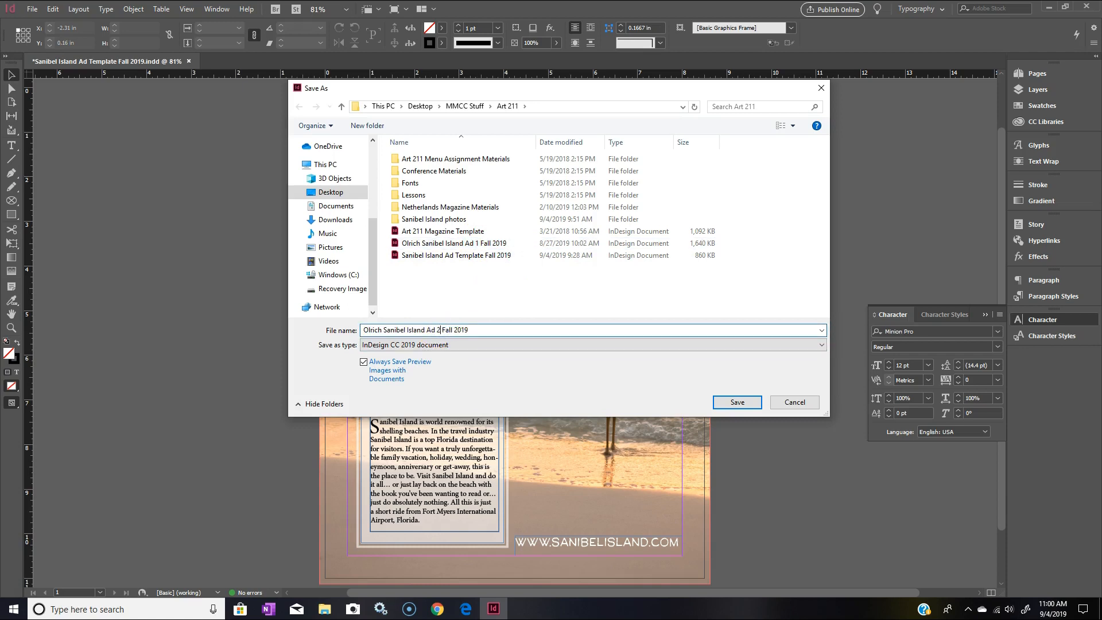
left_click(740, 402)
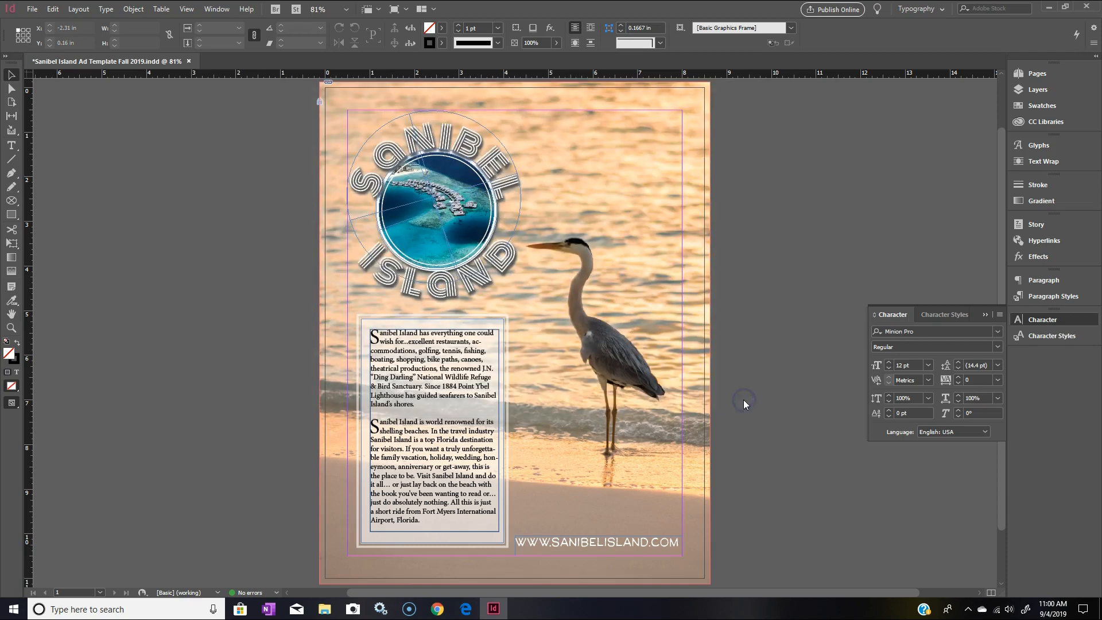